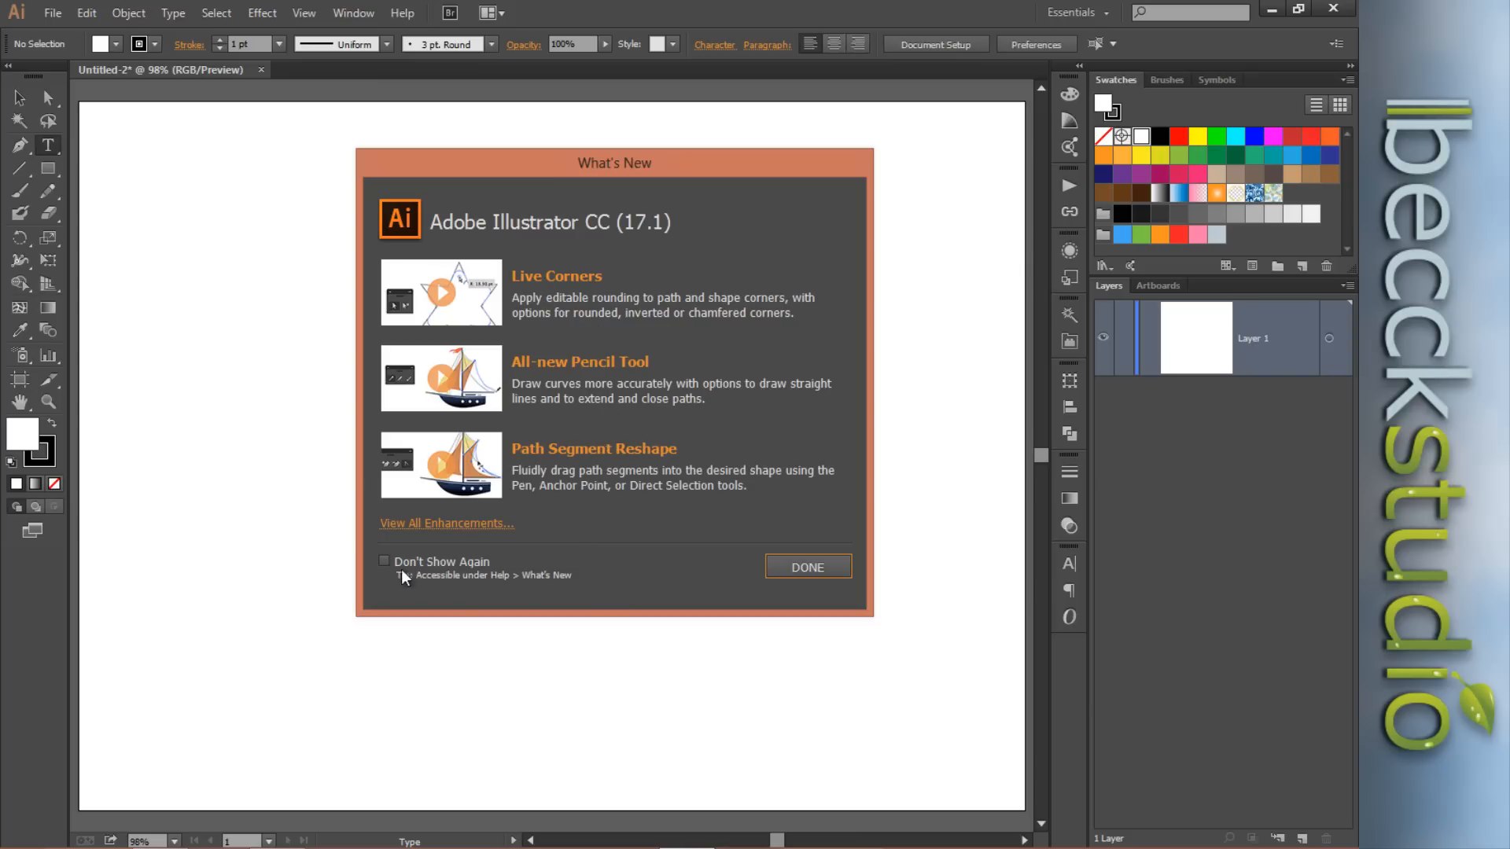
Close the What's New dialog, discard the empty text insertion on the artboard and switch to the Selection tool.
click(792, 567)
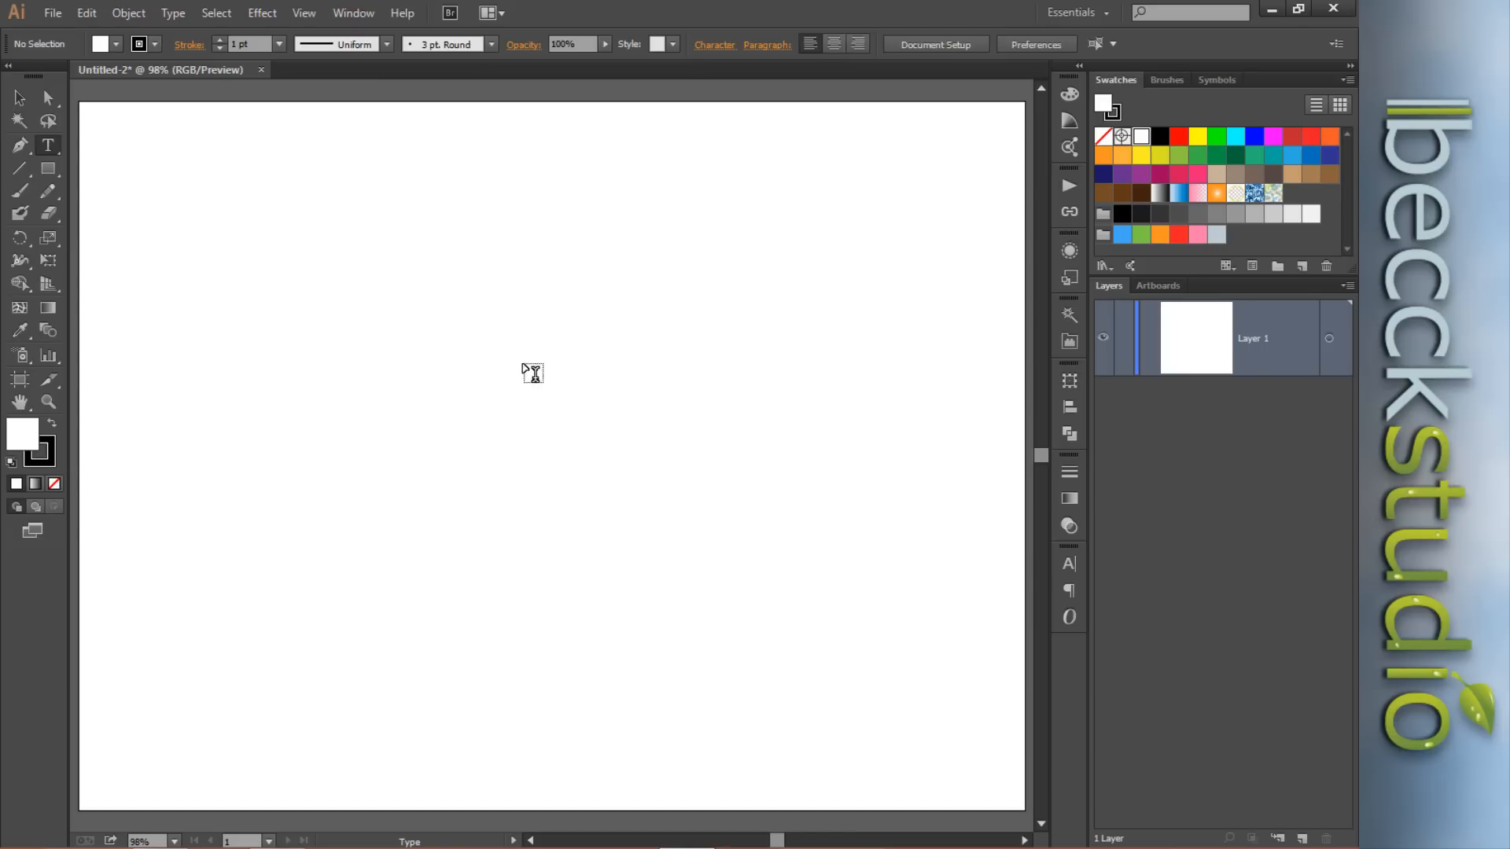
click(402, 12)
click(426, 298)
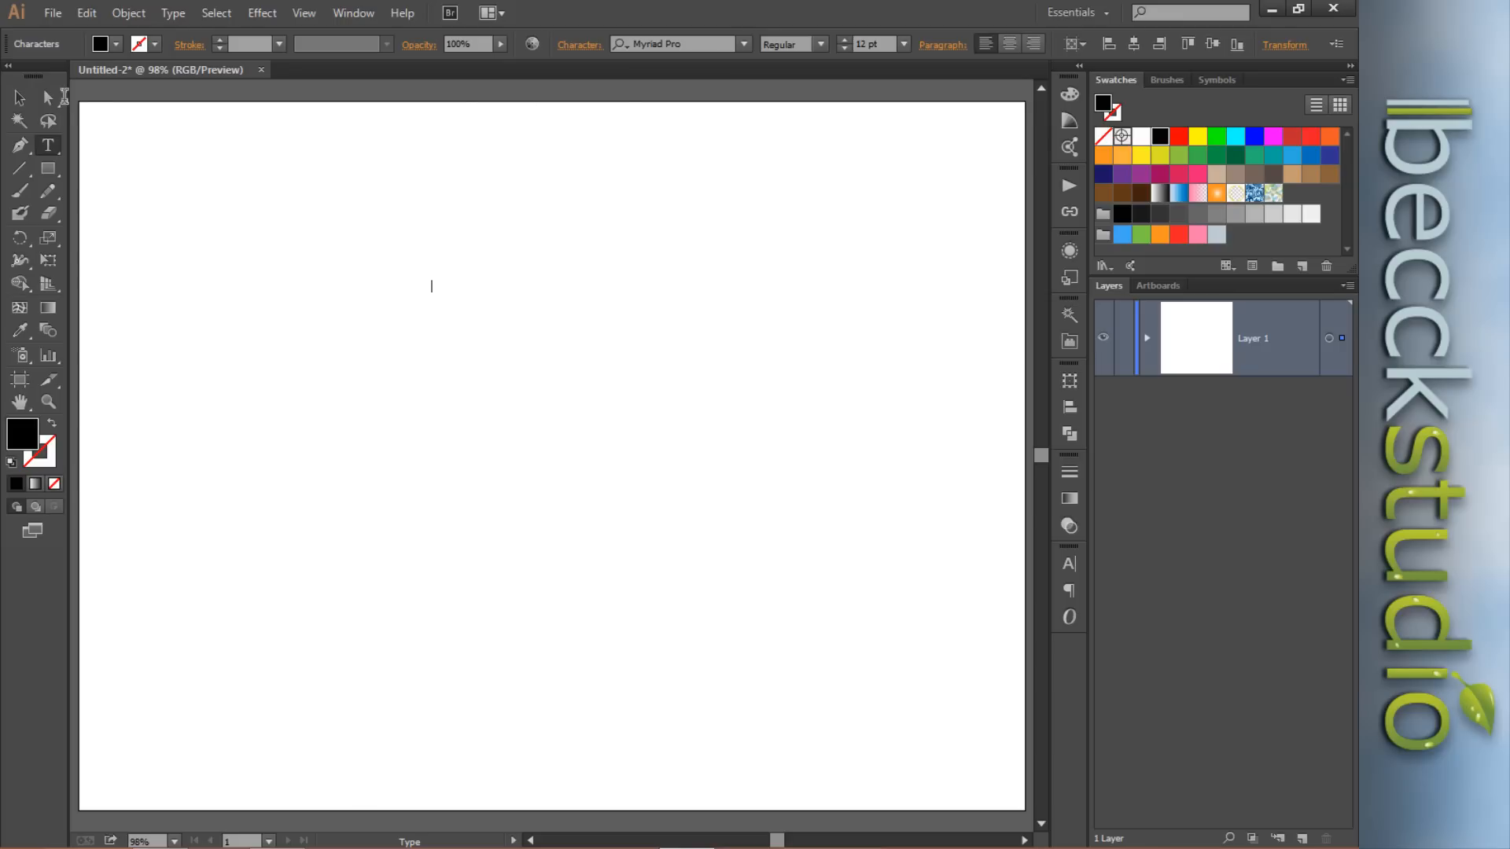
key(Escape)
drag(346, 220, 555, 409)
click(511, 402)
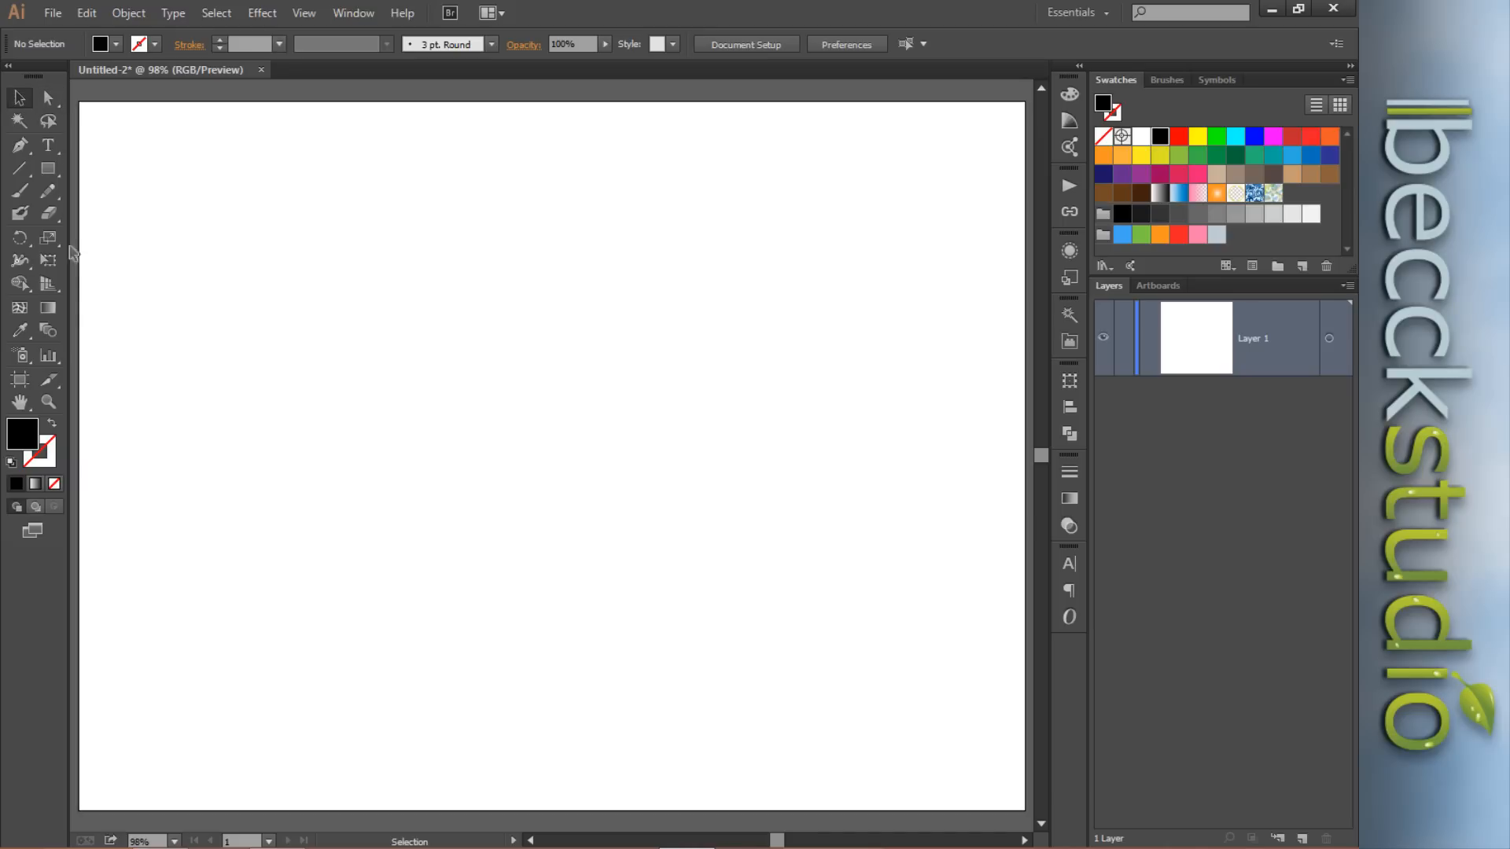
click(22, 102)
View the hidden tools grouped with the Type tool and switch to the Direct Selection tool.
click(59, 149)
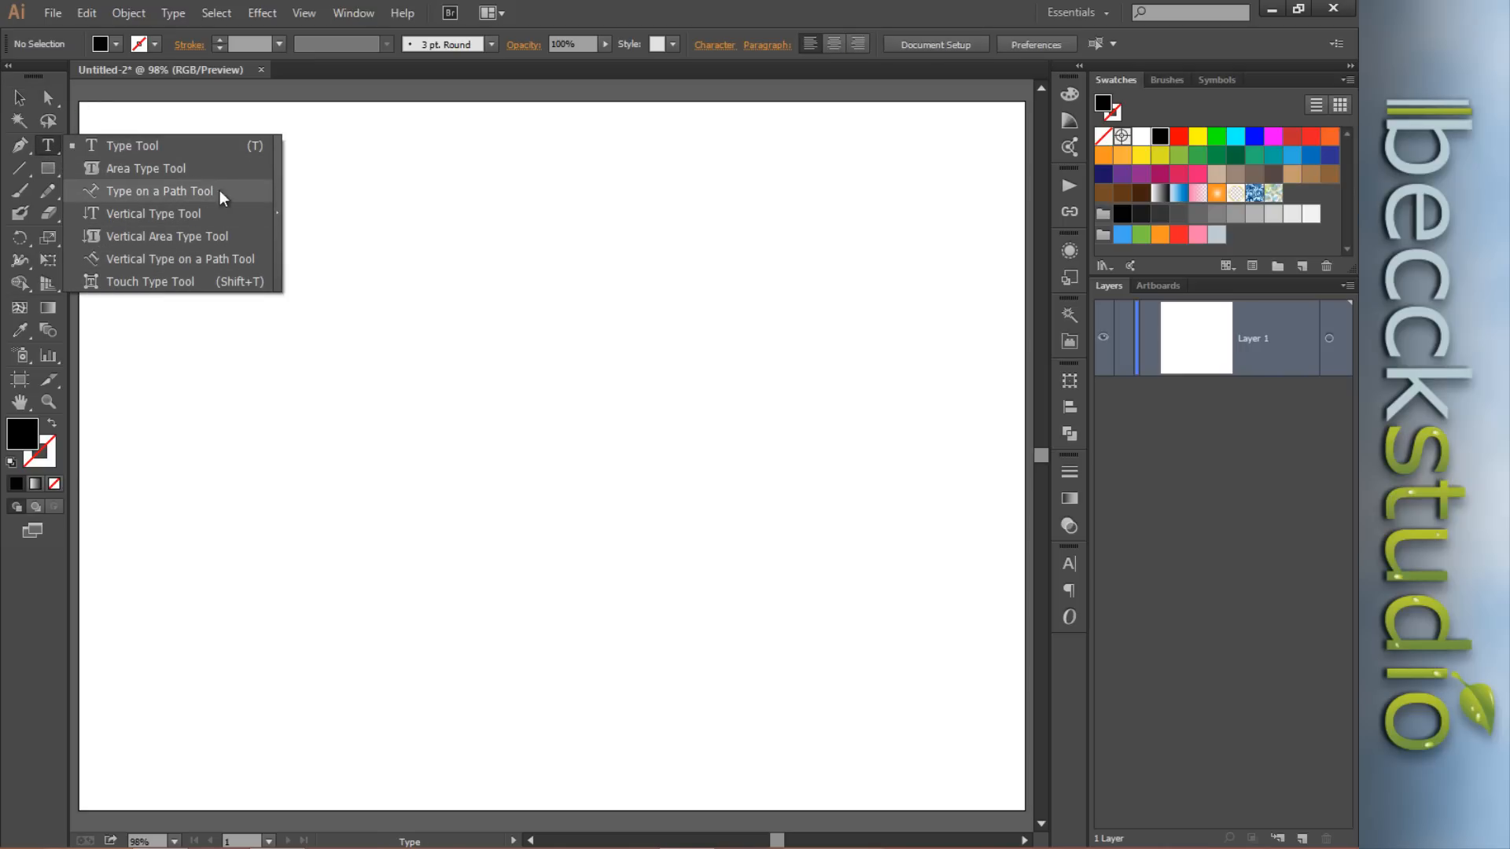
click(617, 19)
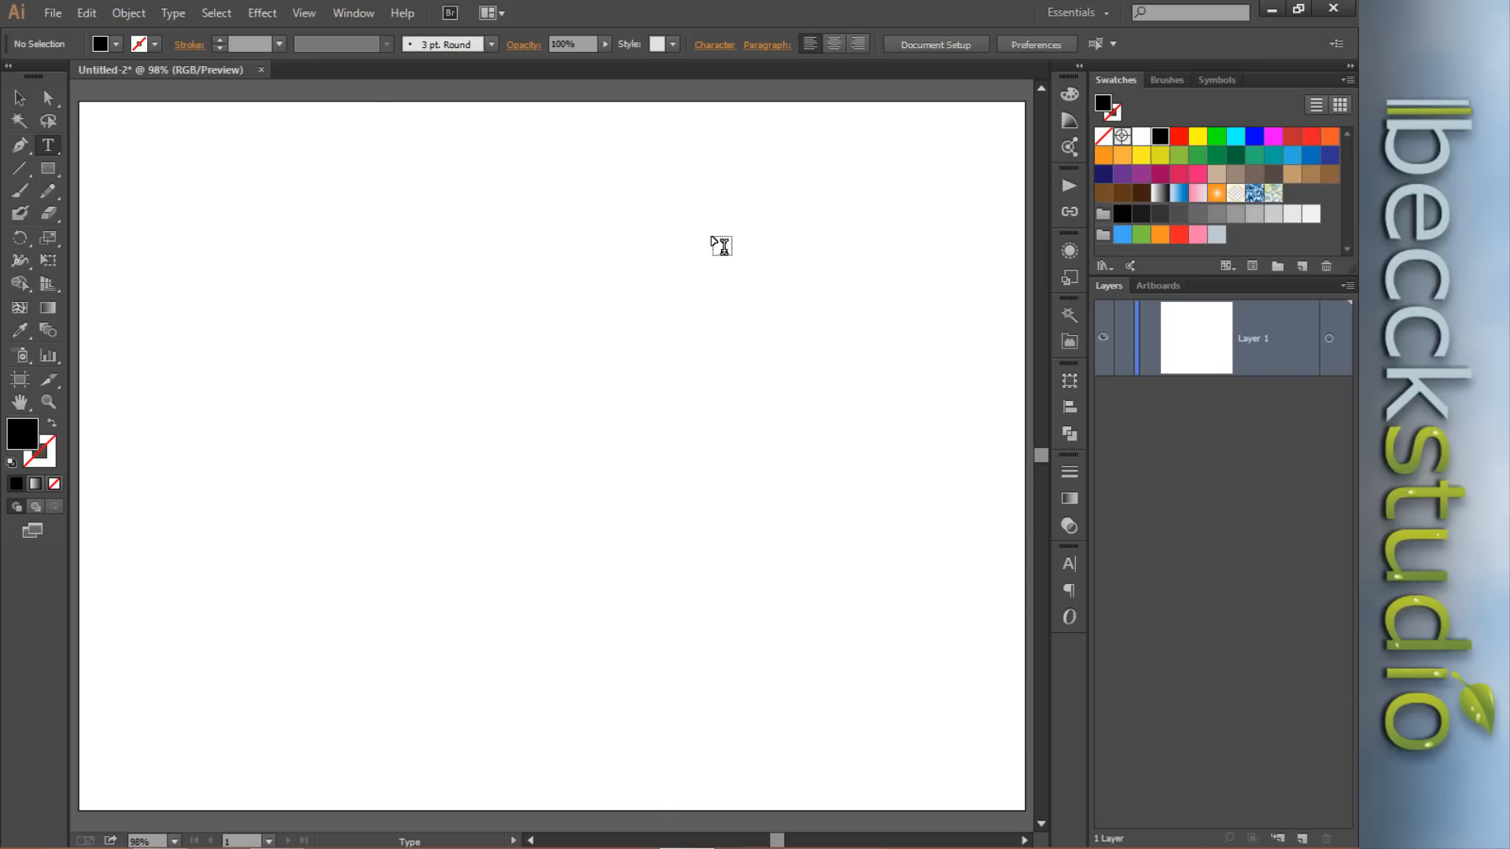
click(50, 101)
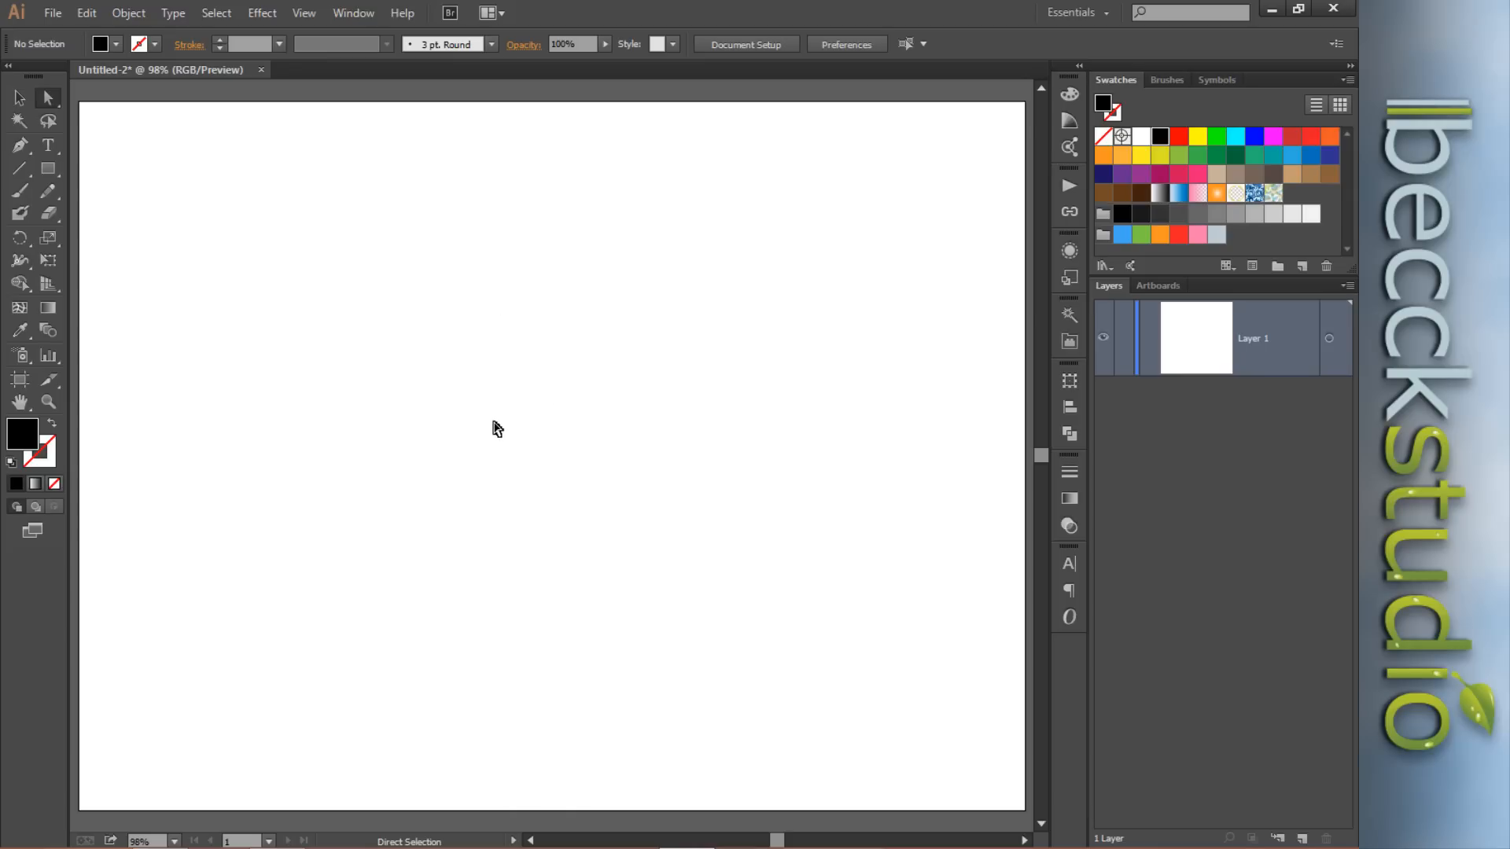
Hide the default Tools panel and bring it back.
click(354, 13)
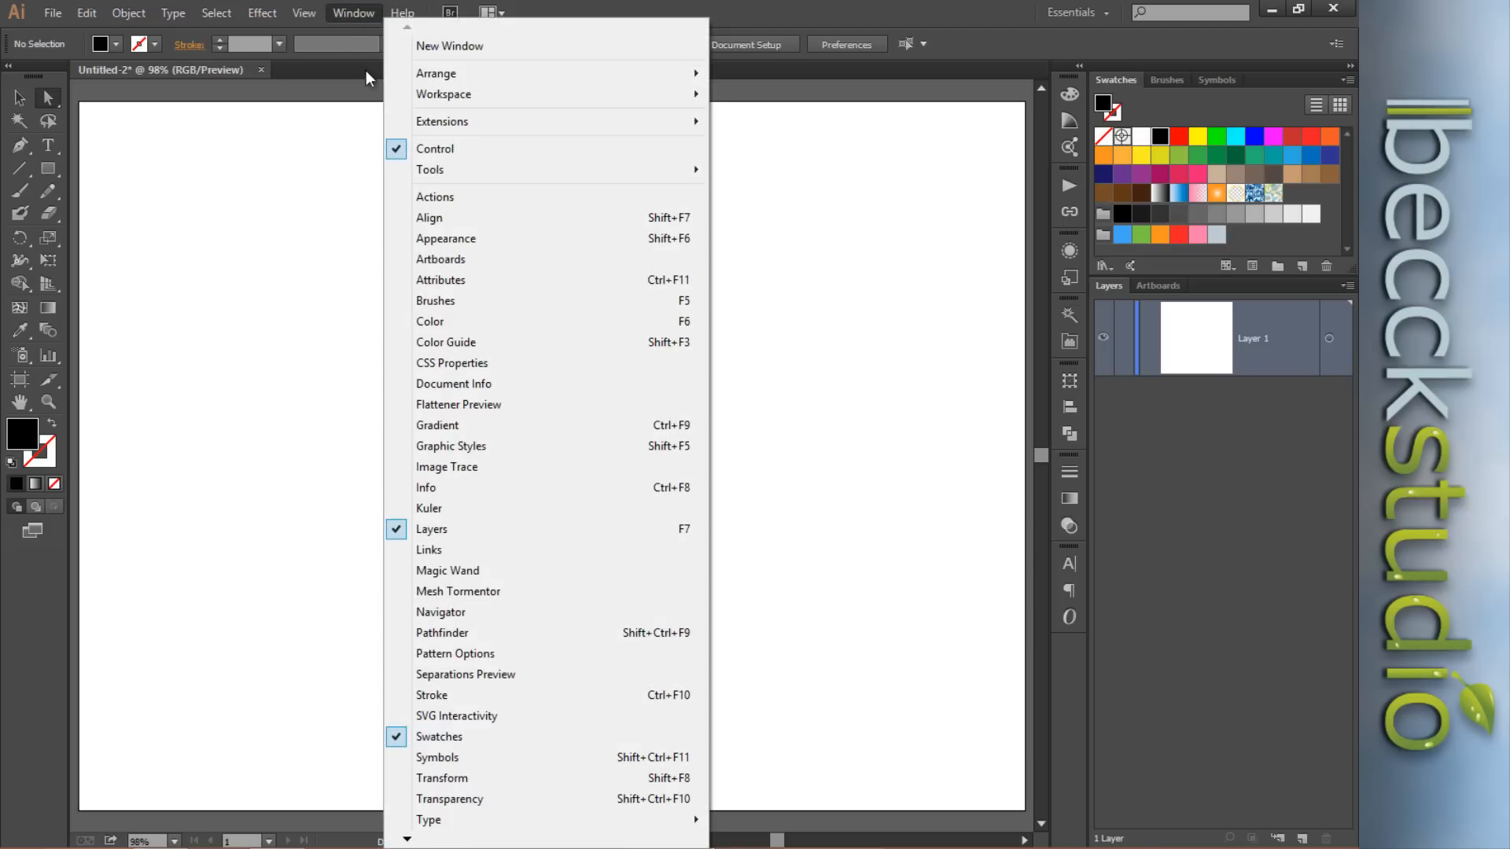
mouse_move(425, 178)
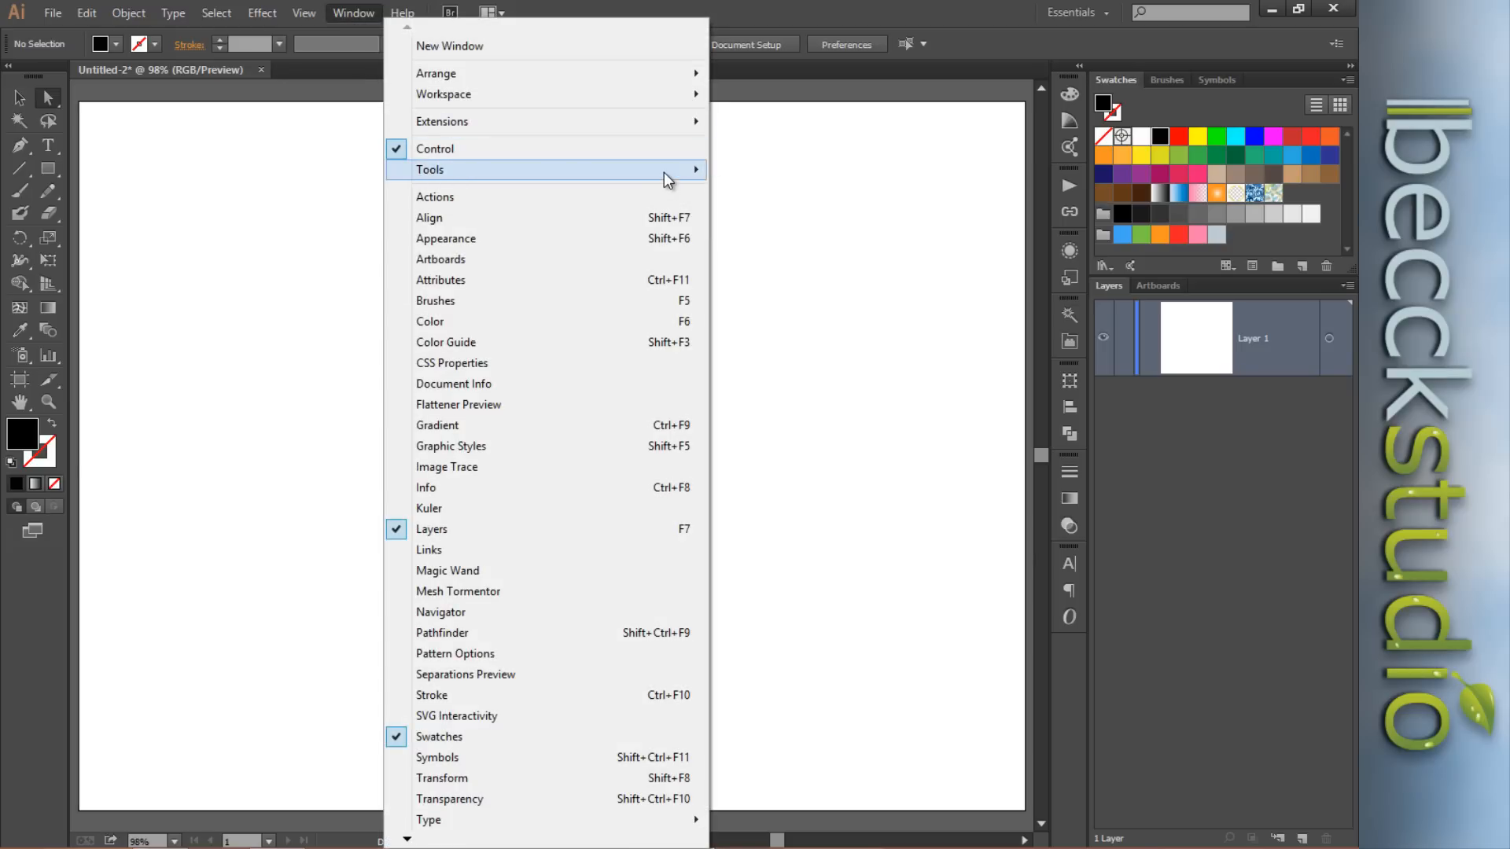
click(746, 174)
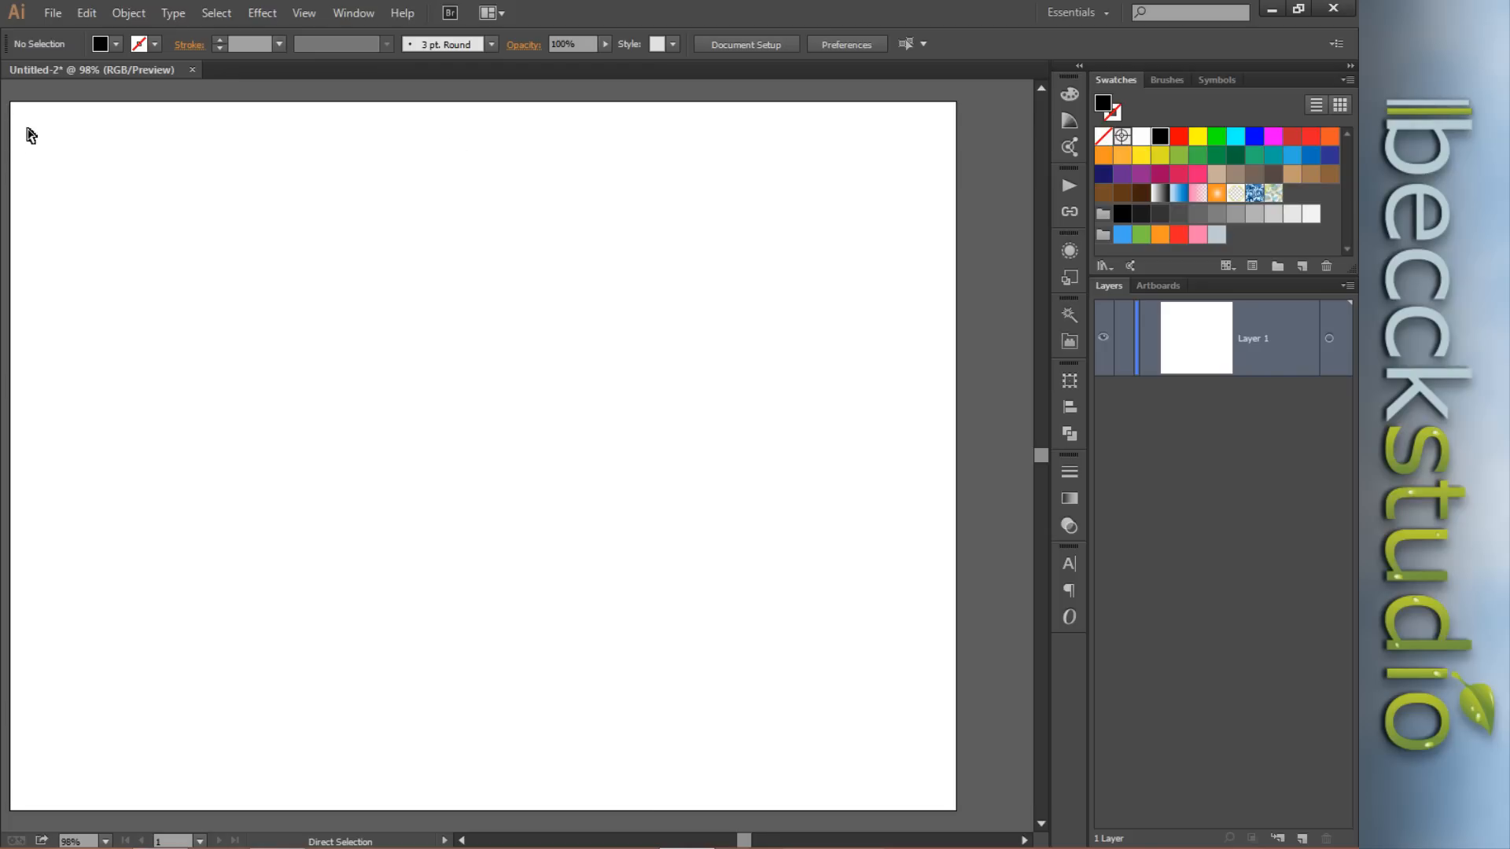
click(356, 15)
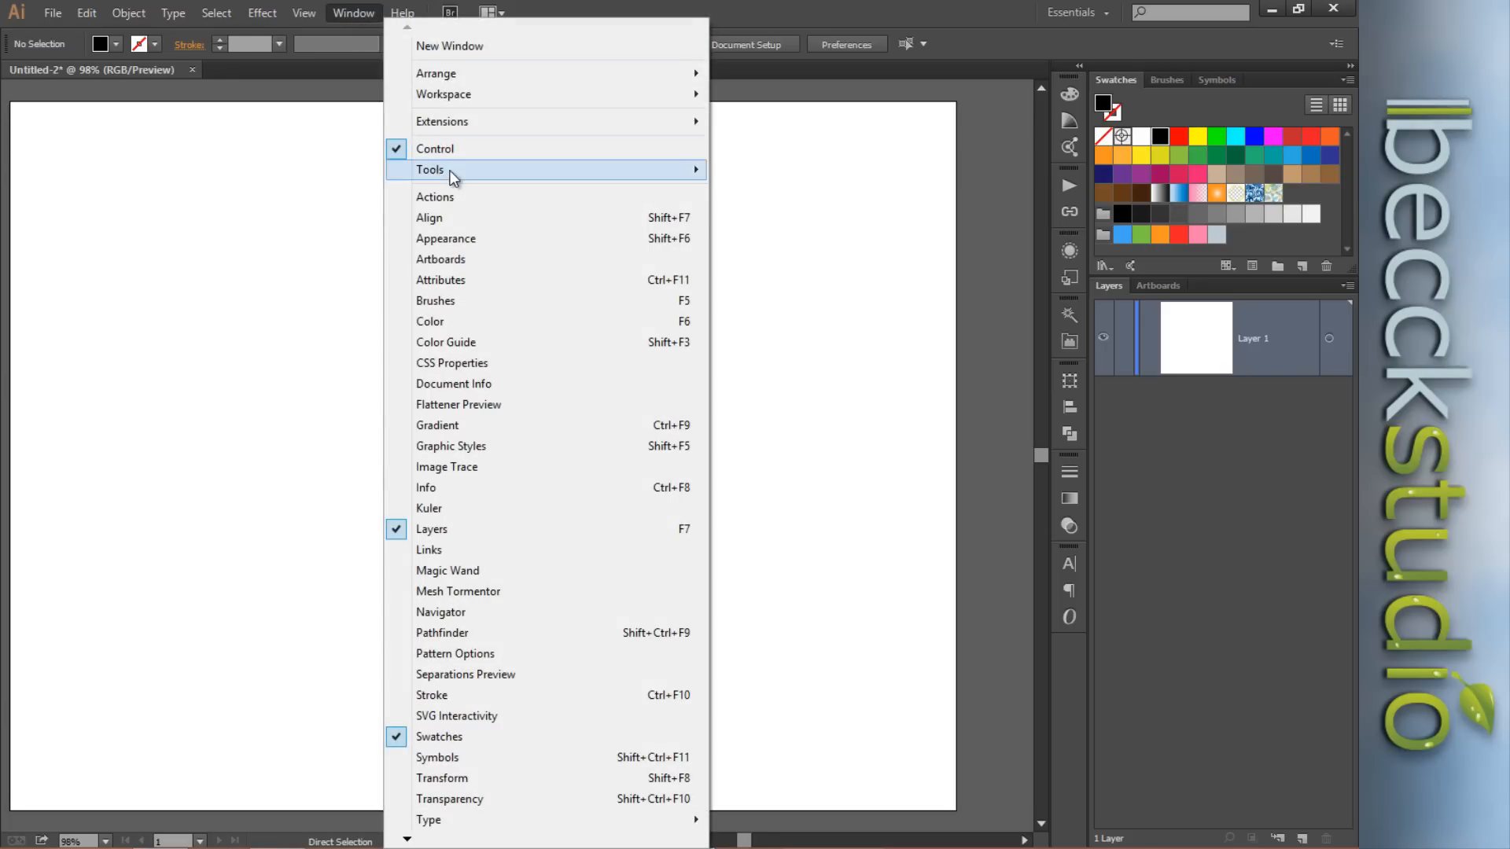
mouse_move(585, 176)
click(739, 174)
Create a new custom tools panel and enter a first name as its name.
click(354, 14)
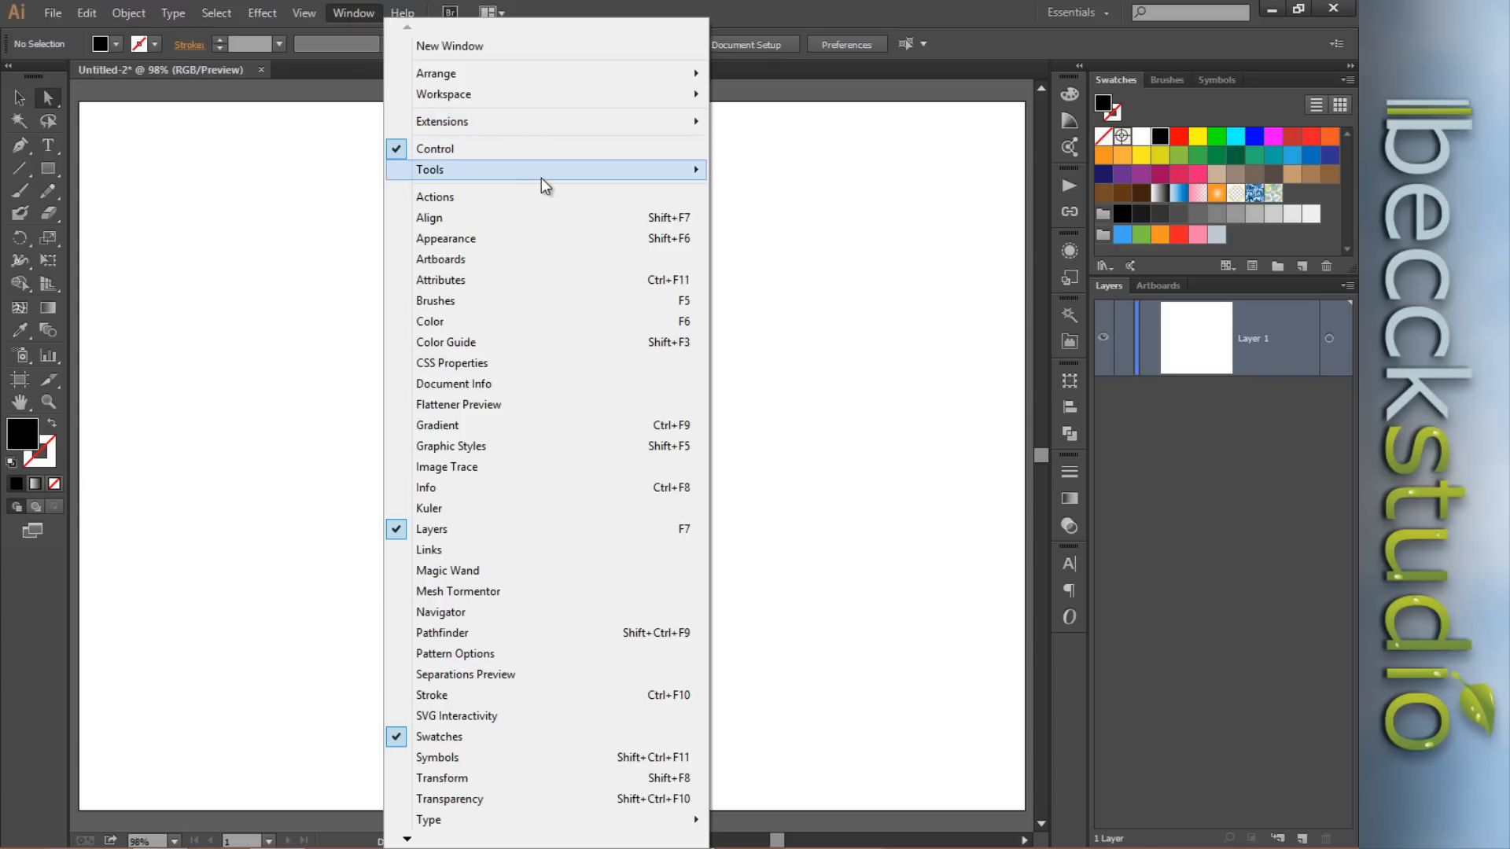
mouse_move(582, 176)
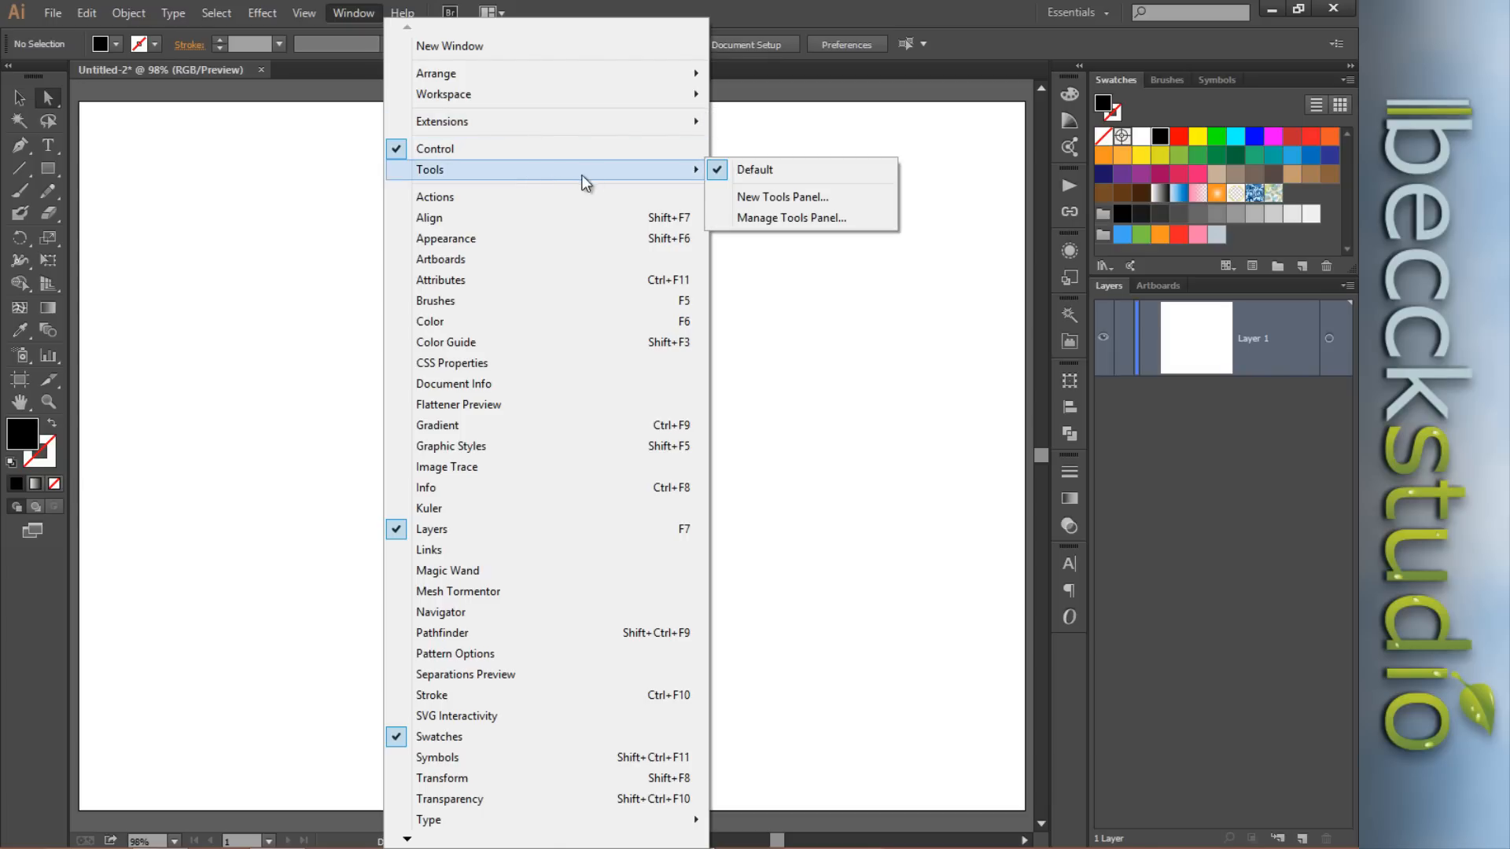
click(770, 202)
drag(664, 351, 415, 256)
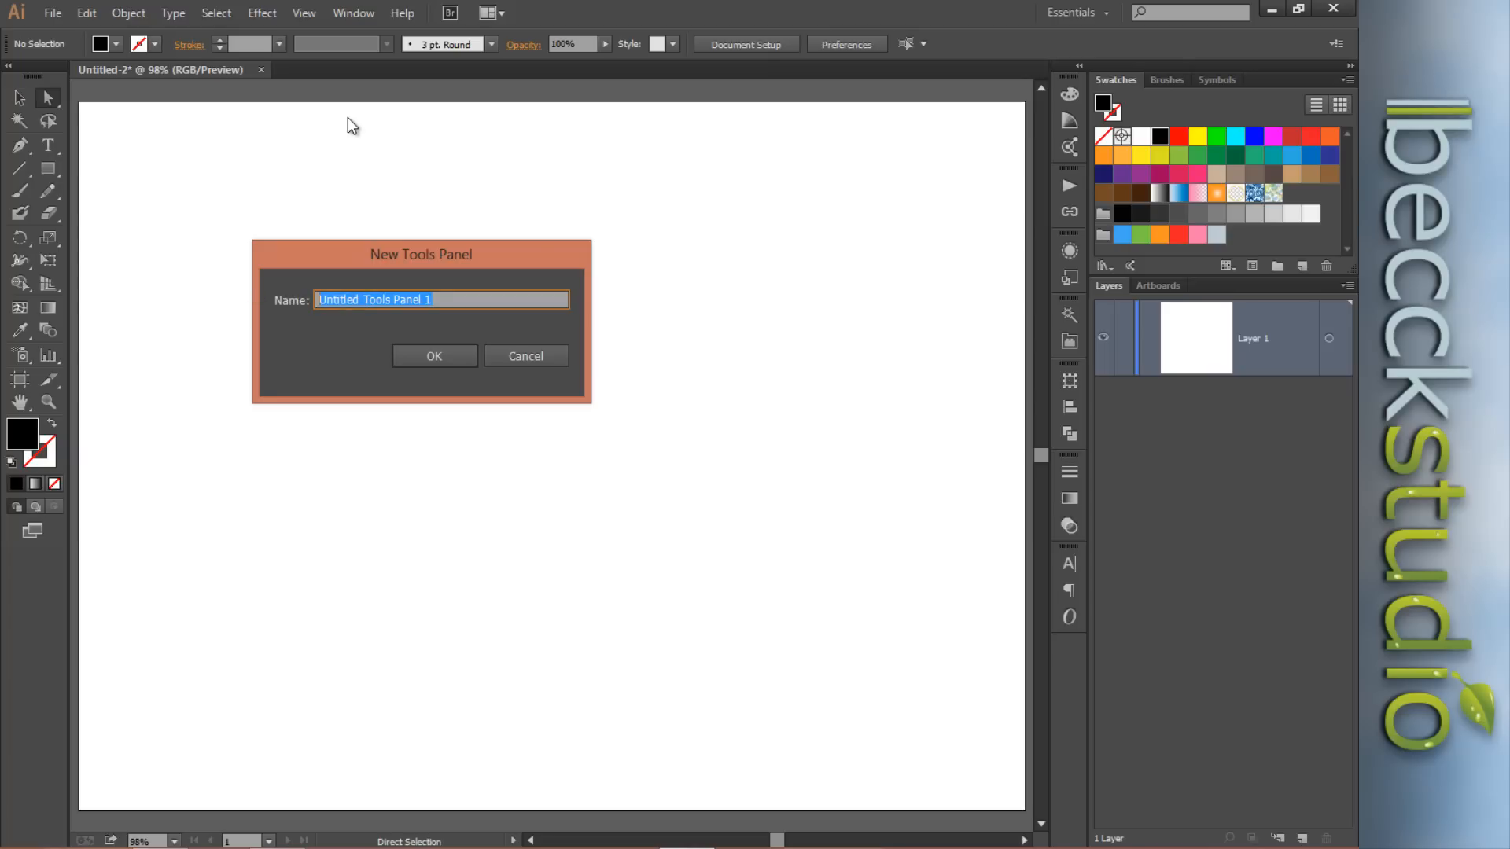
text(Be)
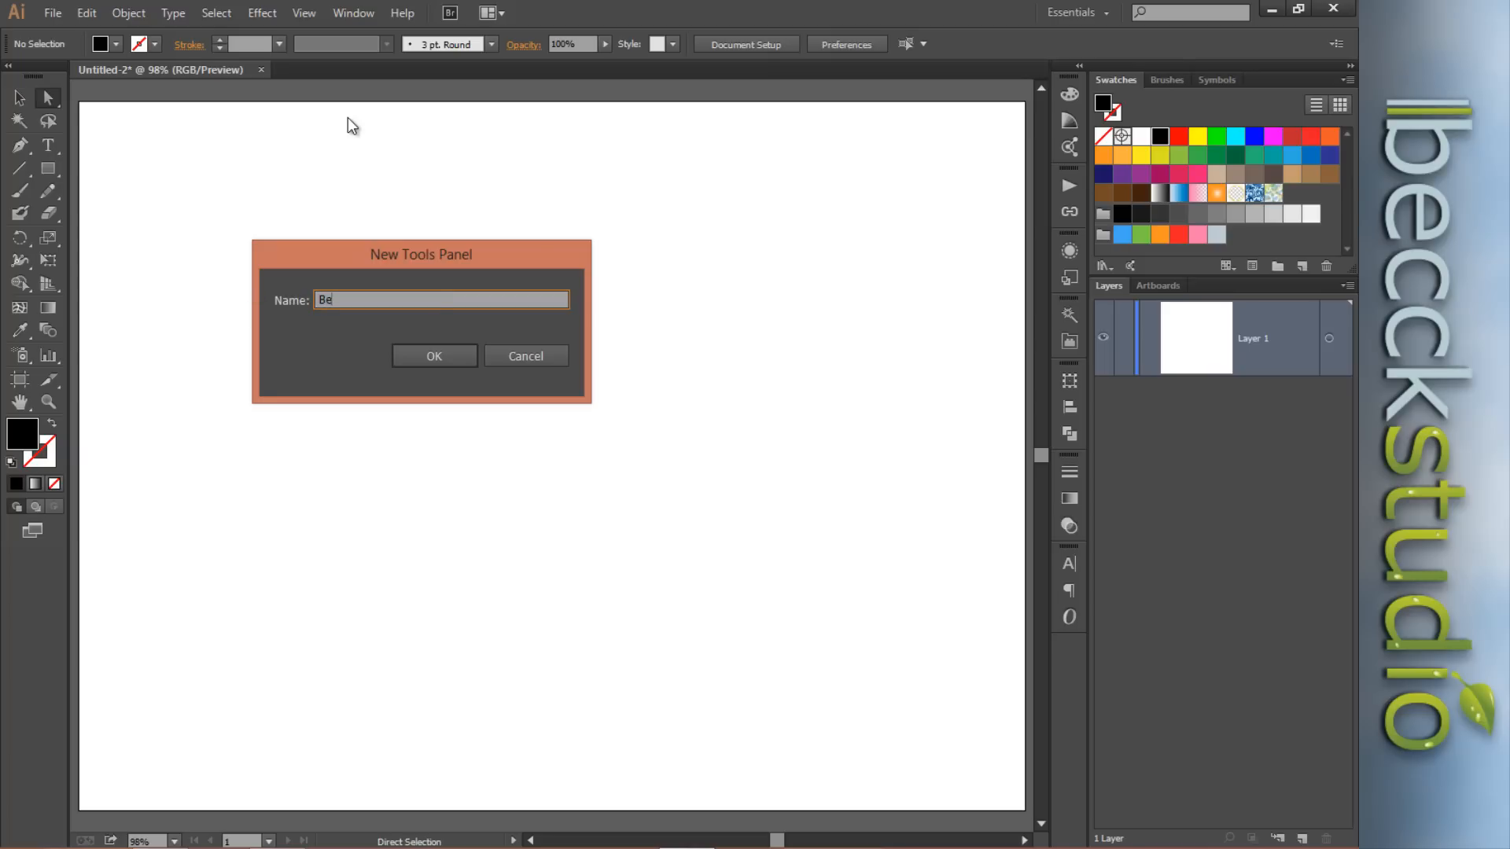
text(cca)
click(413, 354)
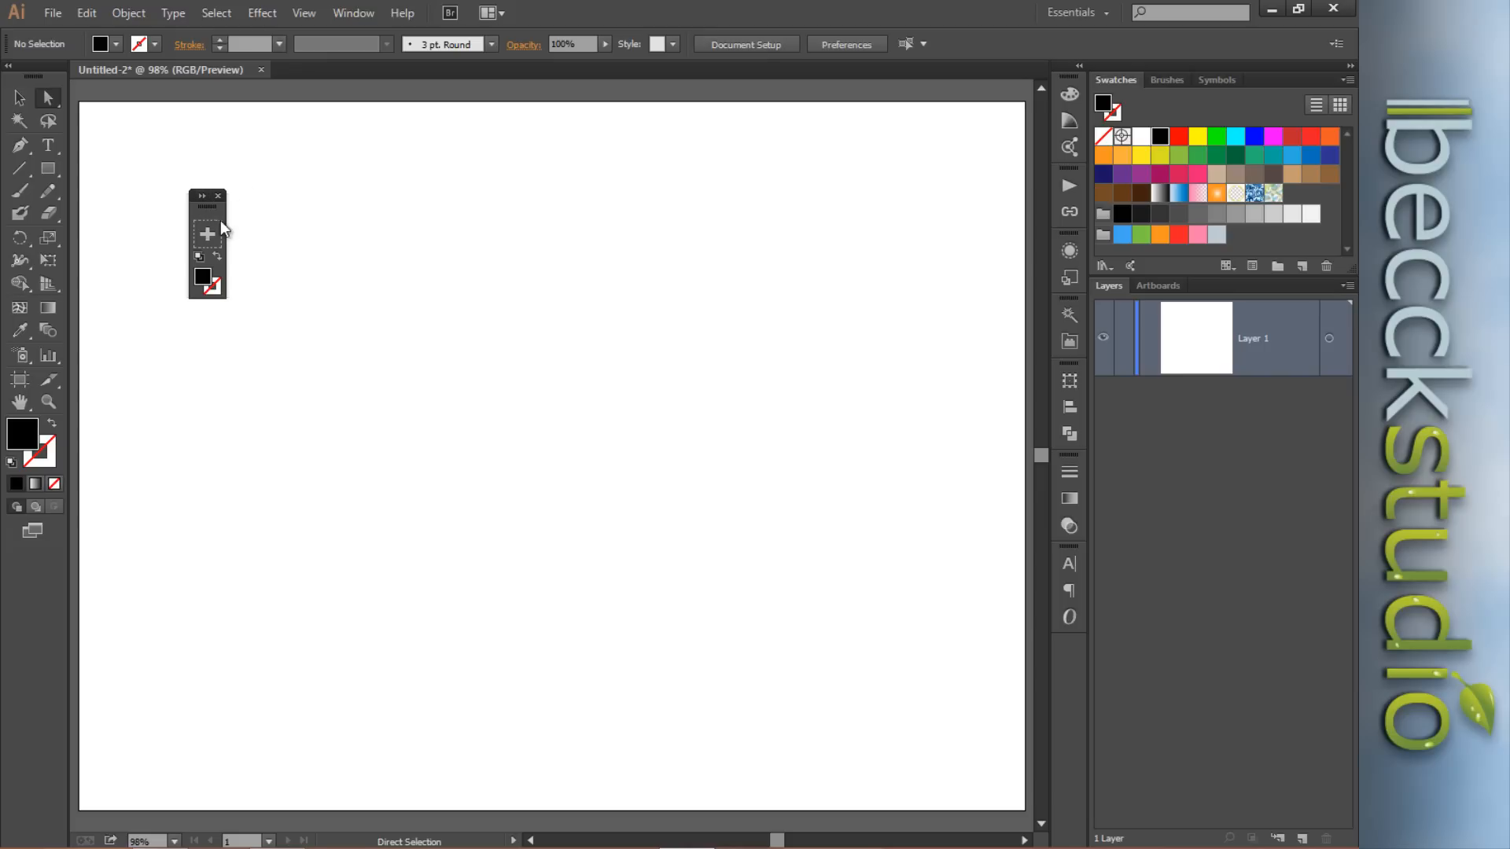
Move the new floating tools panel over the upper middle of the artboard.
drag(218, 224, 1042, 286)
drag(1028, 92, 657, 374)
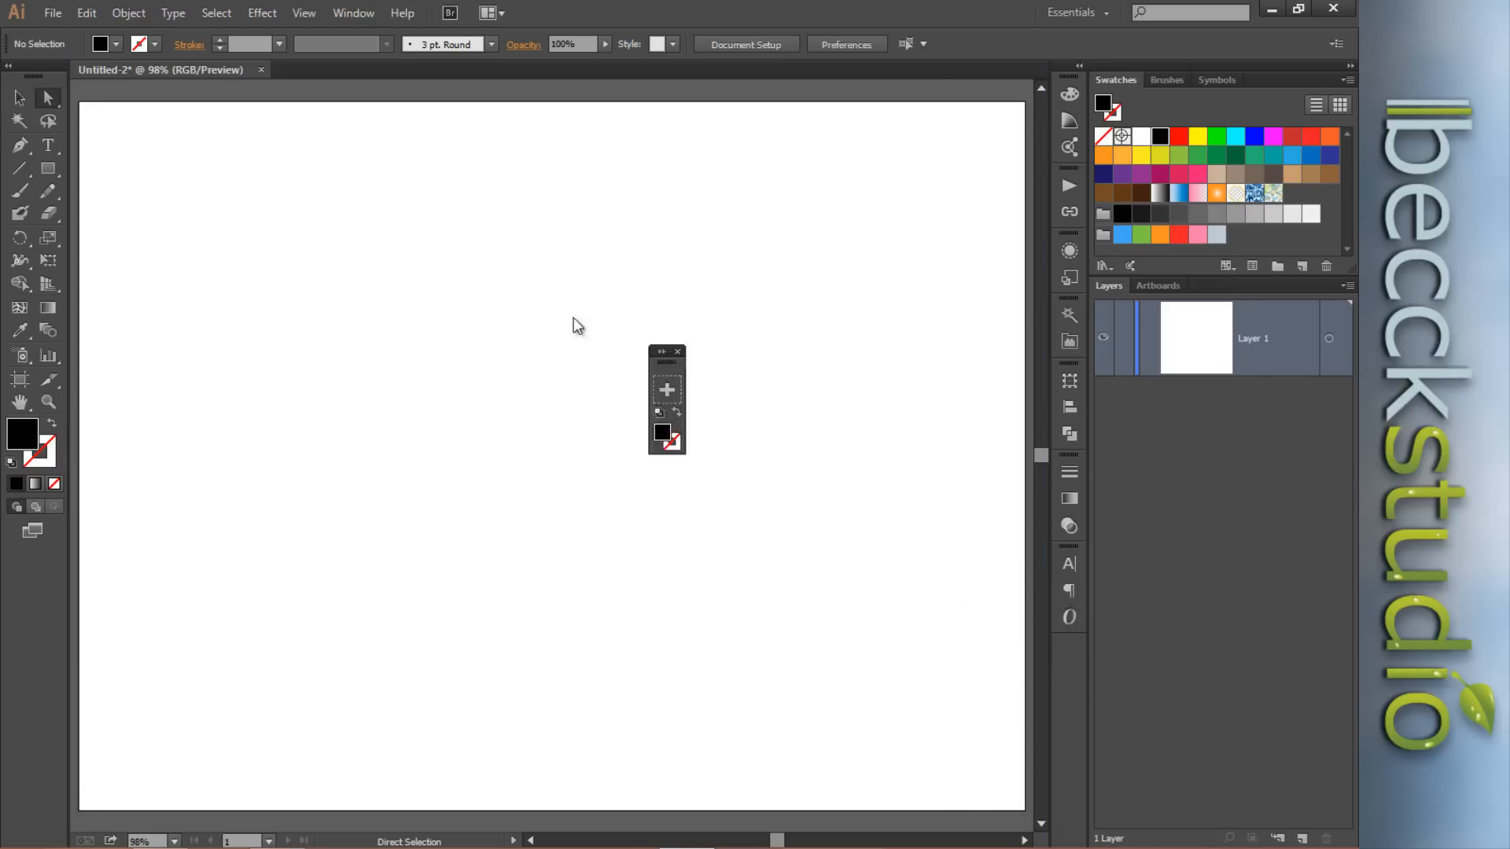
drag(578, 325, 551, 308)
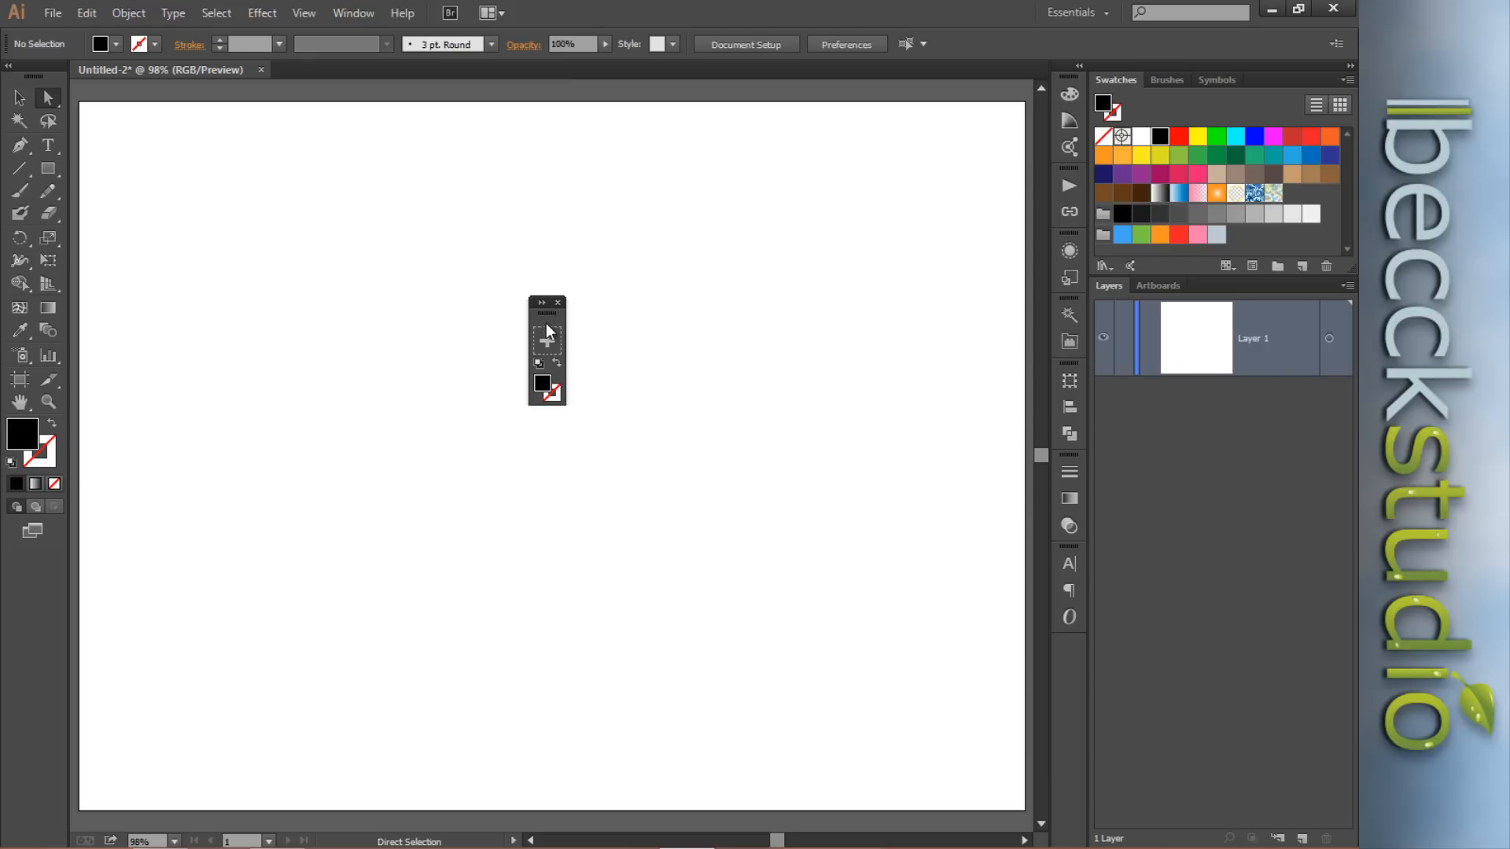
drag(551, 322, 437, 261)
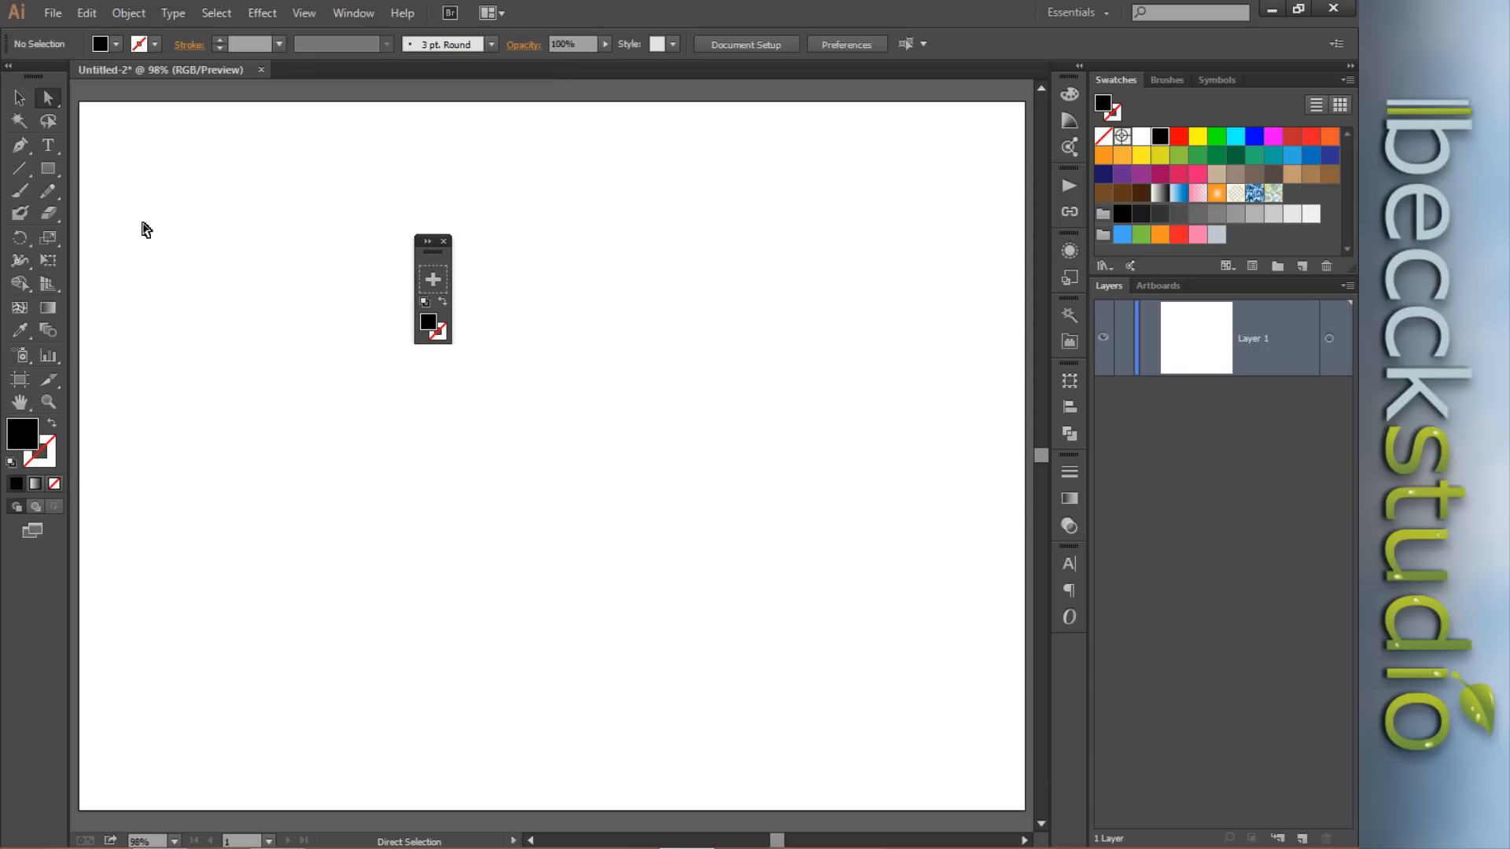
Add the Pen tool to the empty custom tools panel.
click(29, 149)
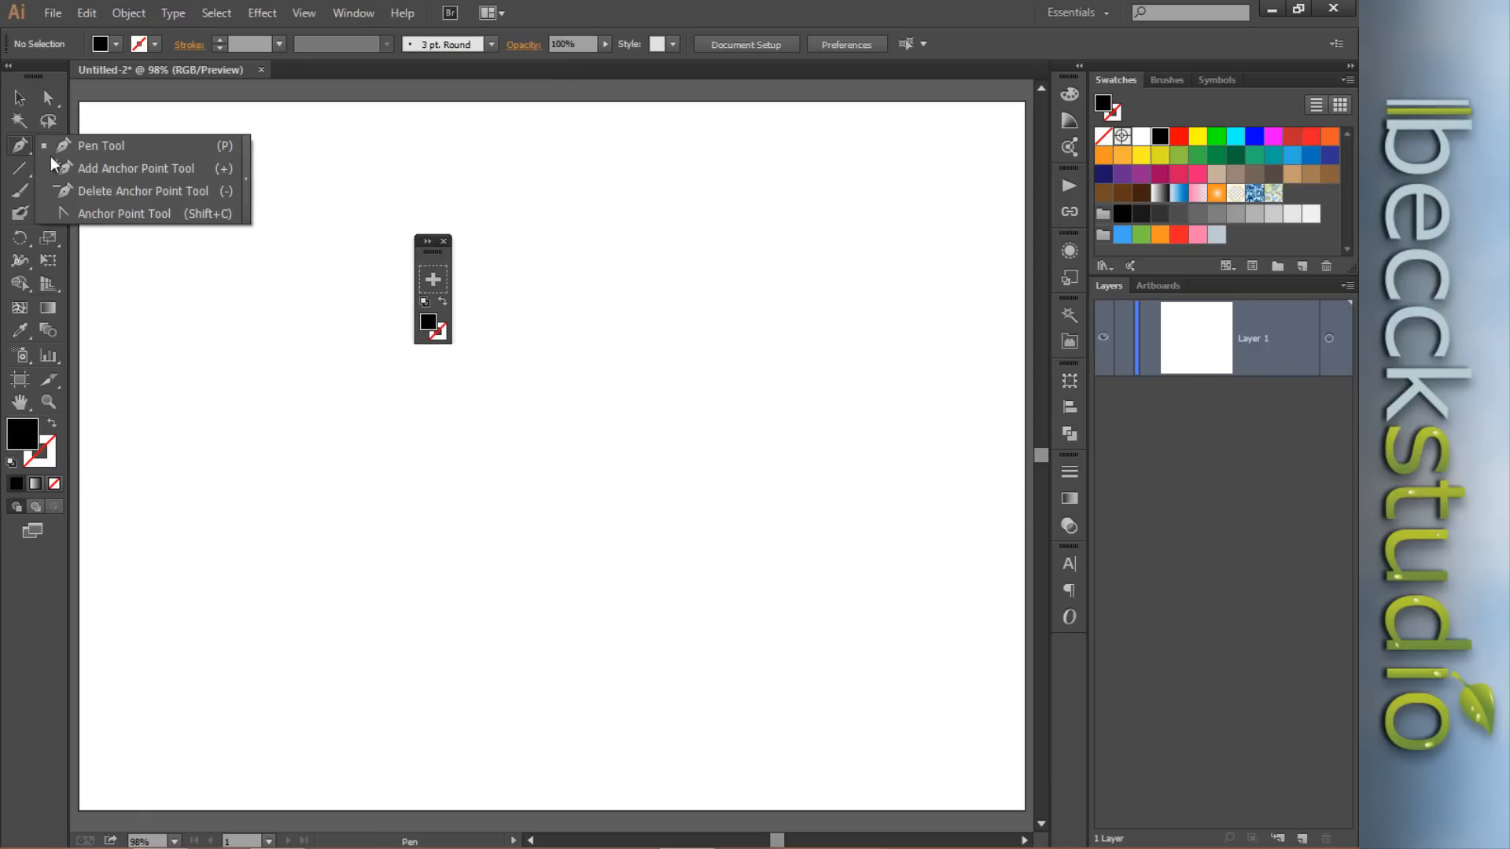
click(105, 149)
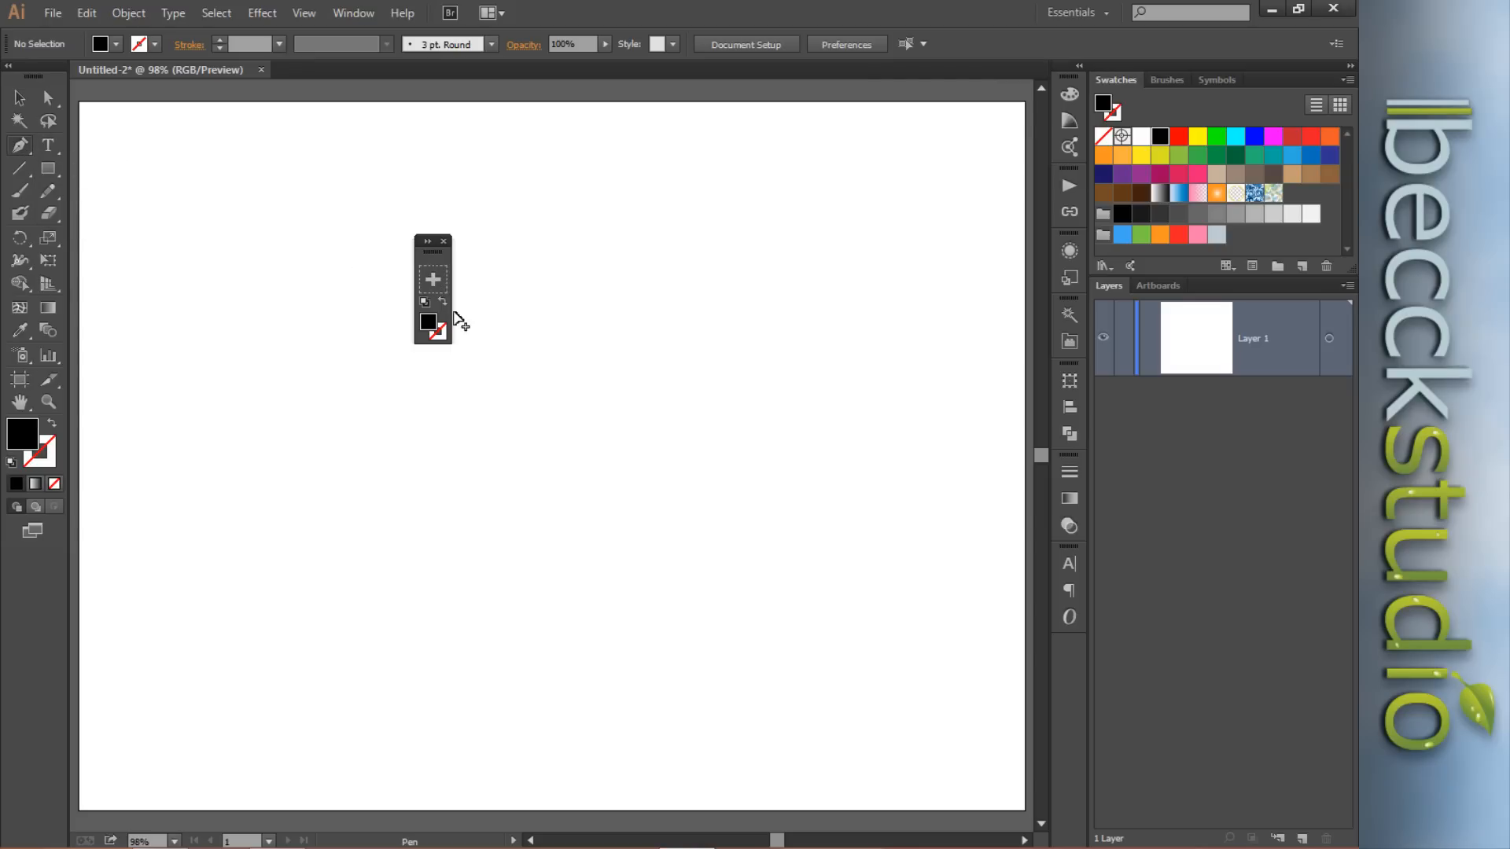
drag(460, 323, 455, 321)
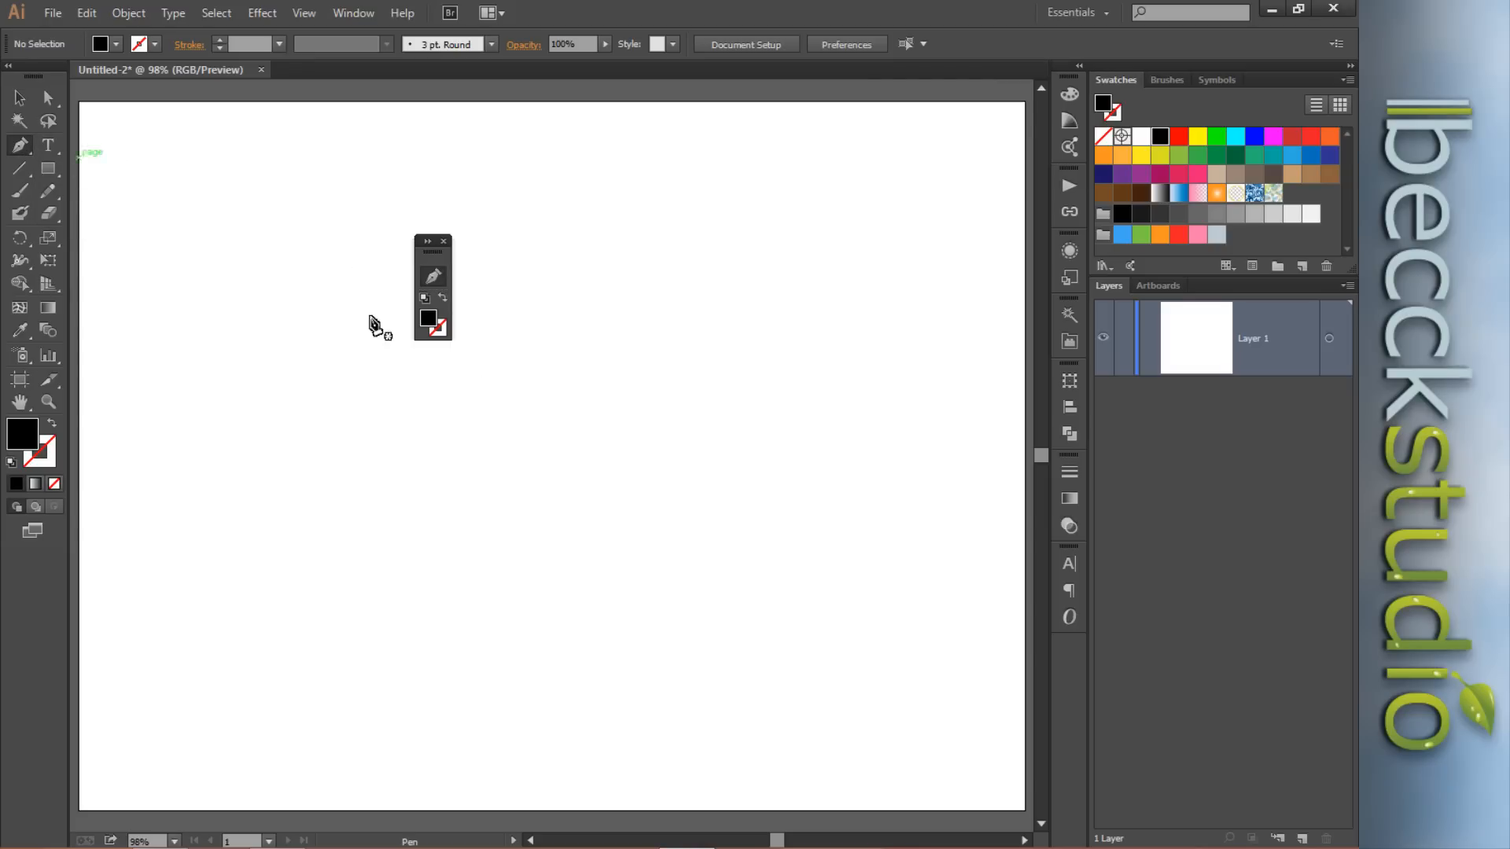
Add the Add Anchor Point tool below the Pen tool in the custom tools panel.
click(26, 153)
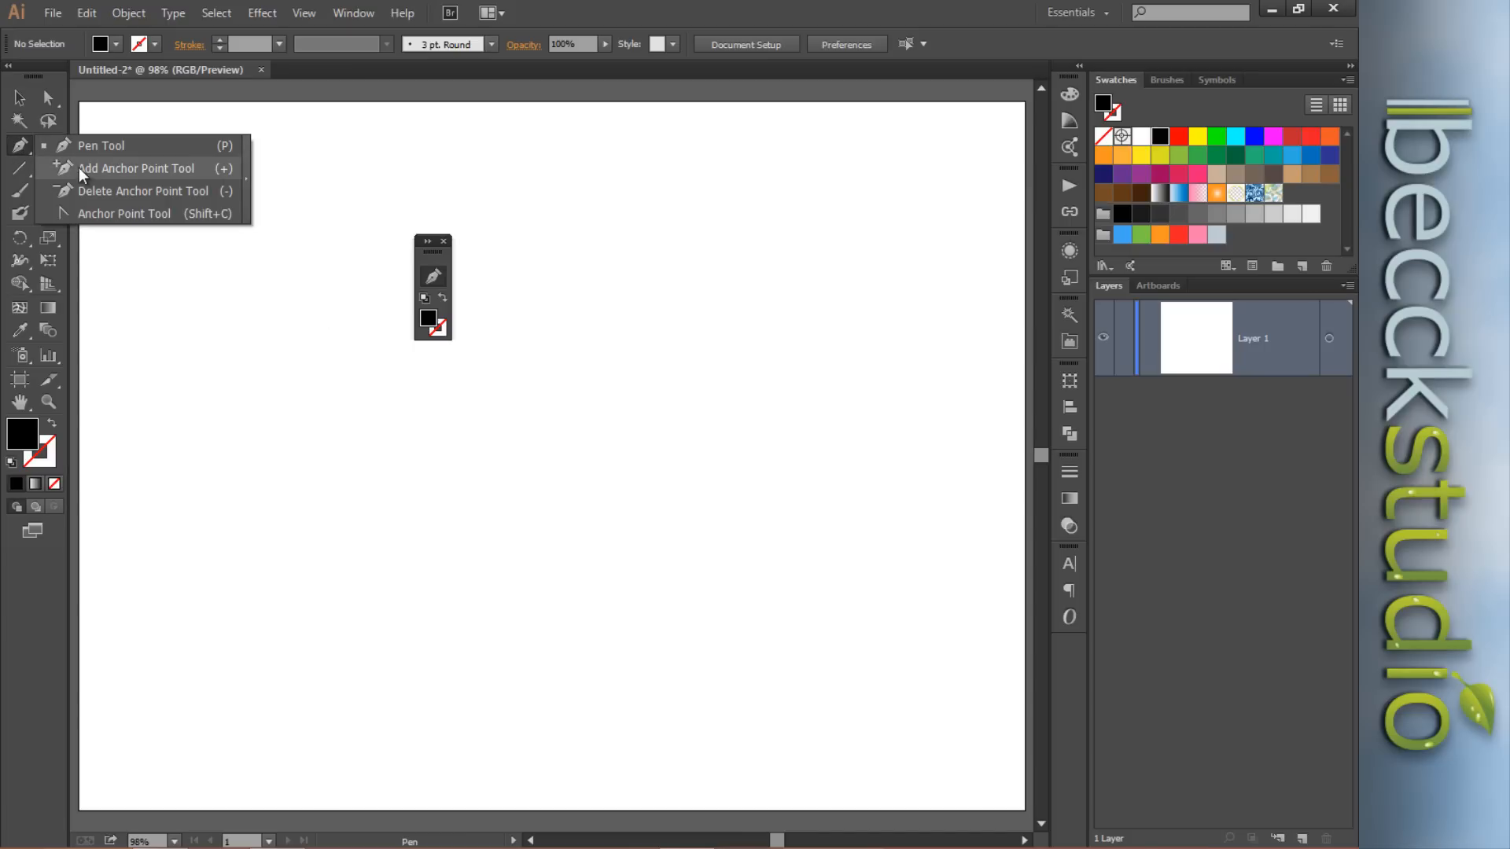
click(66, 168)
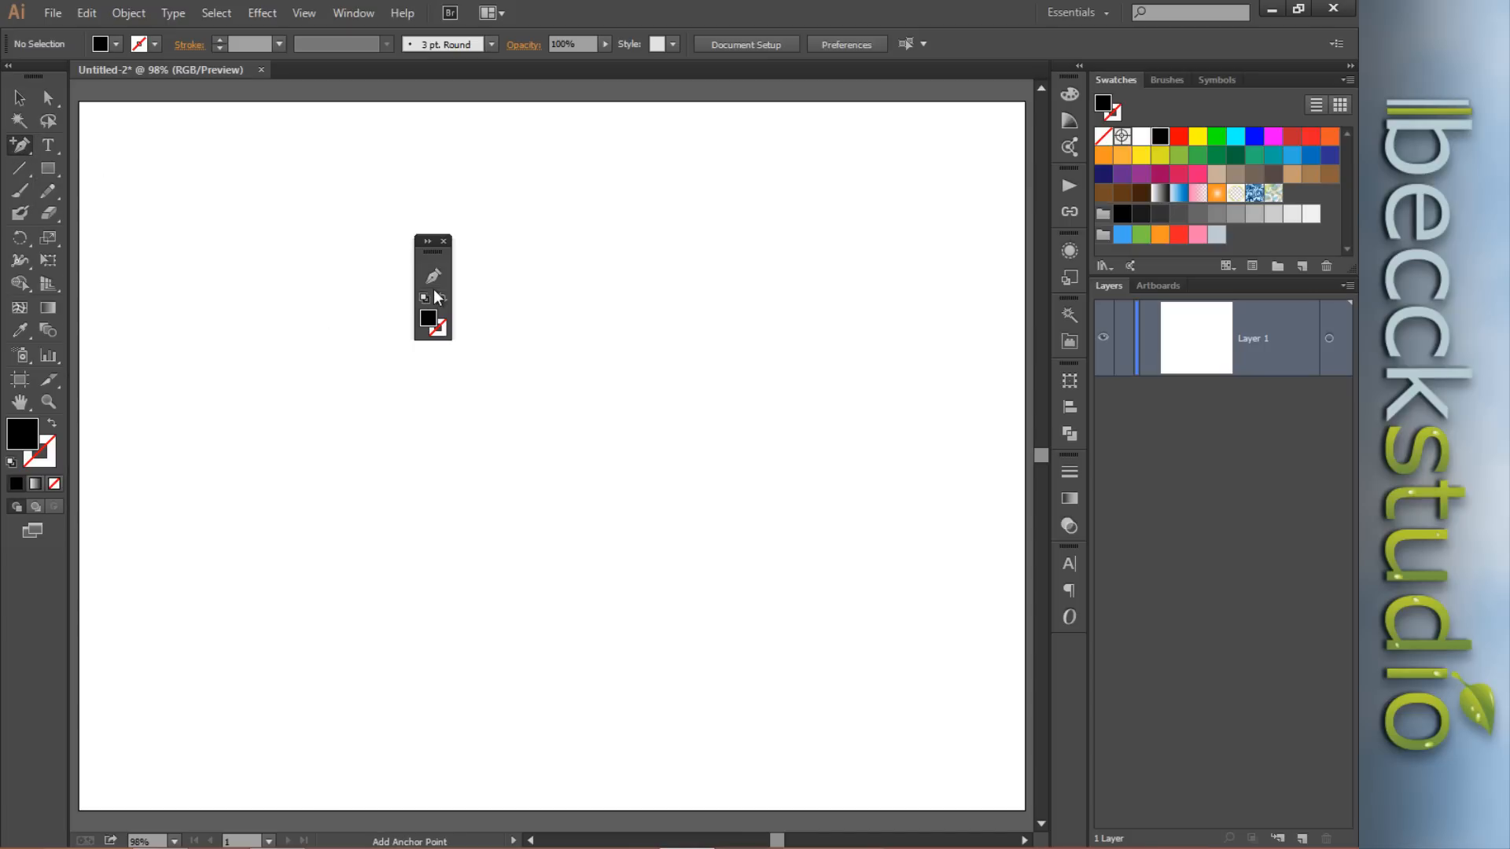
click(26, 146)
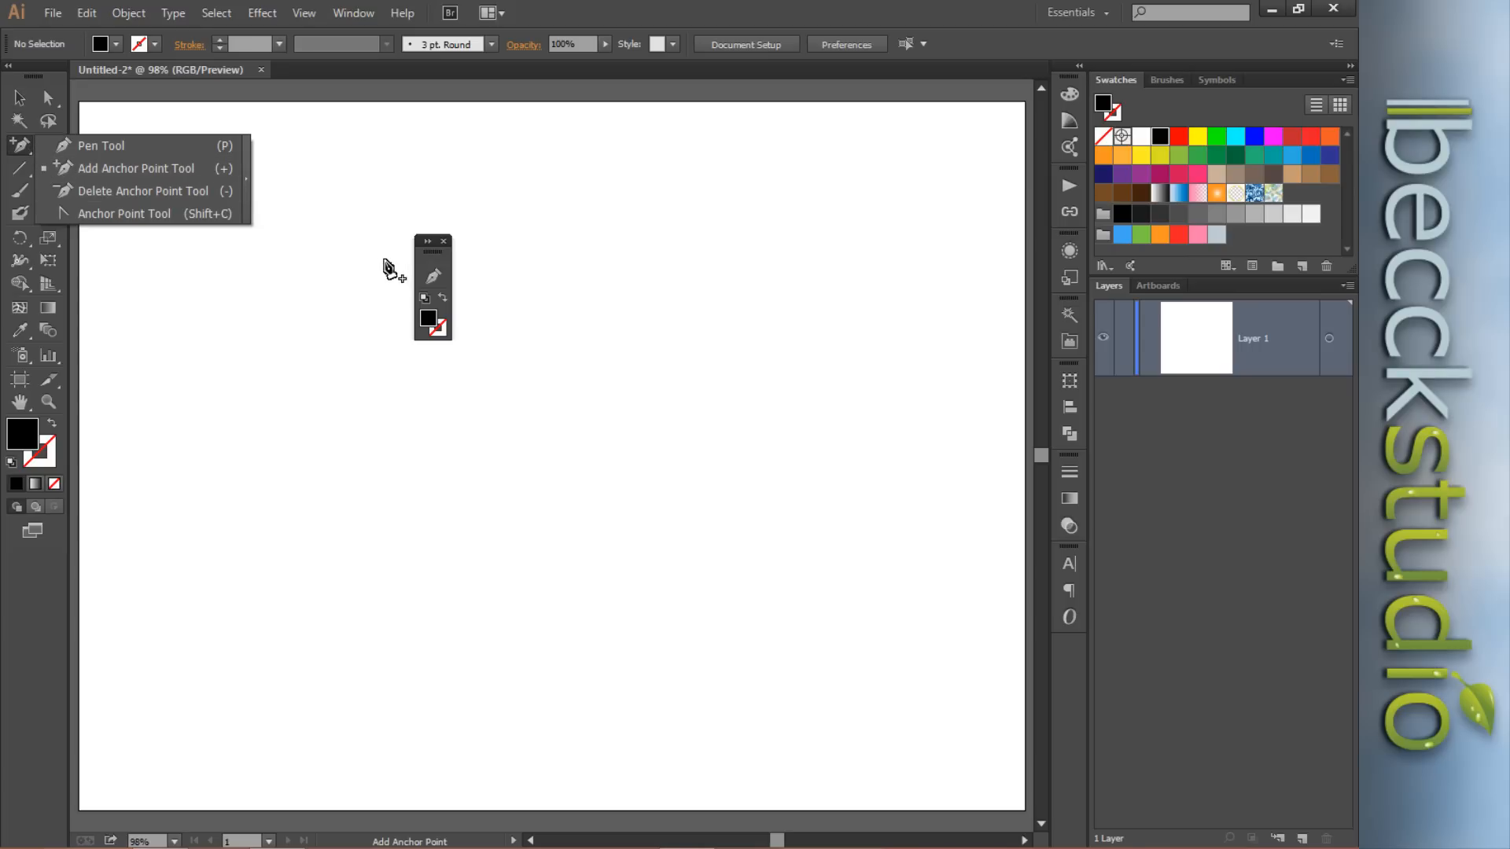
click(78, 180)
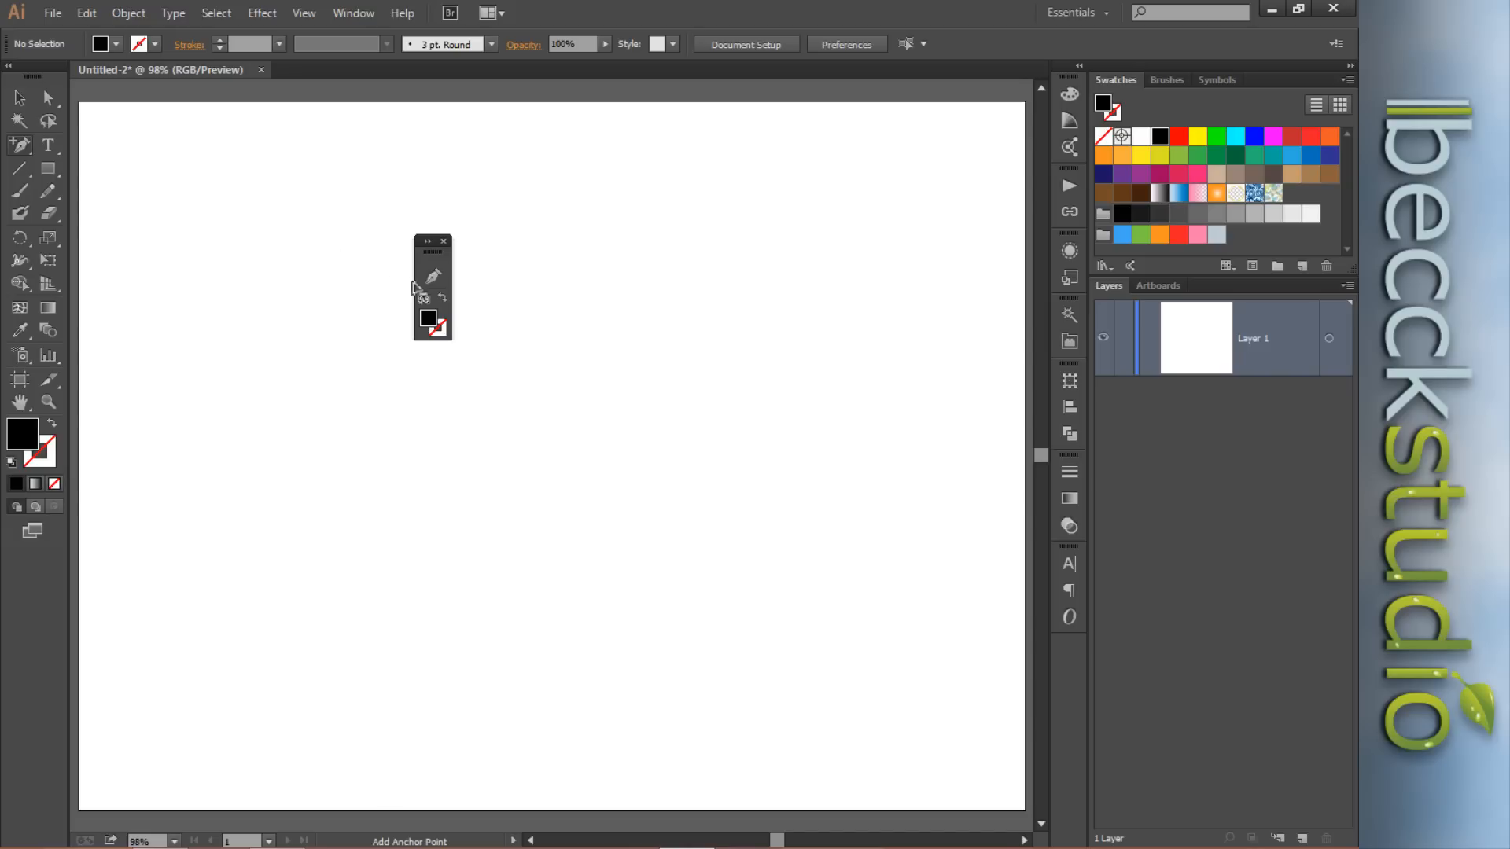
drag(427, 297, 428, 297)
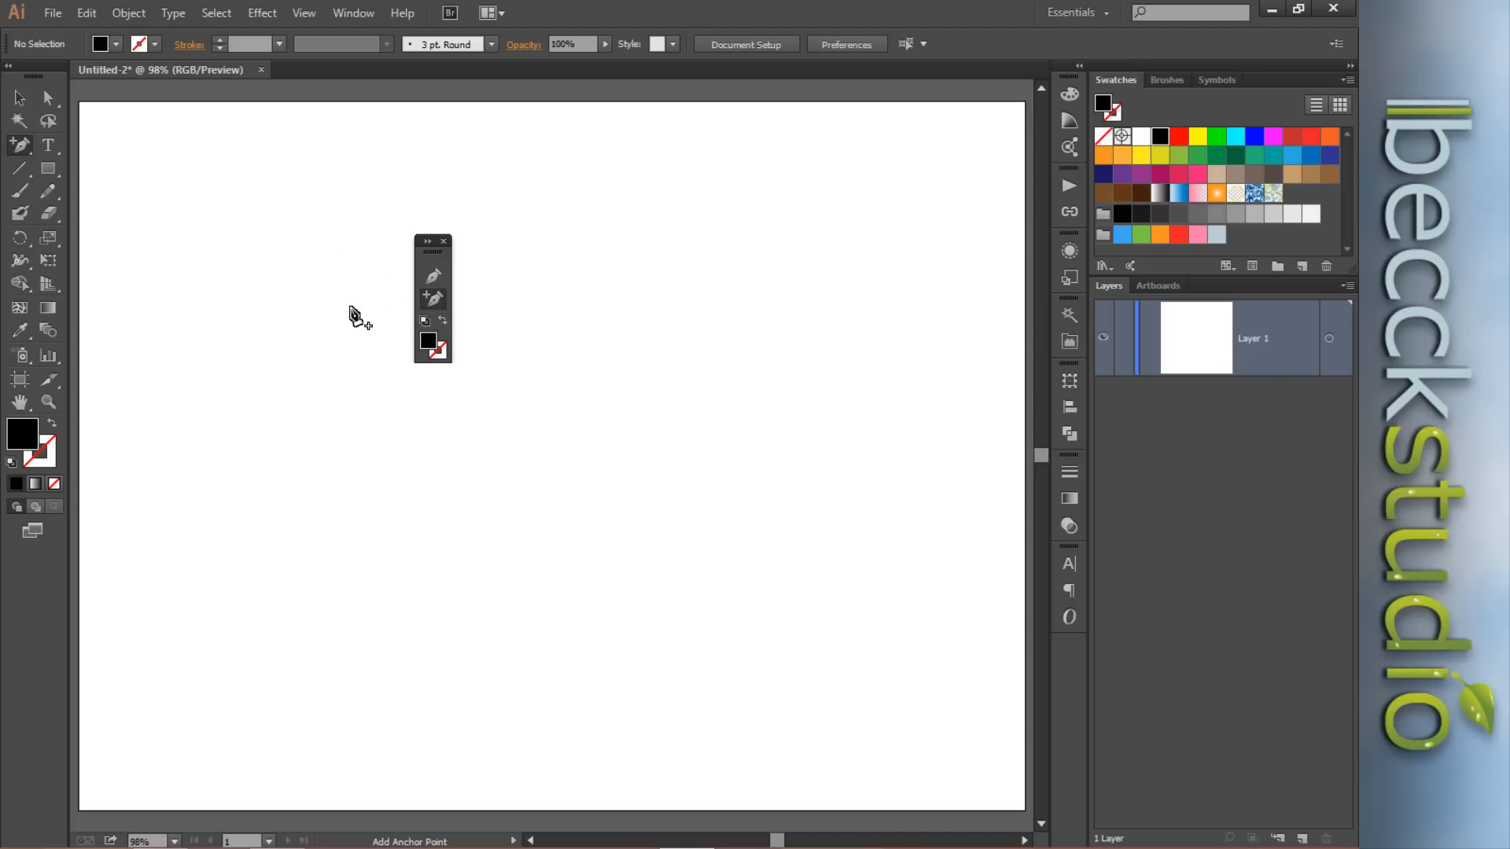
Add the Delete Anchor Point and Anchor Point tools to the end of the custom tools panel.
drag(24, 155, 95, 191)
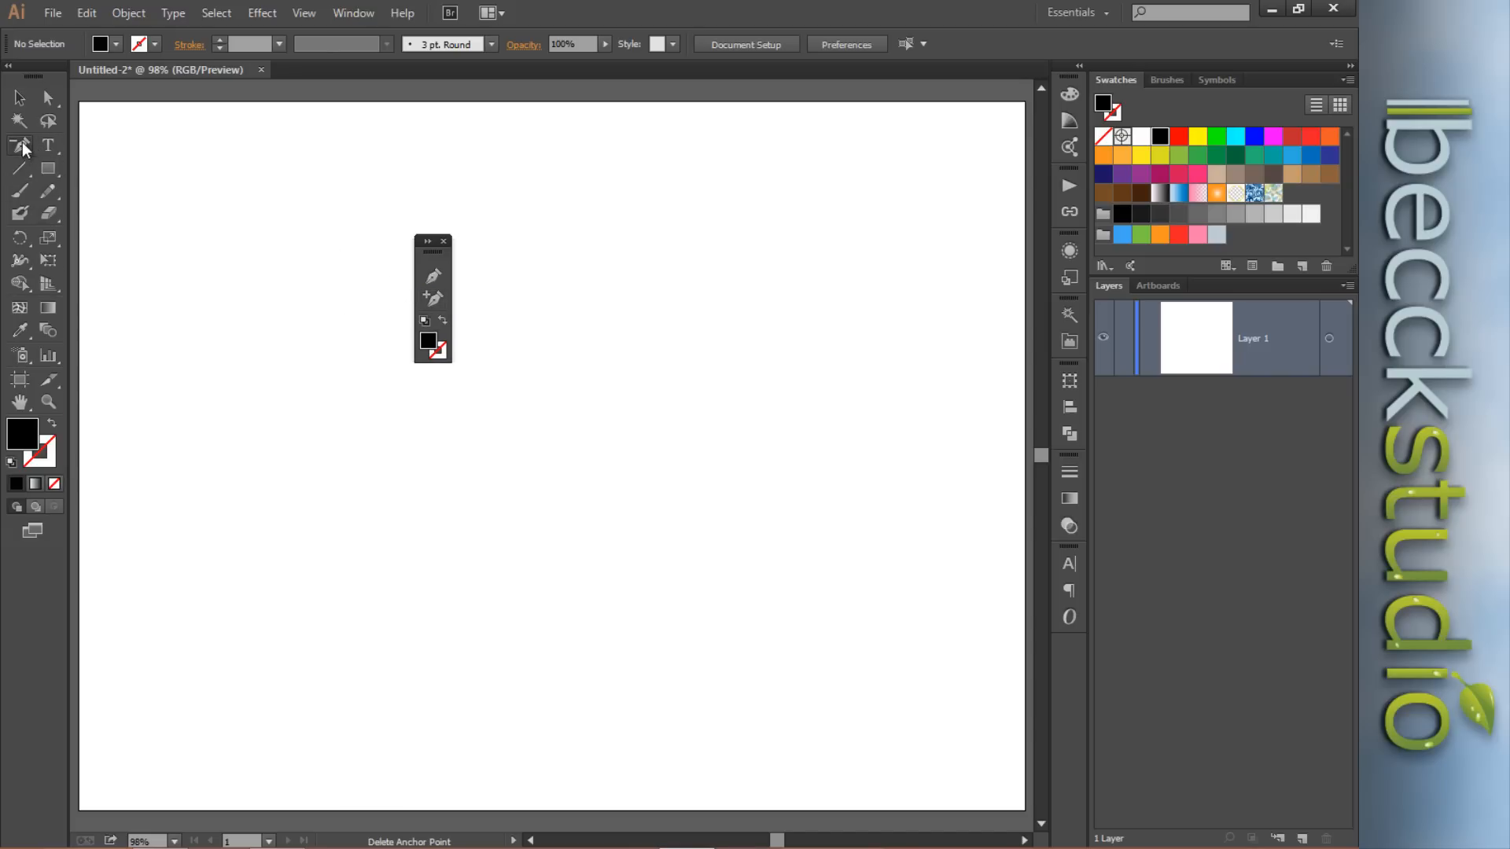
drag(22, 146, 439, 320)
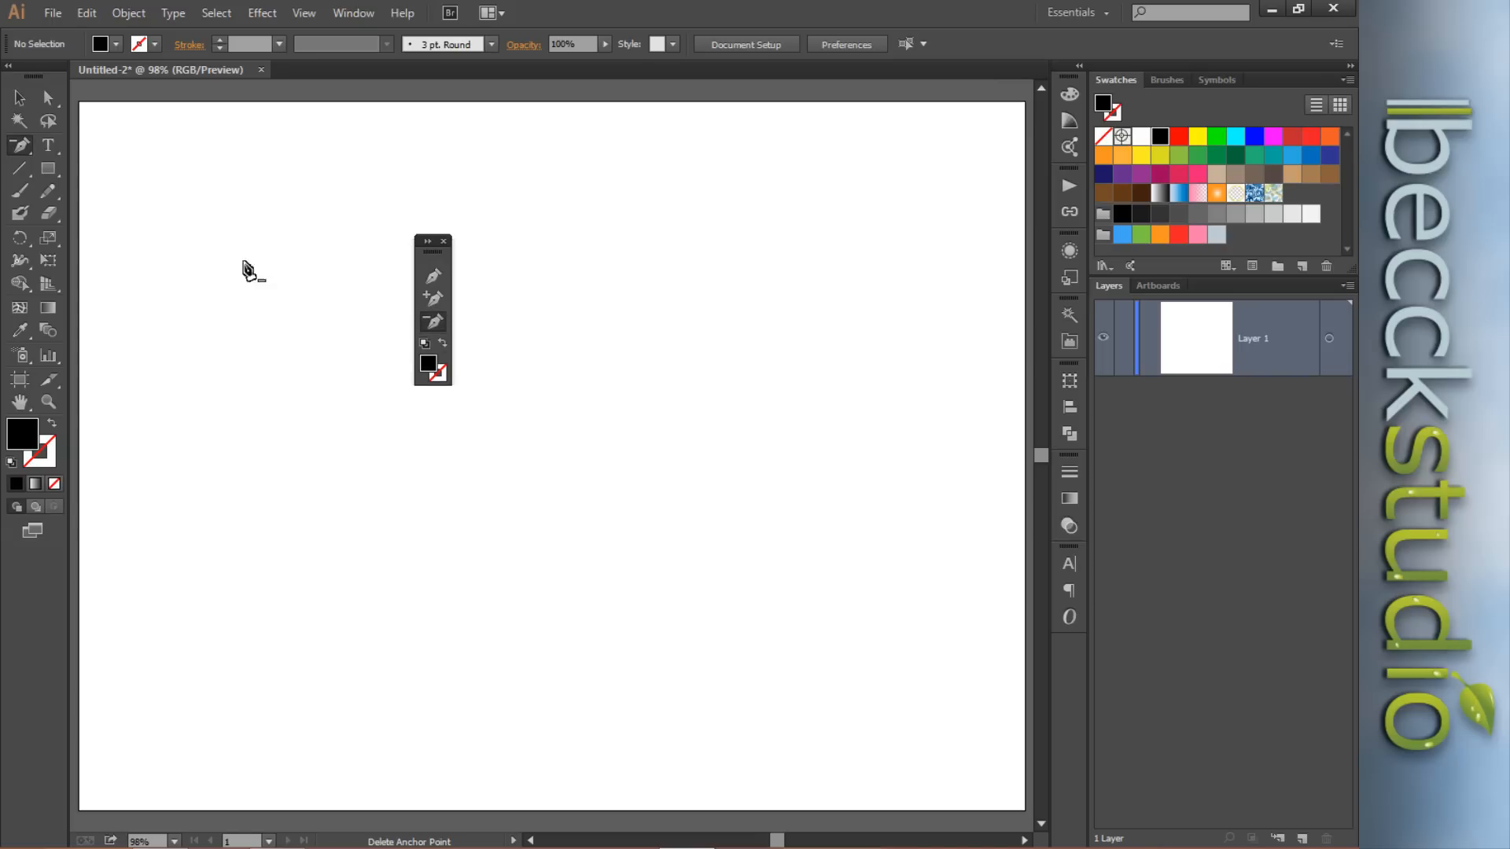
drag(26, 156, 136, 222)
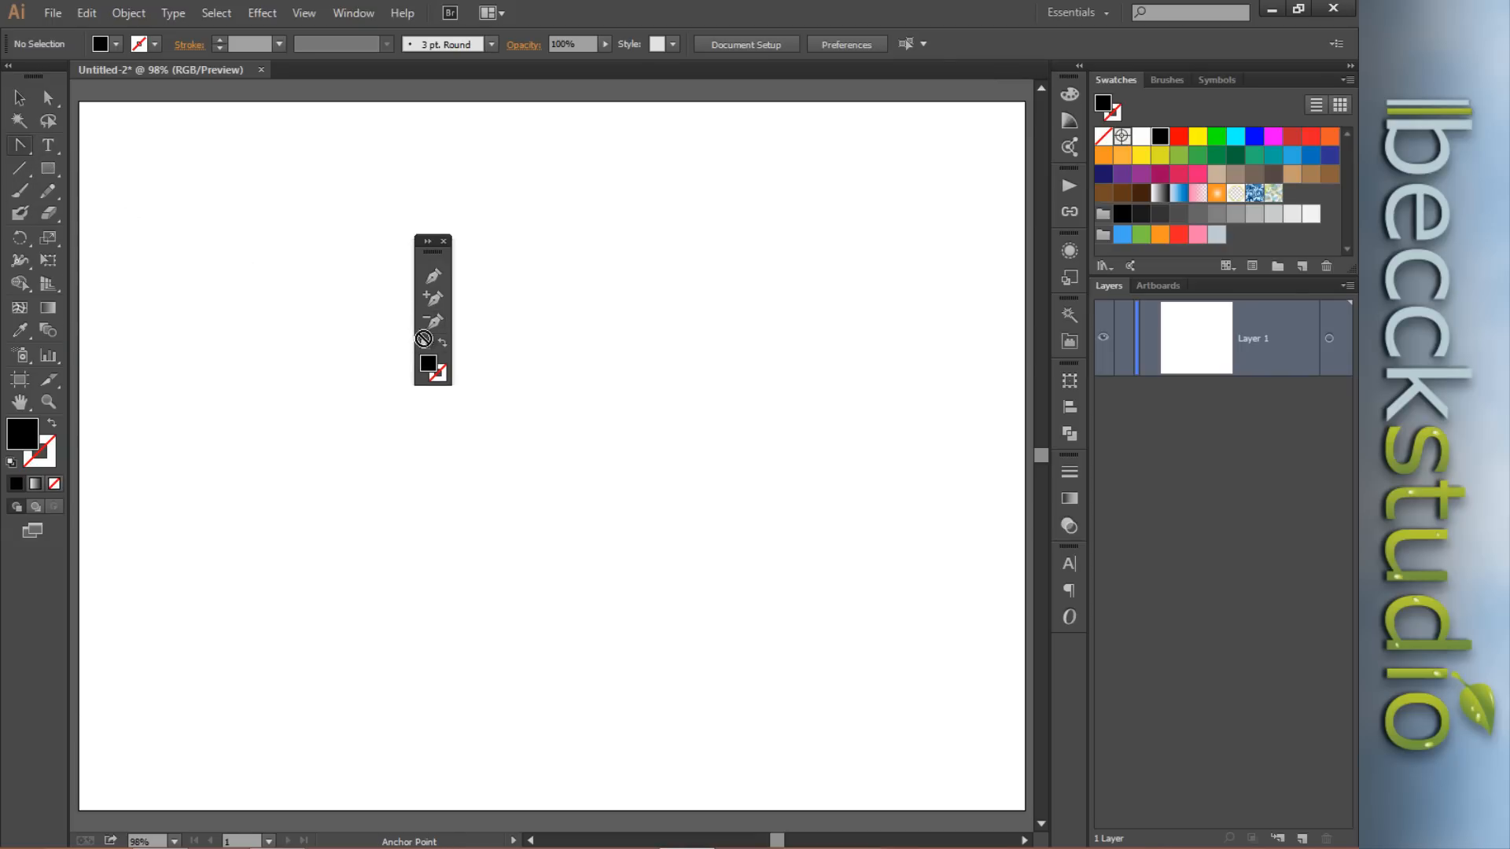
drag(432, 330, 431, 331)
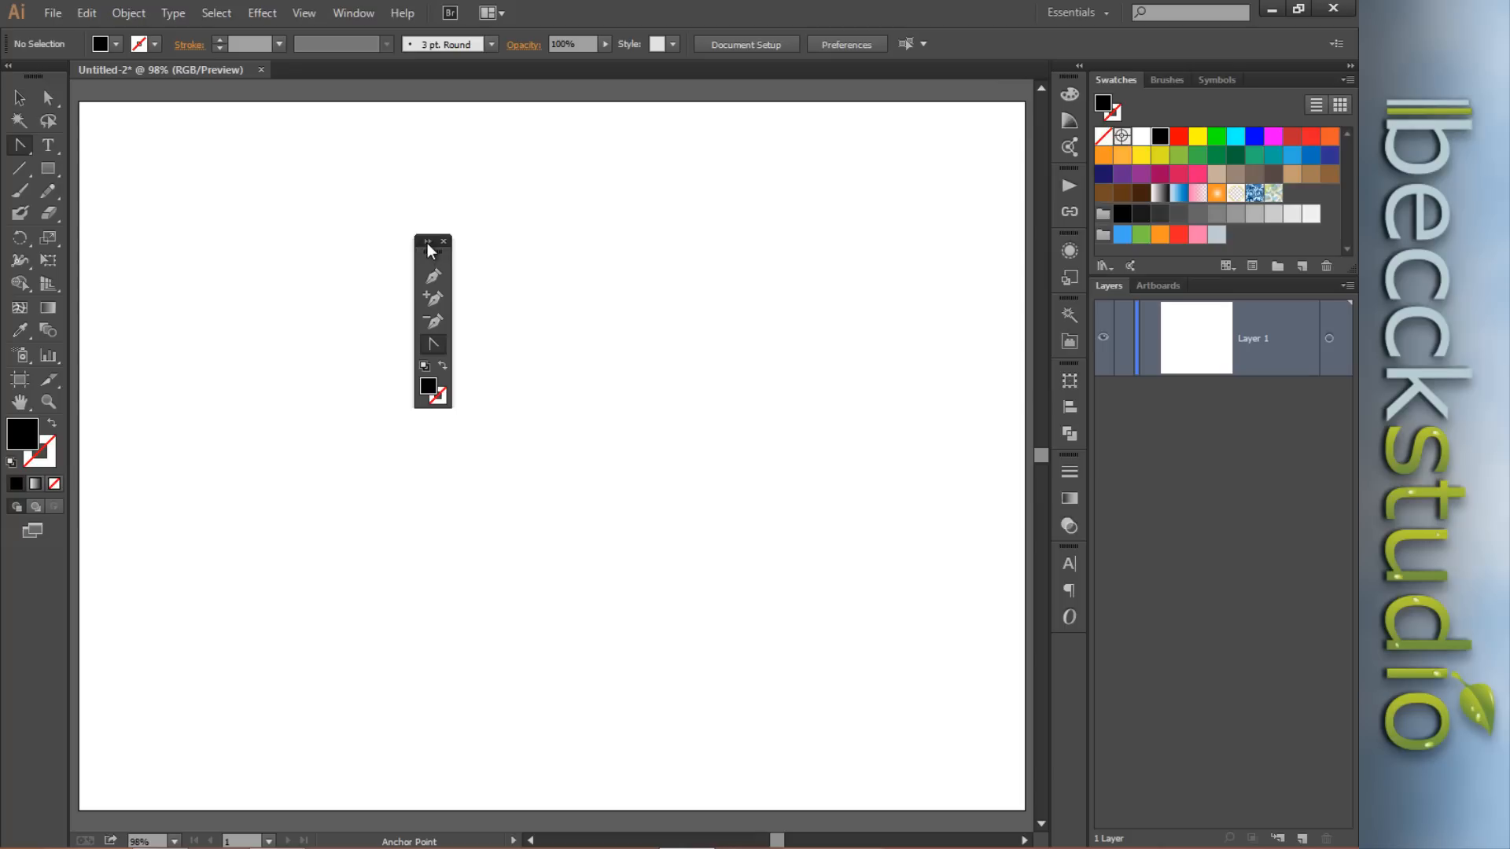
Expand the custom tools panel to two columns and place the Add Anchor Point tool ahead of the Pen tool.
click(427, 243)
drag(445, 254, 782, 200)
drag(784, 199, 418, 226)
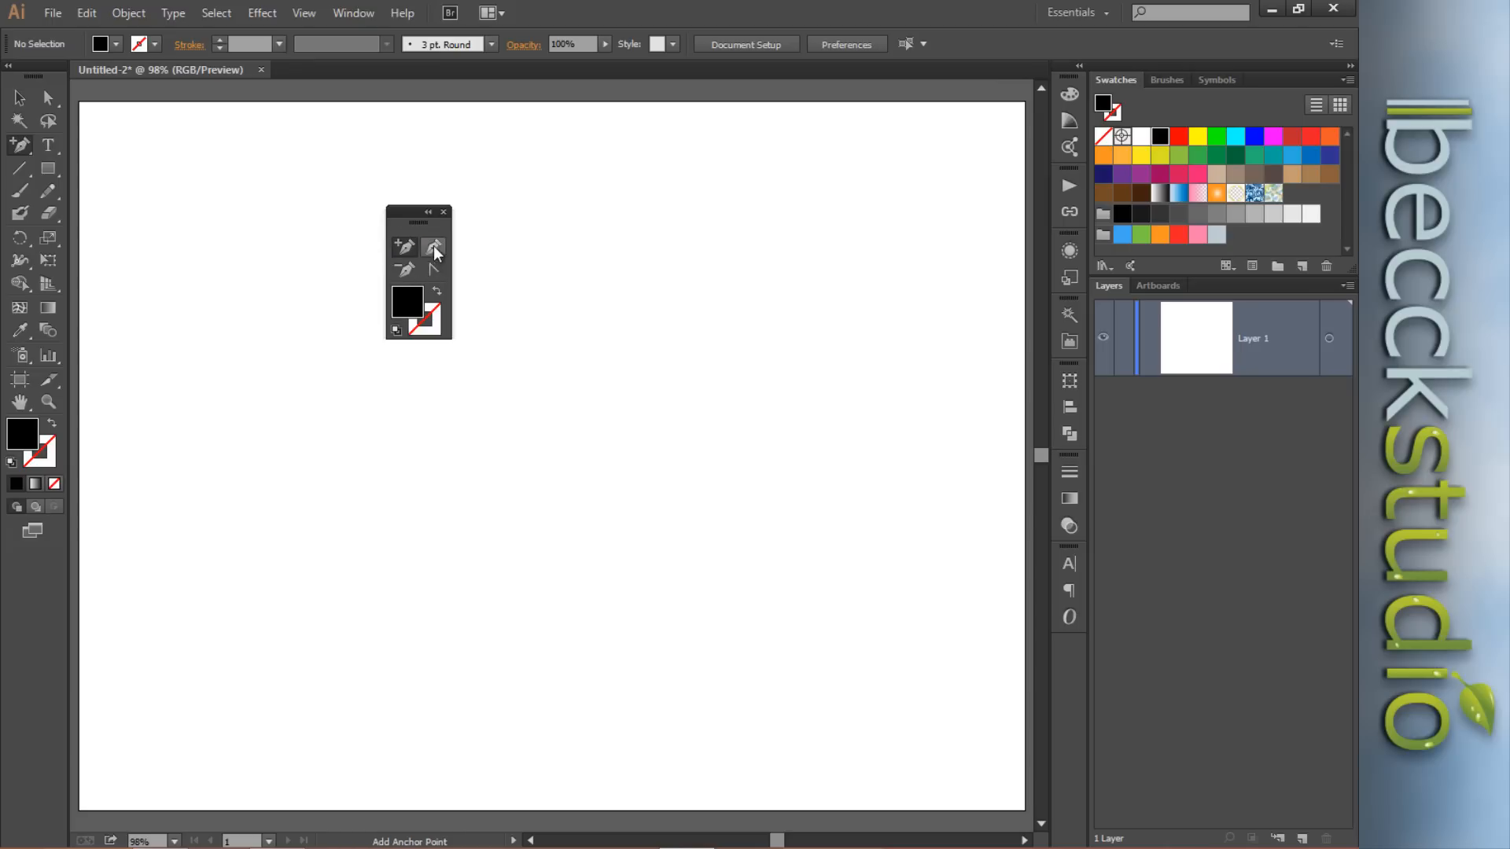
click(404, 247)
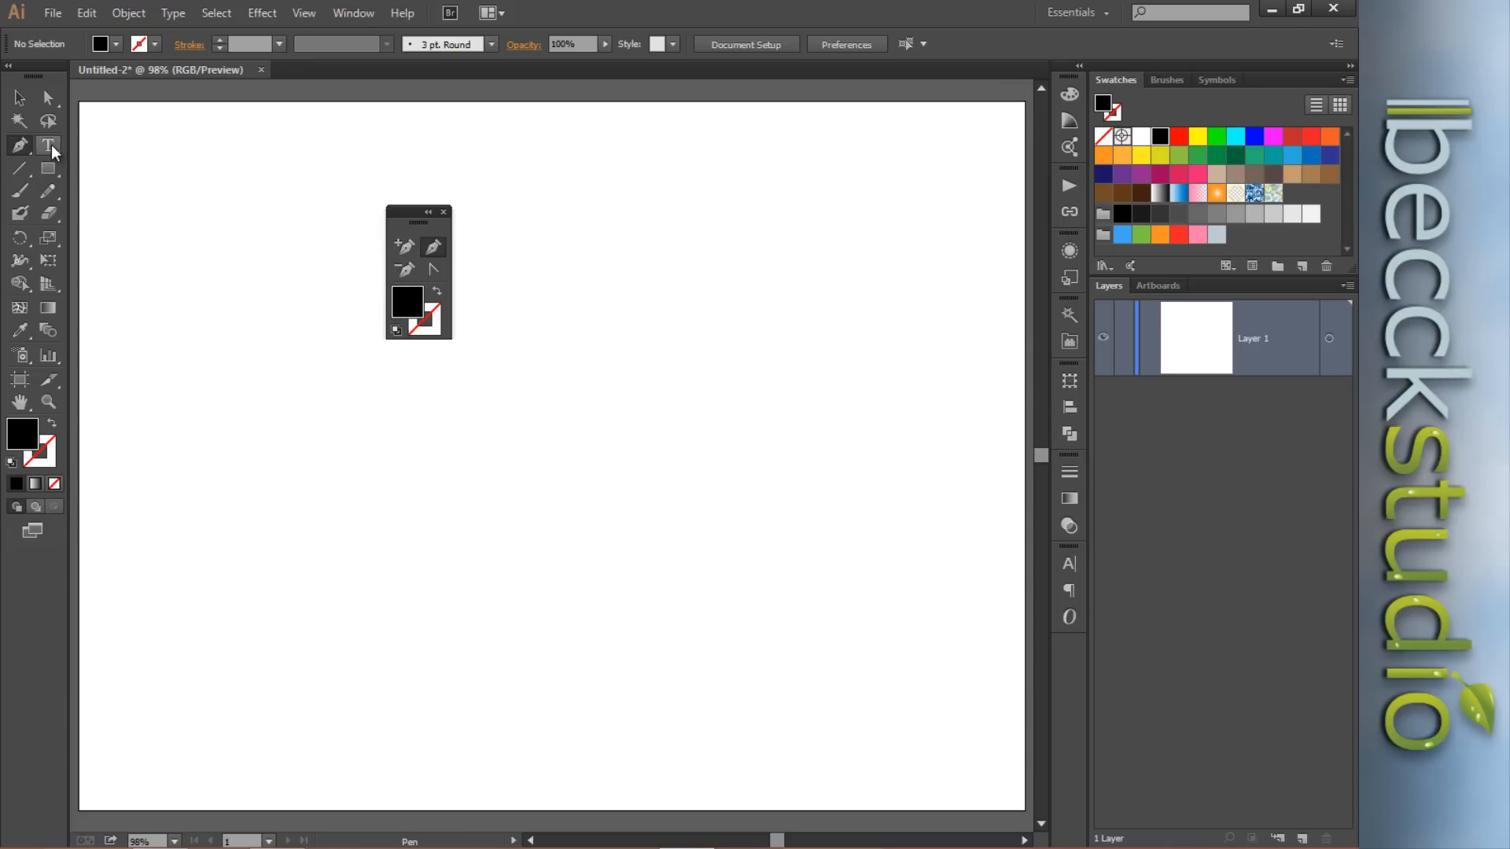
Add the Type and Eraser tools to the custom tools panel and remove the Eraser tool from it again.
drag(49, 145, 398, 305)
mouse_move(48, 212)
mouse_down()
mouse_move(427, 293)
mouse_move(415, 358)
mouse_up()
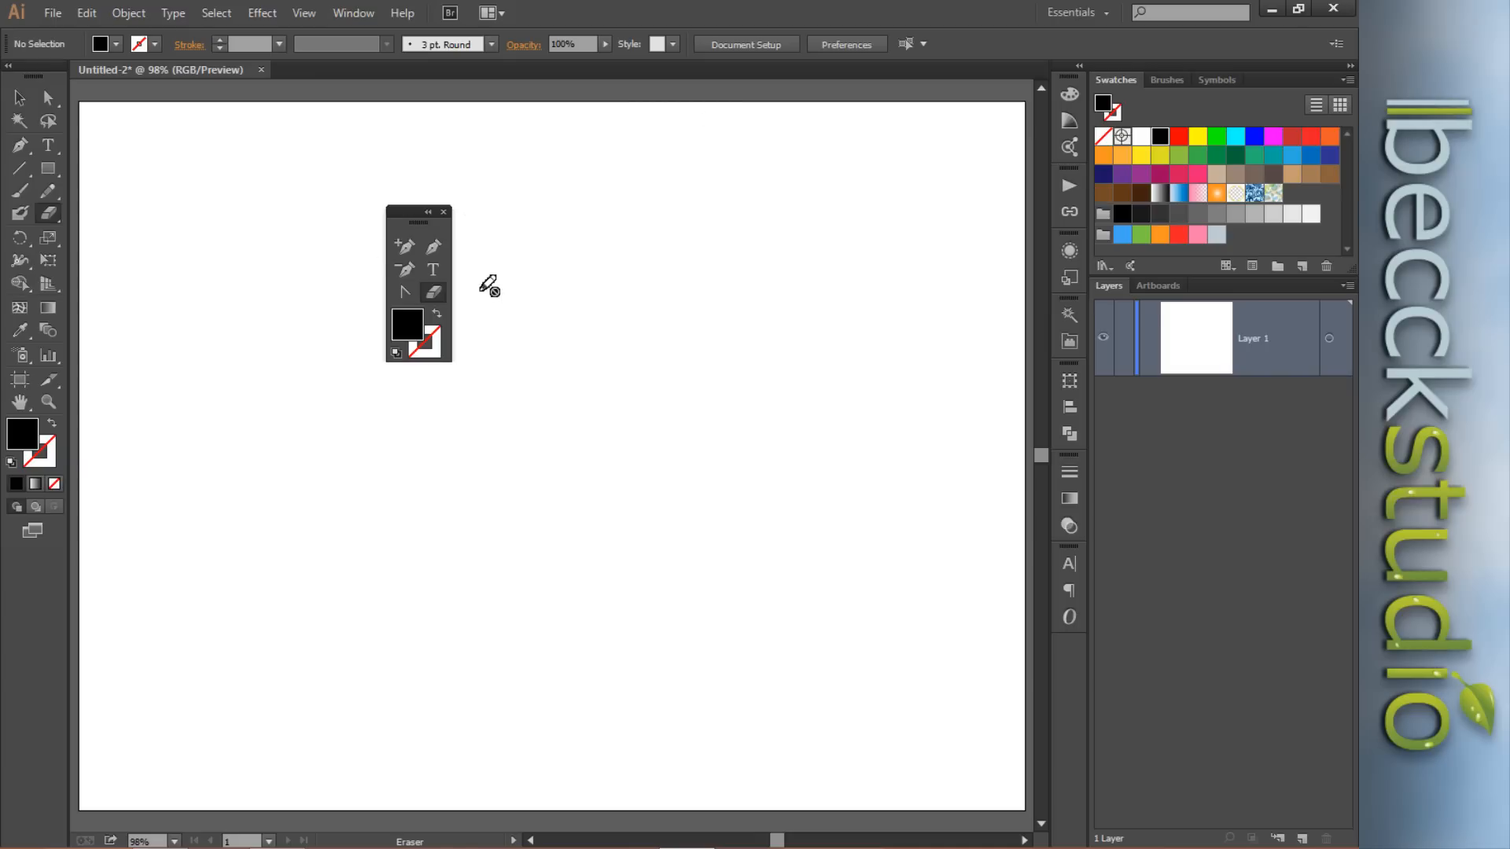
mouse_move(433, 294)
mouse_down()
mouse_move(540, 310)
mouse_move(516, 343)
mouse_up()
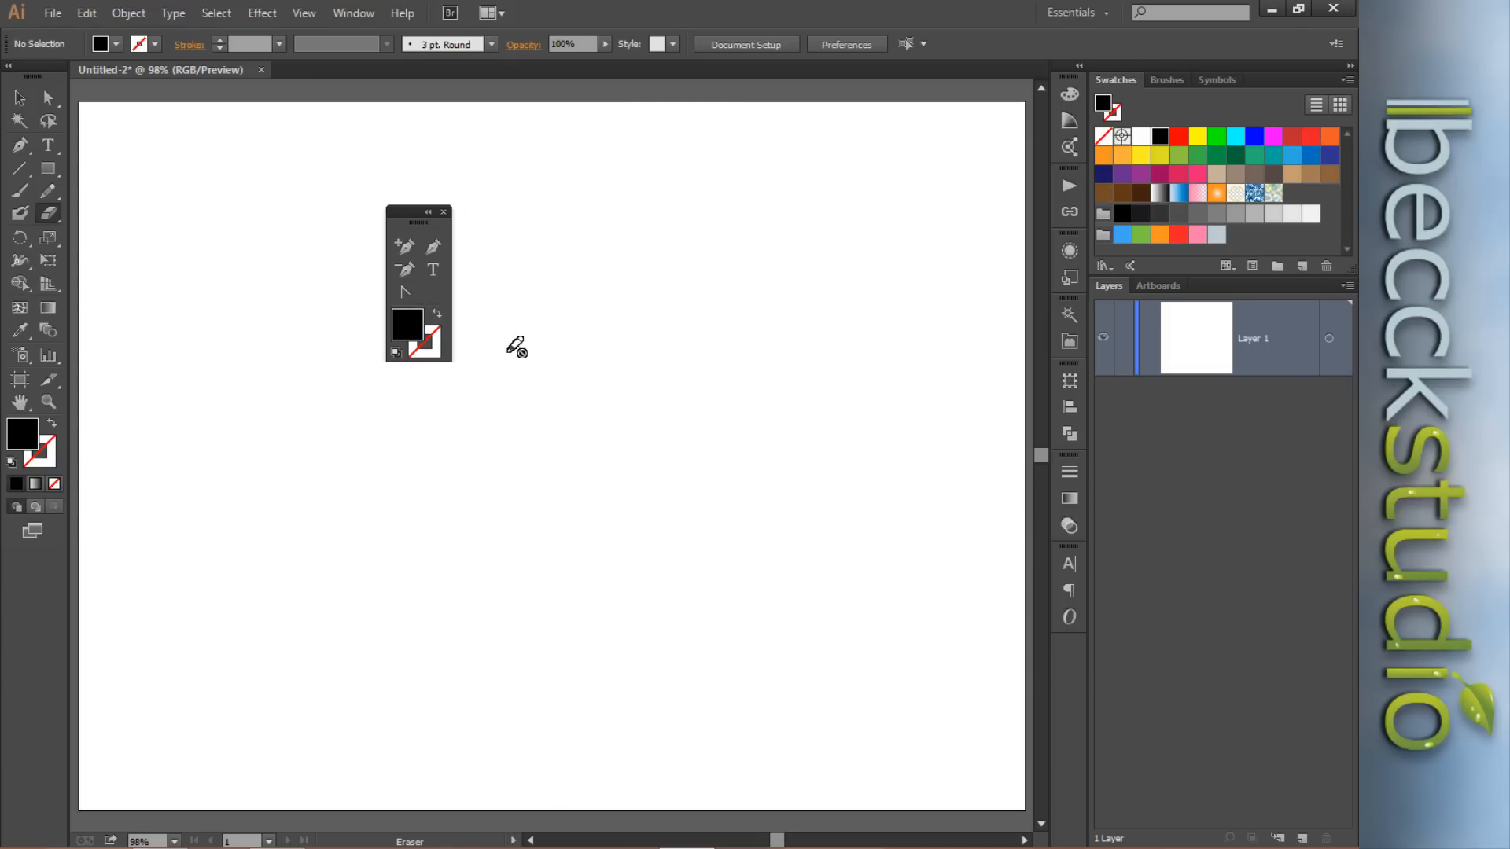
Hide the custom Becck tools panel, show it again and close it.
click(354, 13)
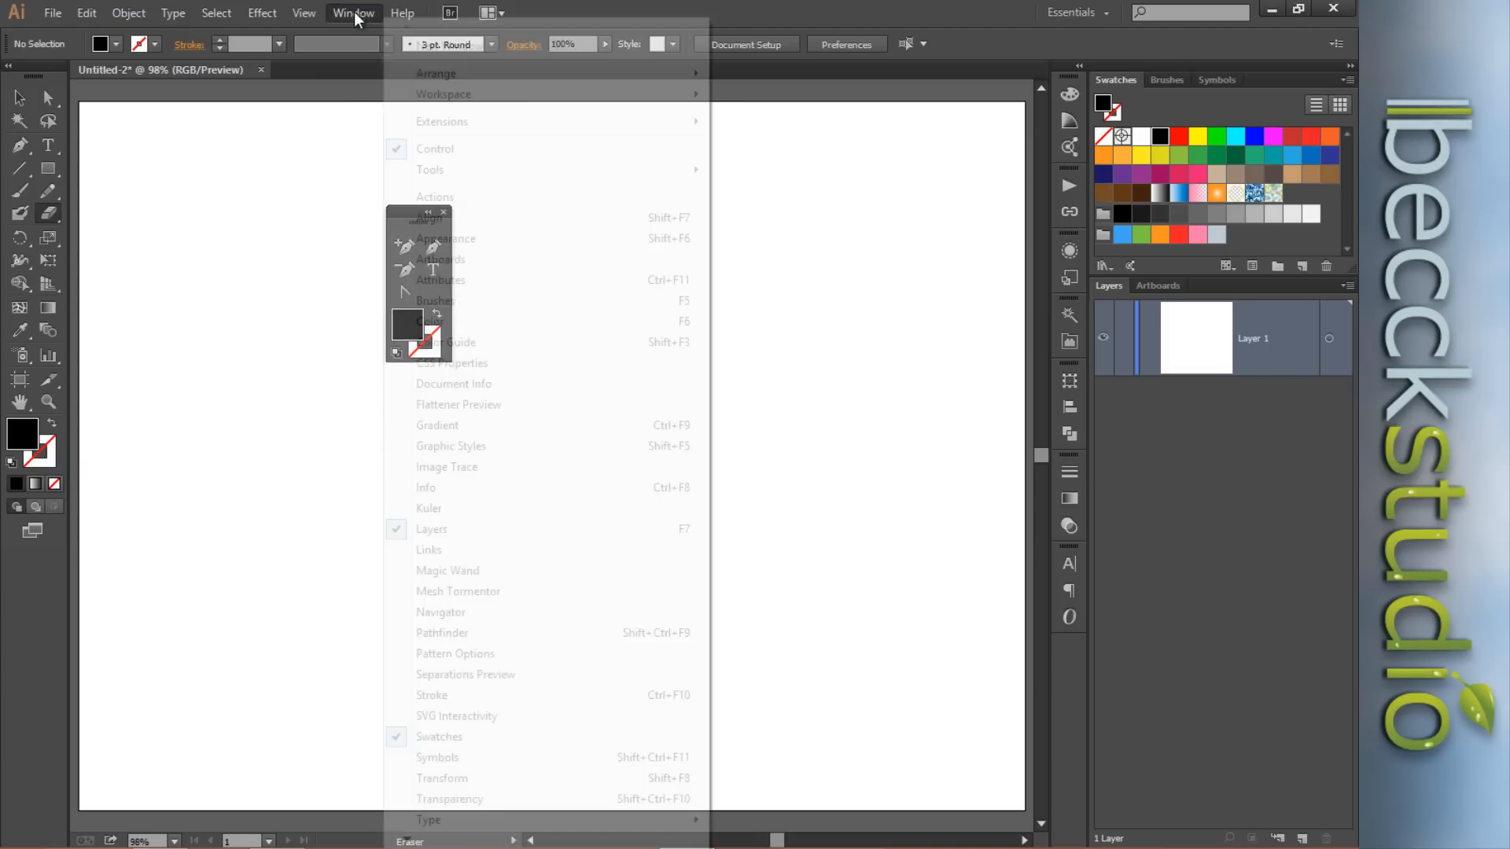
mouse_move(463, 173)
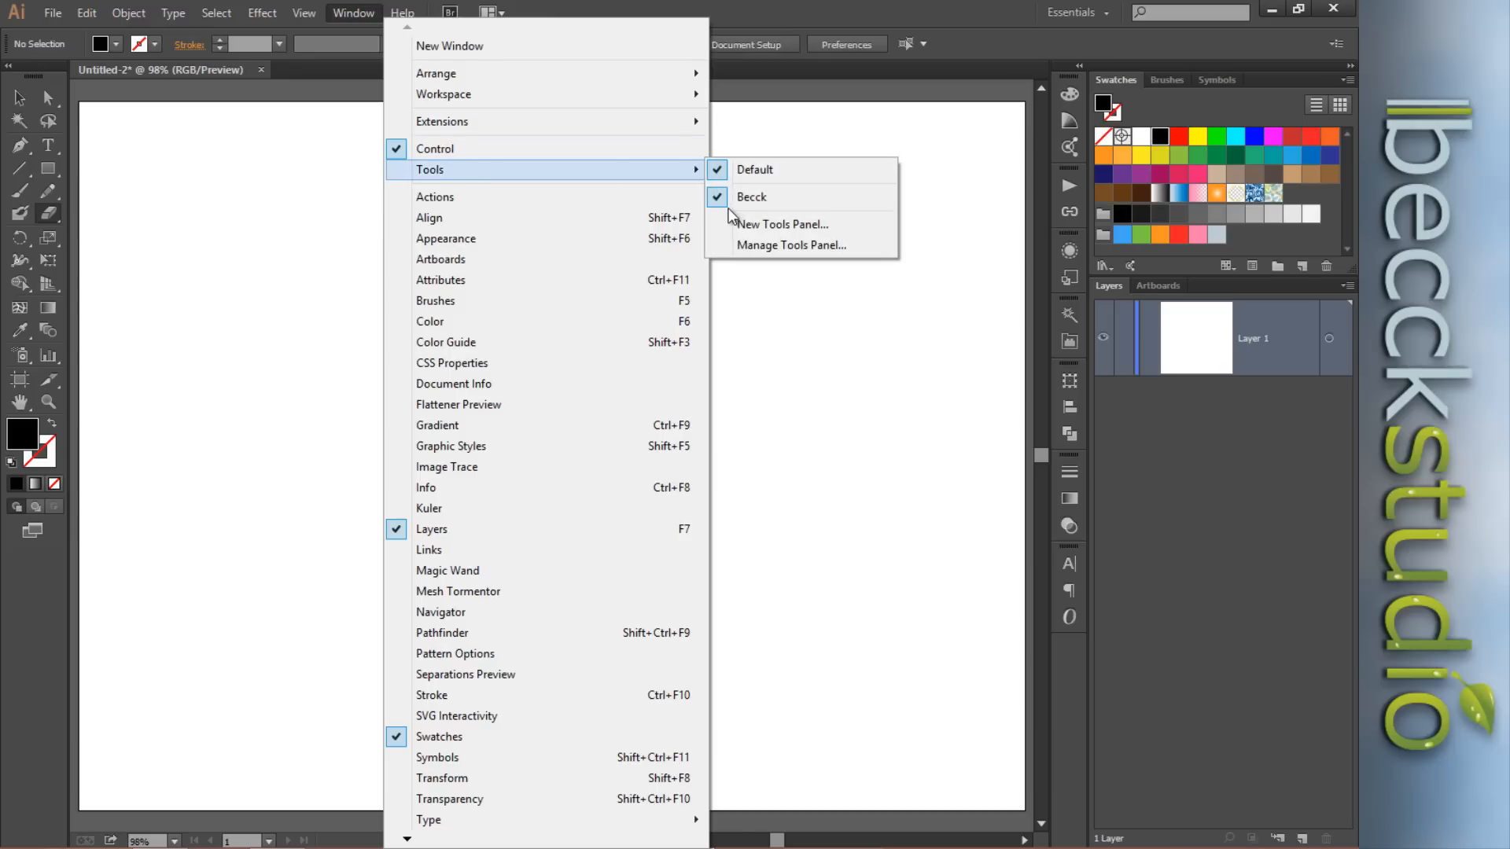
click(754, 199)
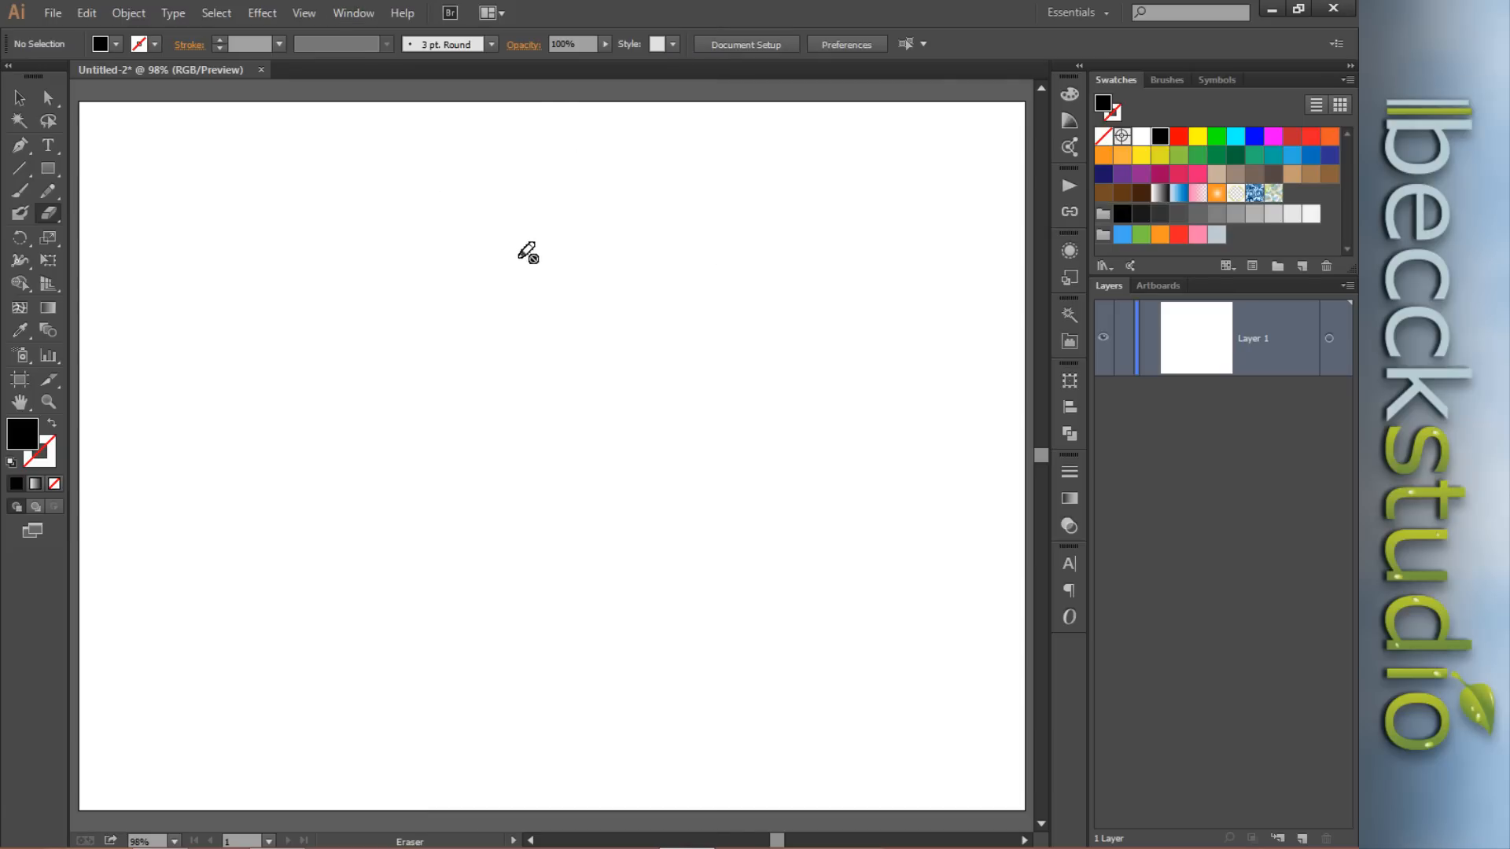
click(356, 12)
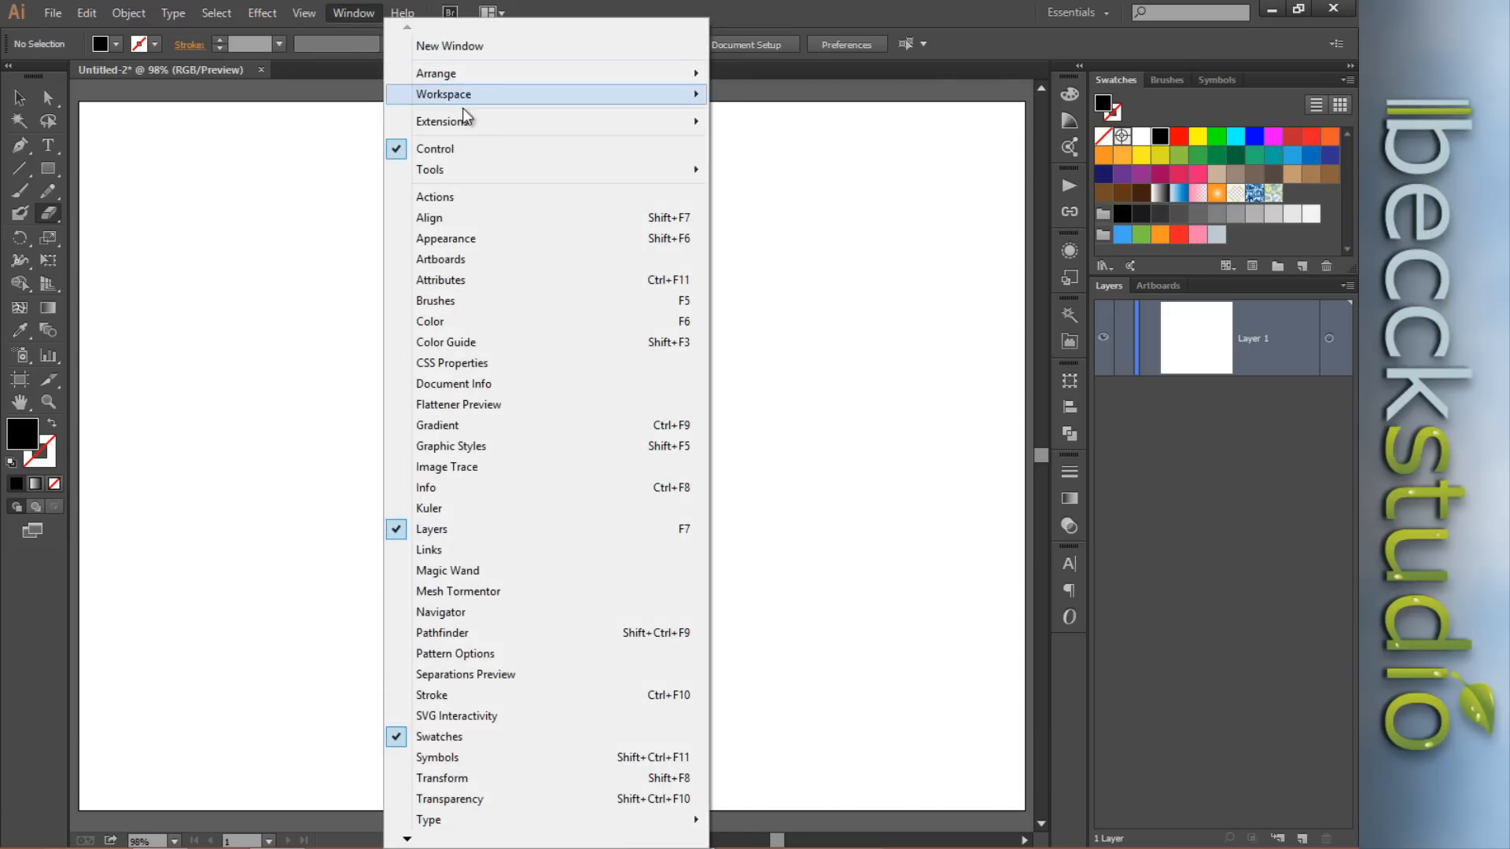
mouse_move(566, 175)
click(826, 196)
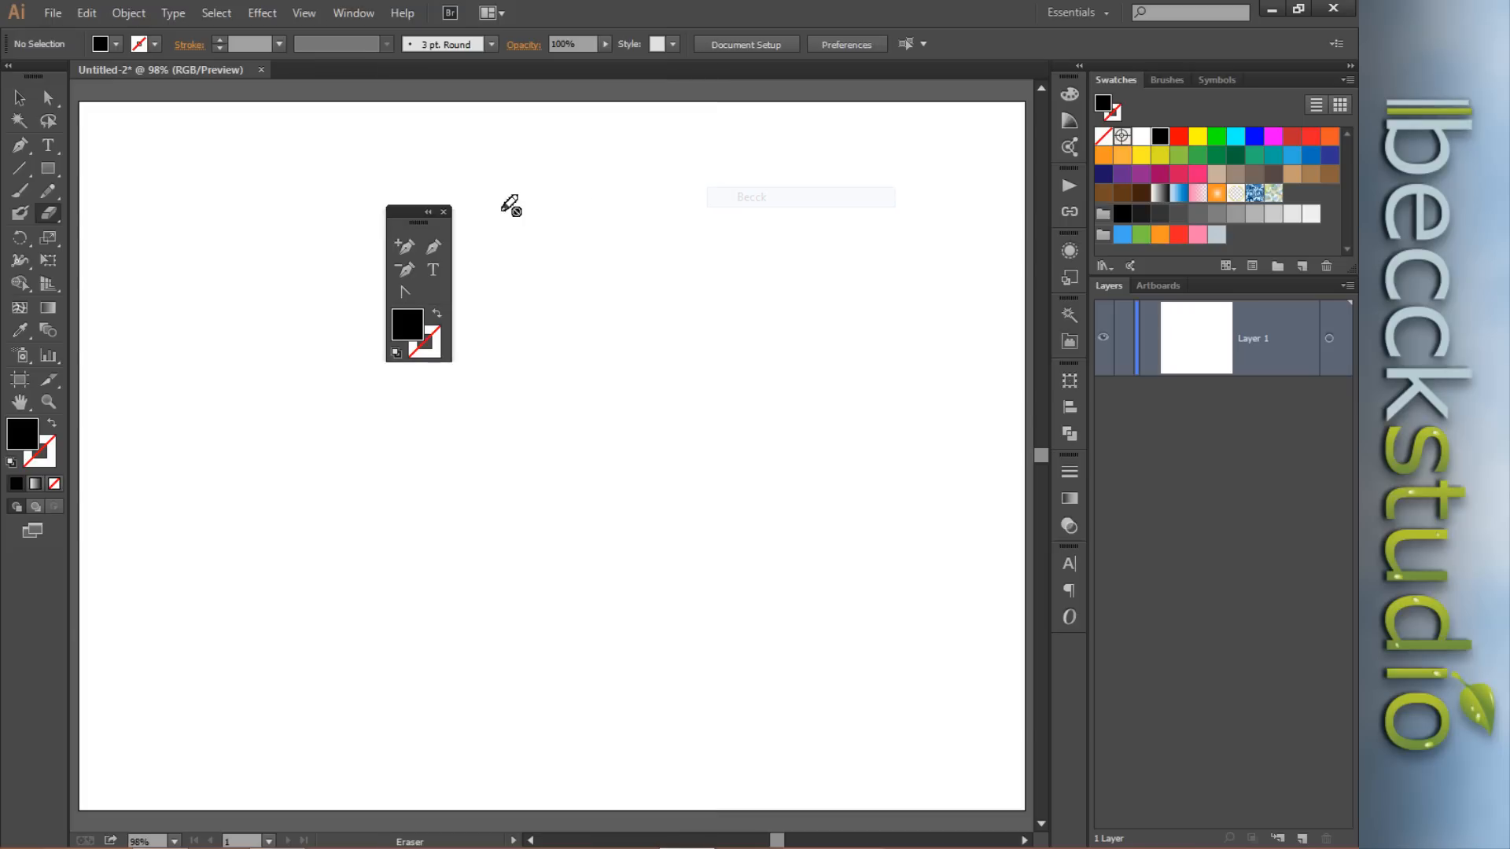
click(445, 213)
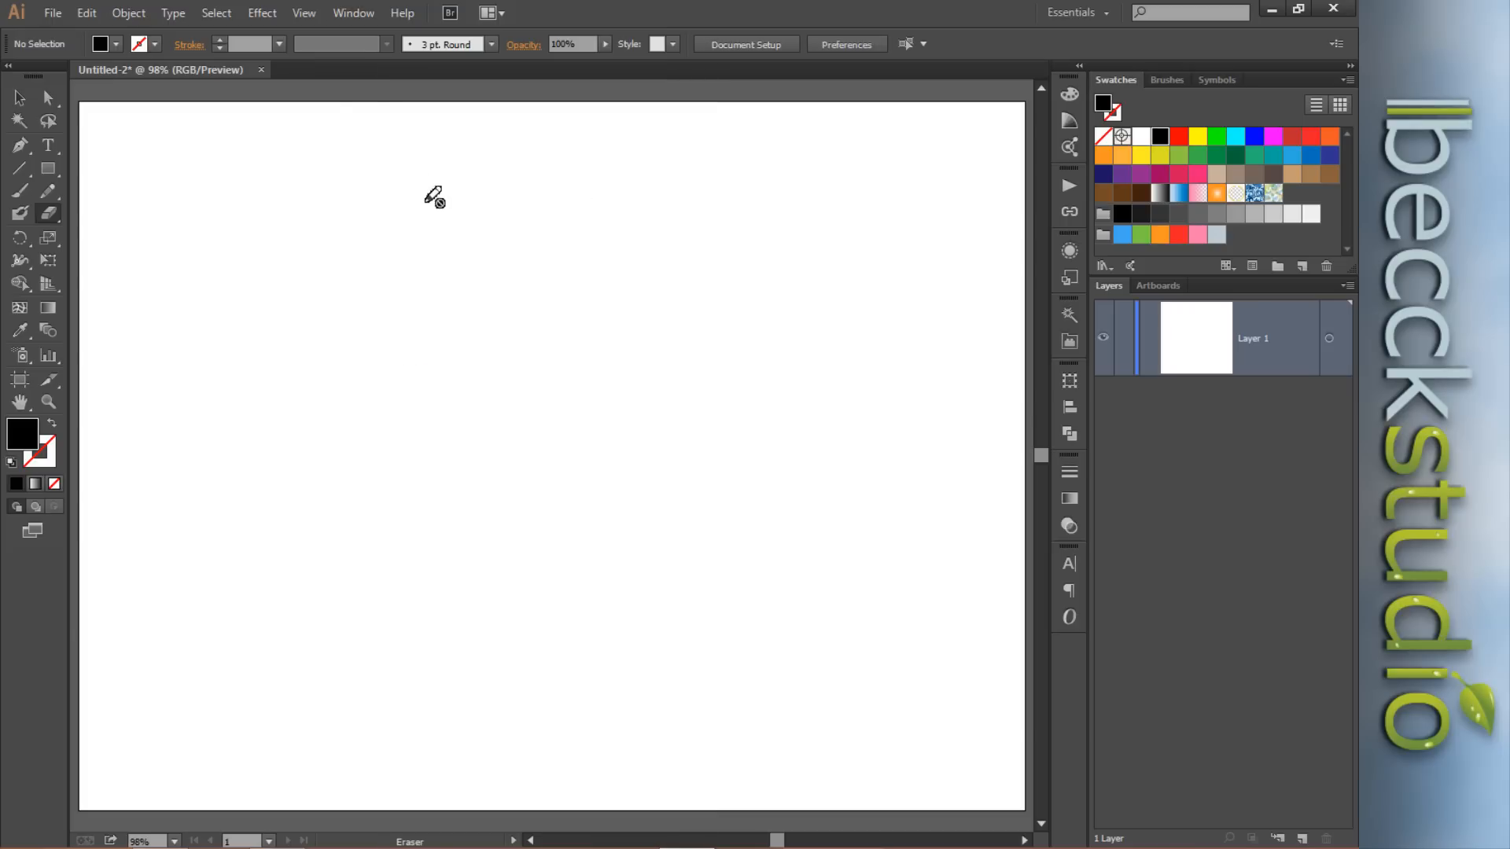
Delete the Becck panel from the managed tools panels and confirm the change.
click(352, 13)
mouse_move(658, 175)
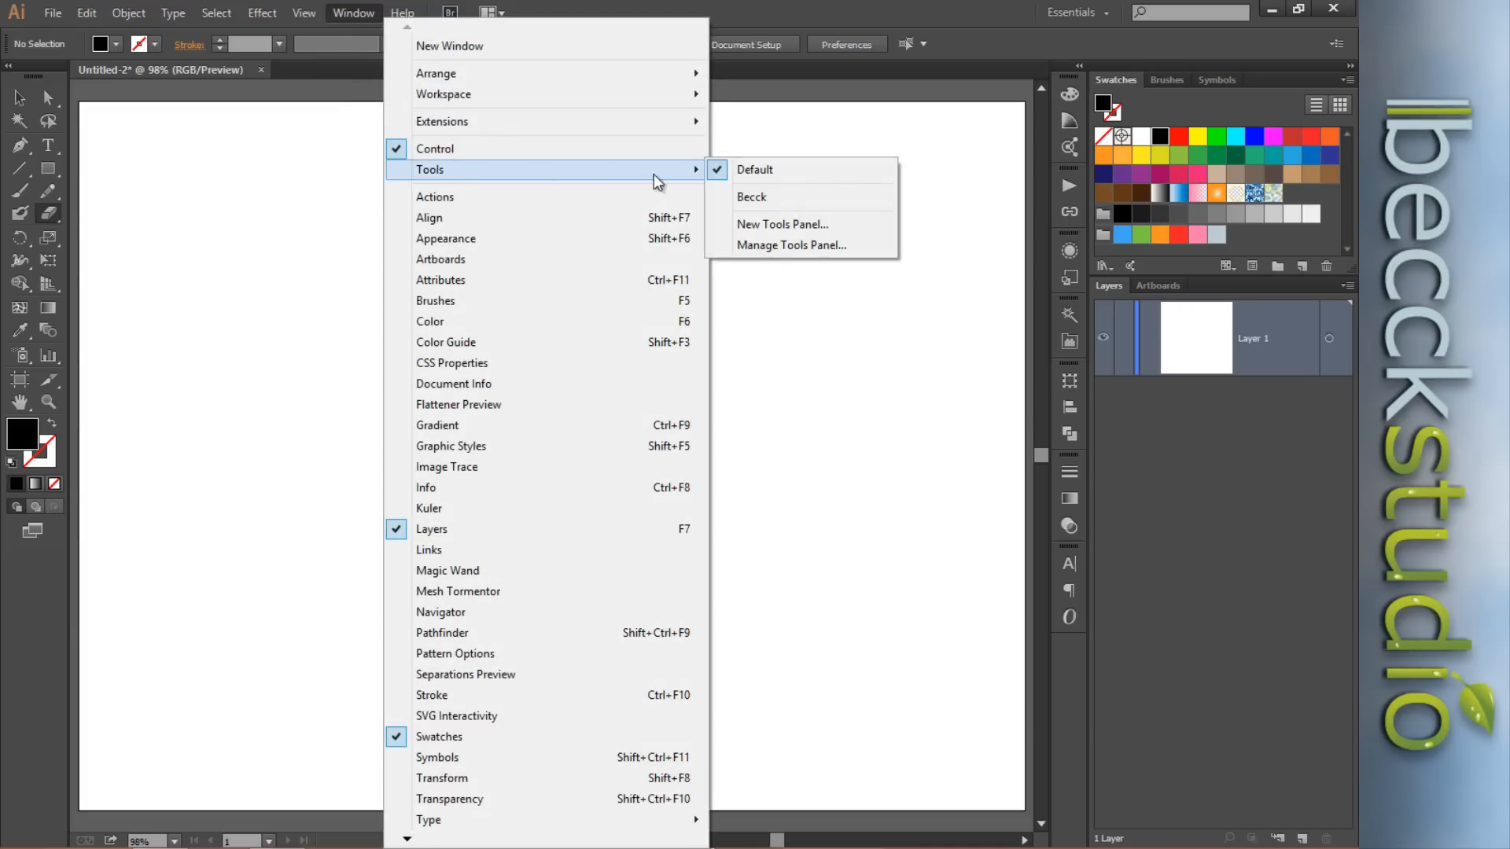
click(760, 246)
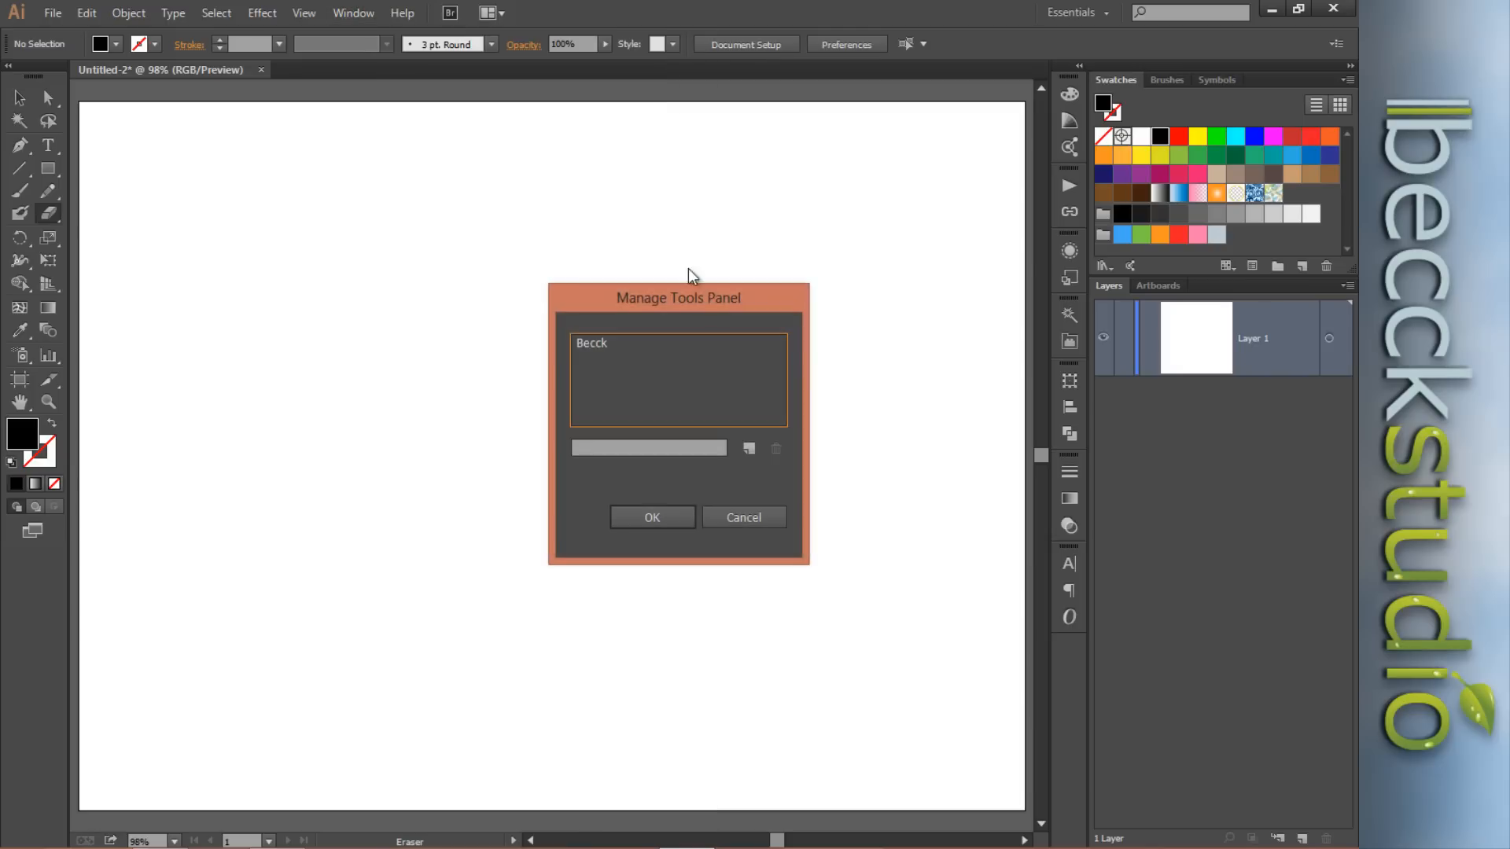
drag(684, 280, 679, 236)
click(590, 284)
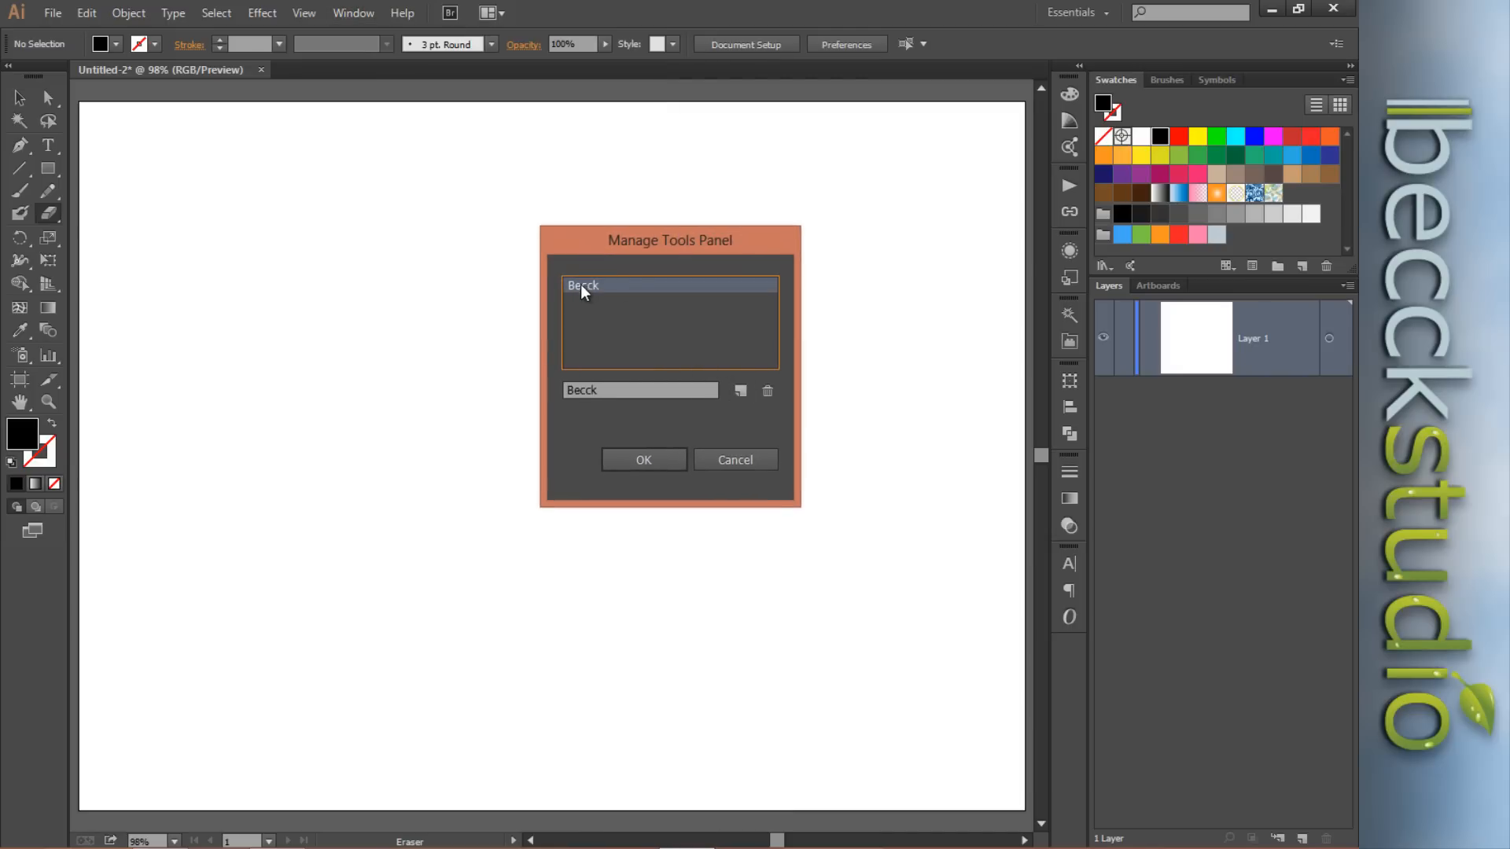
click(765, 389)
click(637, 458)
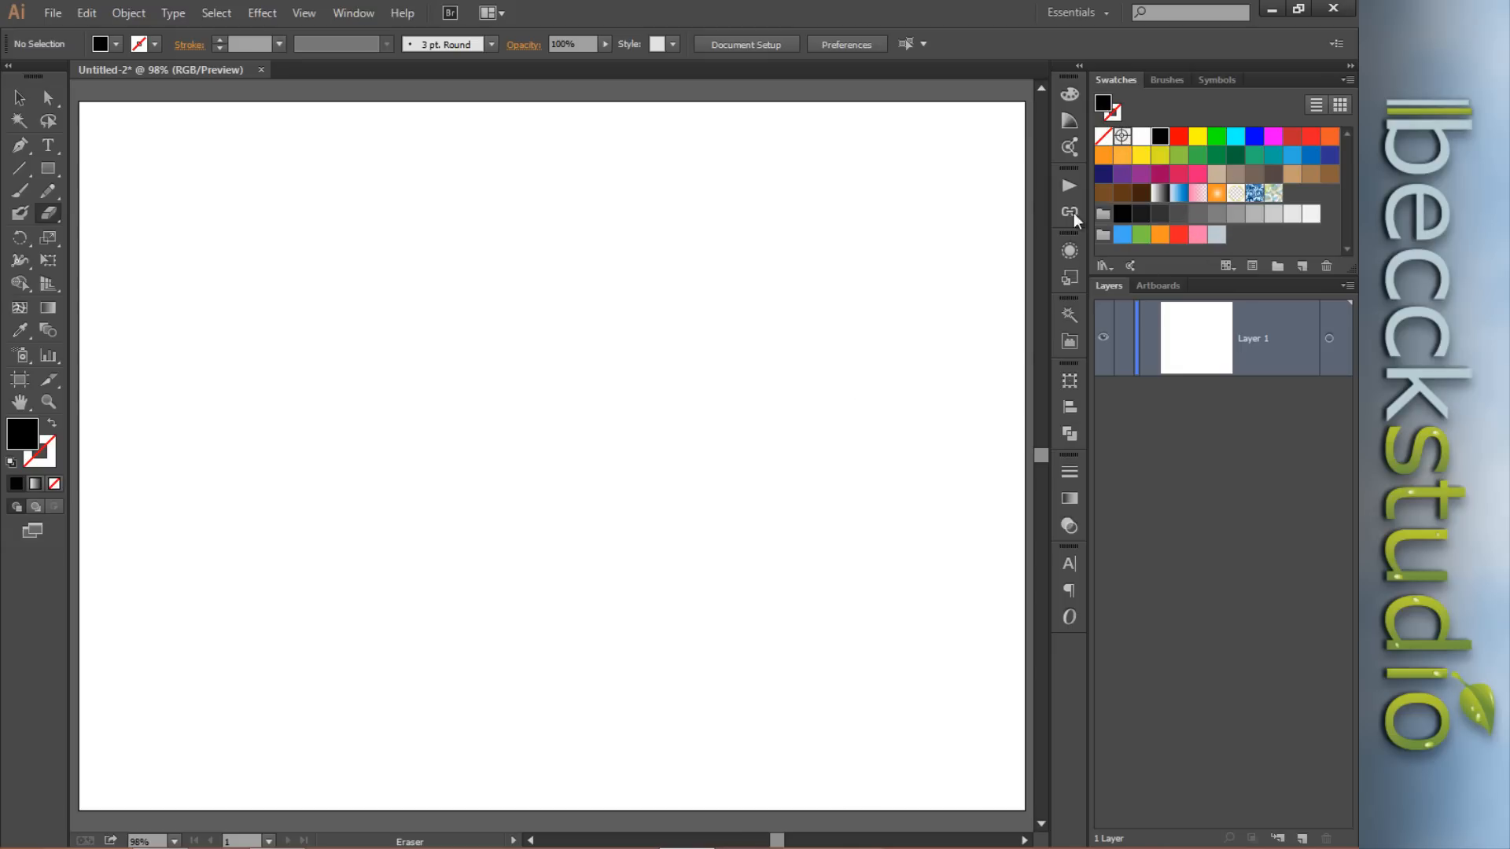
Switch the active colour repeatedly between fill and stroke, ending with the stroke active.
key(x)
key(x)
key(x)
key(x)
key(x)
key(x)
key(x)
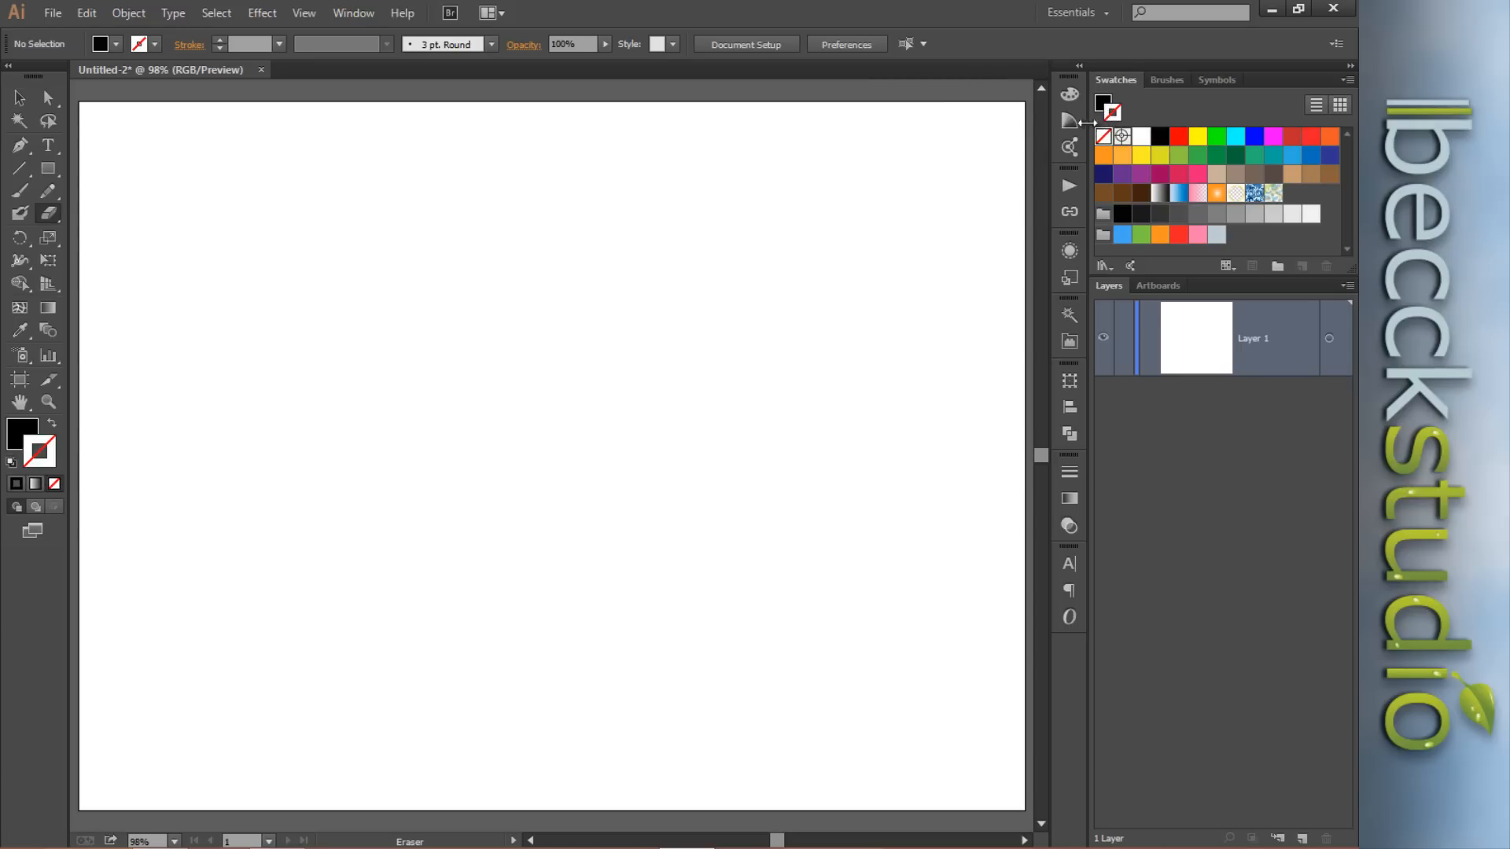
key(x)
key(x)
key(x)
key(x)
key(x)
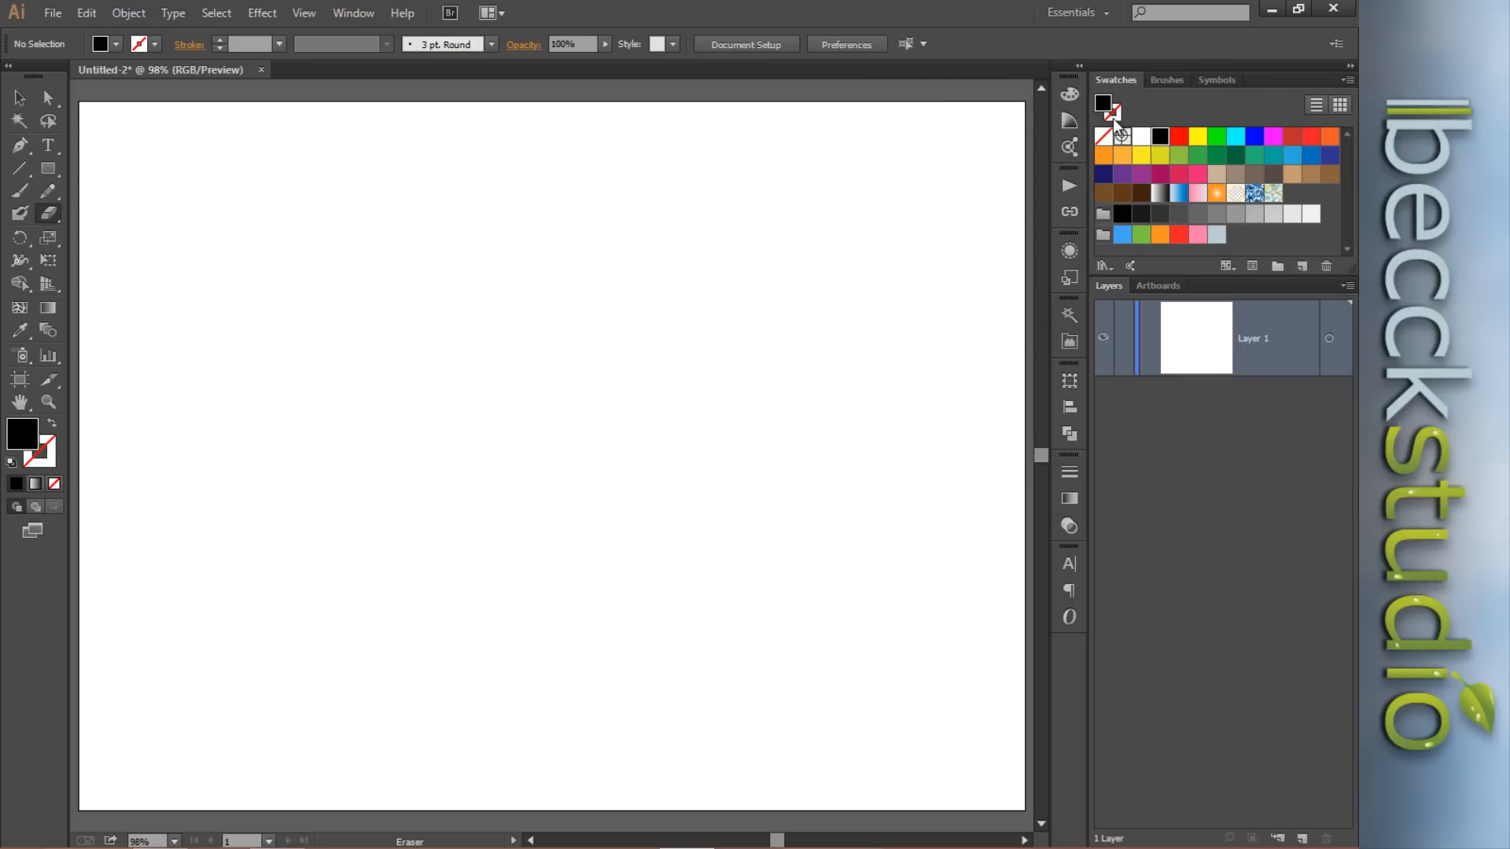
key(x)
key(x)
key(x)
key(x)
key(x)
key(x)
key(x)
key(x)
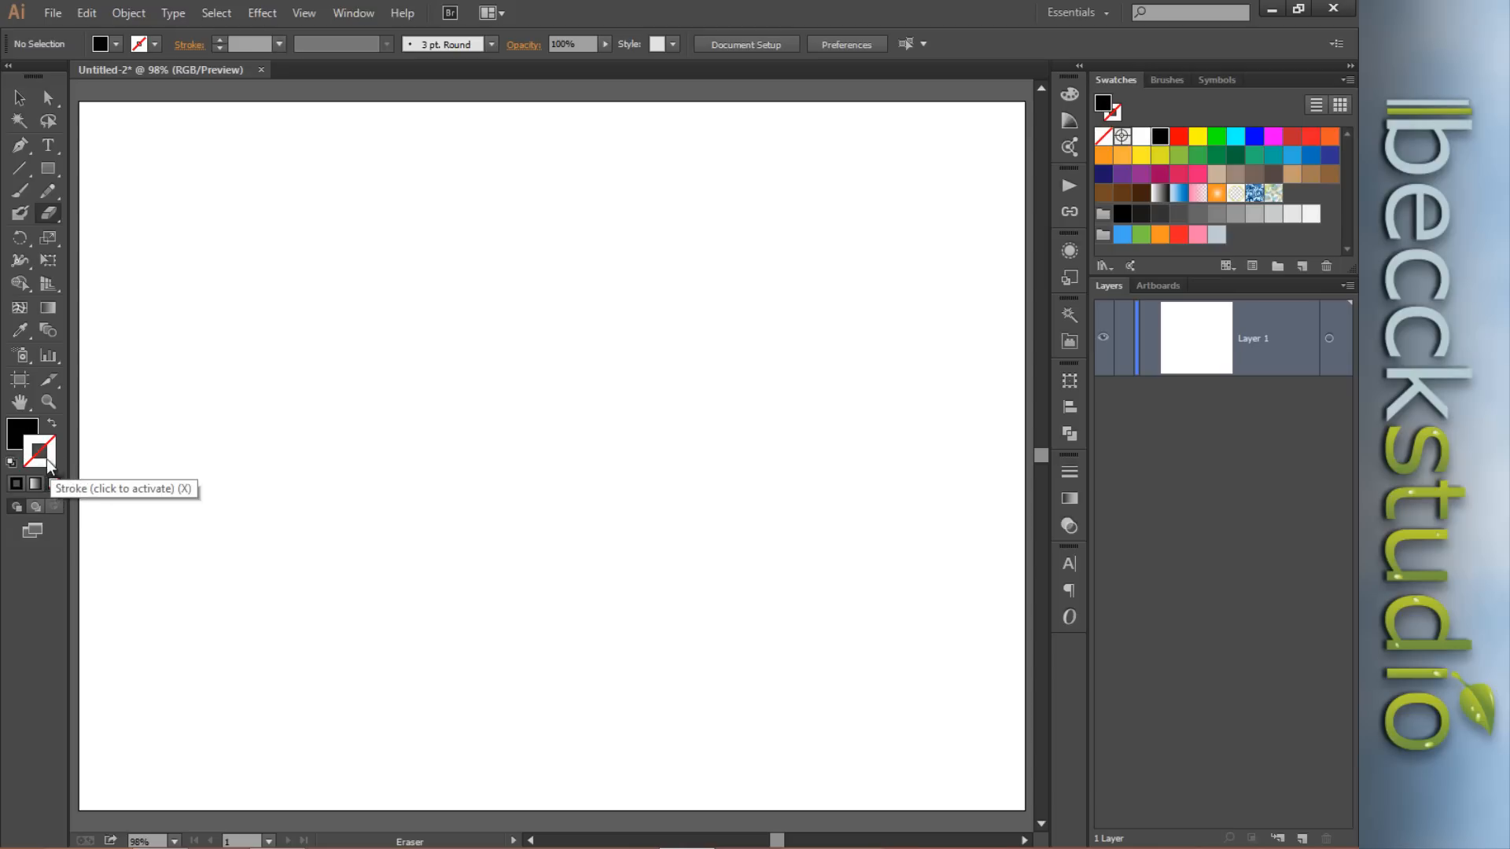
key(x)
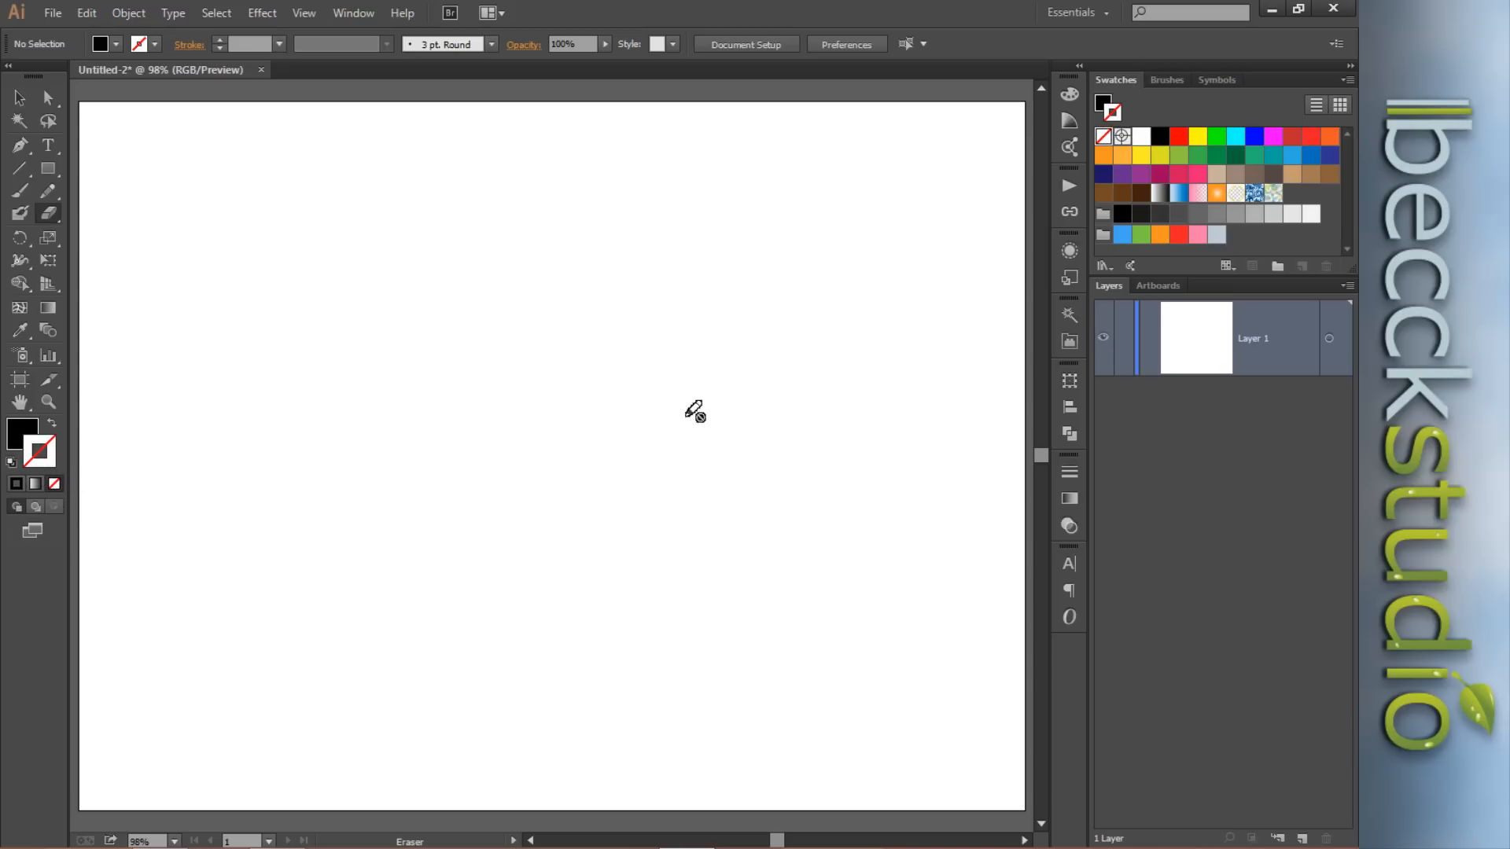
key(x)
key(x)
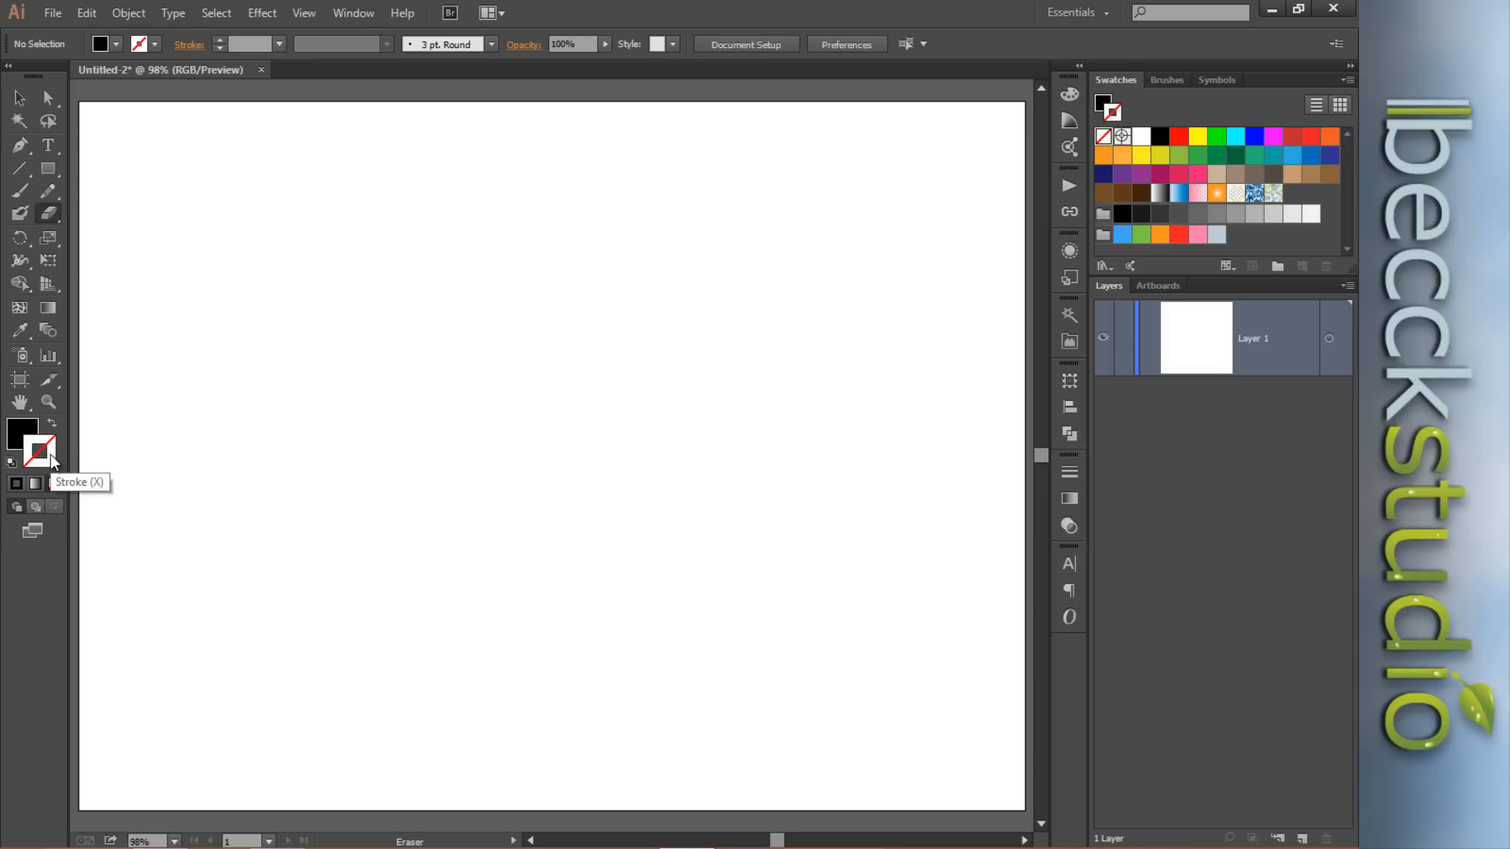
Apply the green swatch from the bright colour group to the stroke and pure red to the fill.
click(1143, 238)
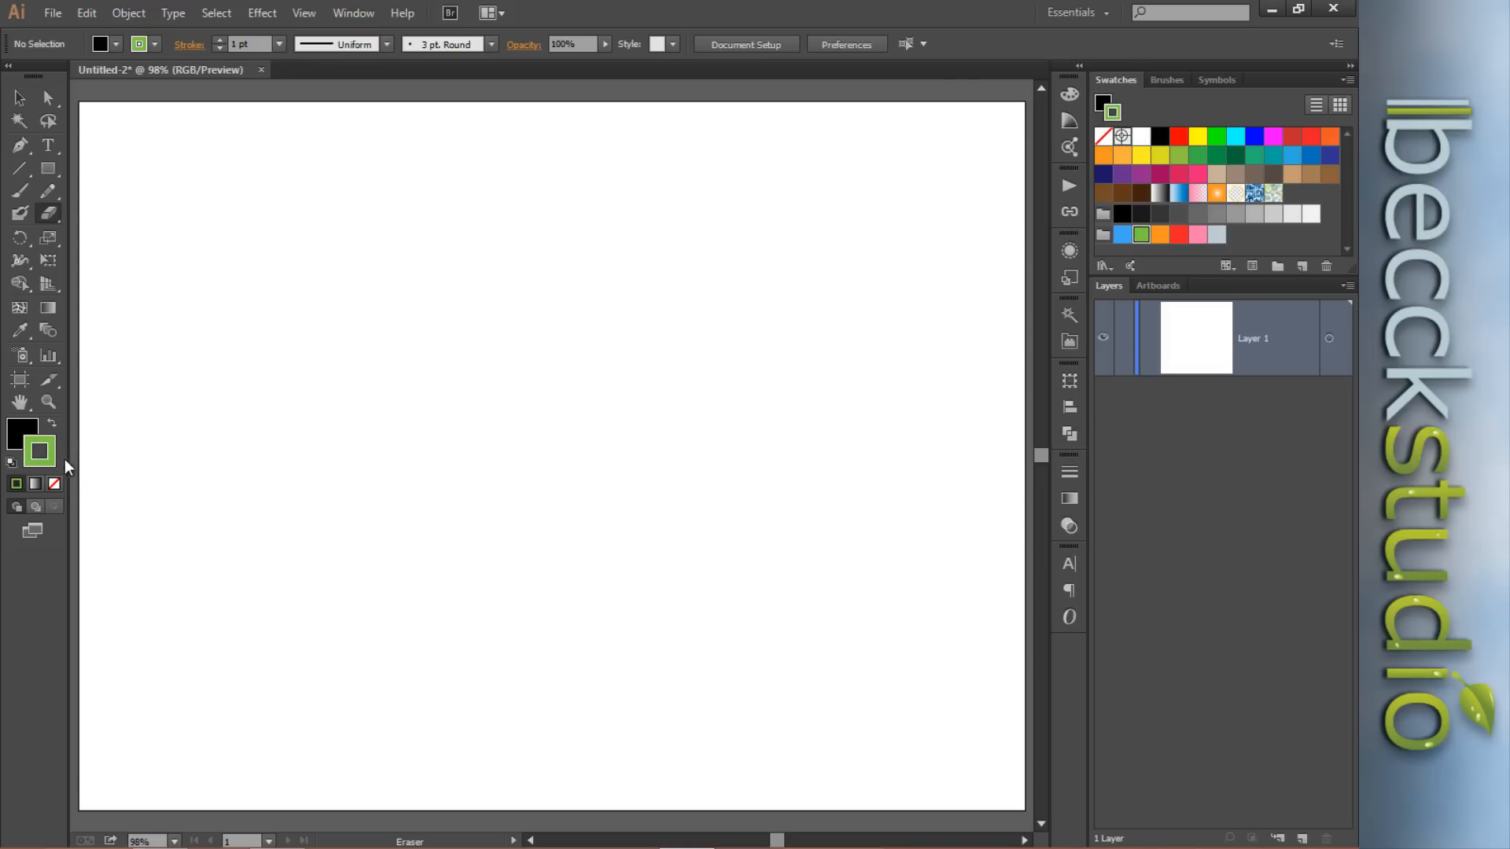
key(x)
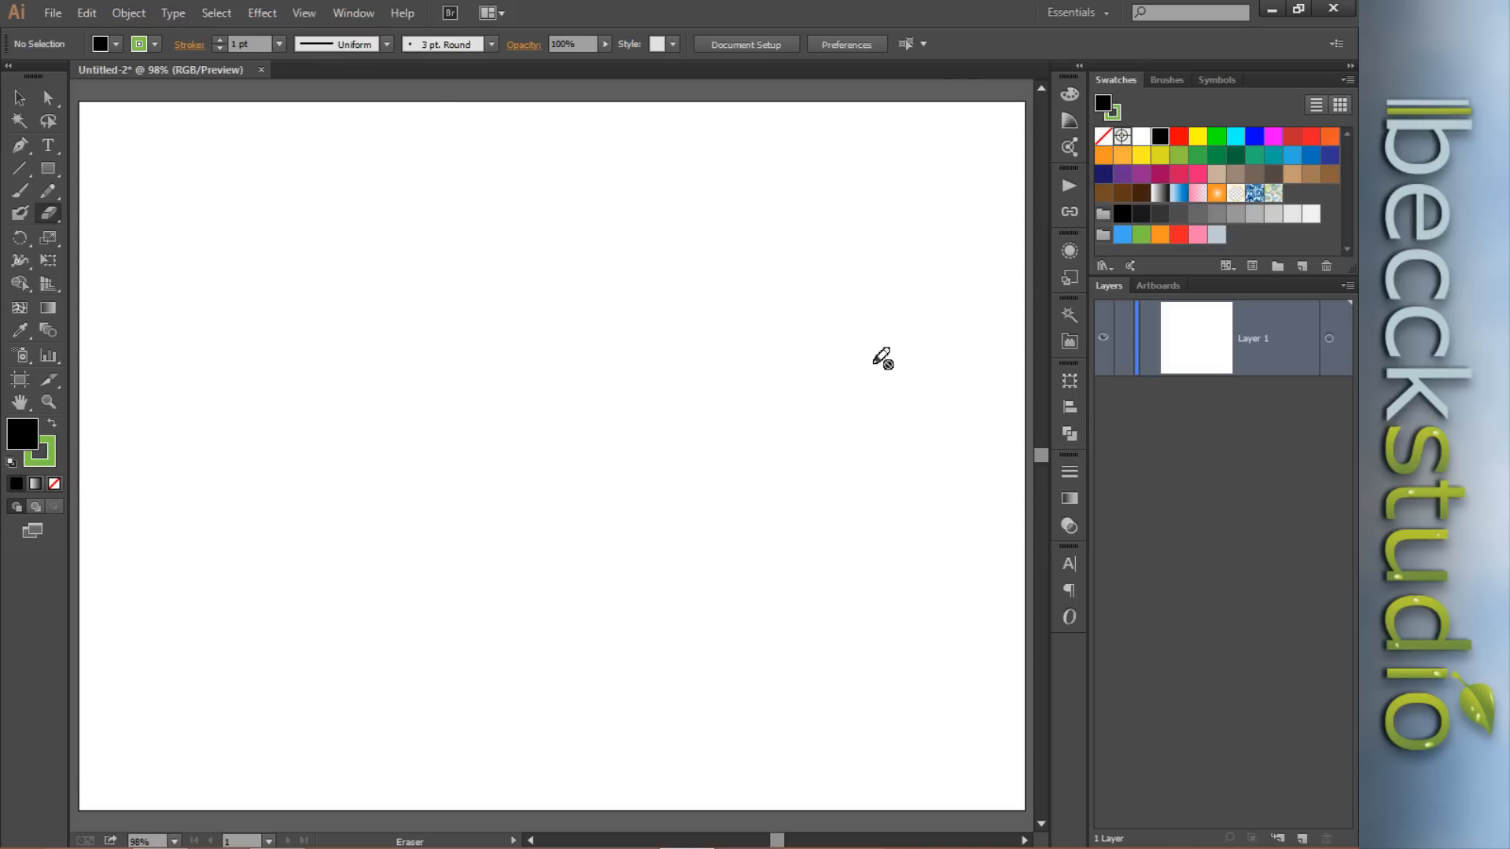
click(1180, 139)
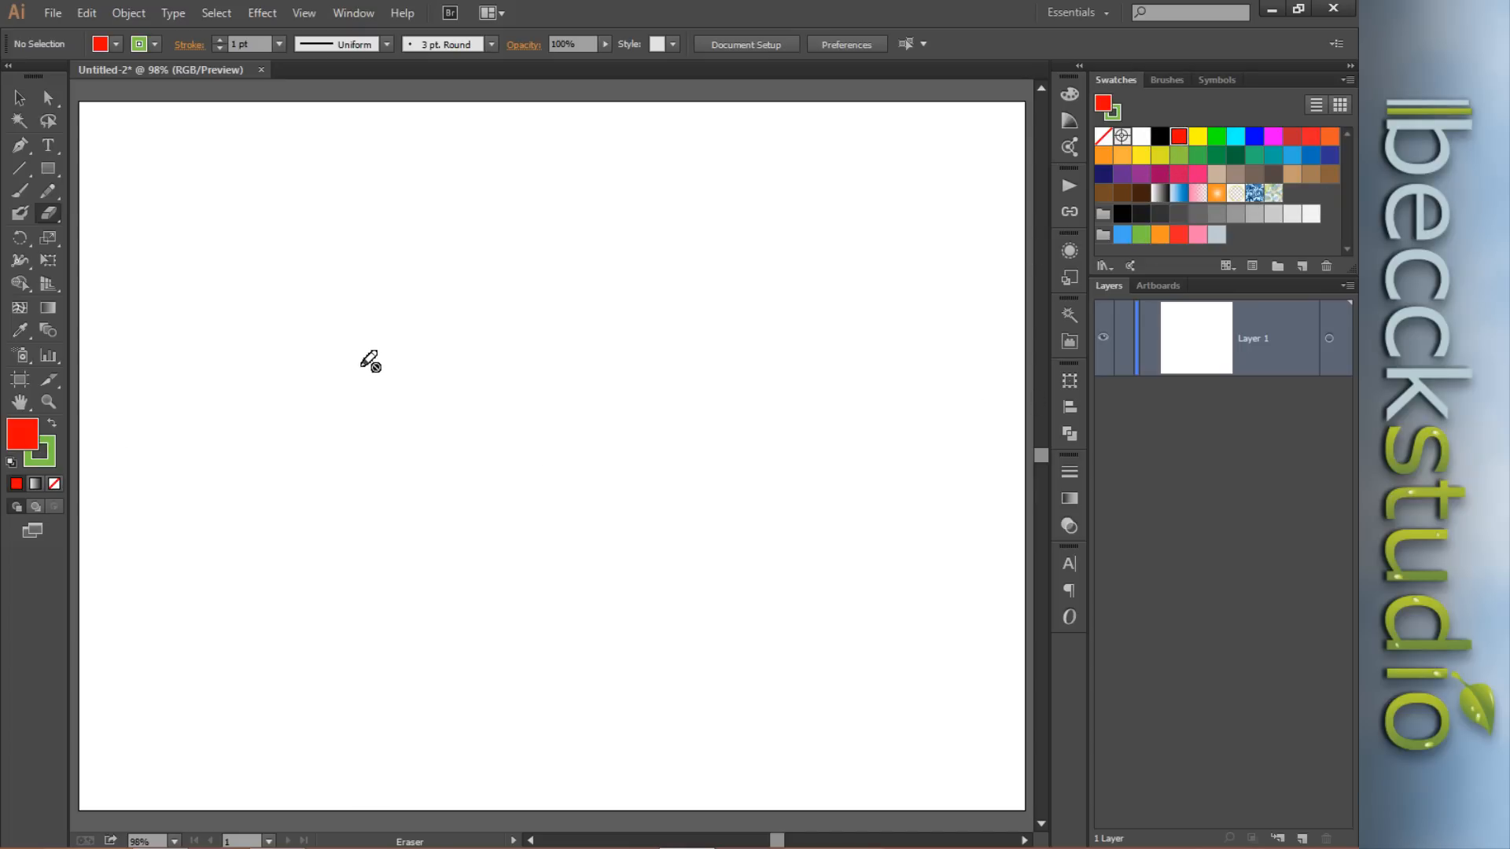
Mix an olive-green fill with the RGB colour sliders and make the stroke active.
click(1166, 80)
click(1115, 80)
click(1070, 95)
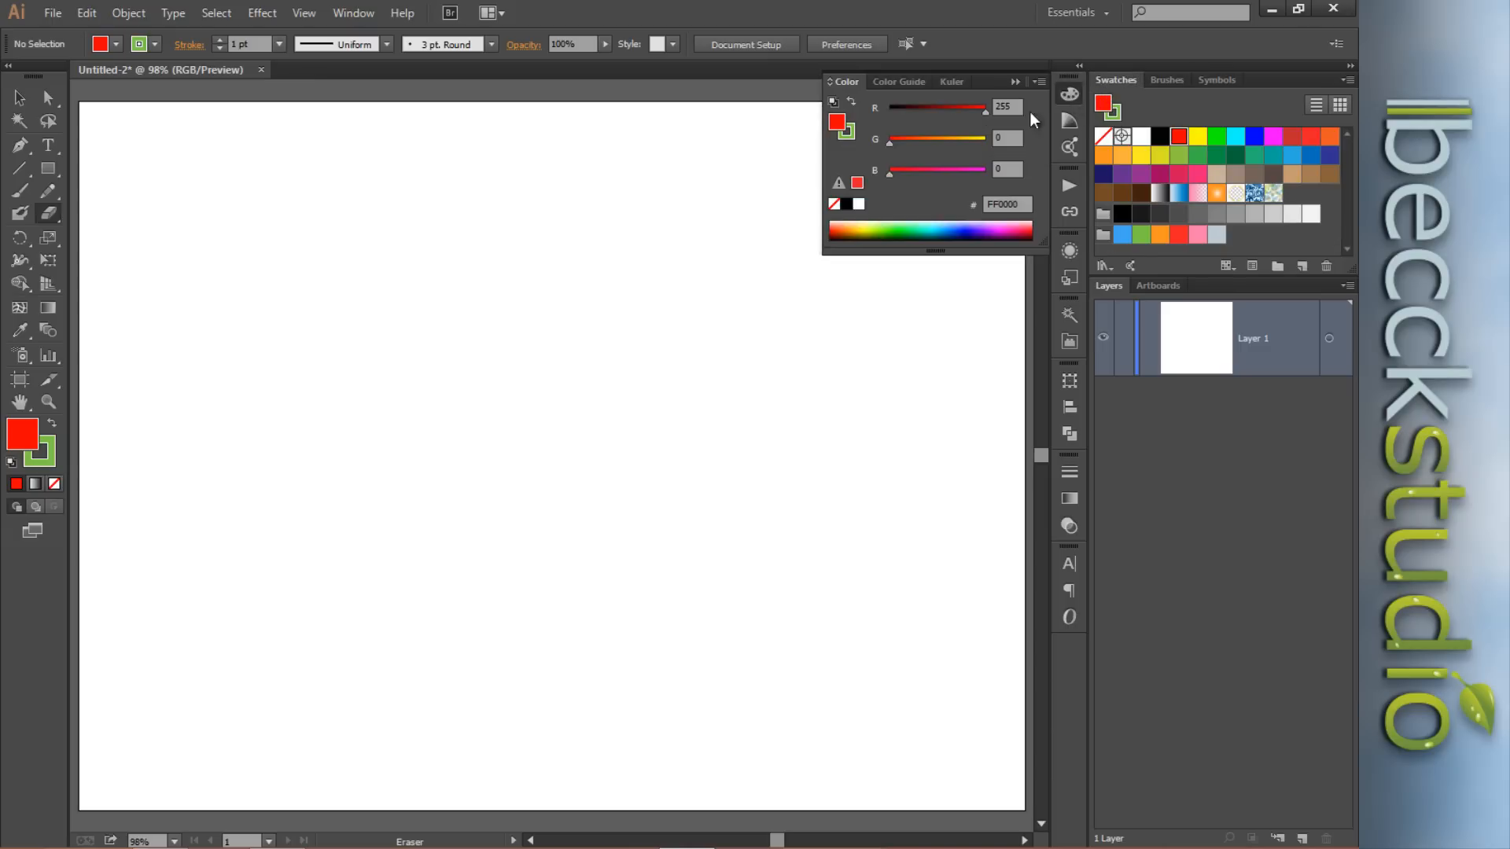
mouse_move(985, 114)
mouse_down()
mouse_move(946, 115)
mouse_move(955, 143)
mouse_up()
key(x)
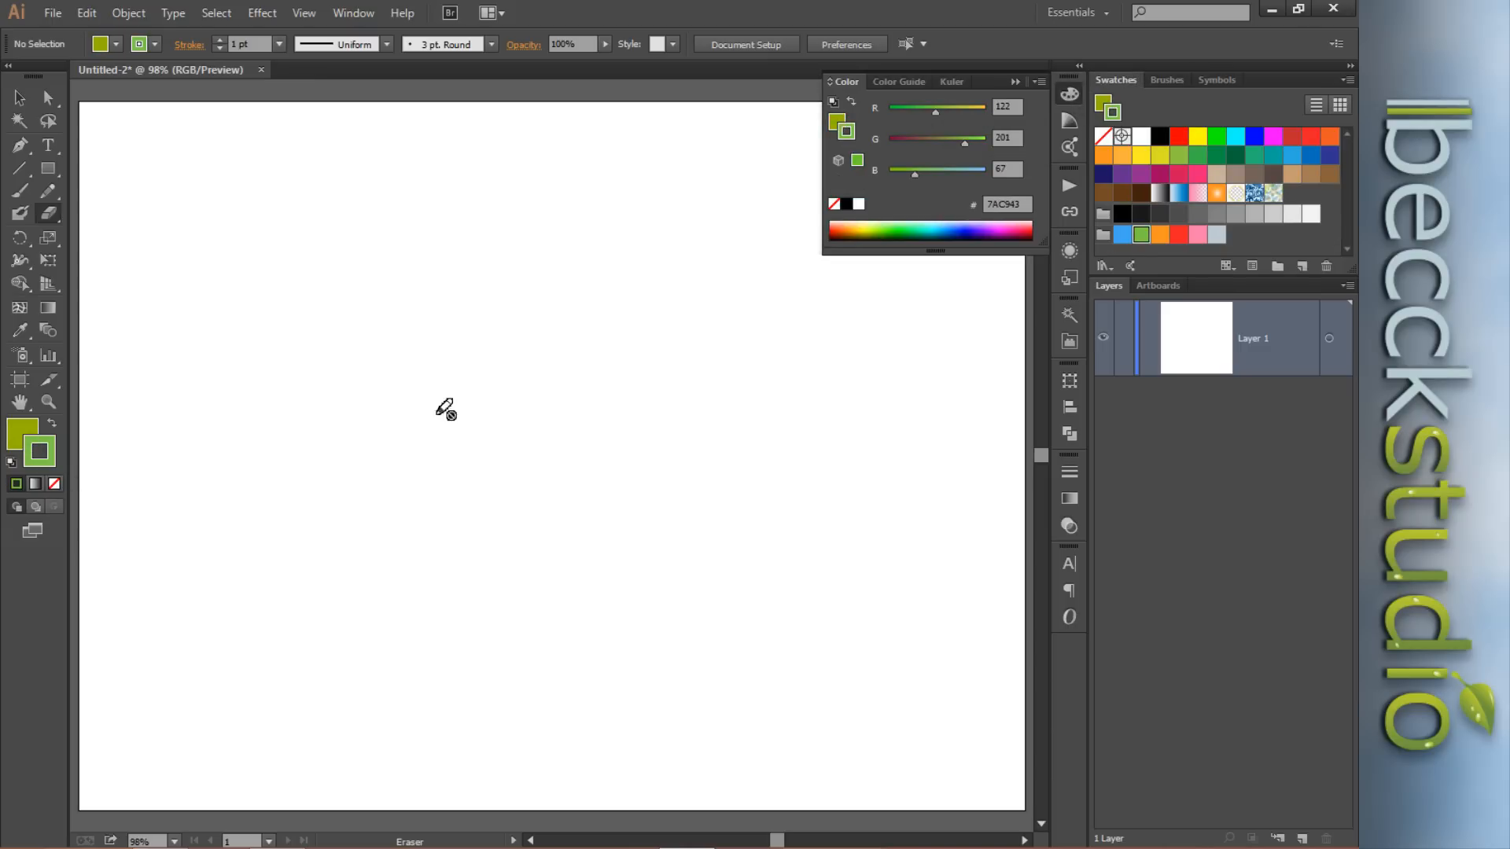
click(1065, 93)
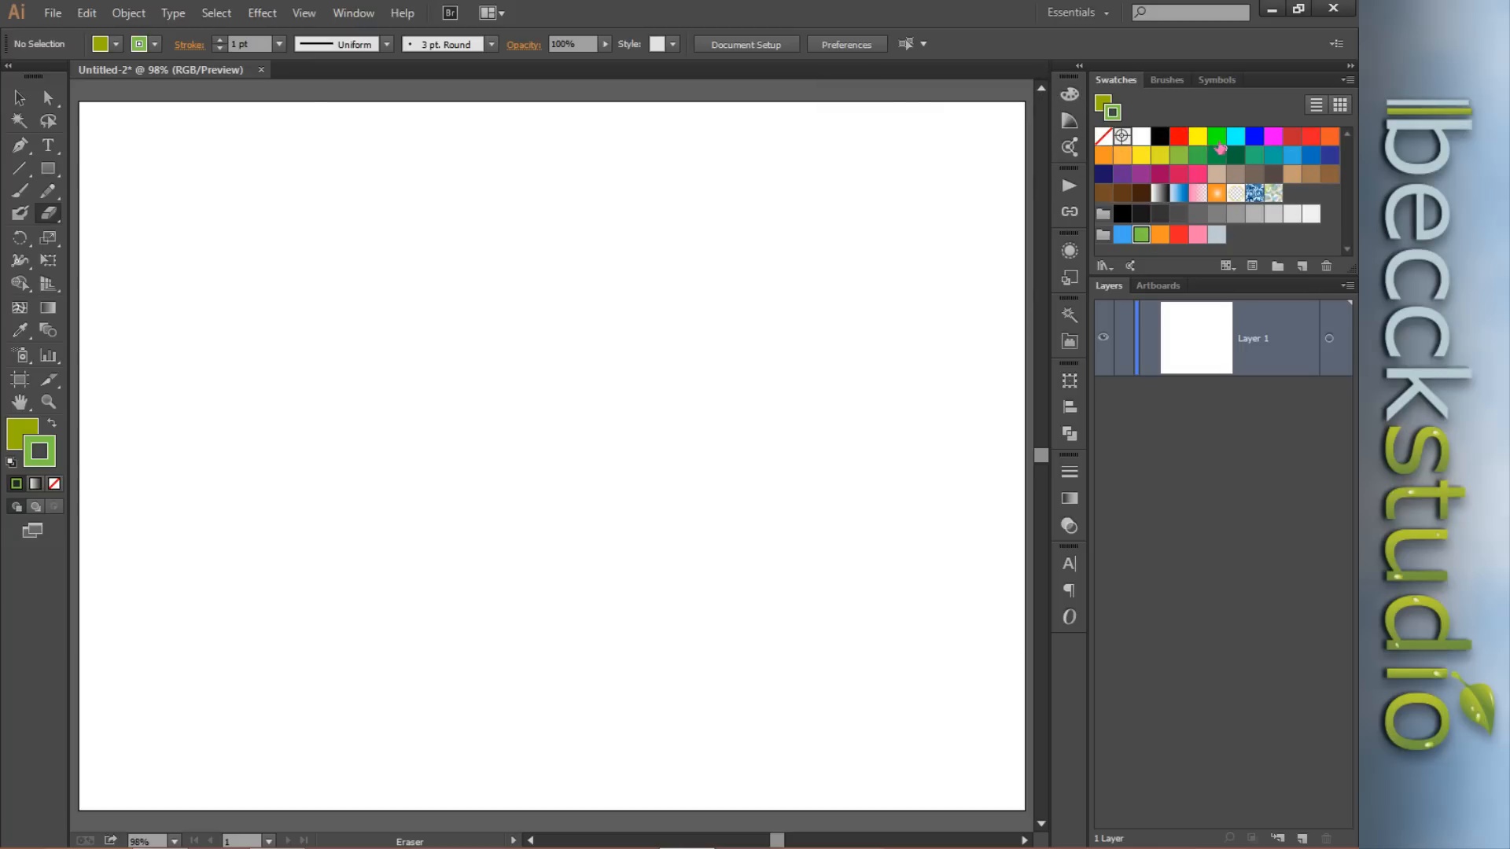
Apply a dark green swatch to the stroke and dark magenta to the fill, and change the stroke to pink.
mouse_move(1254, 141)
mouse_down()
mouse_move(1223, 119)
mouse_move(1113, 114)
mouse_up()
drag(1159, 173, 1104, 109)
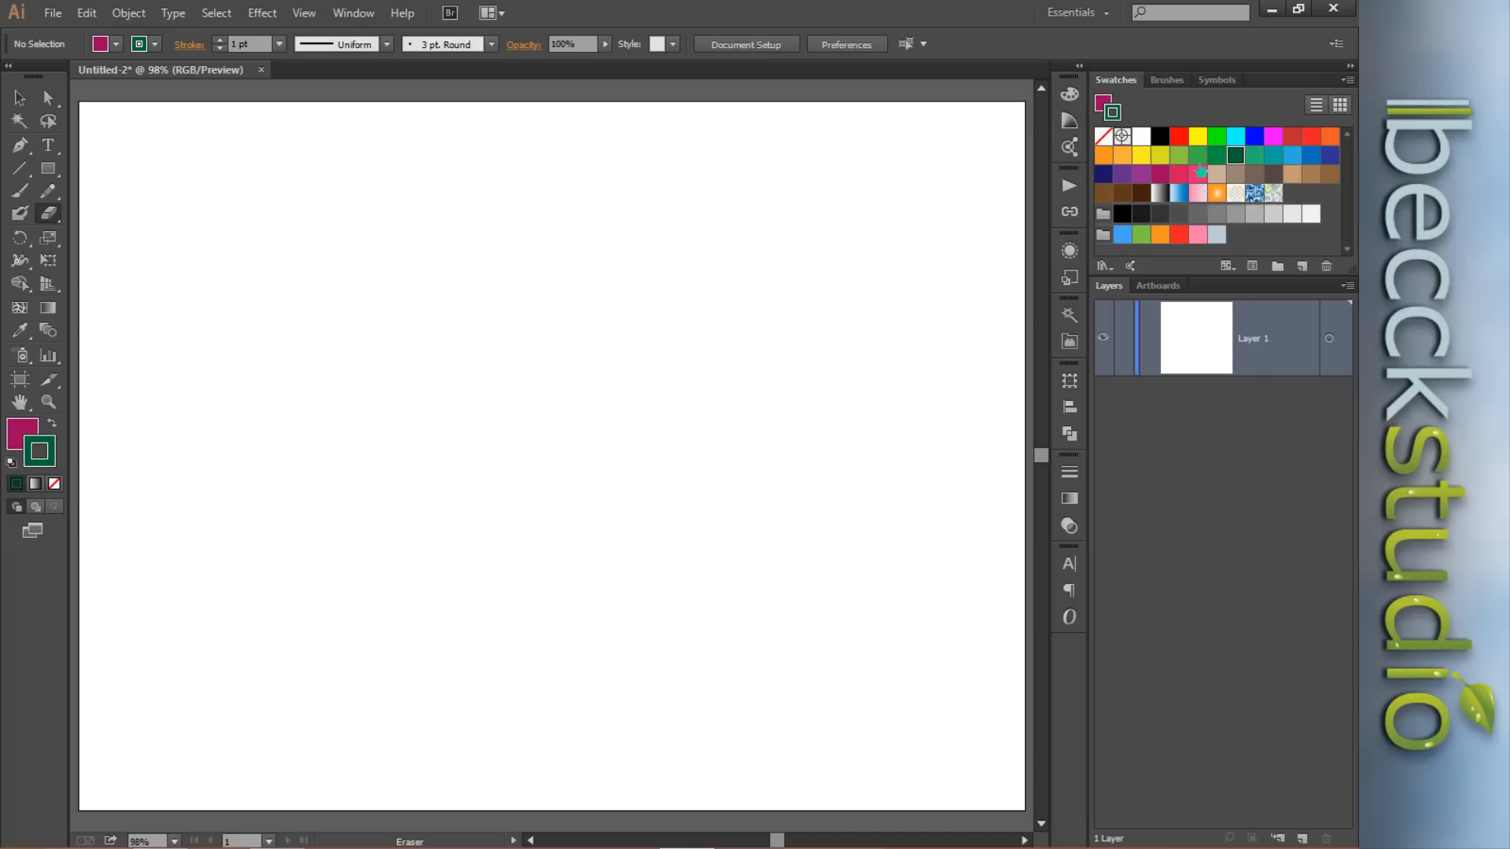
drag(1199, 173, 1114, 115)
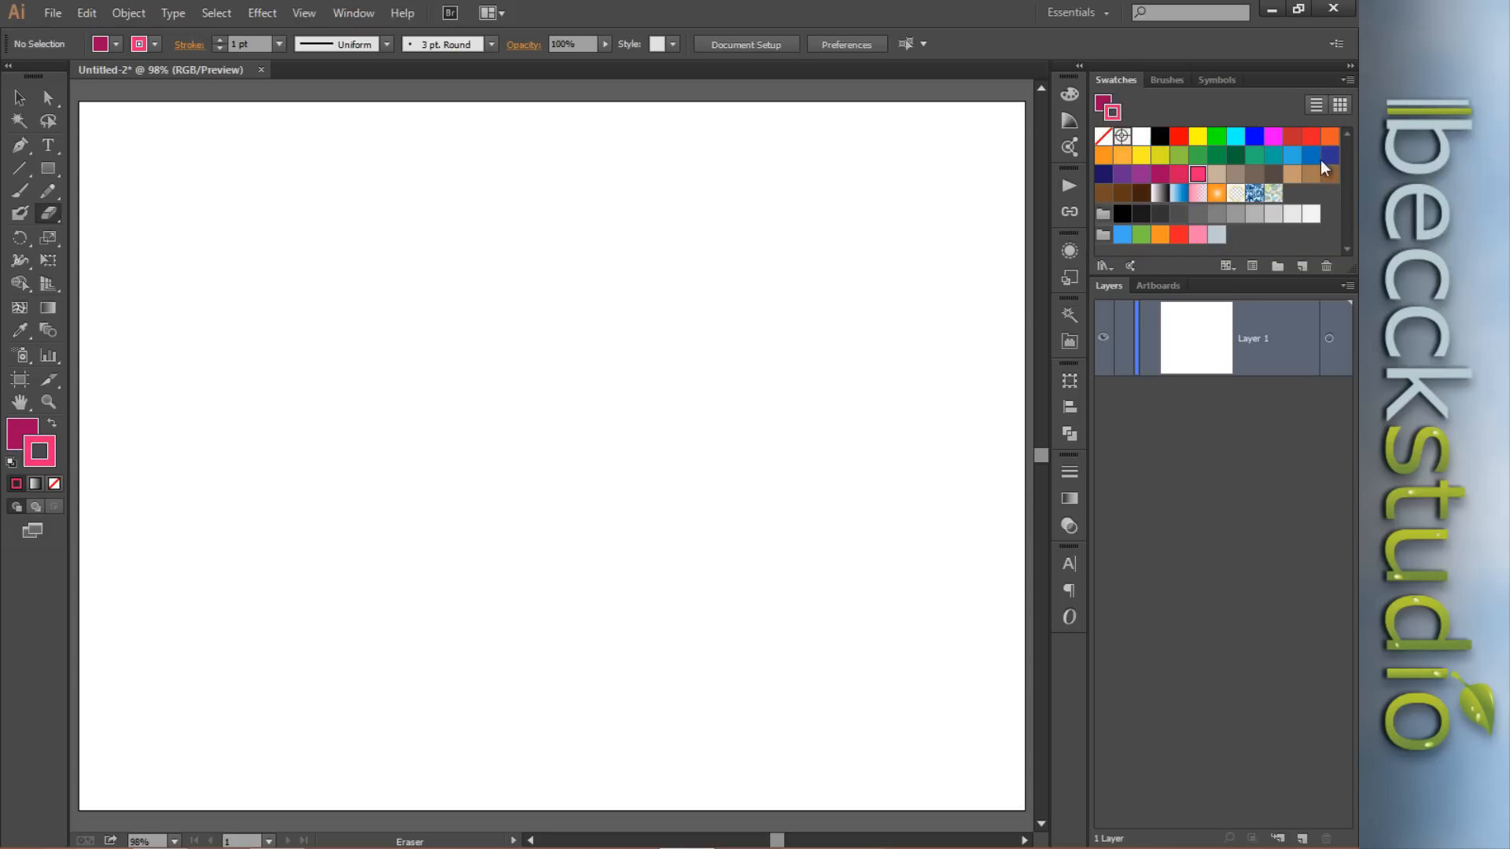
Show the swatches as a list and return them to Medium Thumbnail View.
click(1316, 106)
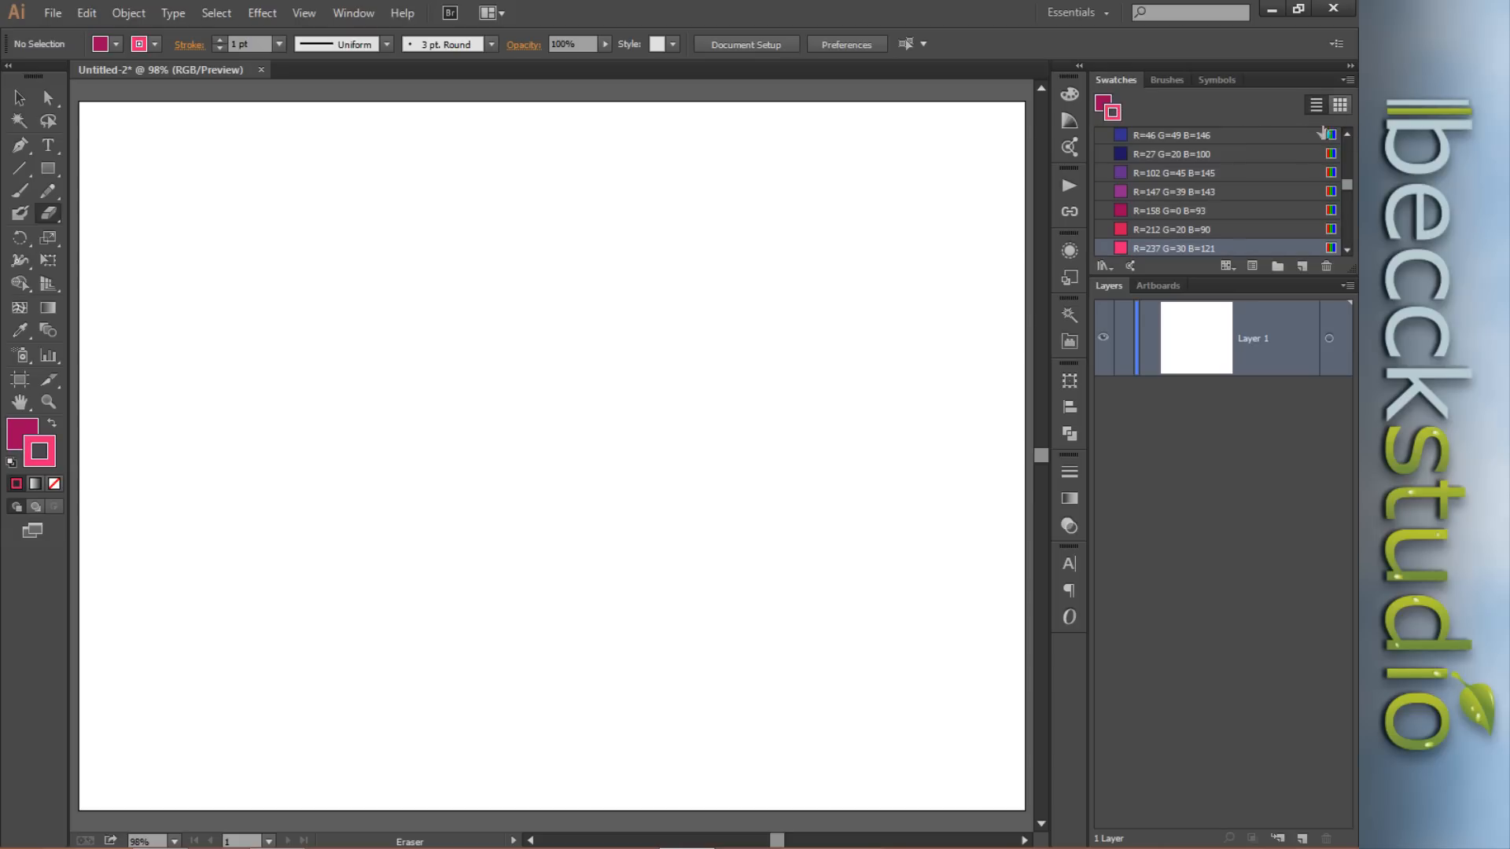
click(1341, 105)
click(1348, 80)
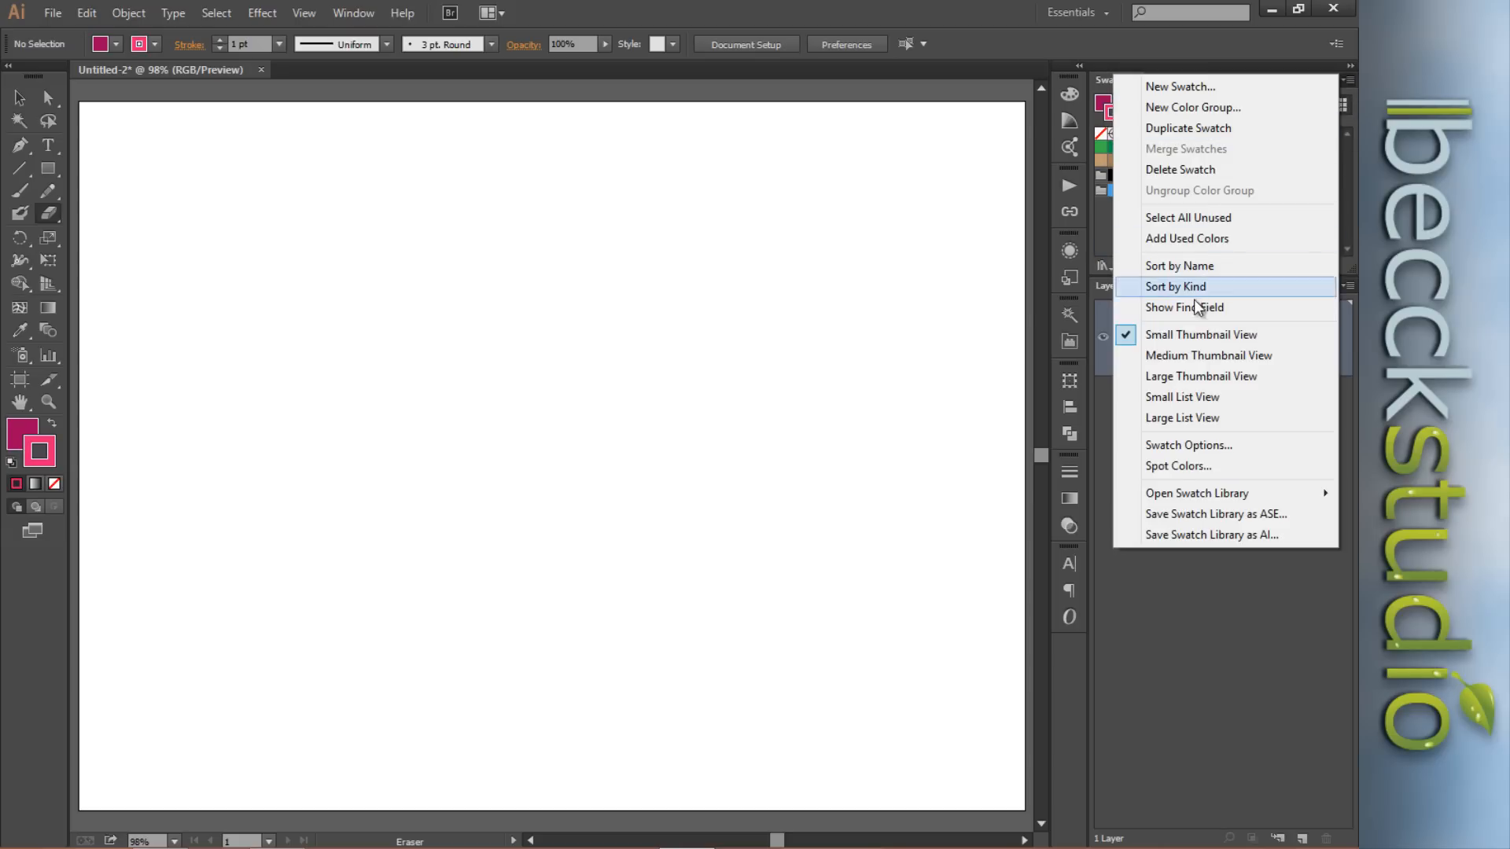
click(1156, 355)
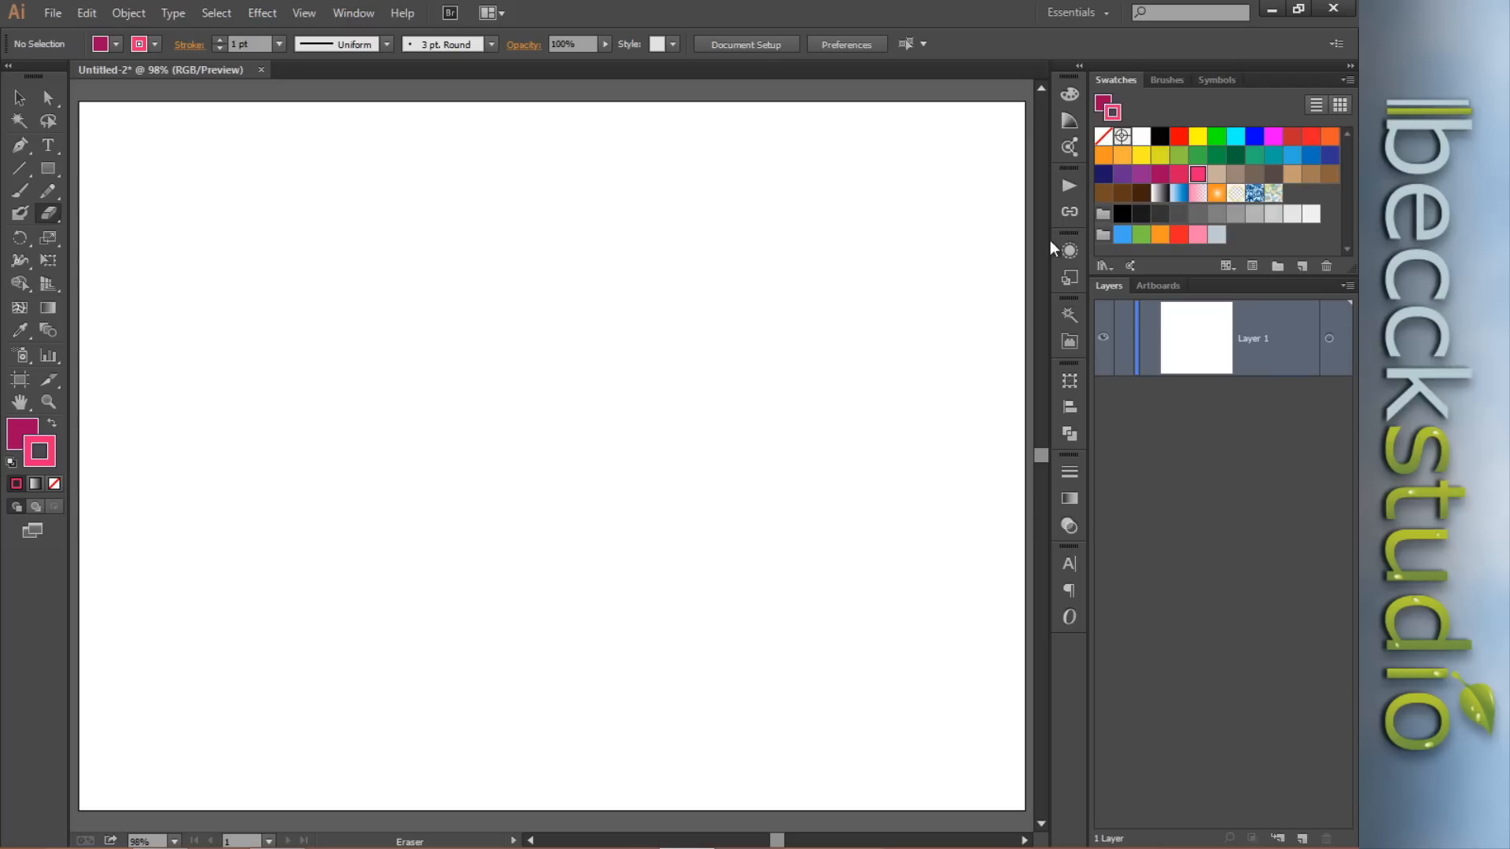
Reset the fill and stroke to the default white and black.
click(11, 463)
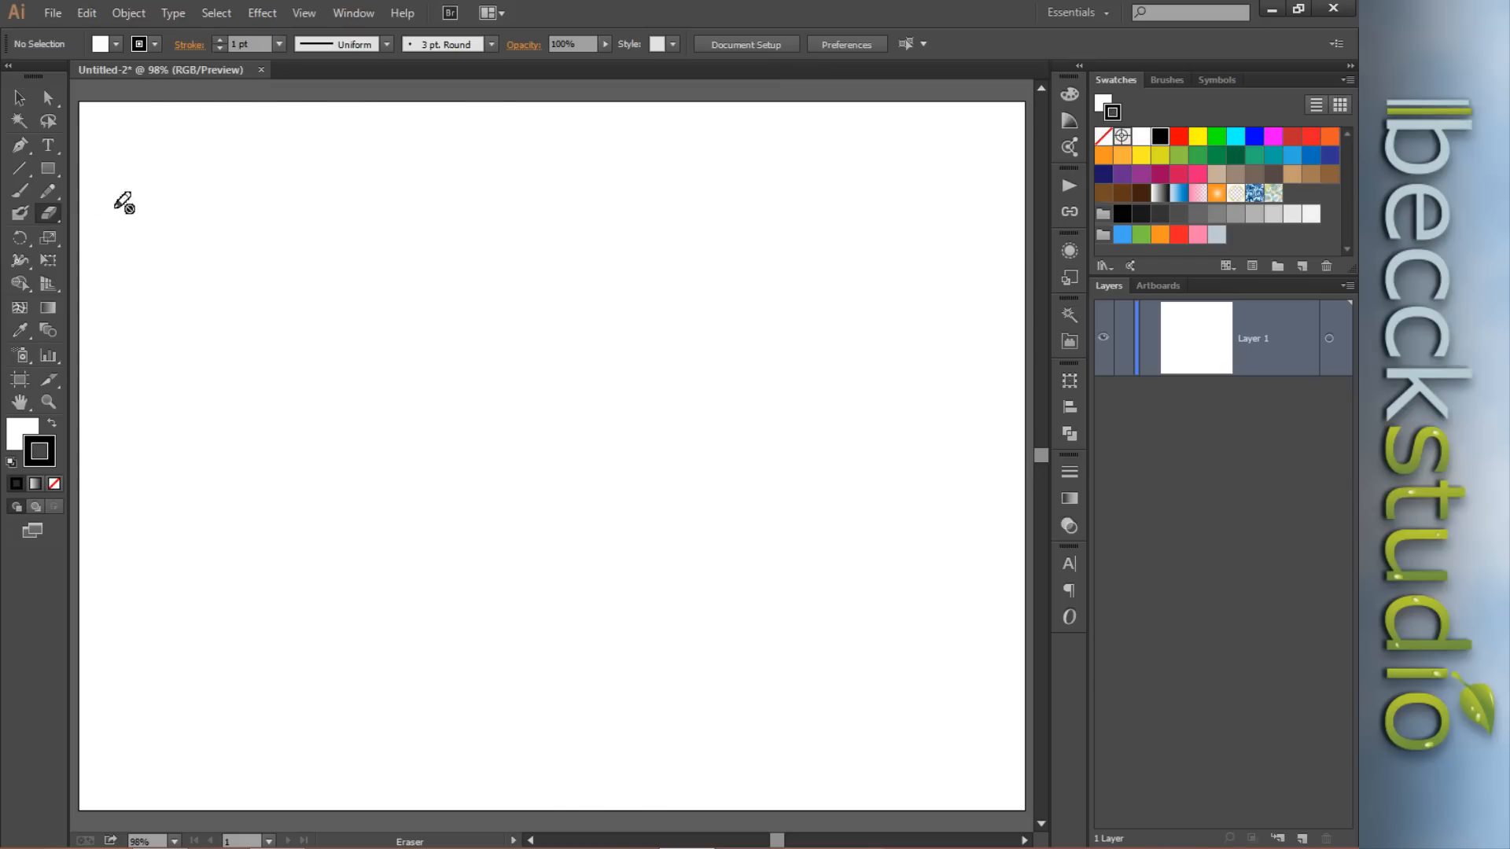
Activate the Type tool and examine the Character options available for it.
click(47, 145)
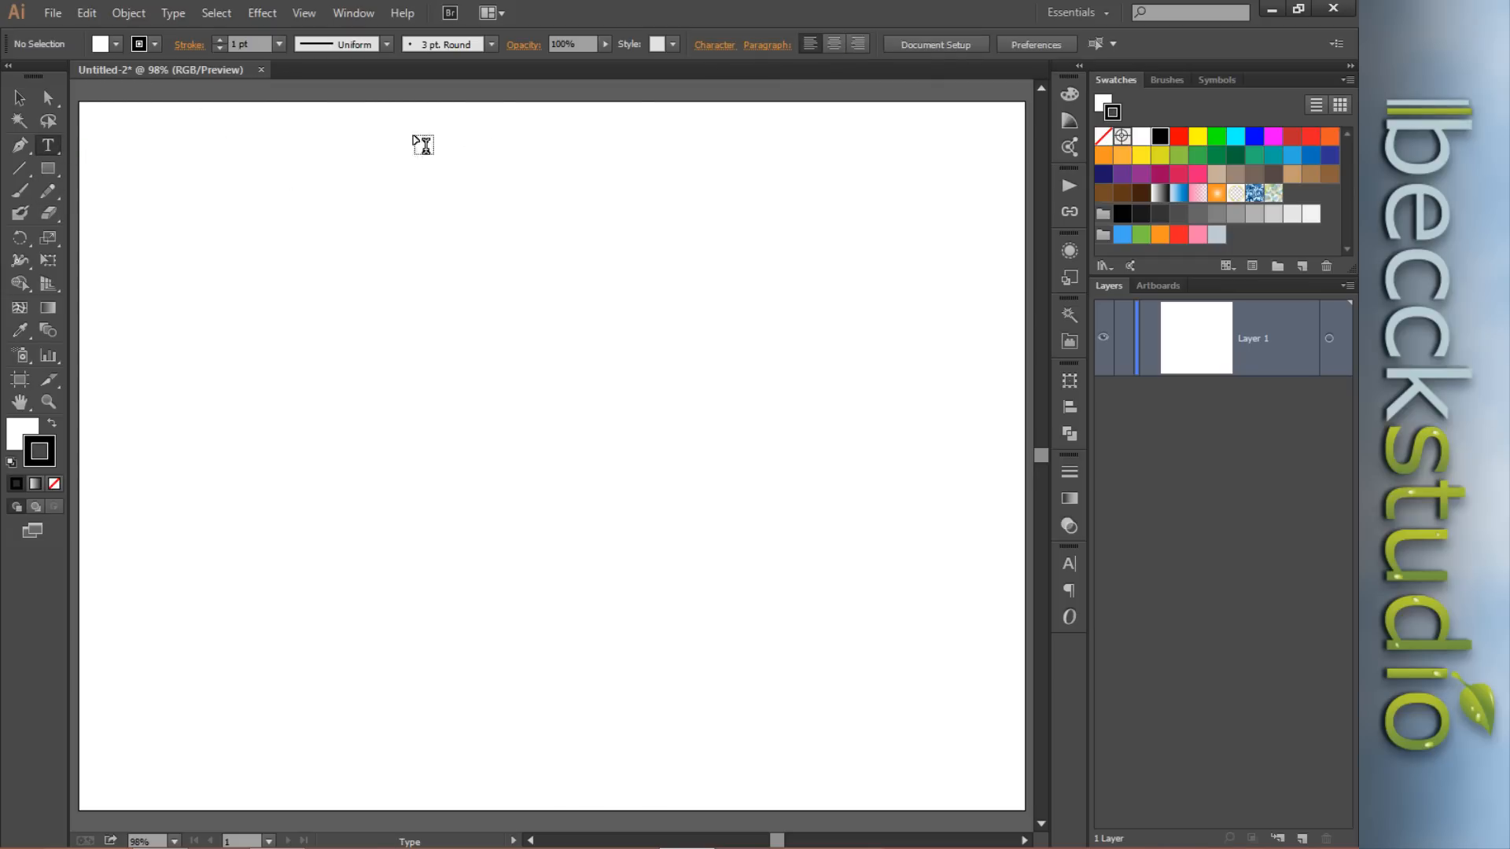
click(715, 45)
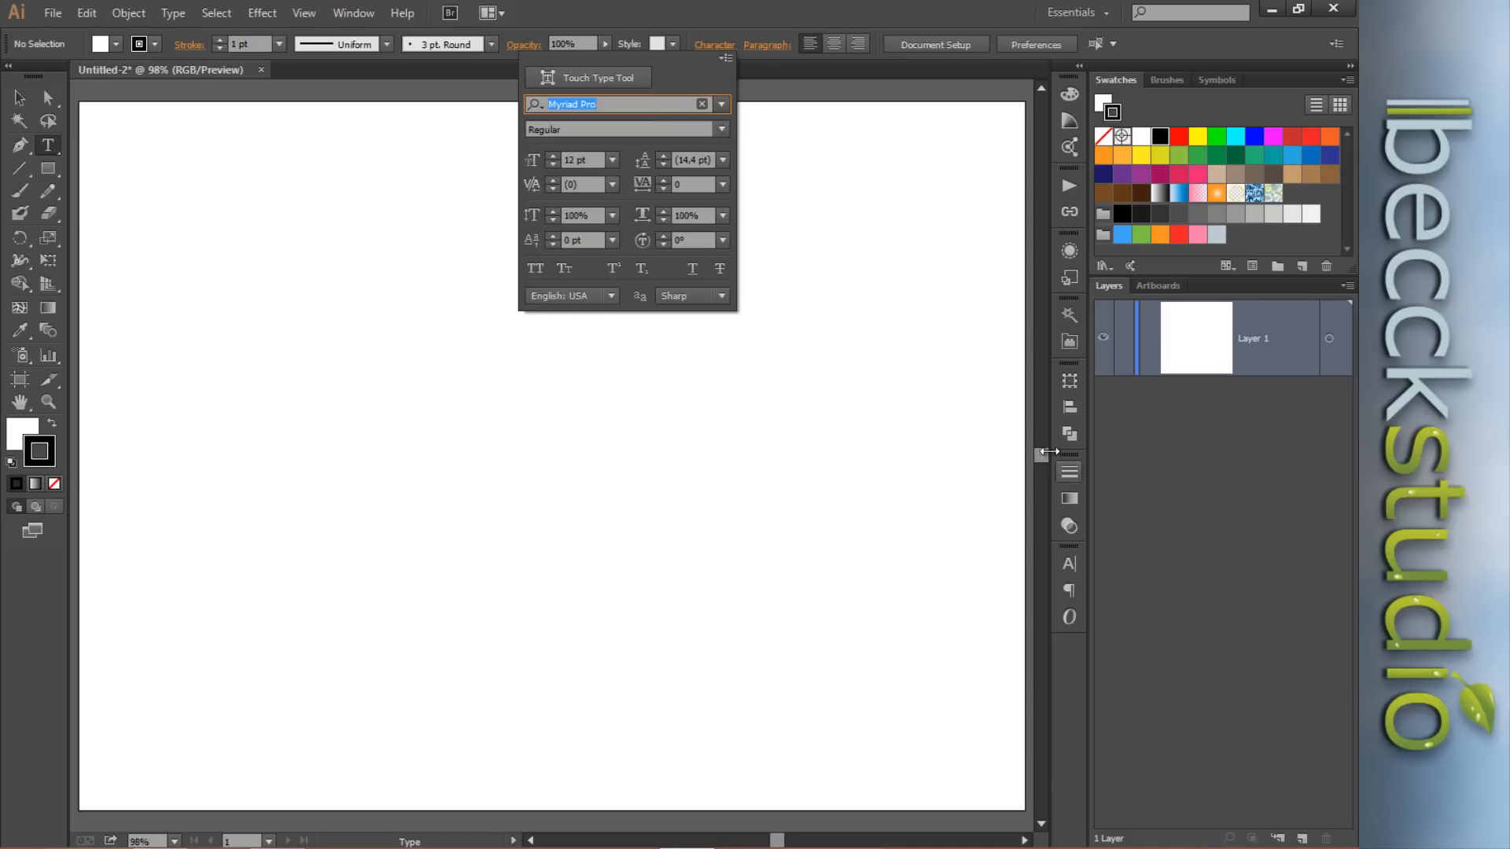
click(890, 37)
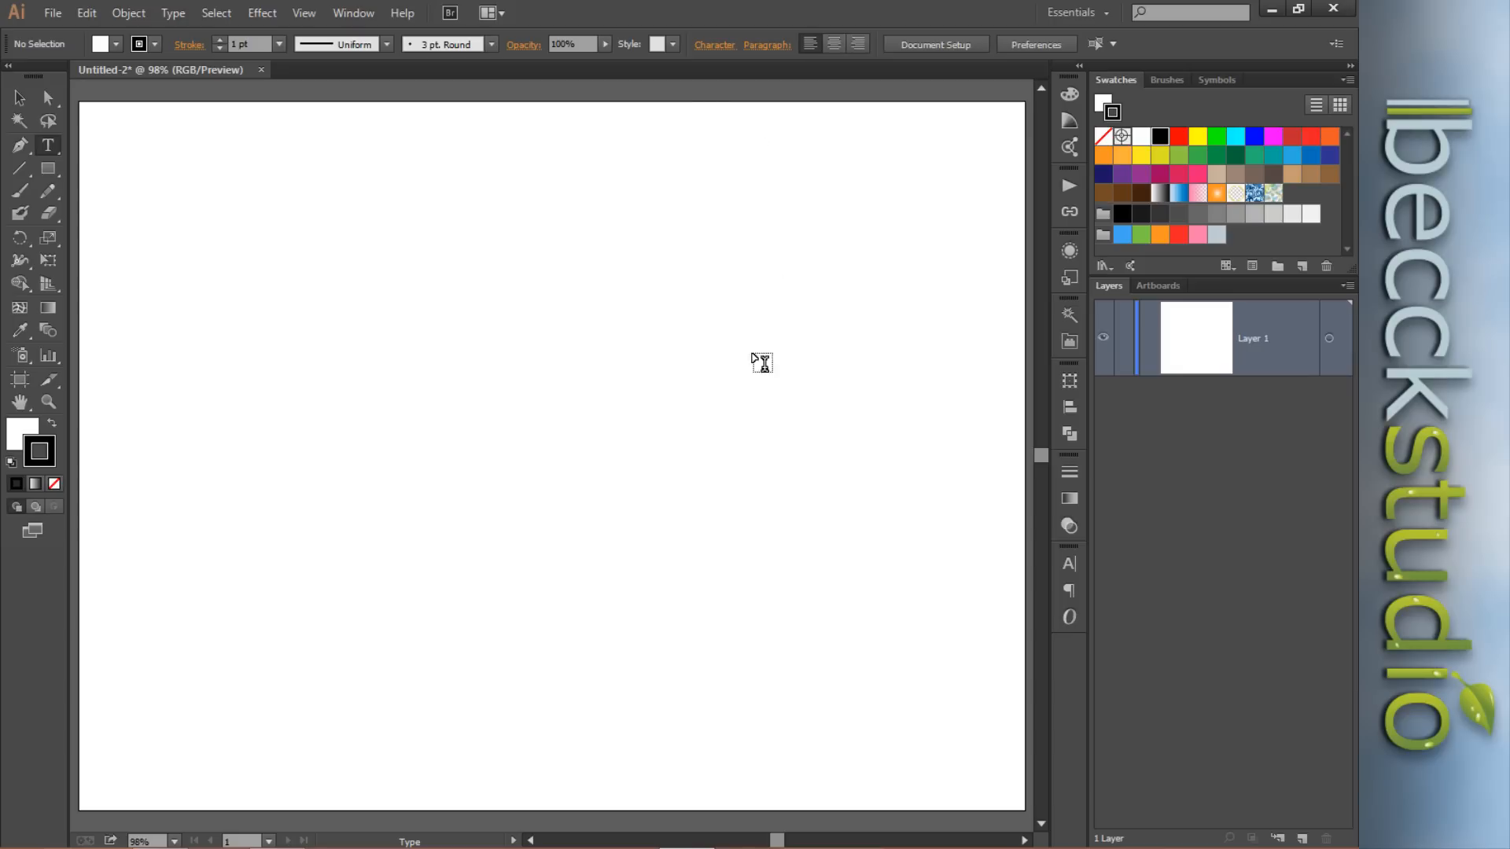
click(715, 46)
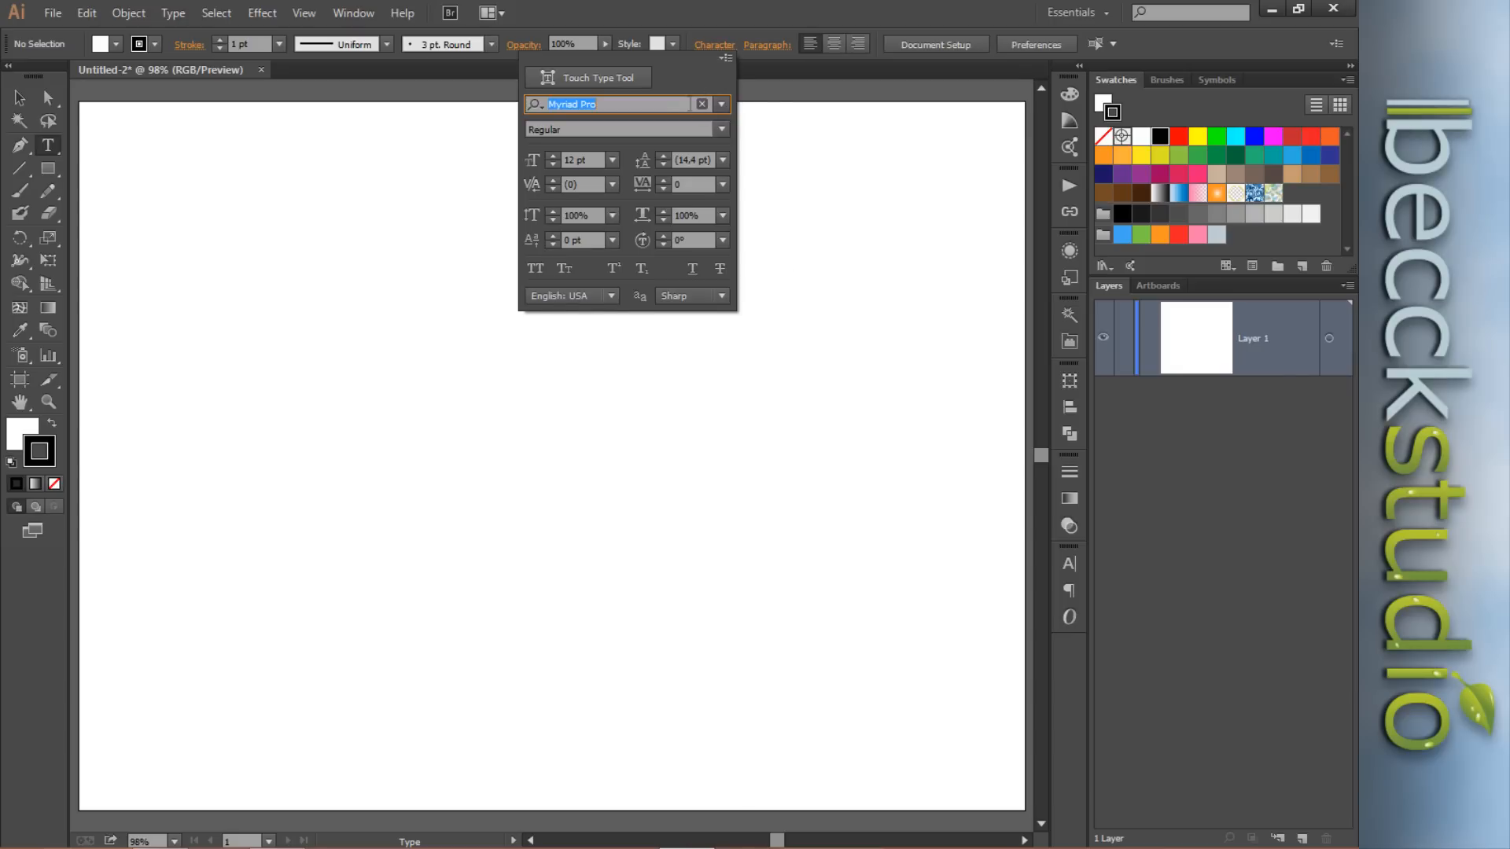
click(732, 22)
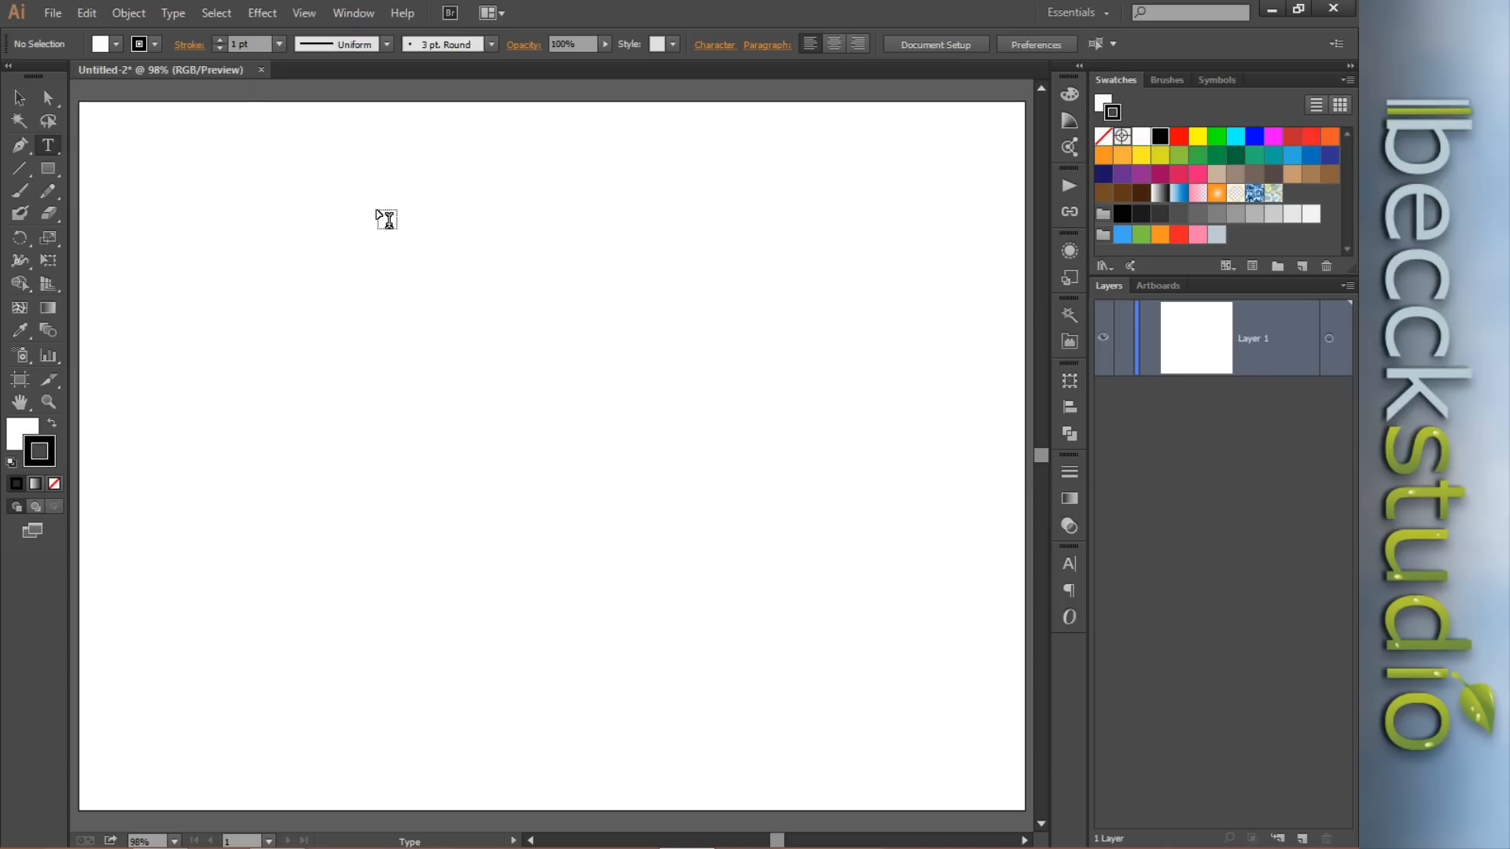
Choose the Polygon Tool and make the fill colour active.
click(49, 169)
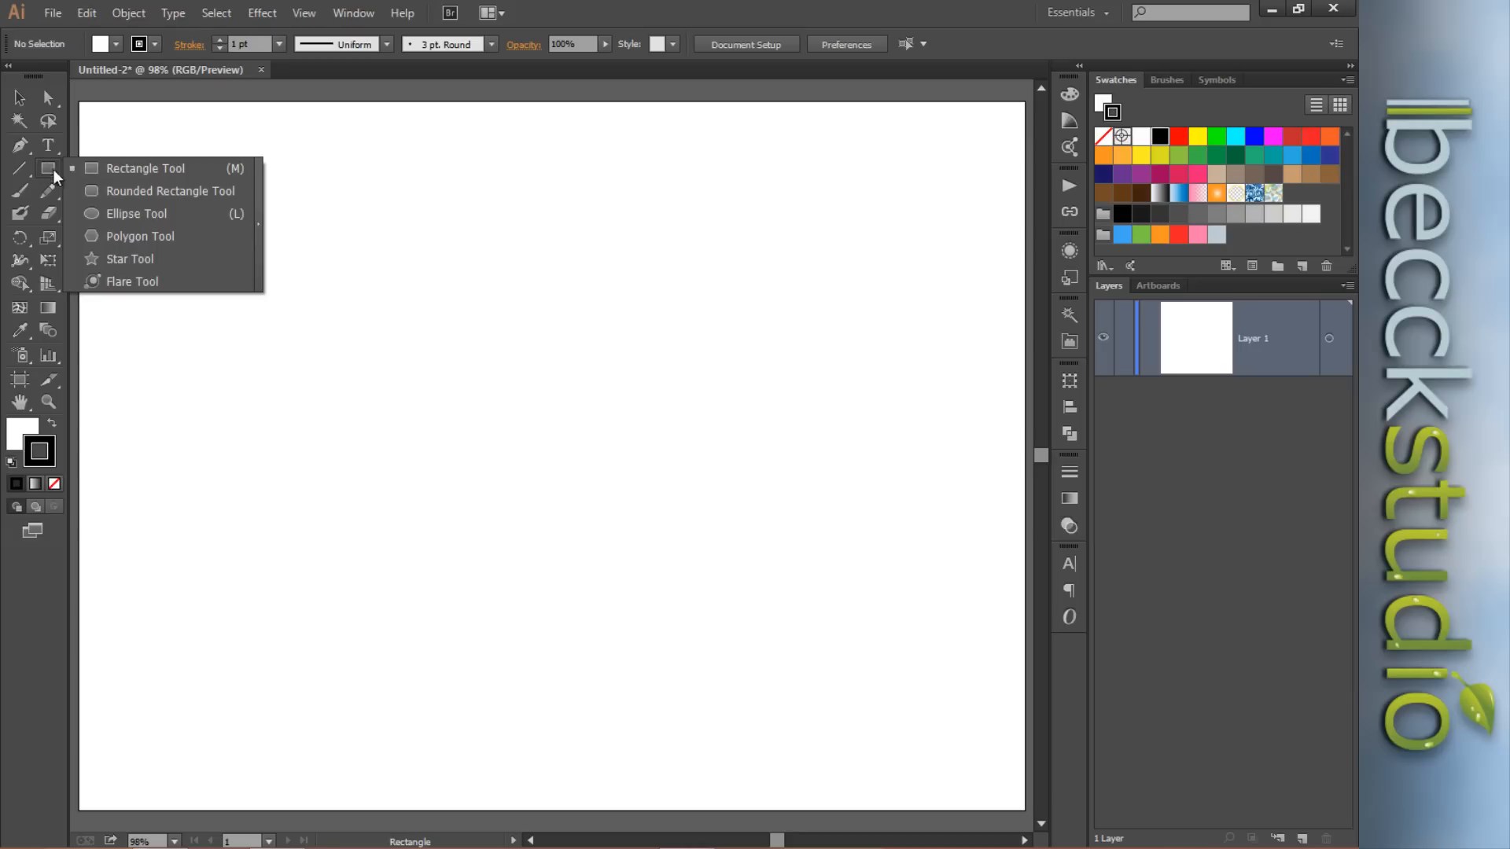
click(124, 236)
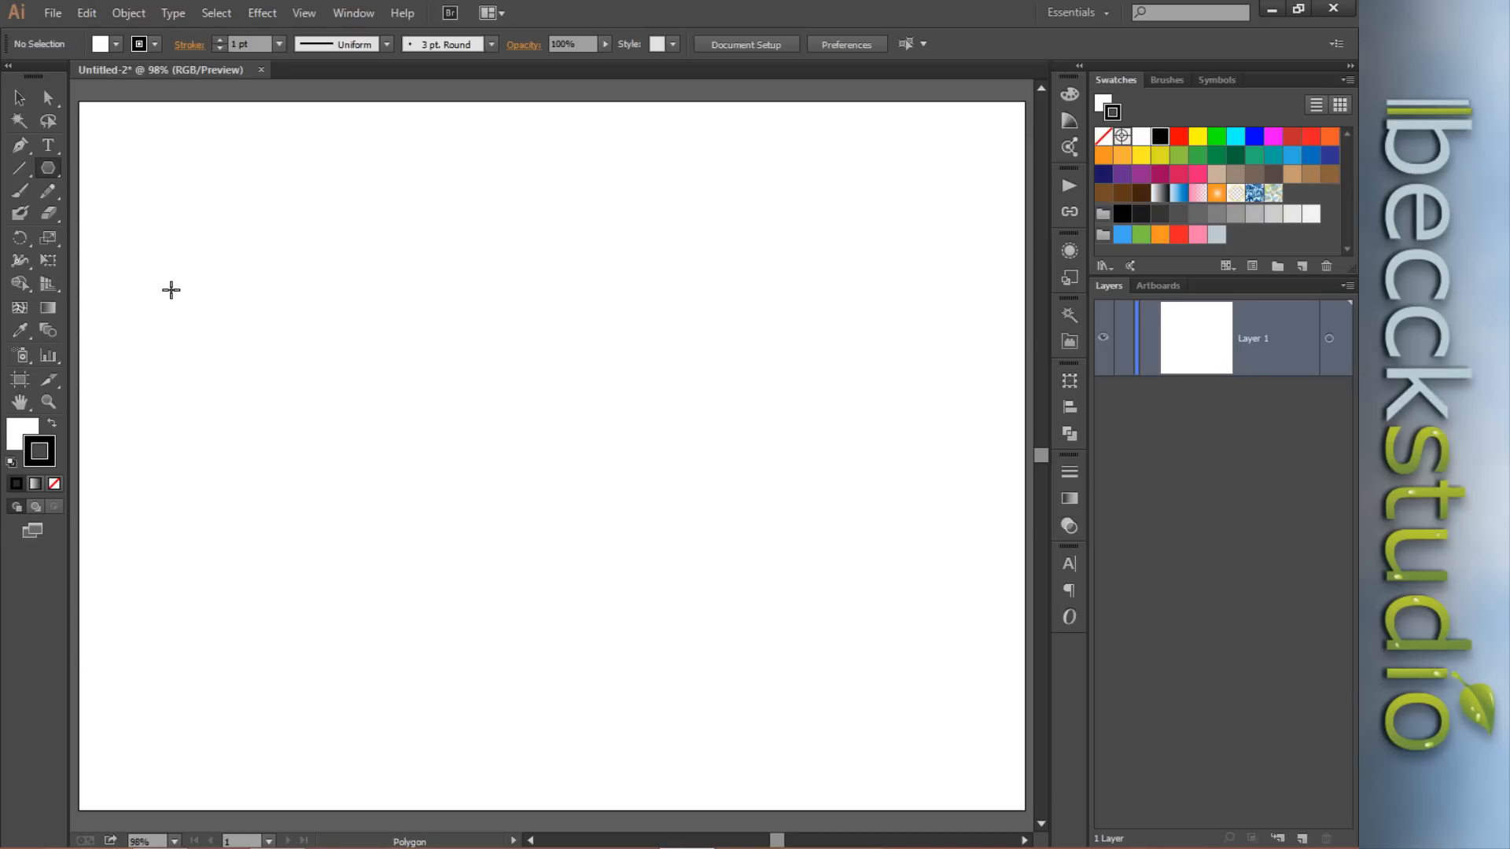
click(24, 435)
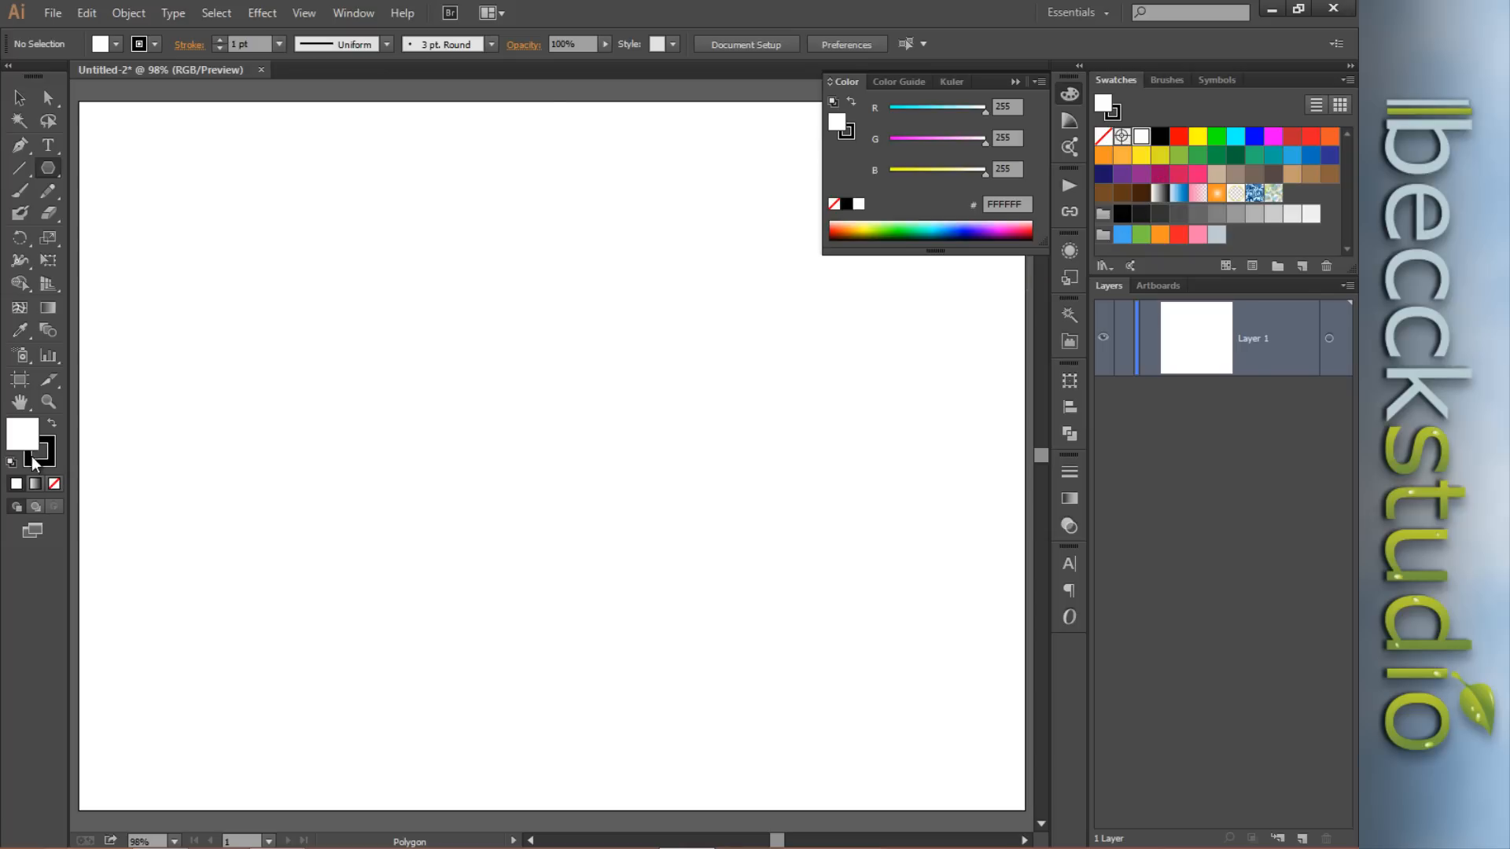
Set the fill to None and give the black stroke a weight of 4 pt.
key(slash)
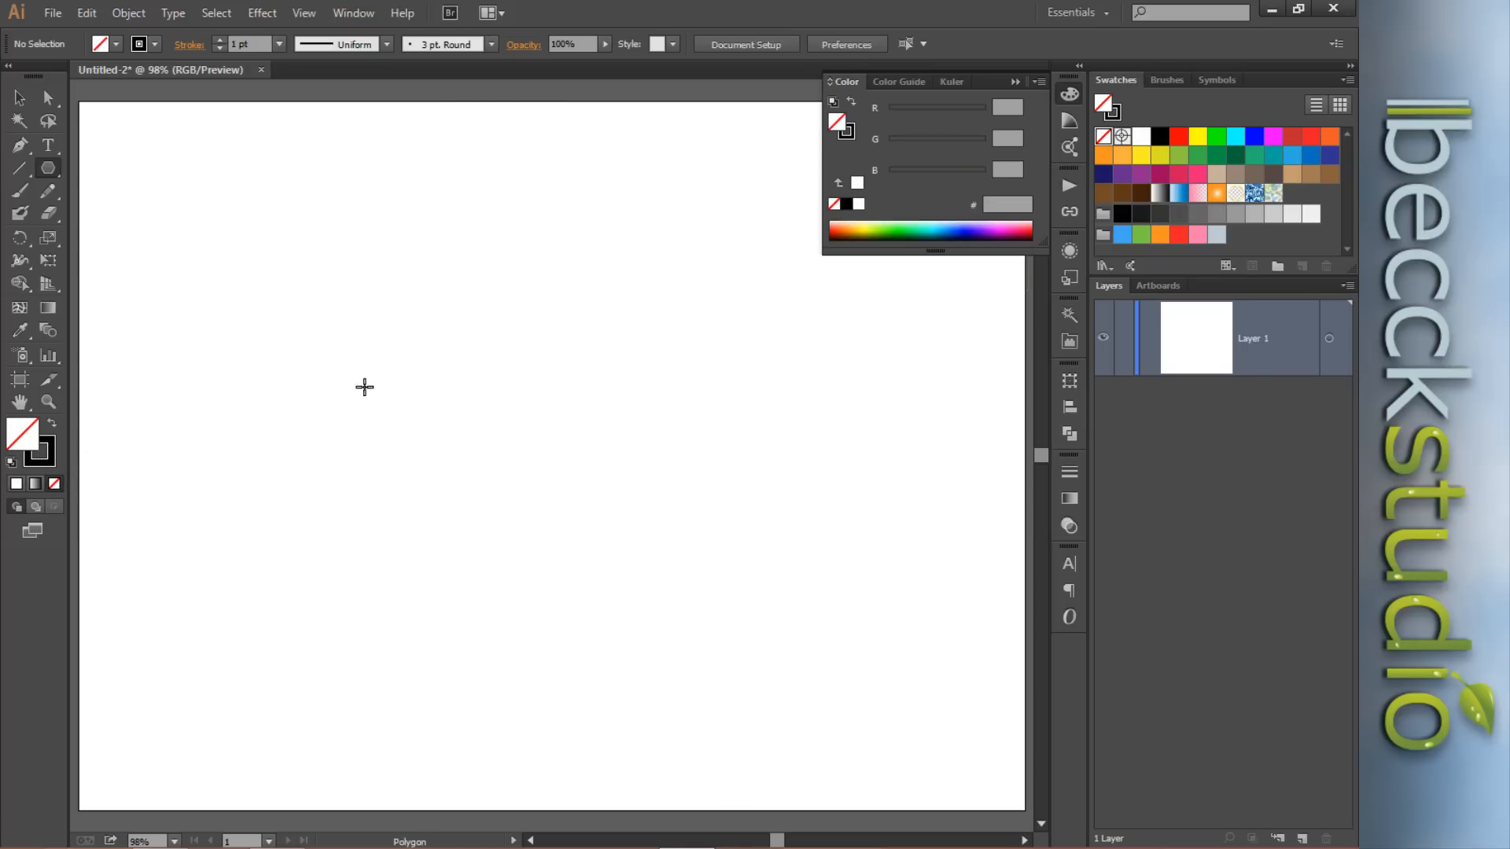
click(1070, 96)
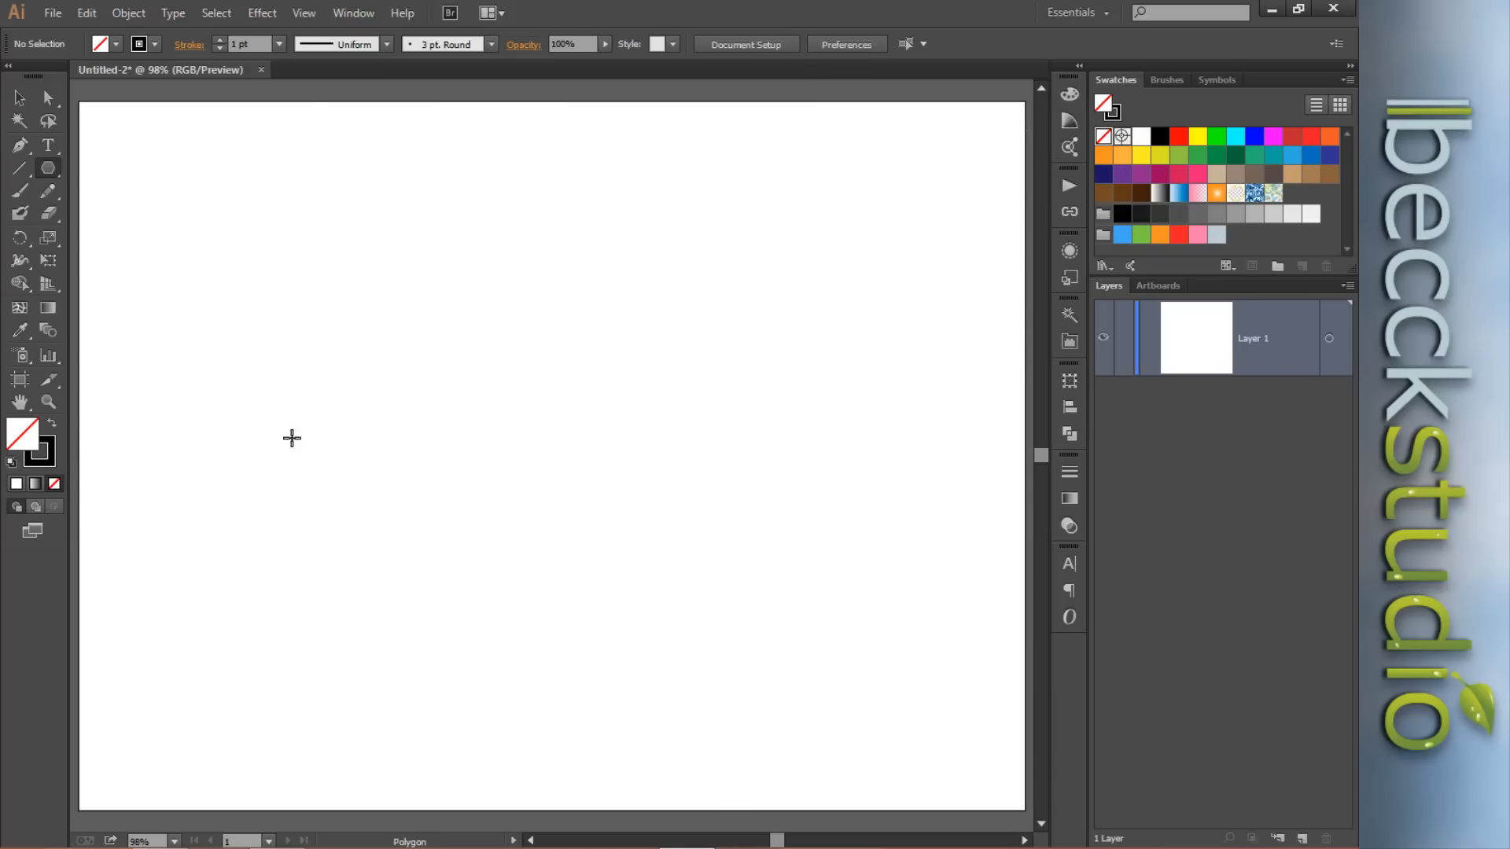
click(44, 455)
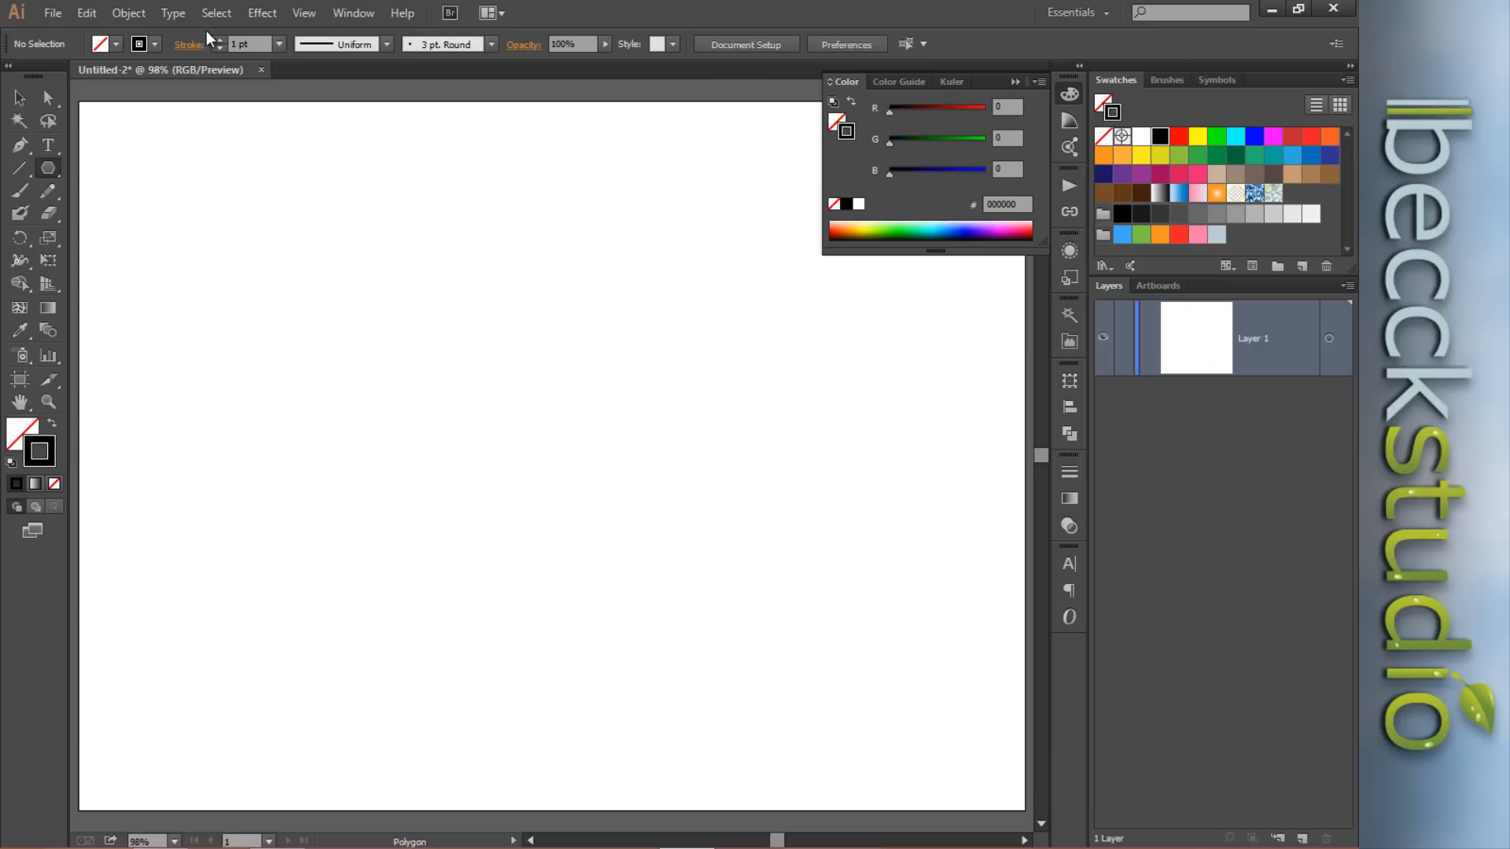
click(279, 44)
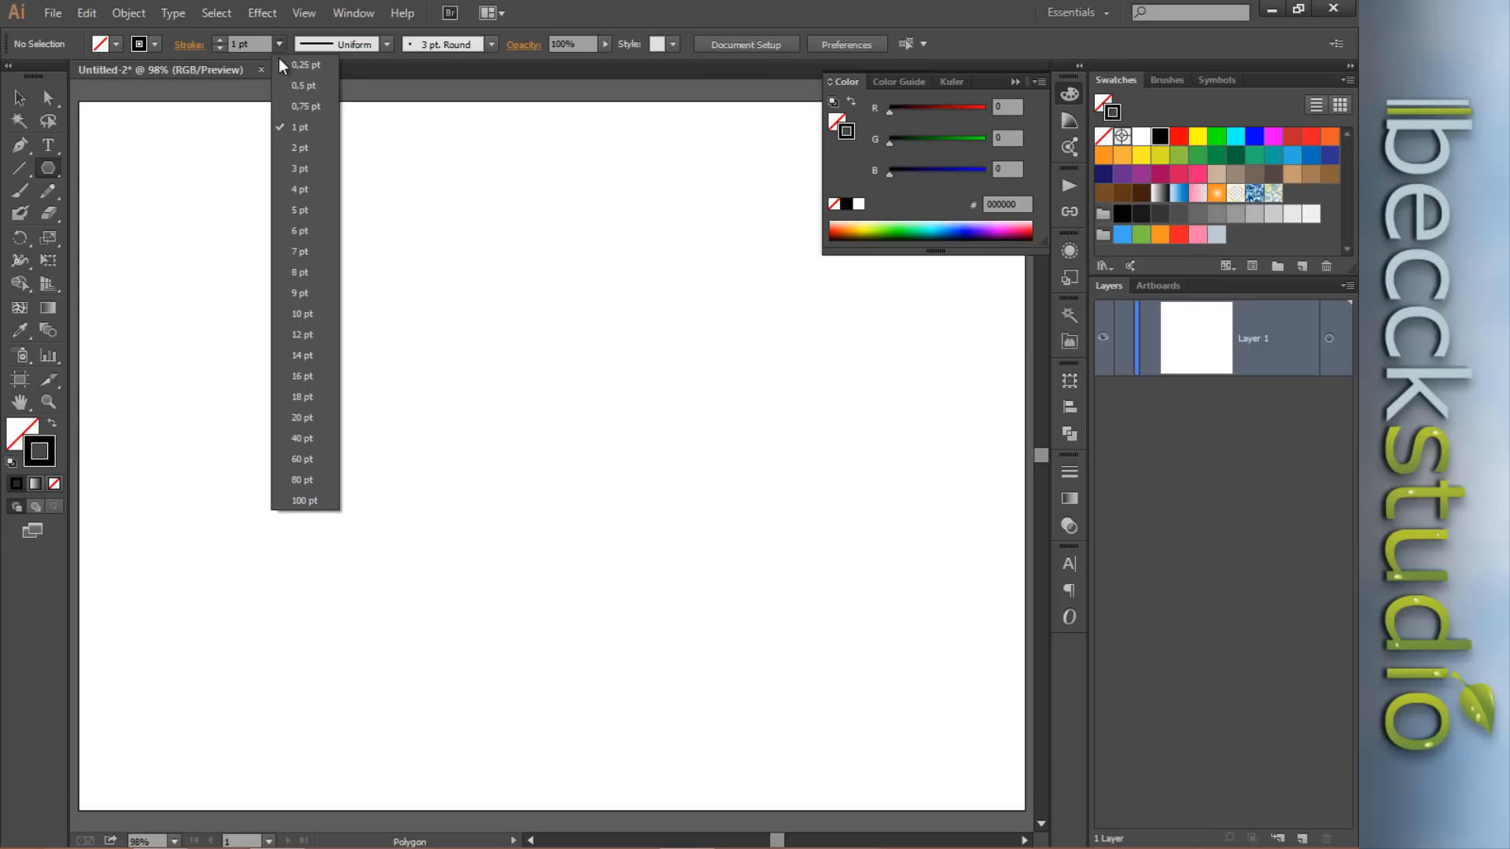
click(293, 187)
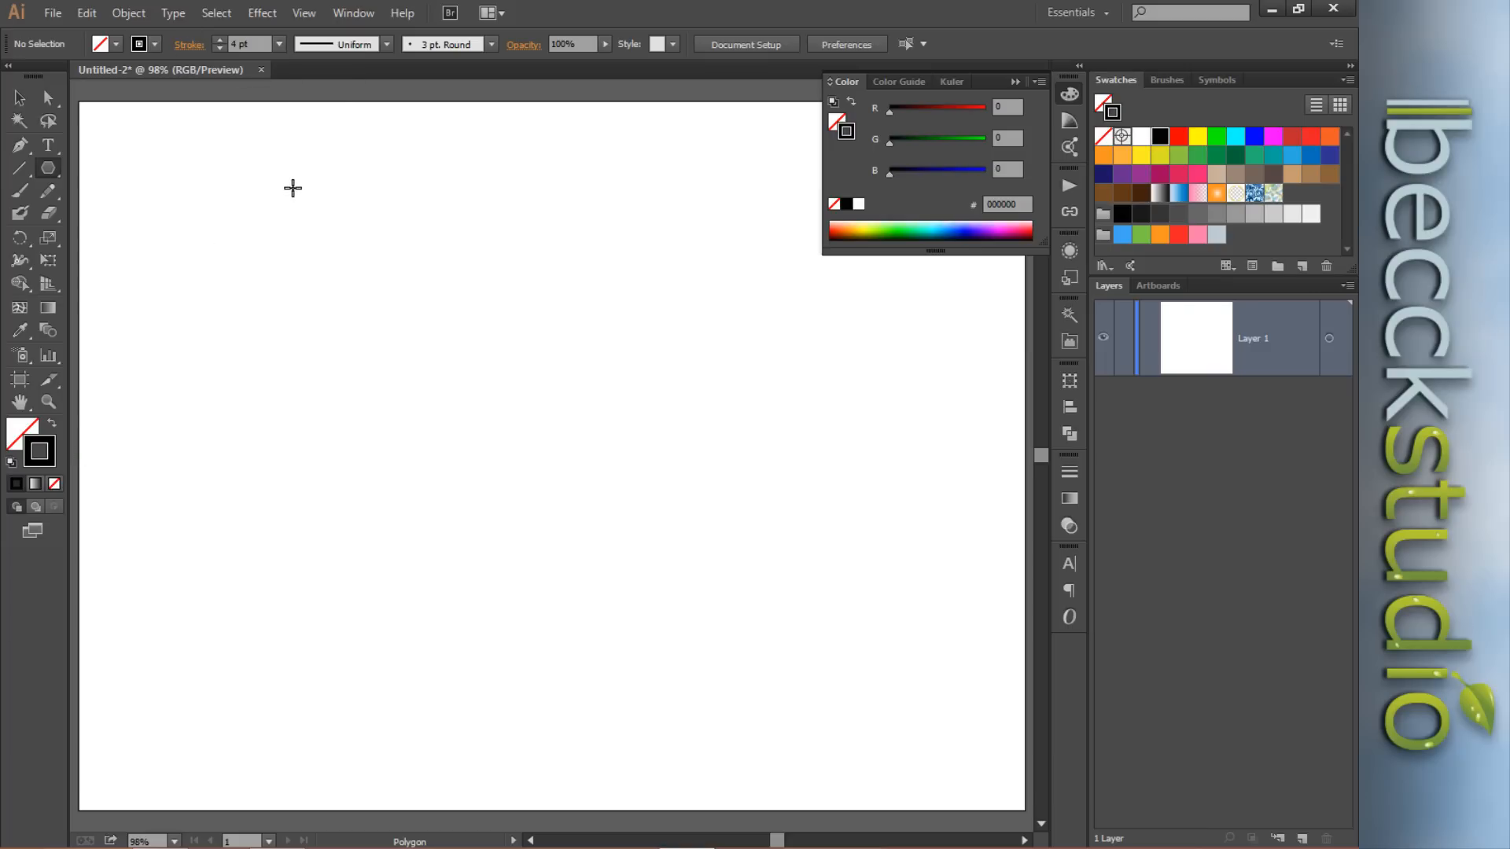
click(1068, 95)
Draw a hexagon, move it to the middle of the artboard and enlarge it to about 558 × 485 px.
mouse_move(409, 285)
mouse_down()
mouse_move(617, 451)
mouse_move(438, 371)
mouse_move(500, 412)
mouse_up()
key(v)
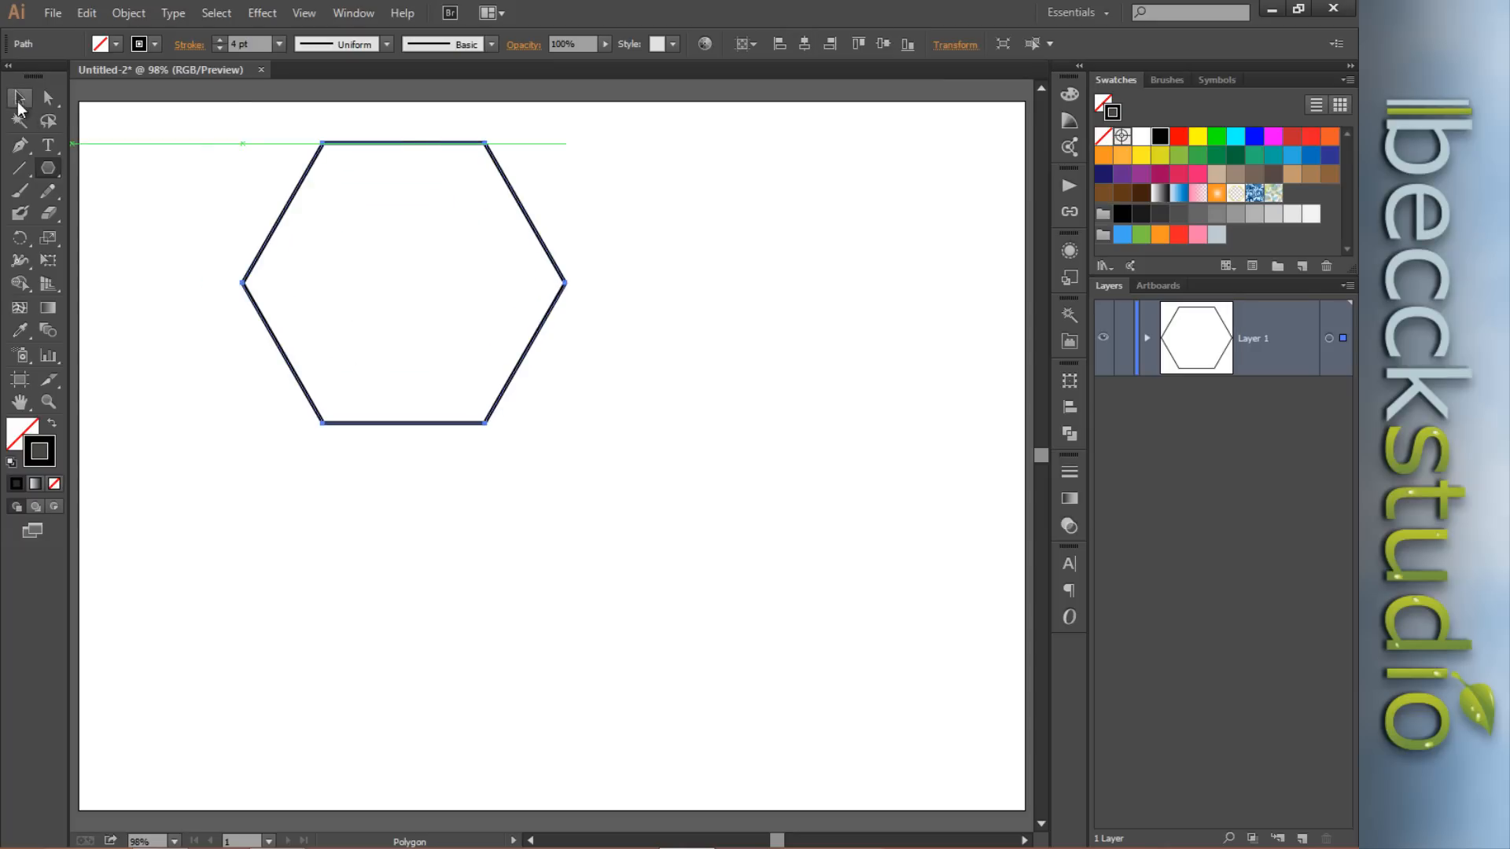
drag(316, 215, 460, 356)
drag(707, 564, 803, 648)
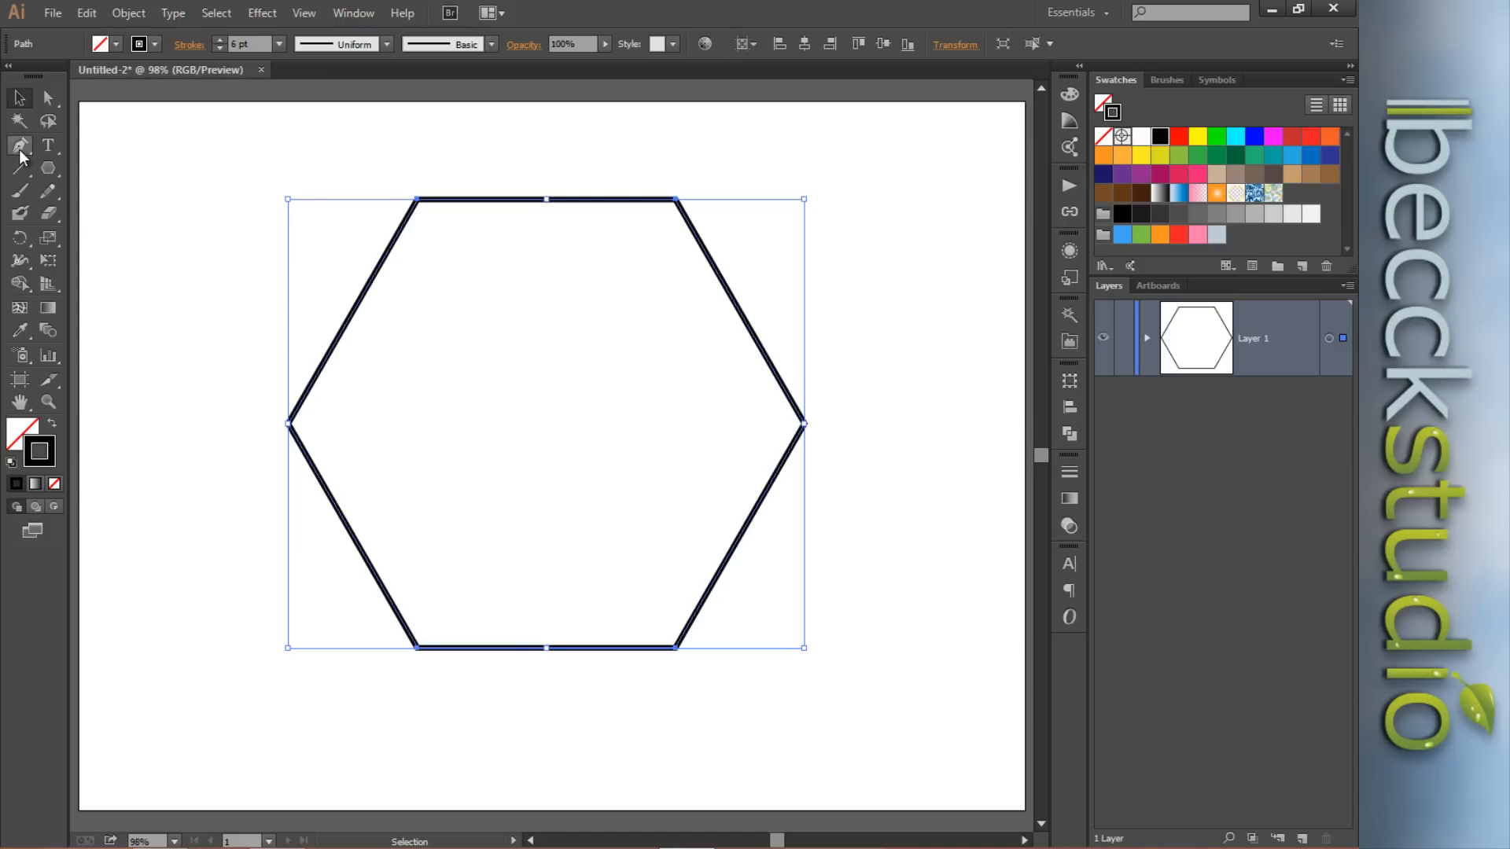
Try pulling curve handles out of the hexagon's upper-left corner with the Anchor Point tool, convert it back to a corner and undo.
drag(20, 150, 95, 219)
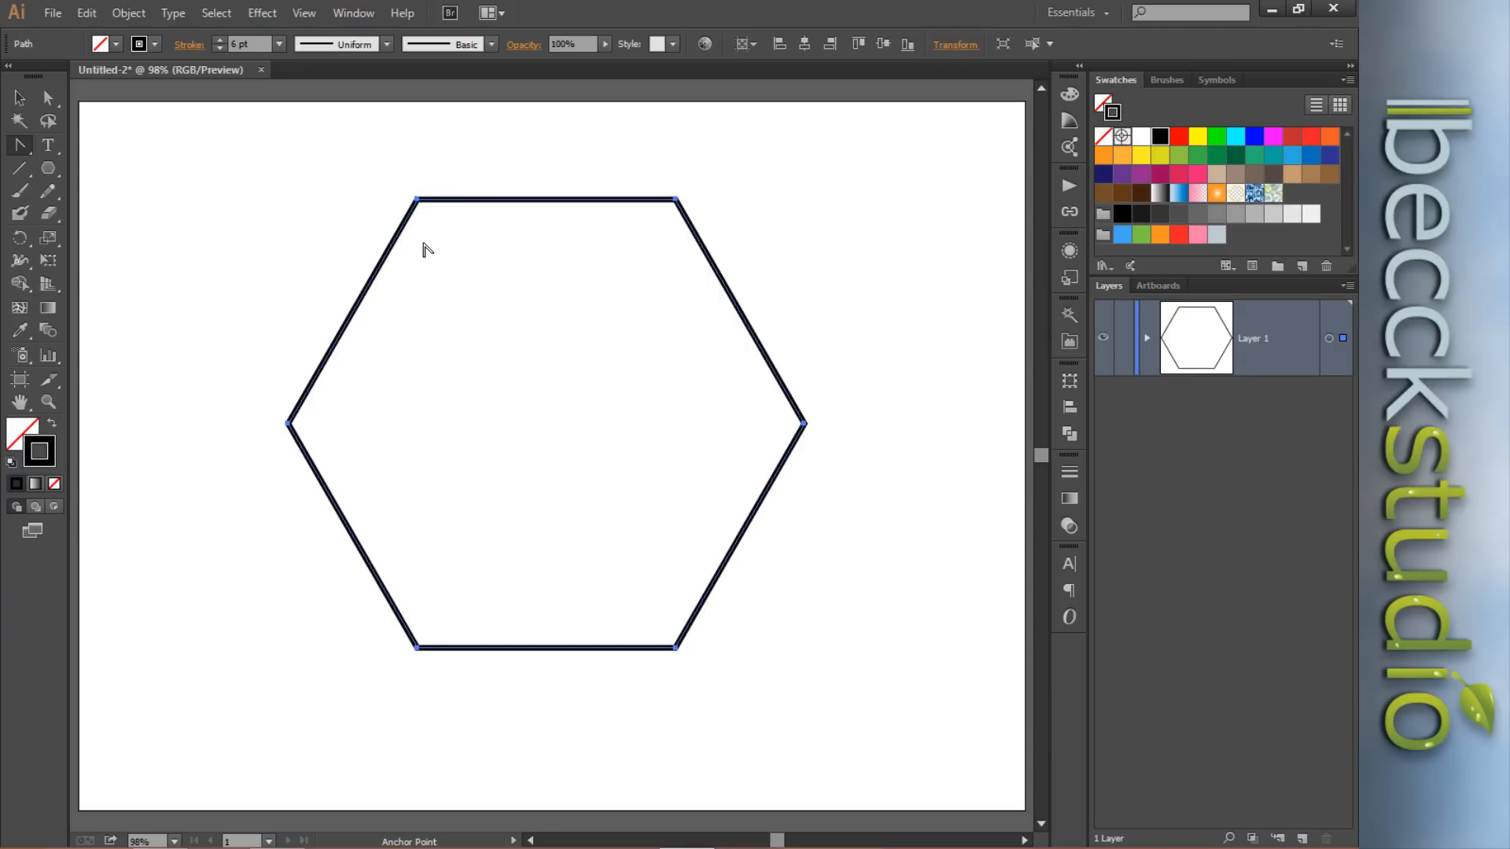
click(417, 200)
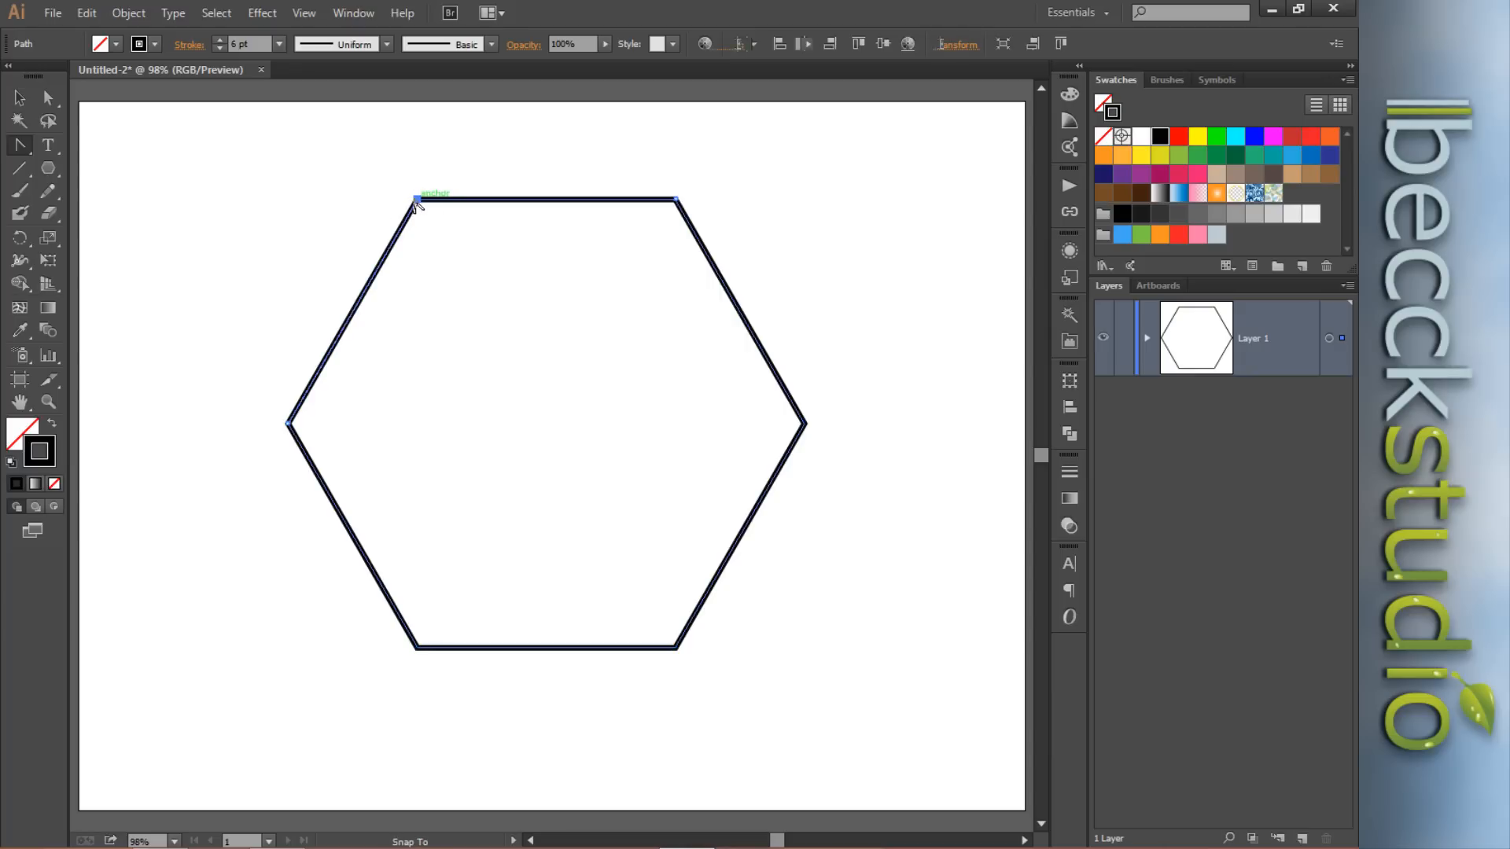
drag(416, 200, 512, 159)
click(417, 200)
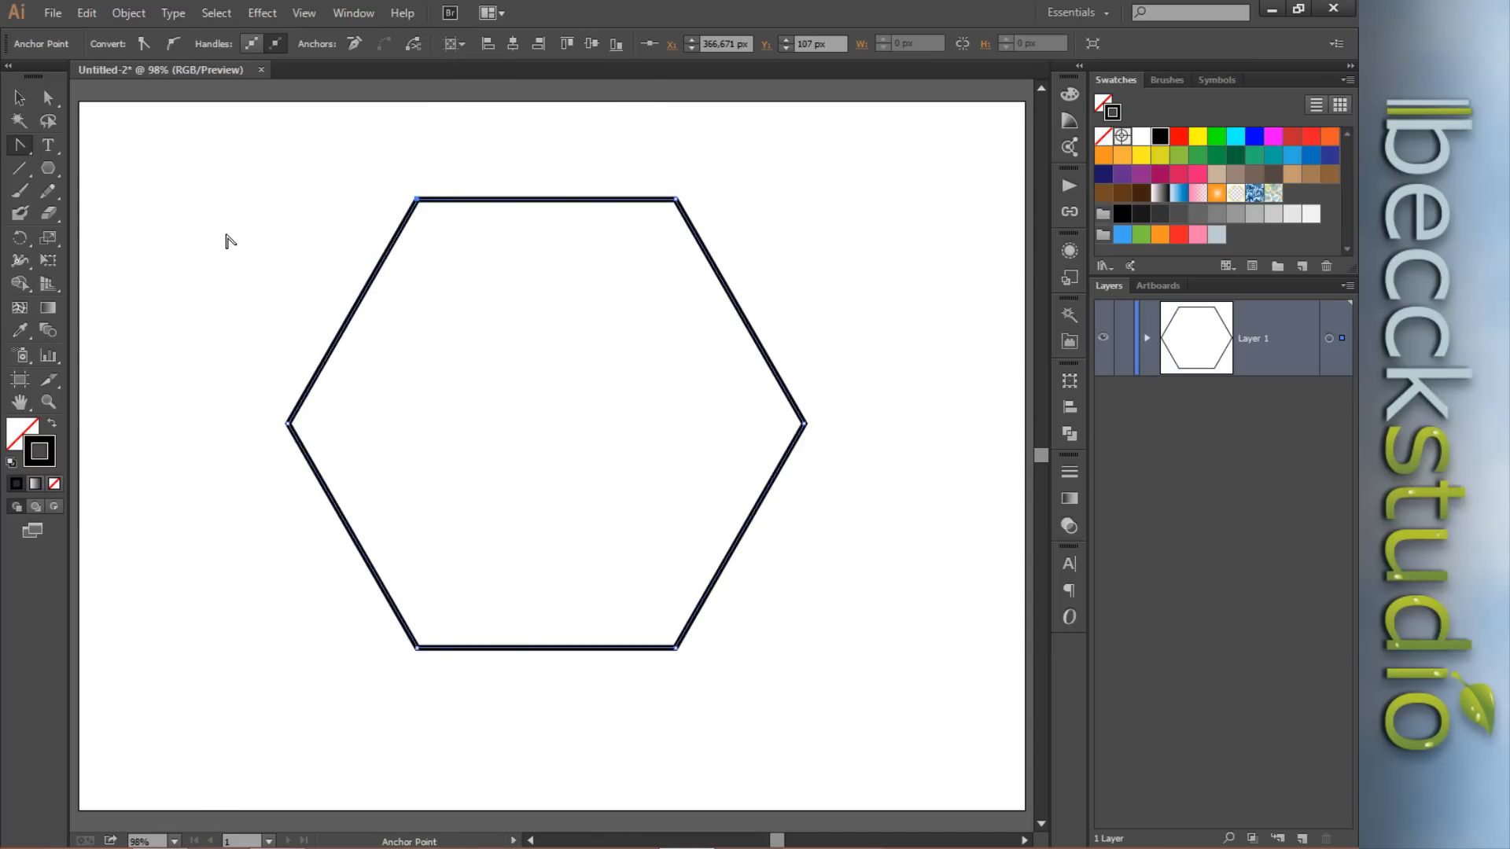
key(ctrl+z)
key(ctrl+z)
Bend the hexagon's top, both upper side edges and lower-right edge inward with the Anchor Point tool, readjusting the top and upper-right curves.
drag(550, 199, 544, 284)
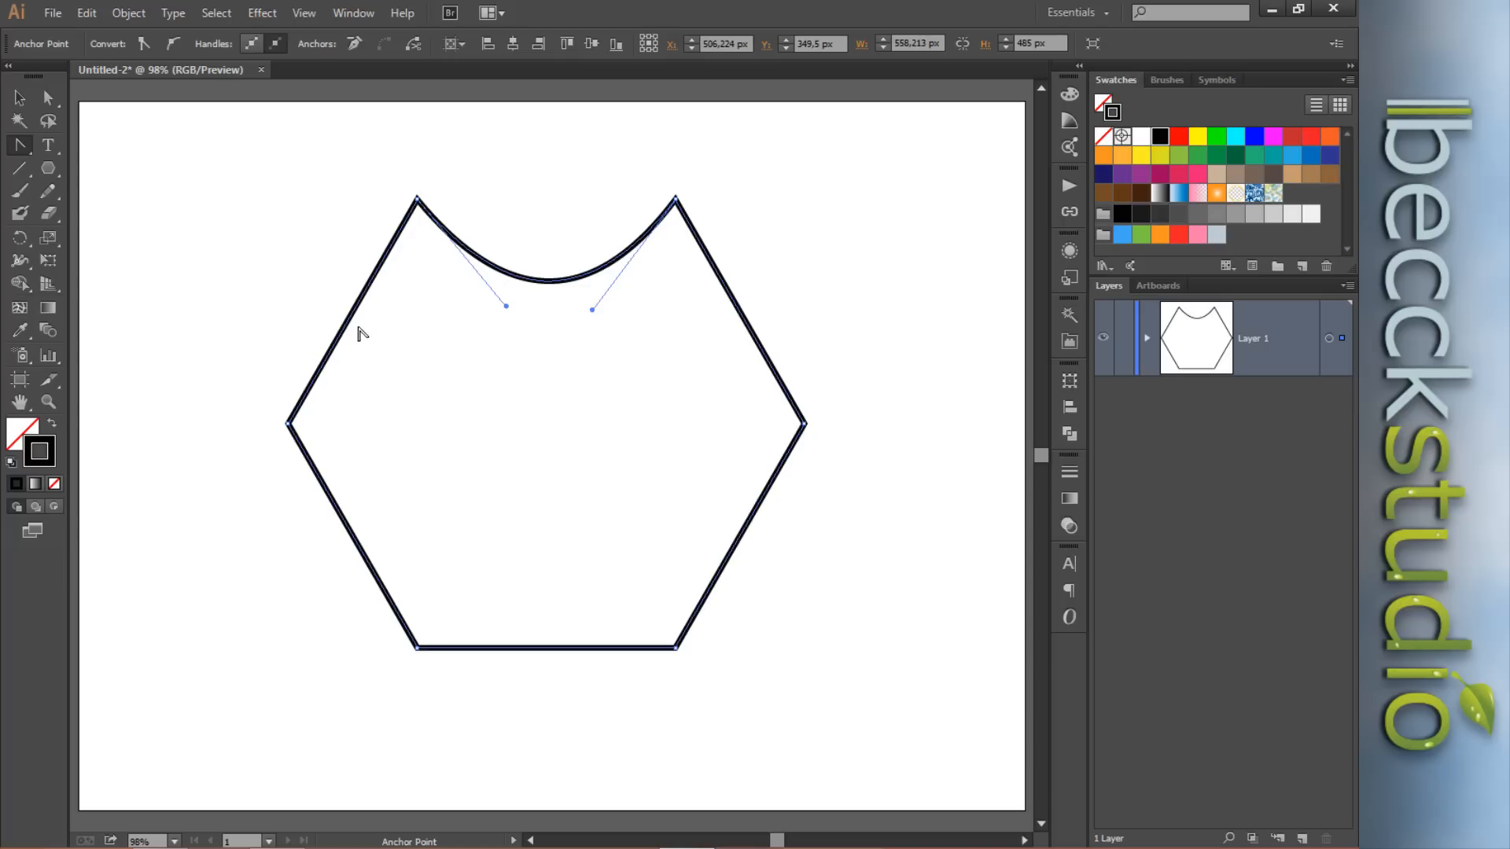
drag(355, 323, 399, 352)
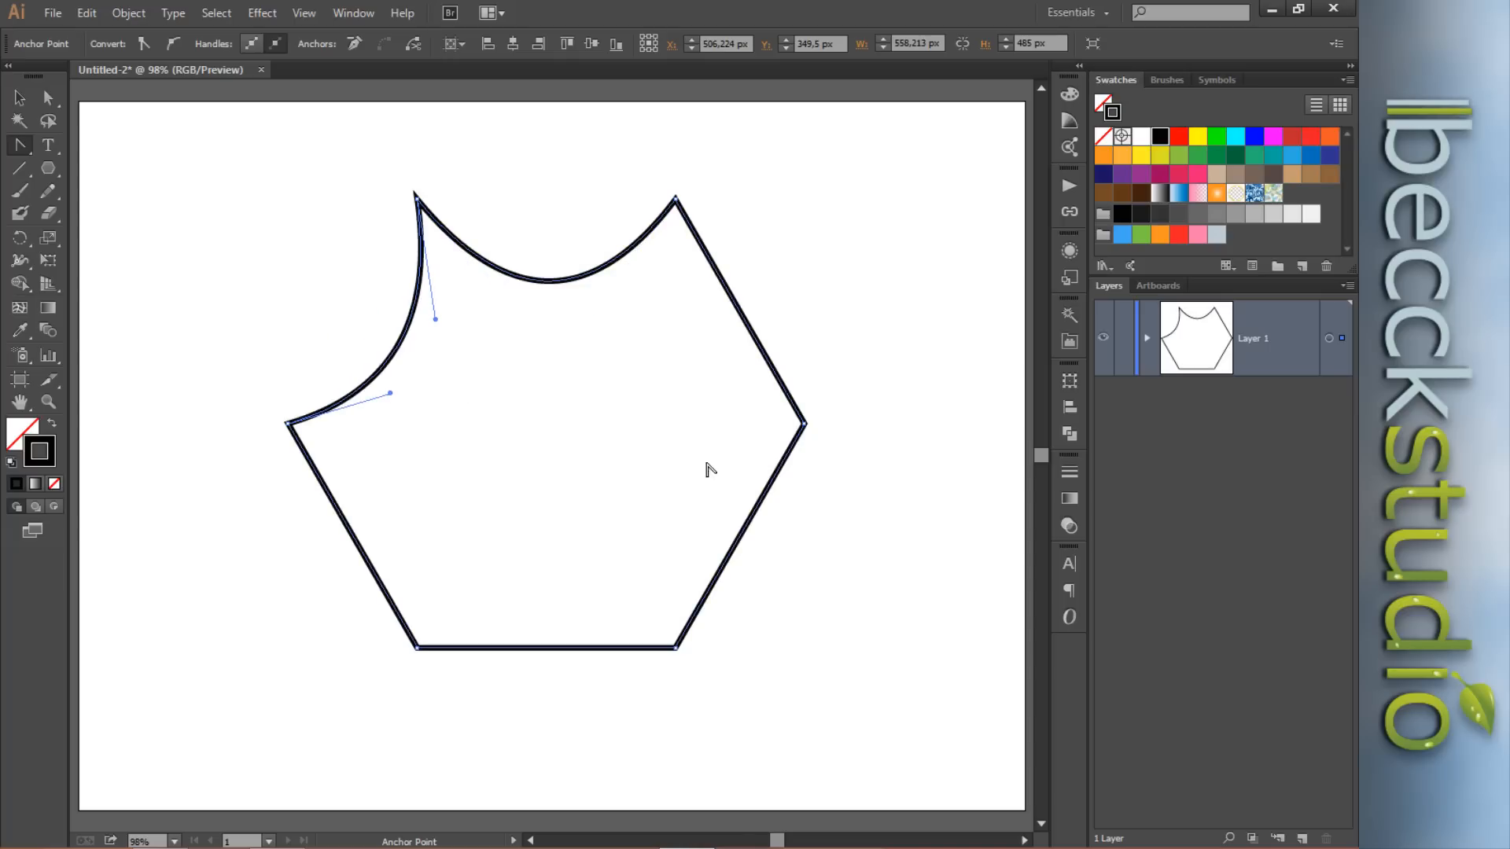
drag(743, 539, 638, 466)
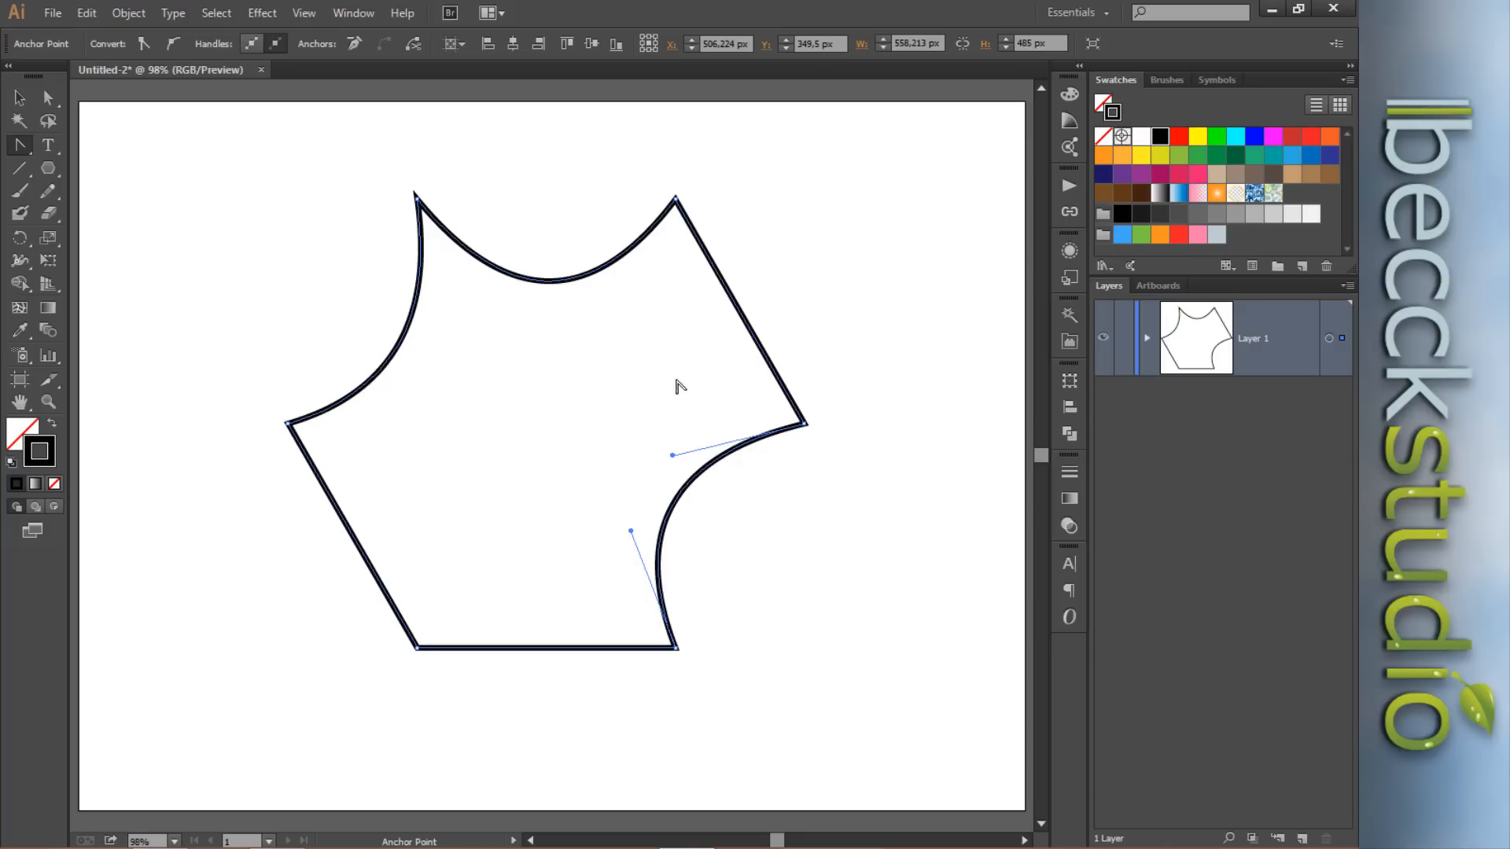
drag(739, 326, 652, 307)
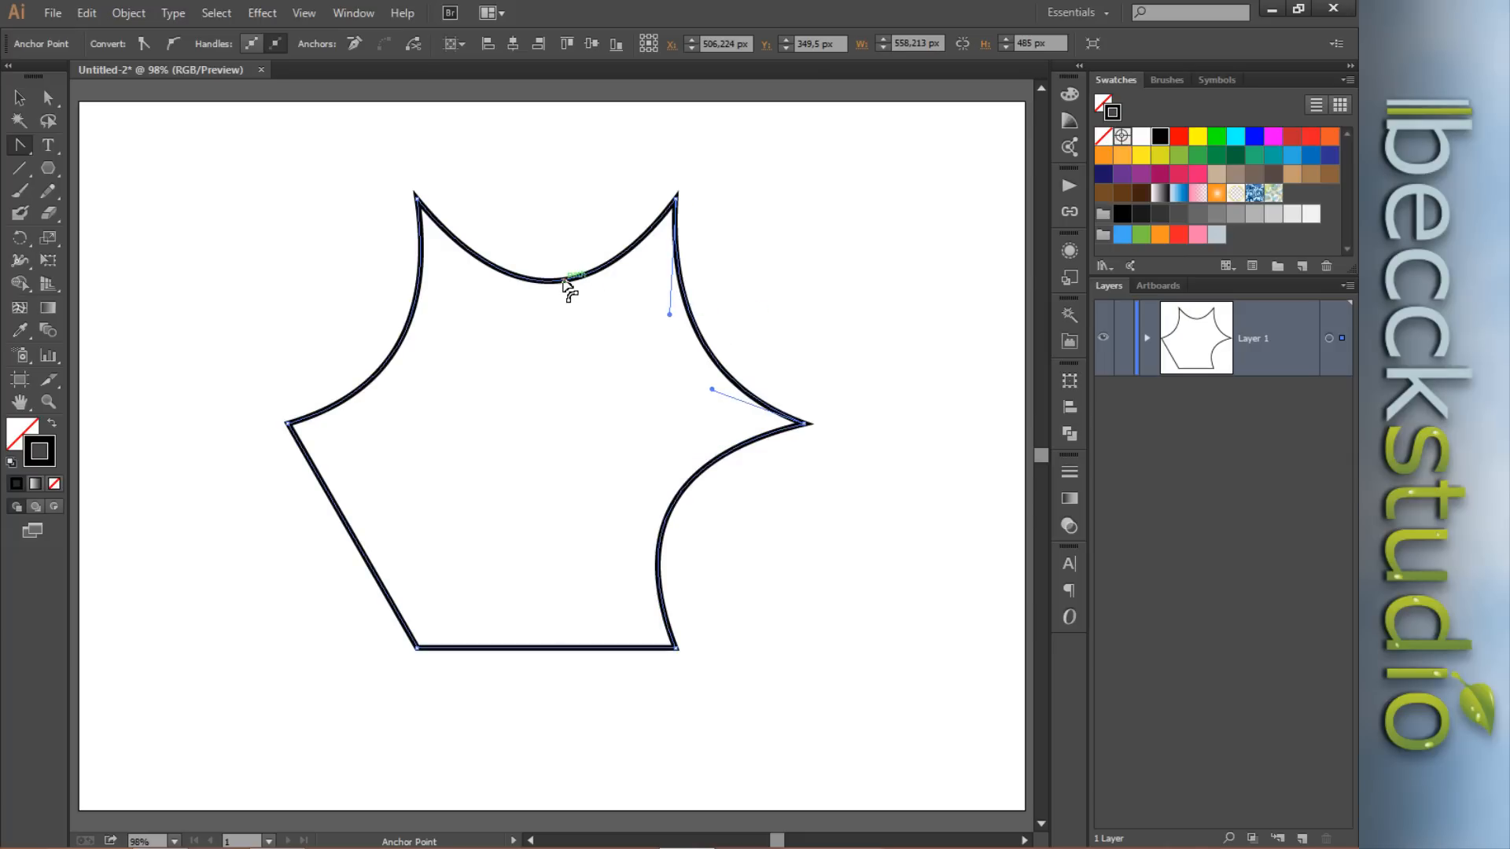
drag(569, 284, 600, 307)
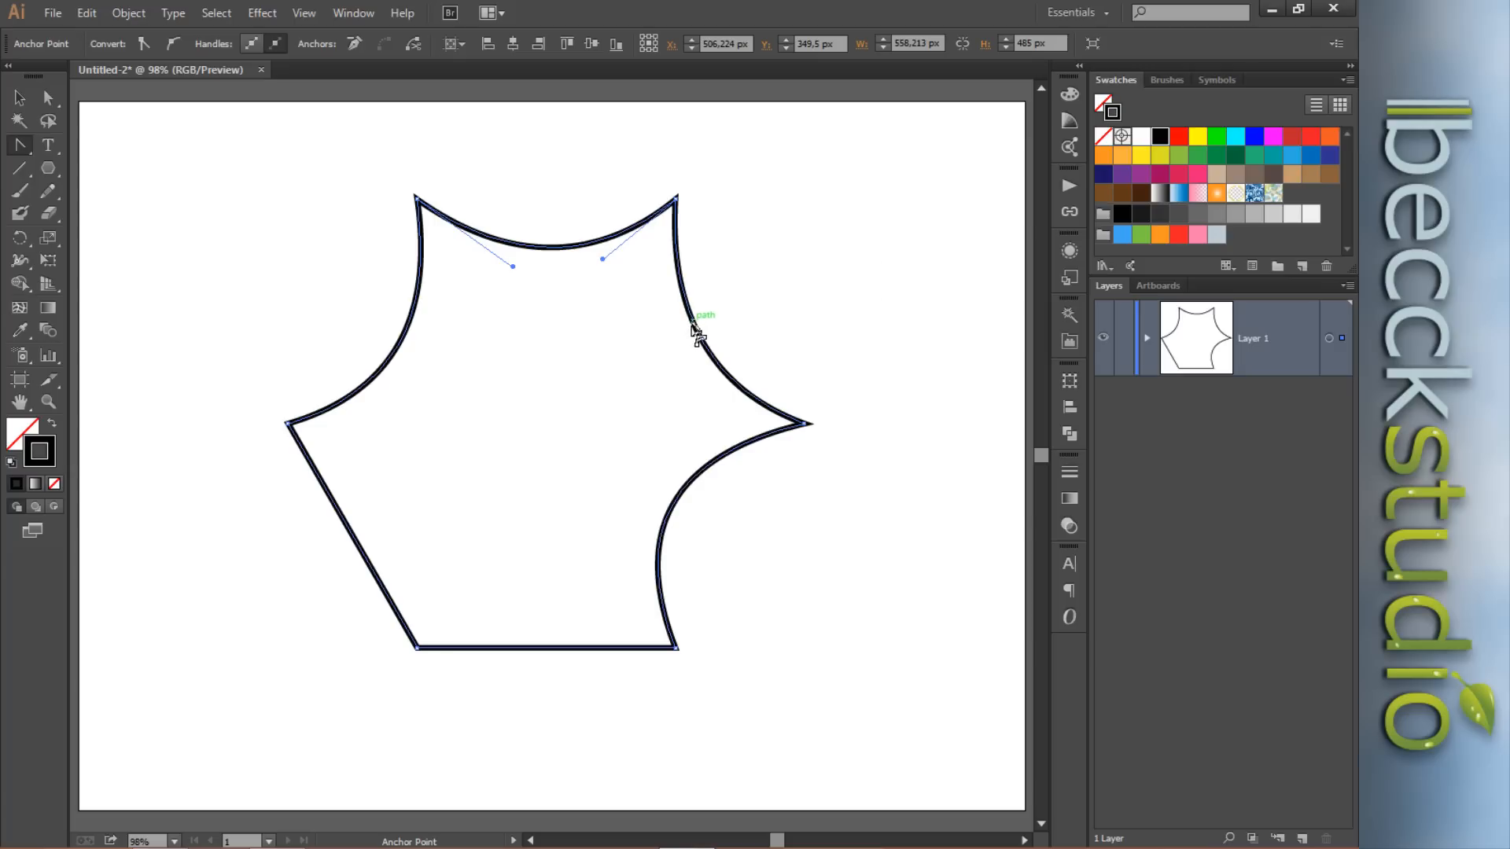
drag(702, 342, 685, 340)
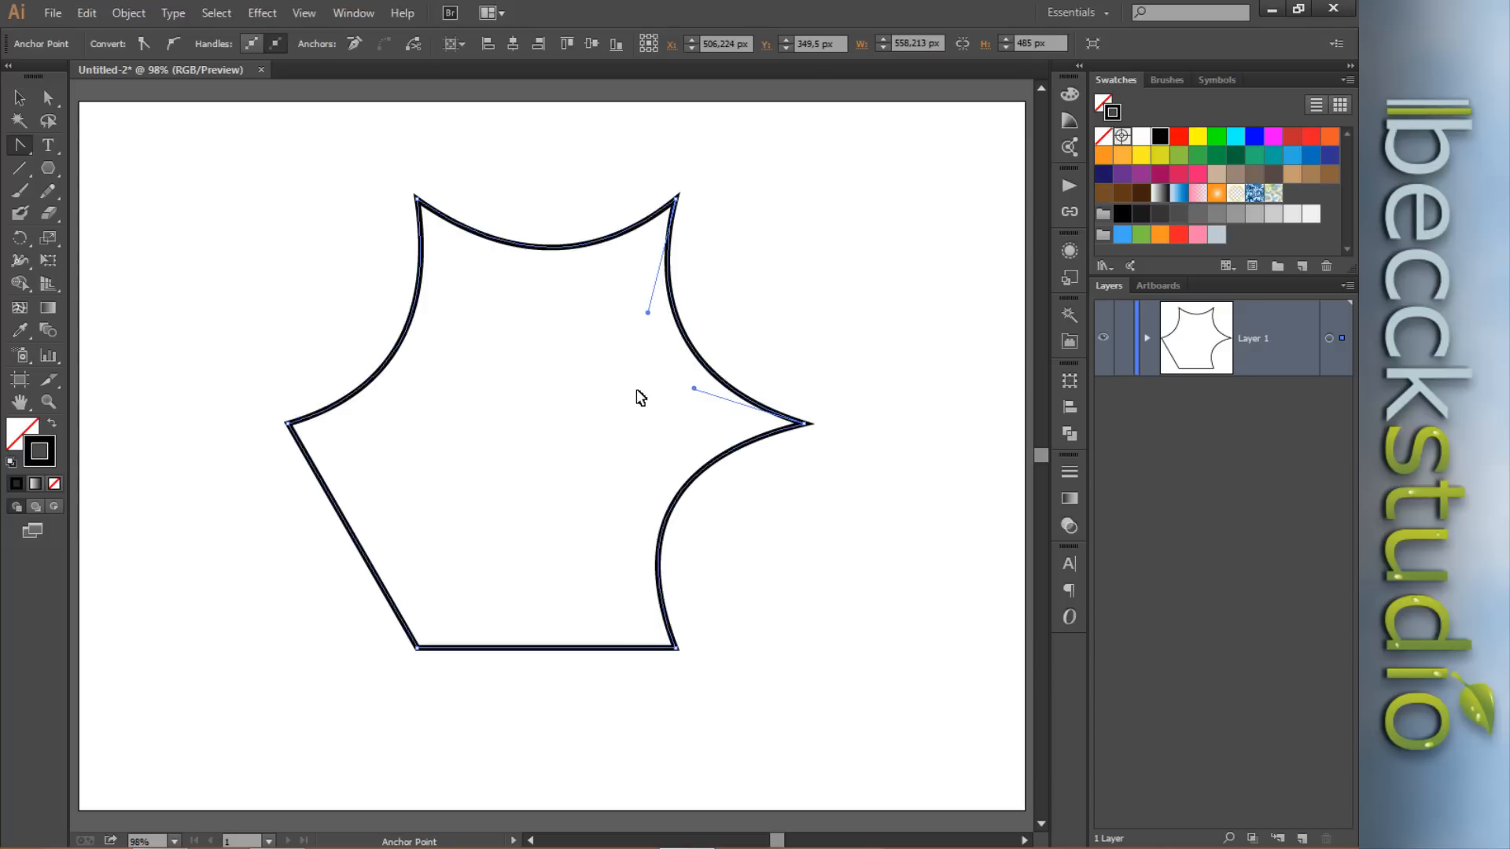
Undo all the edge bends on the hexagon.
key(ctrl+z)
key(ctrl+z)
key(ctrl+z)
key(ctrl+z)
key(ctrl+z)
key(ctrl+z)
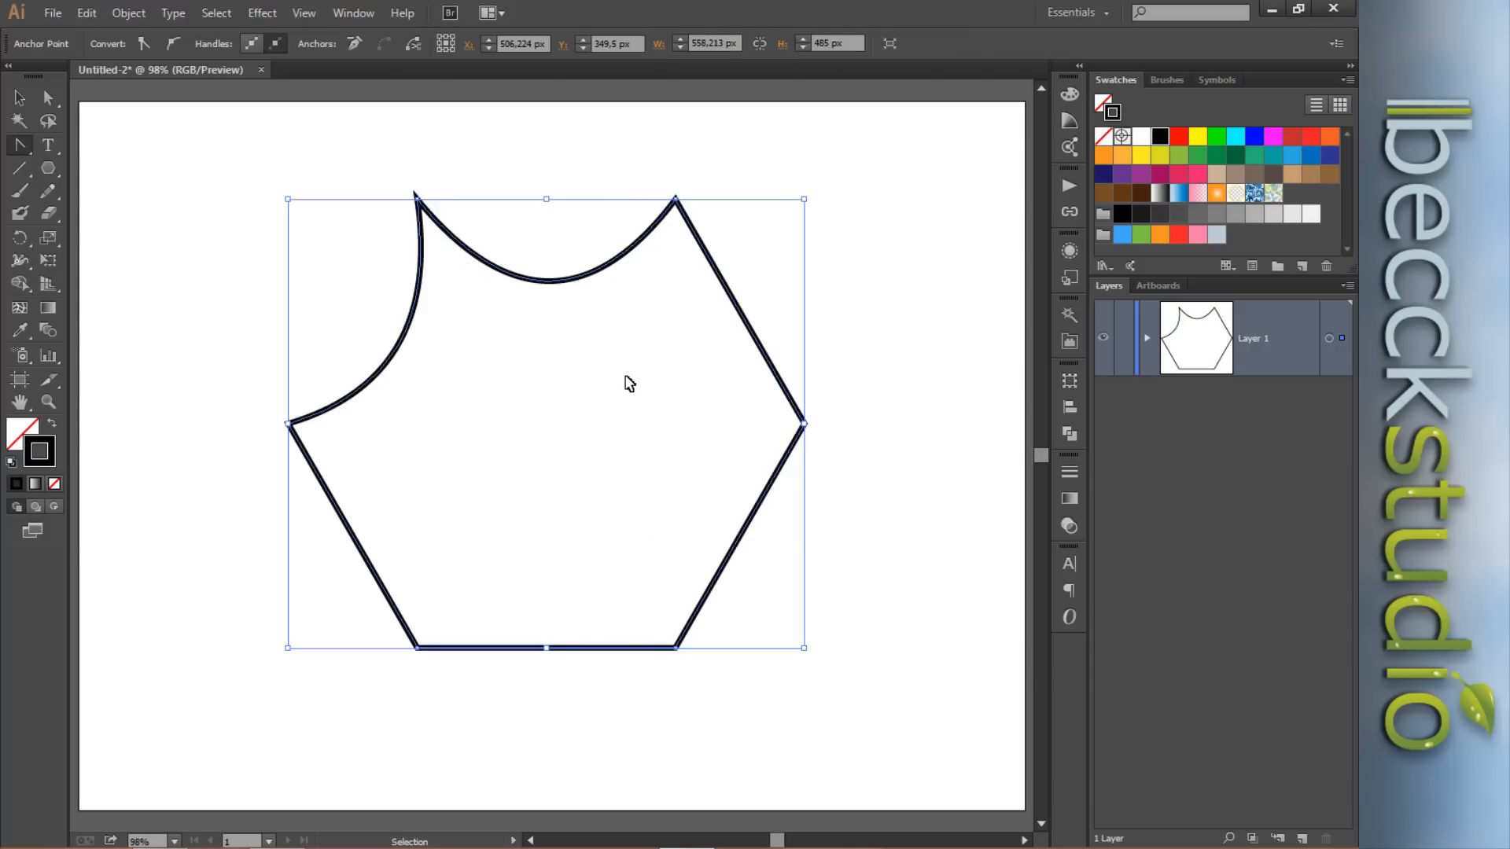
key(ctrl+z)
key(ctrl+z)
key(ctrl+z)
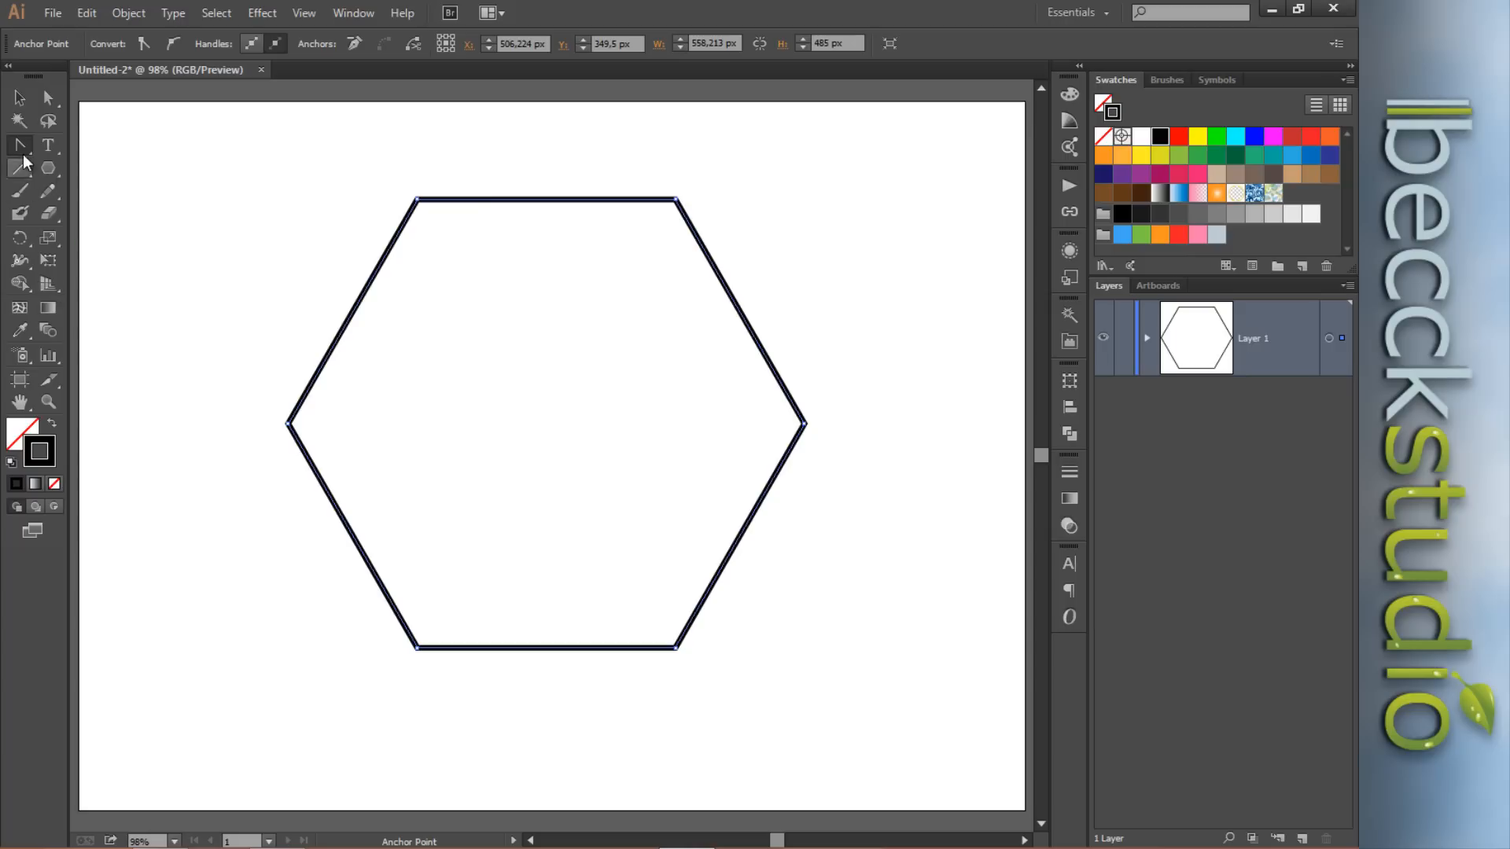
Select the whole hexagon with Direct Selection, round all six corners to about 100 px, and undo the rounding.
drag(22, 148, 106, 214)
click(49, 99)
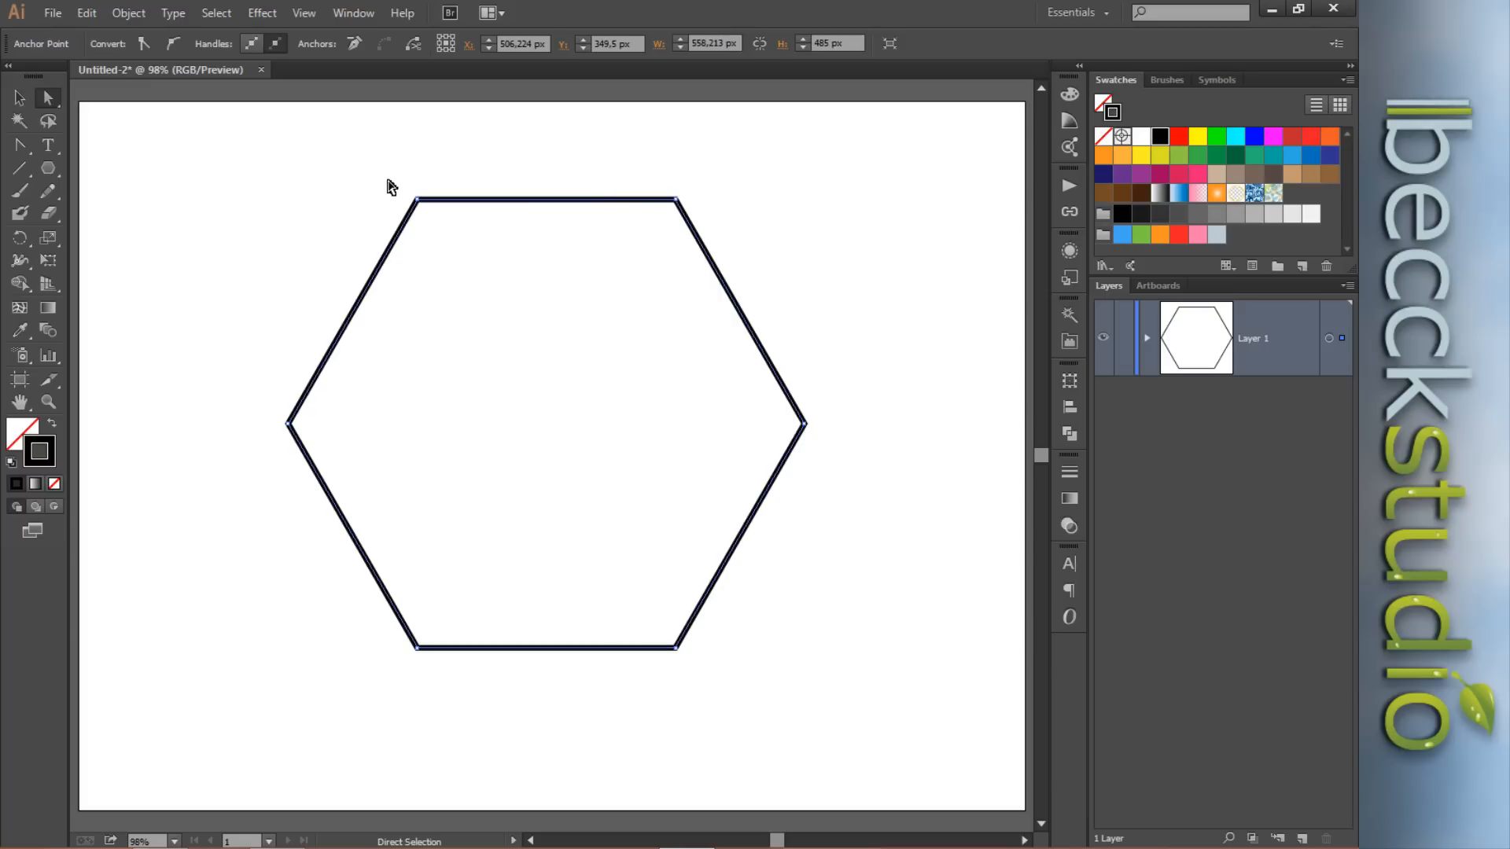
drag(163, 153, 898, 722)
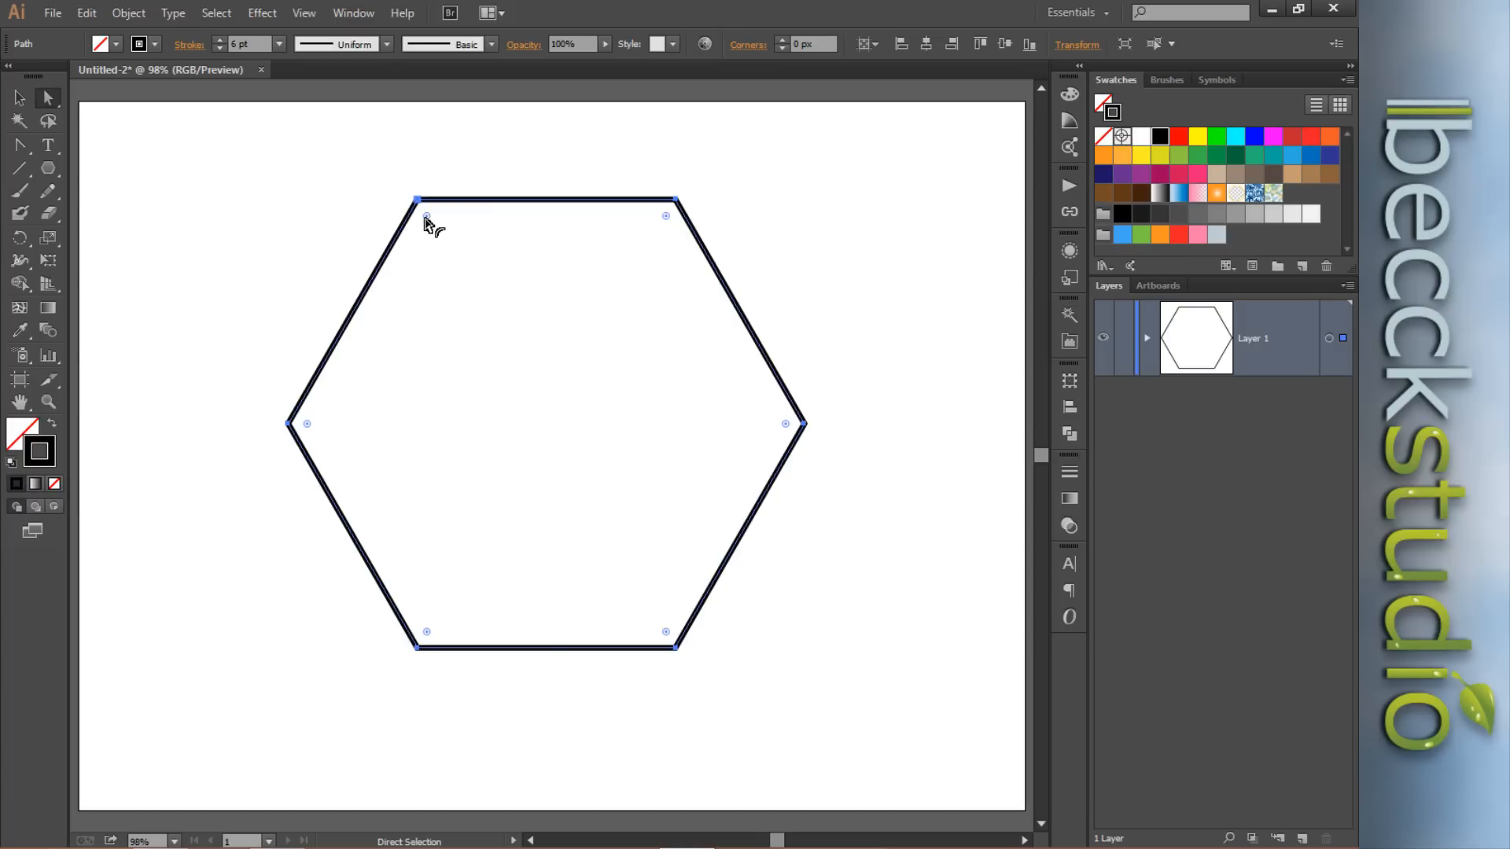
drag(428, 218, 454, 313)
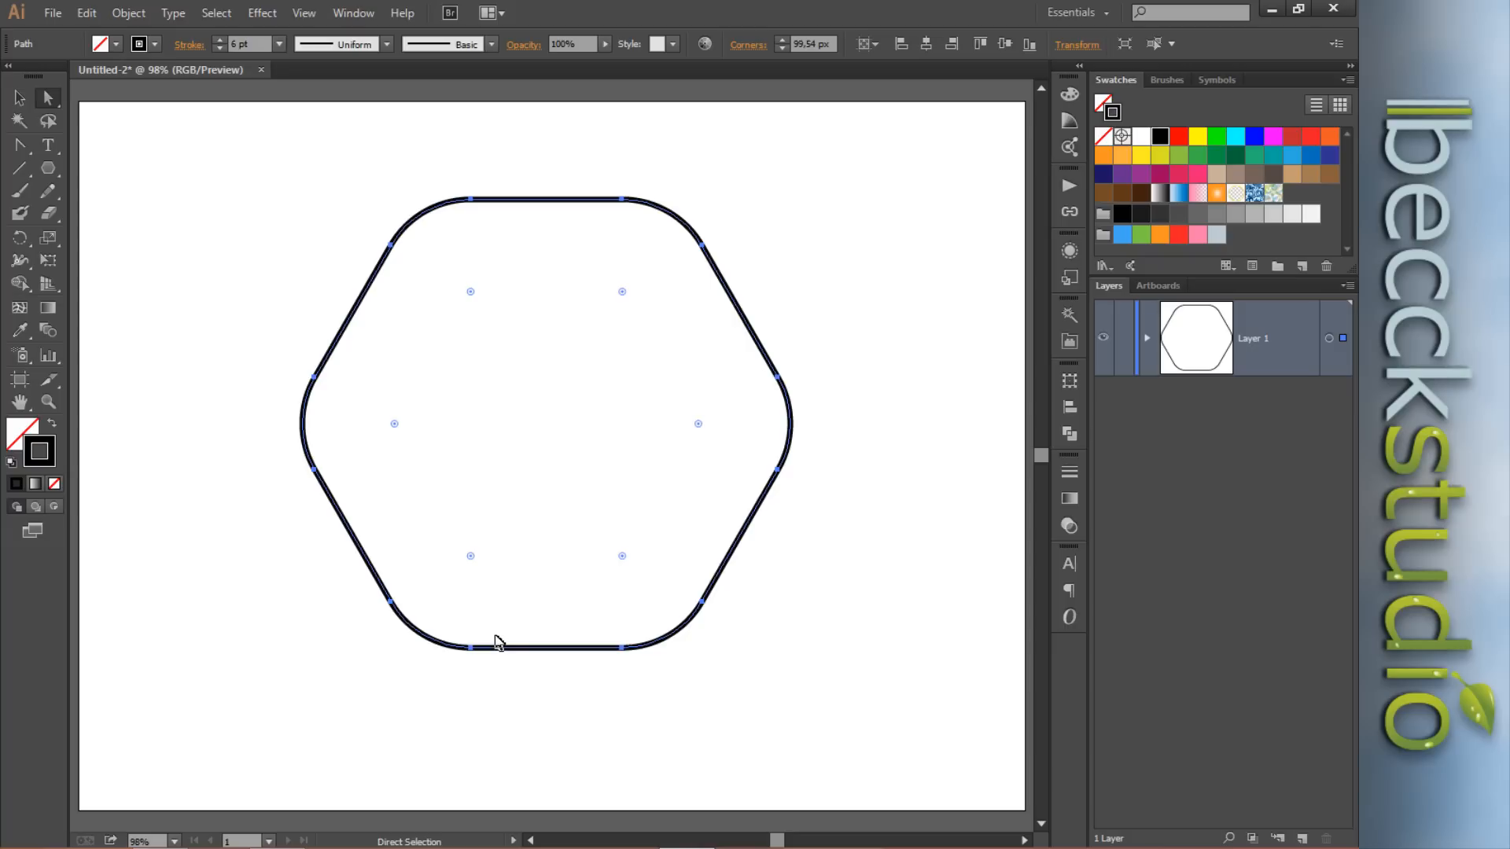
key(ctrl+z)
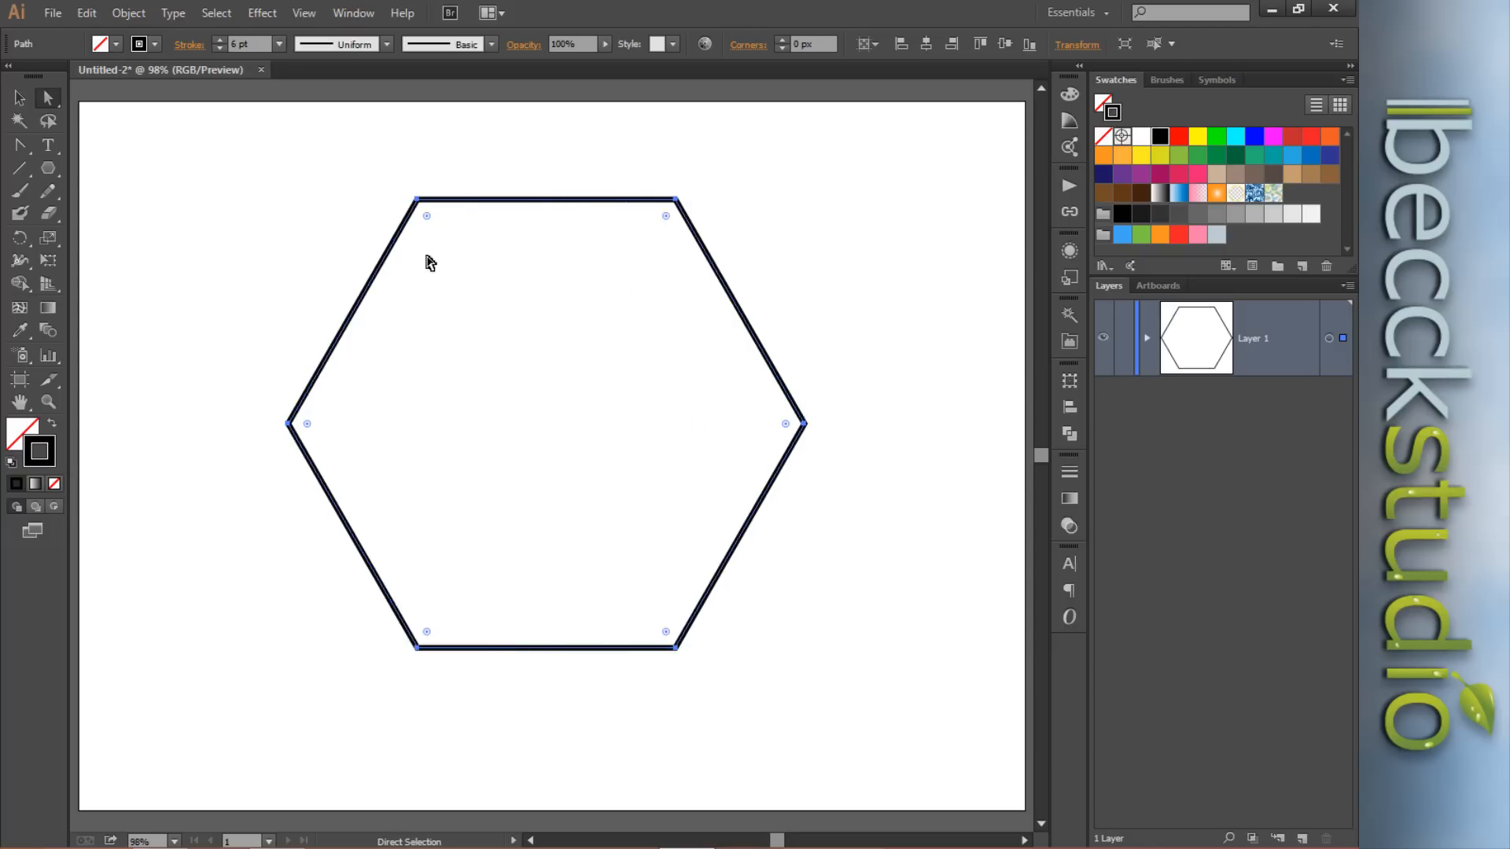
Try a smaller rounding of about 19 px on all the hexagon's corners, undo it and deselect the shape.
drag(427, 219, 433, 225)
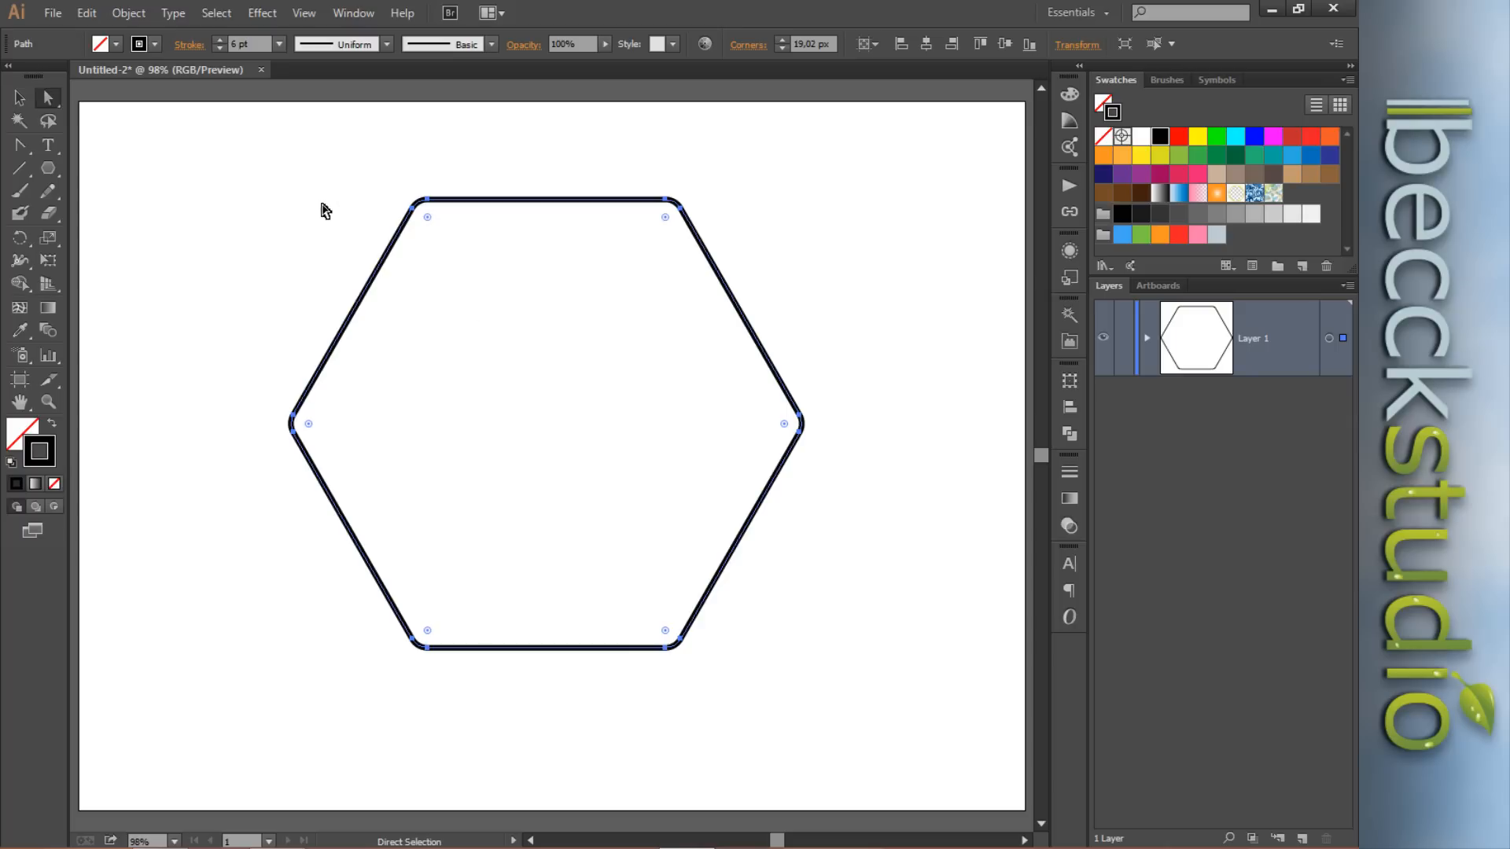
key(v)
key(a)
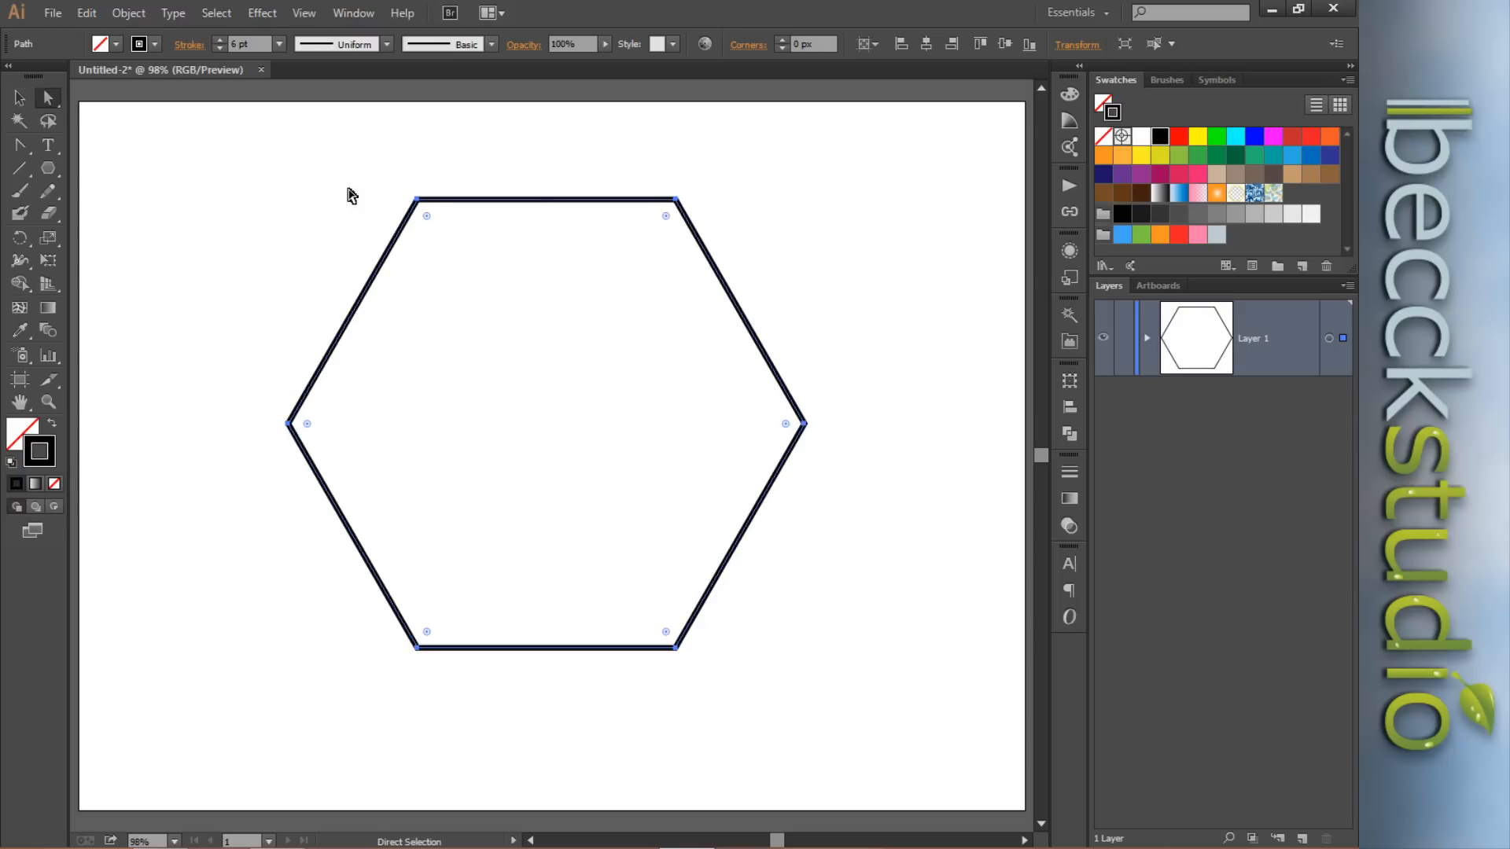
key(ctrl+z)
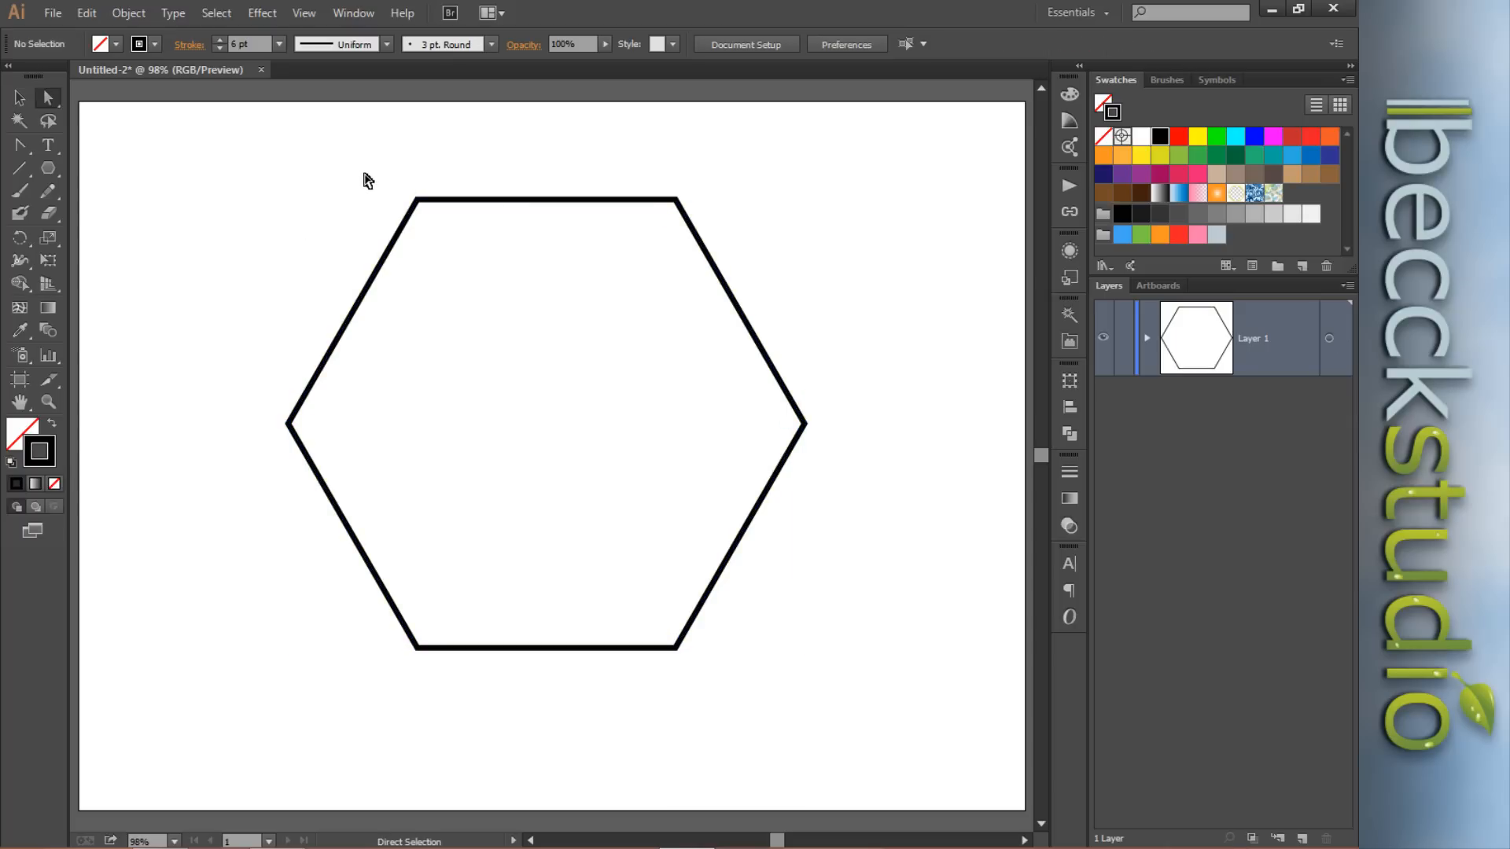
Round the hexagon's upper-left corner to about 82 px, and also round the lower-right, far-left and far-right corners individually.
drag(361, 172, 457, 233)
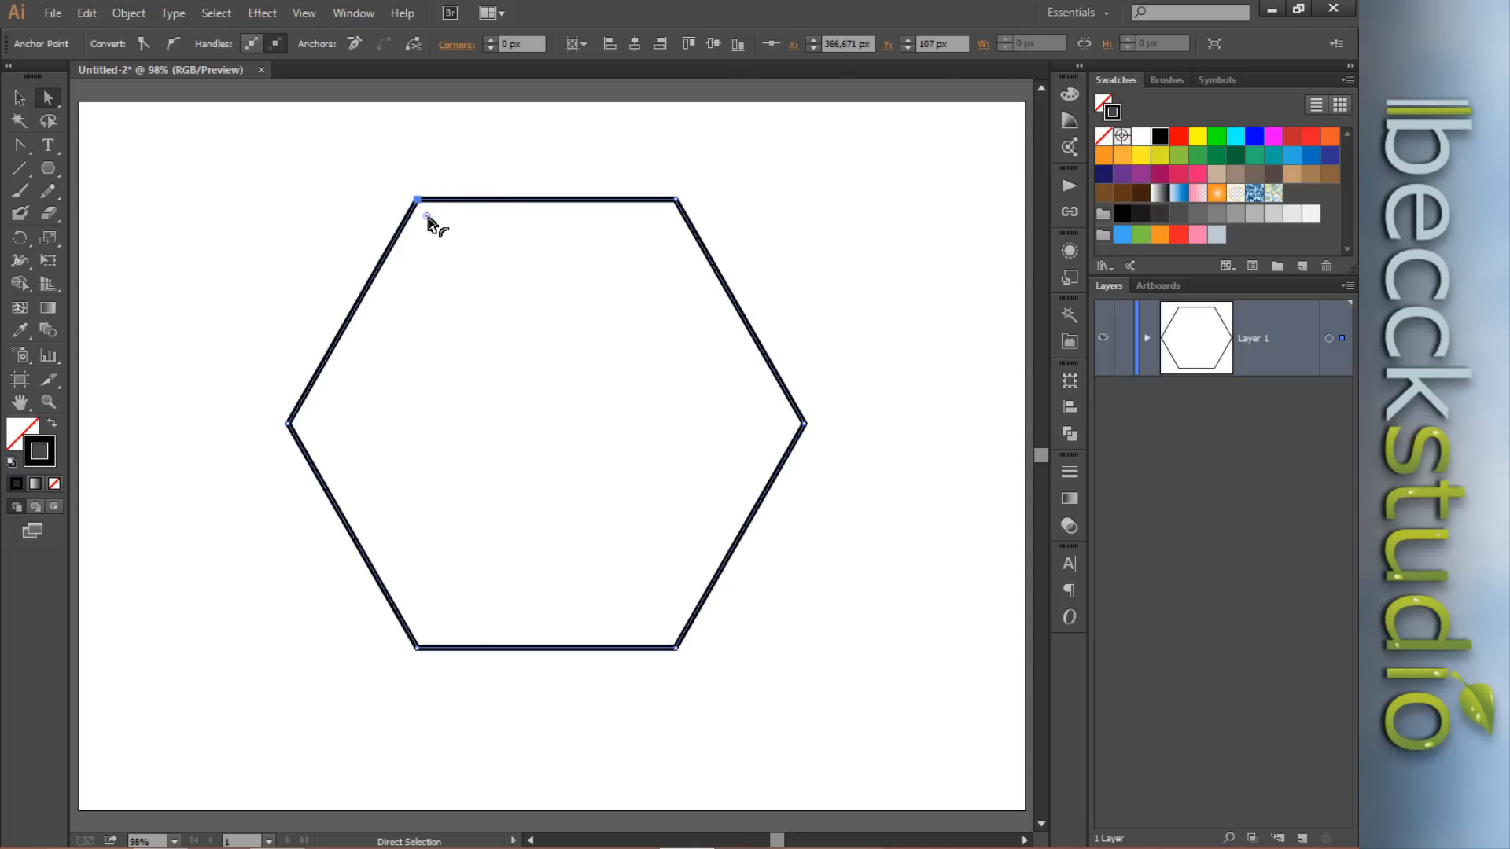
drag(425, 219, 476, 276)
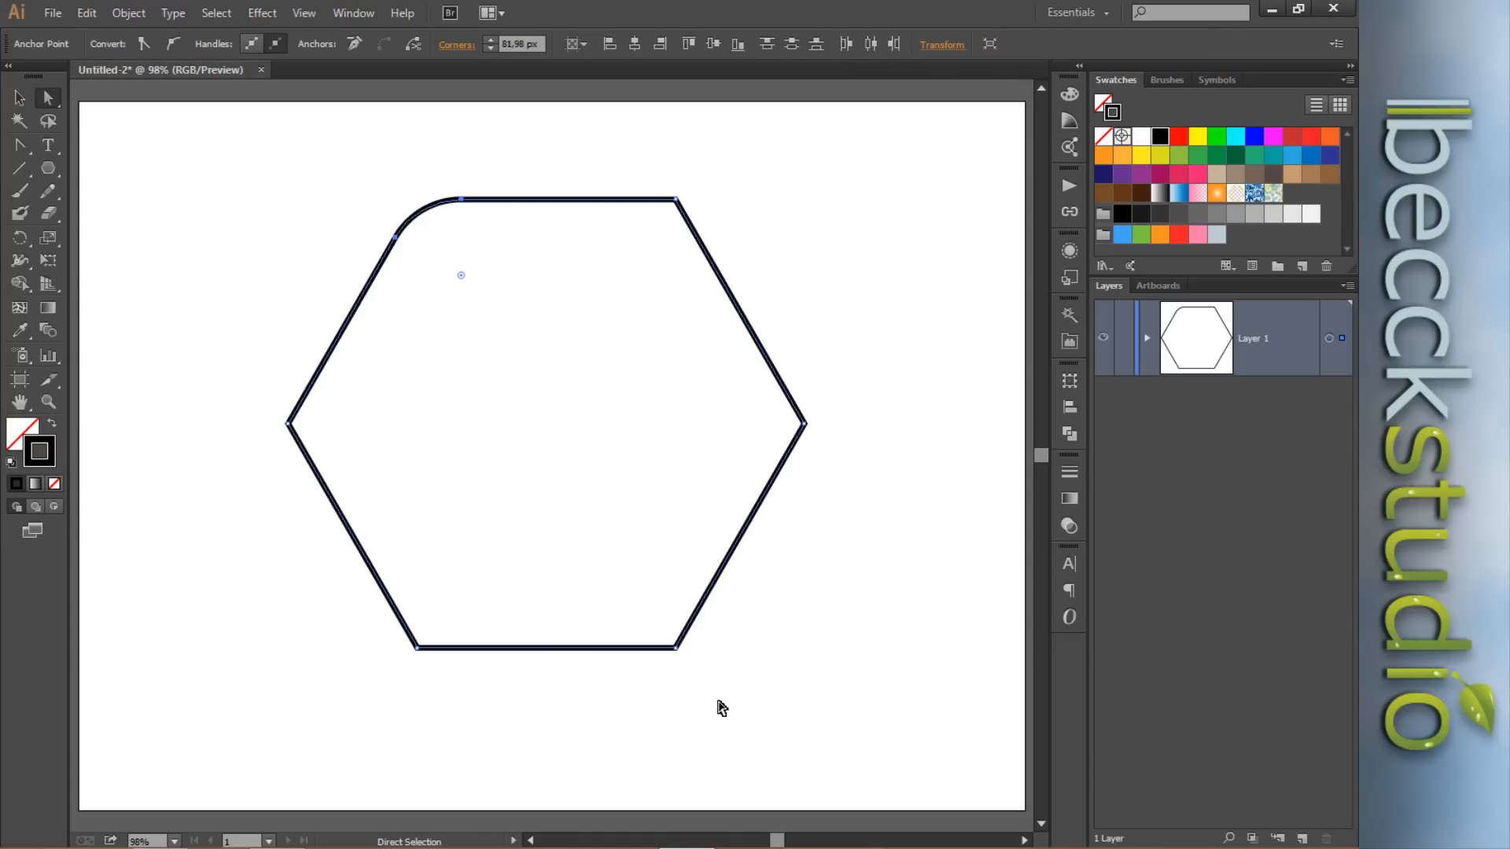
drag(718, 702, 639, 609)
drag(233, 390, 364, 464)
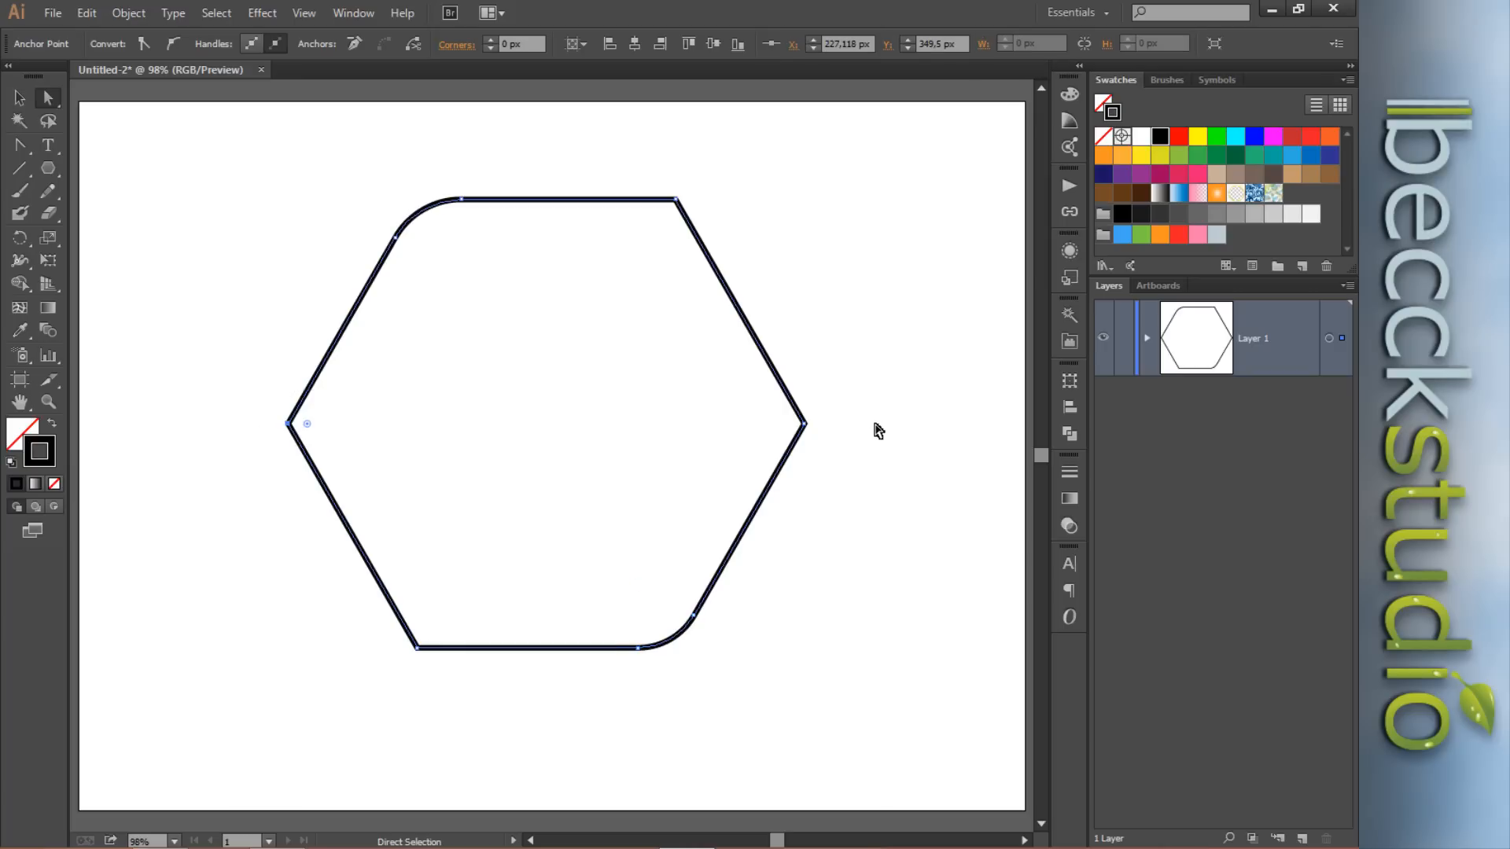
drag(844, 391, 673, 440)
click(212, 275)
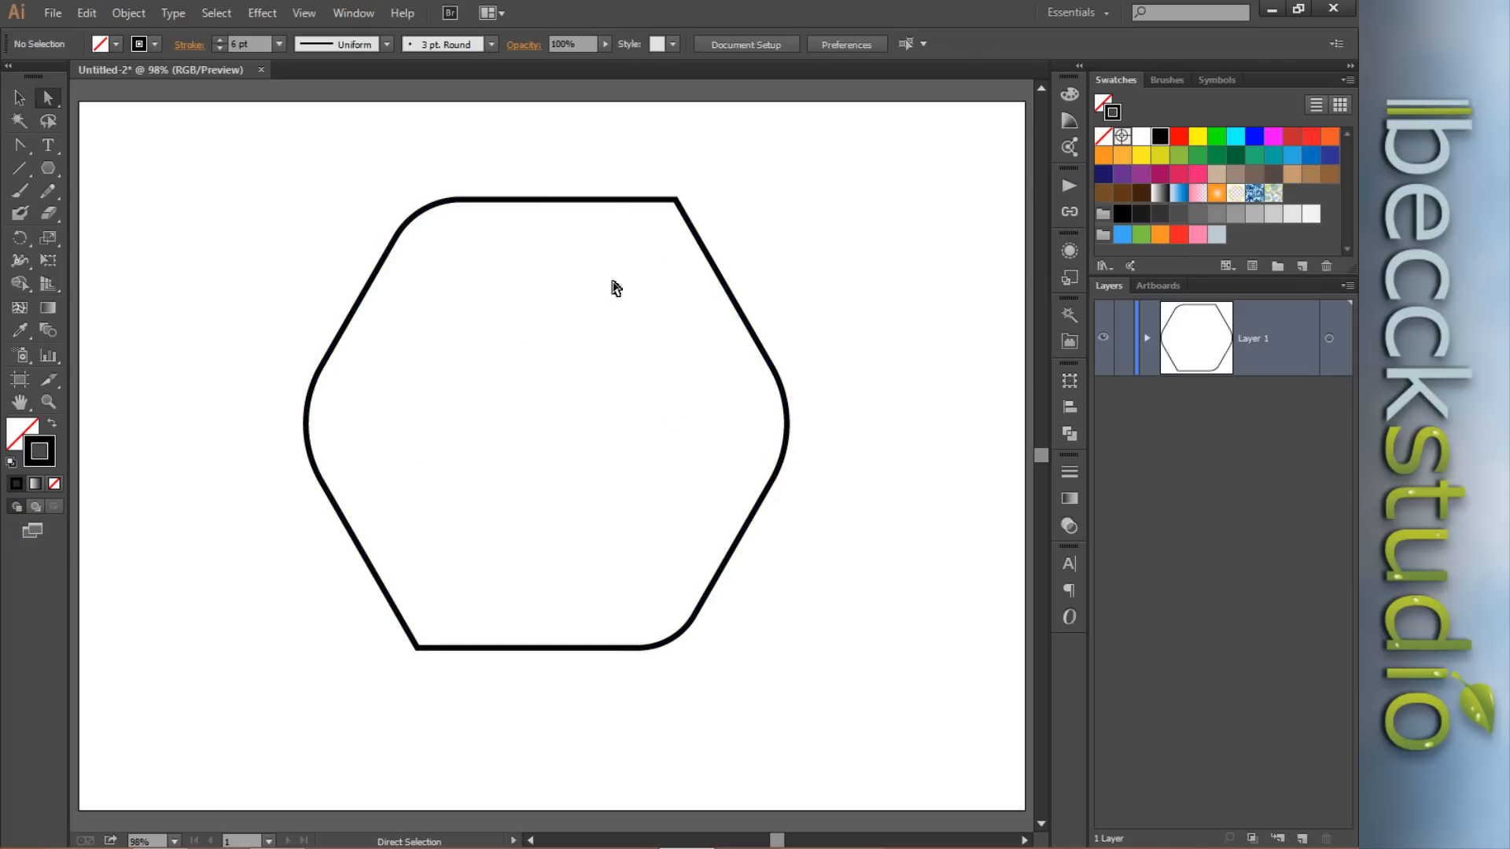
Select all the shape's corners and try the Chamfer and Inverted Round corner styles, finishing on Round.
drag(604, 151, 735, 232)
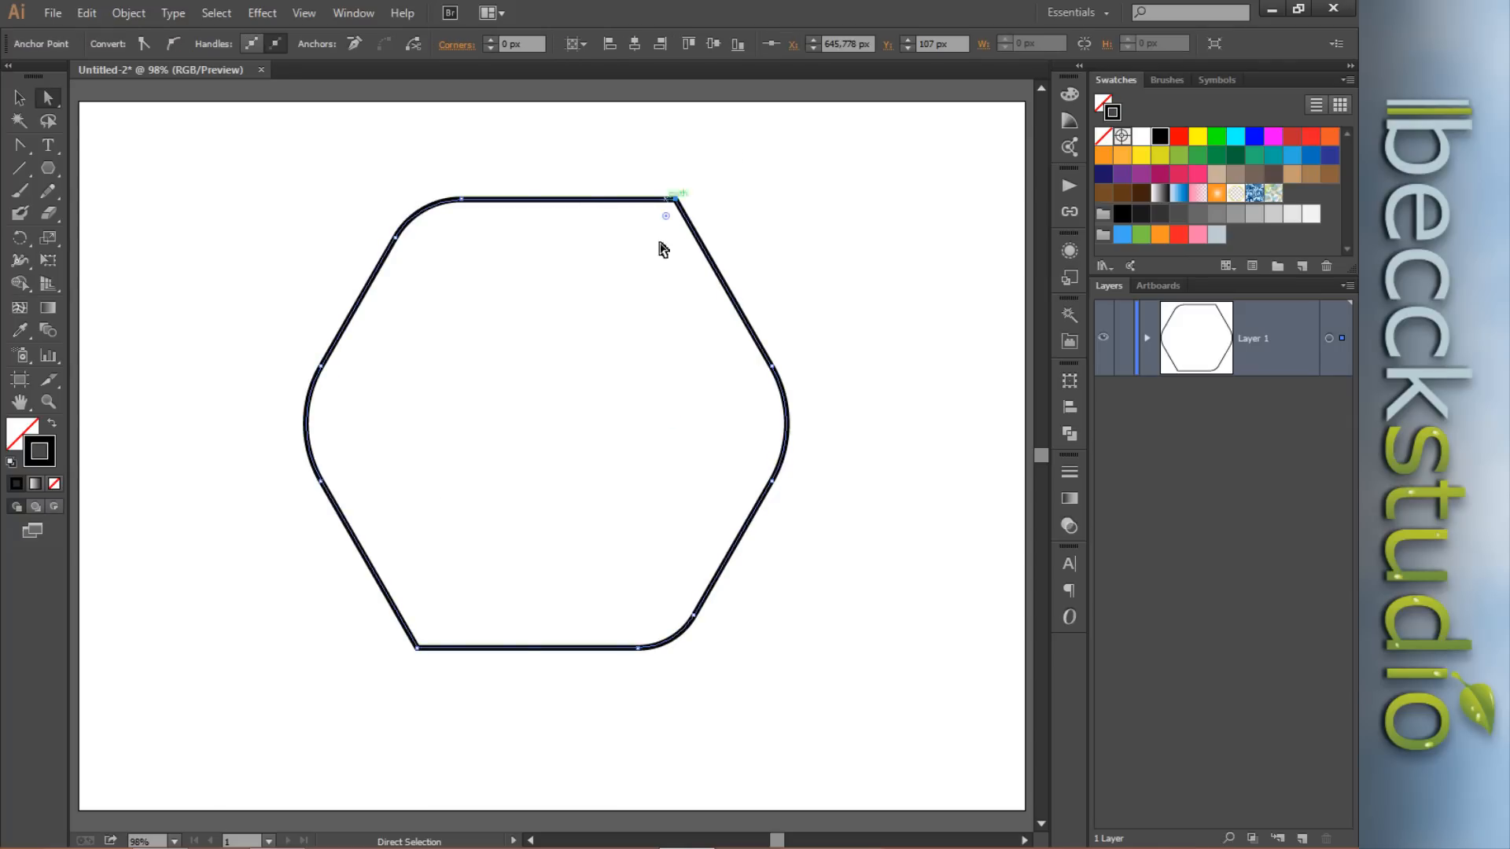
click(299, 198)
drag(217, 167, 823, 692)
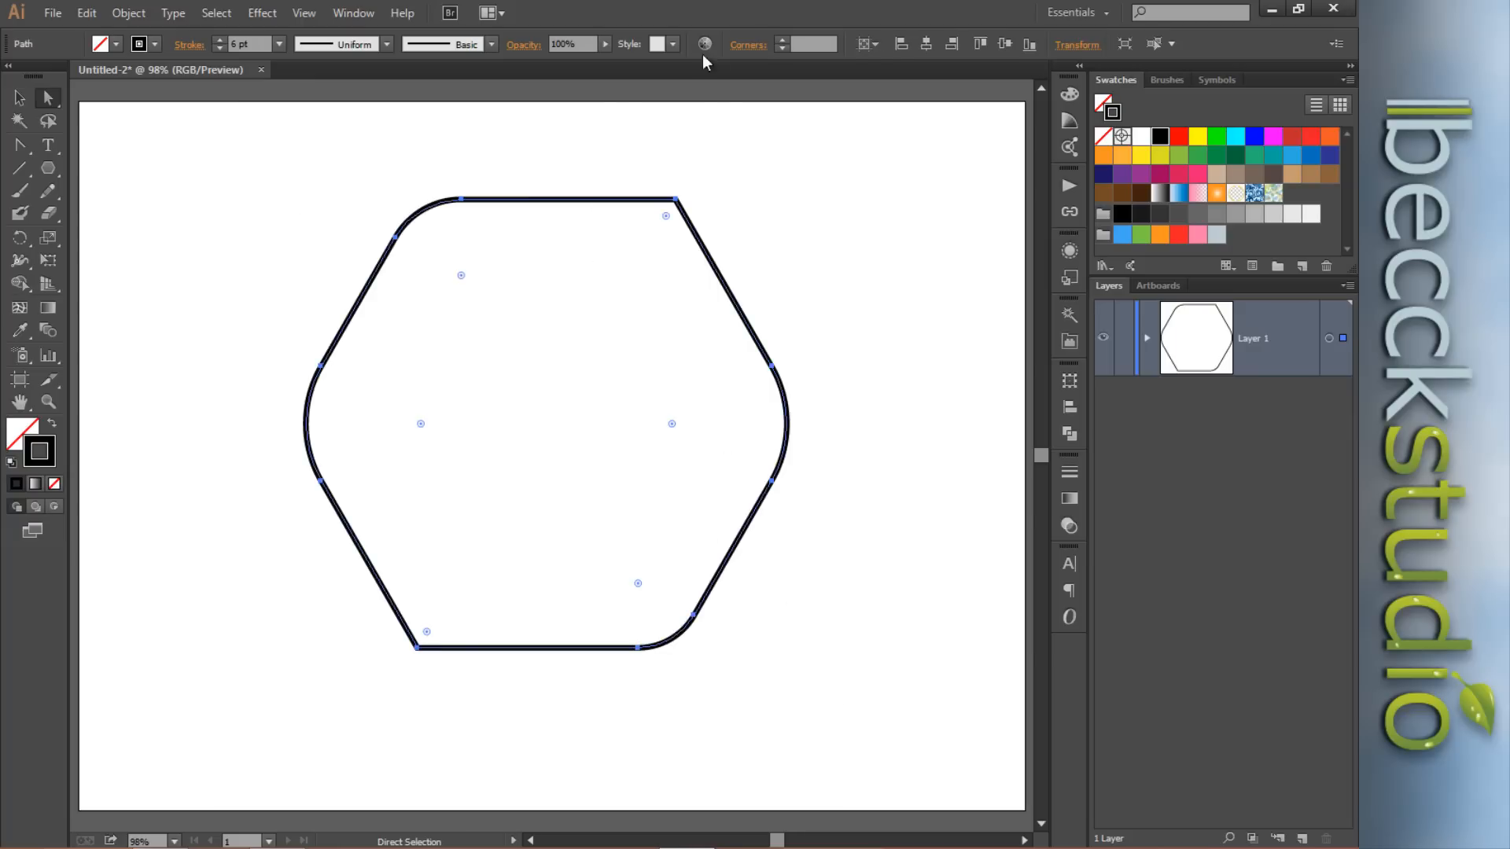
click(747, 48)
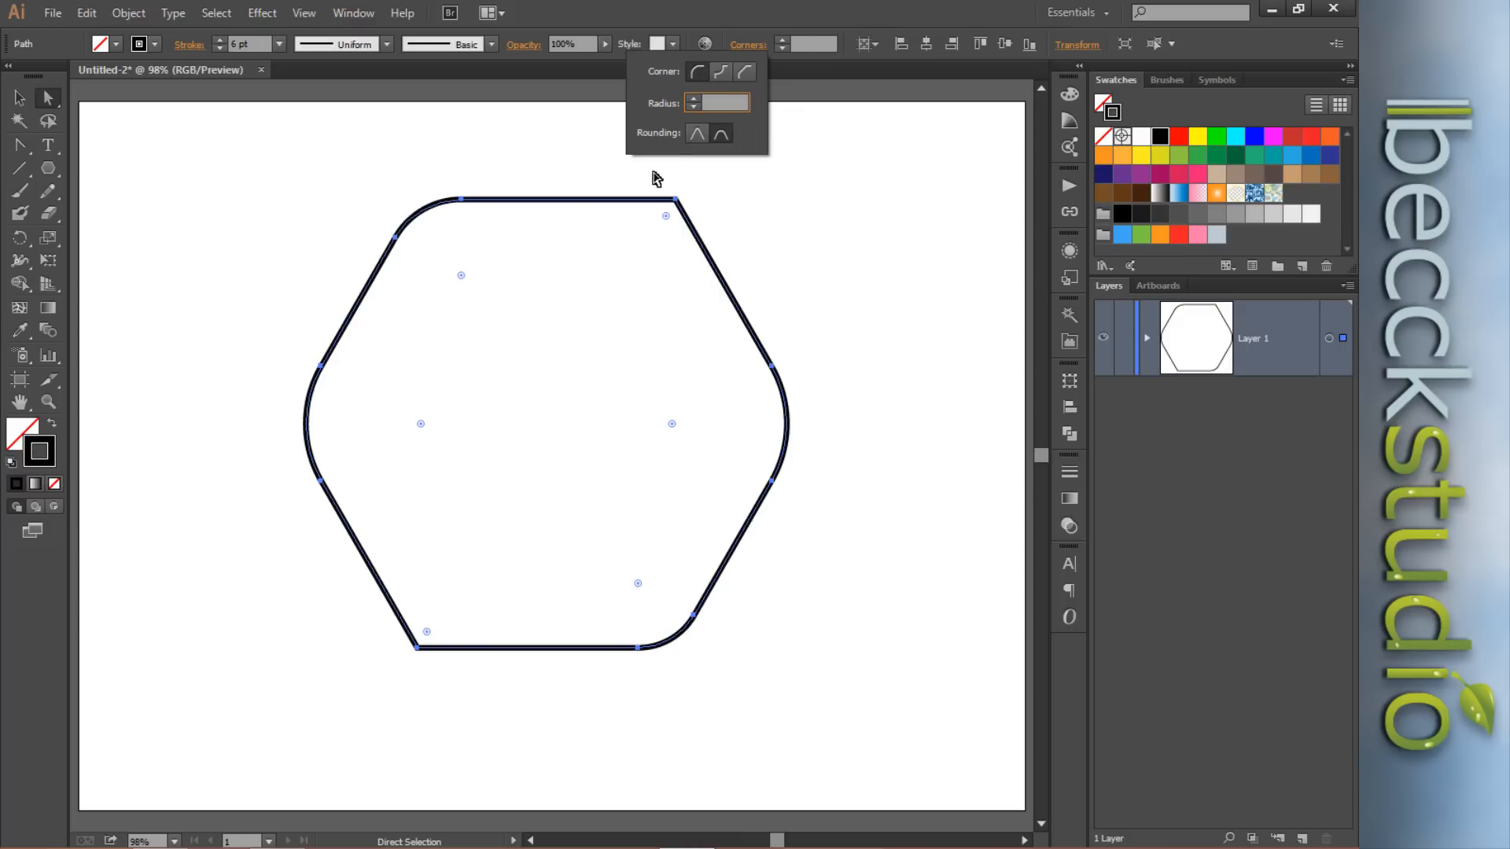
click(744, 72)
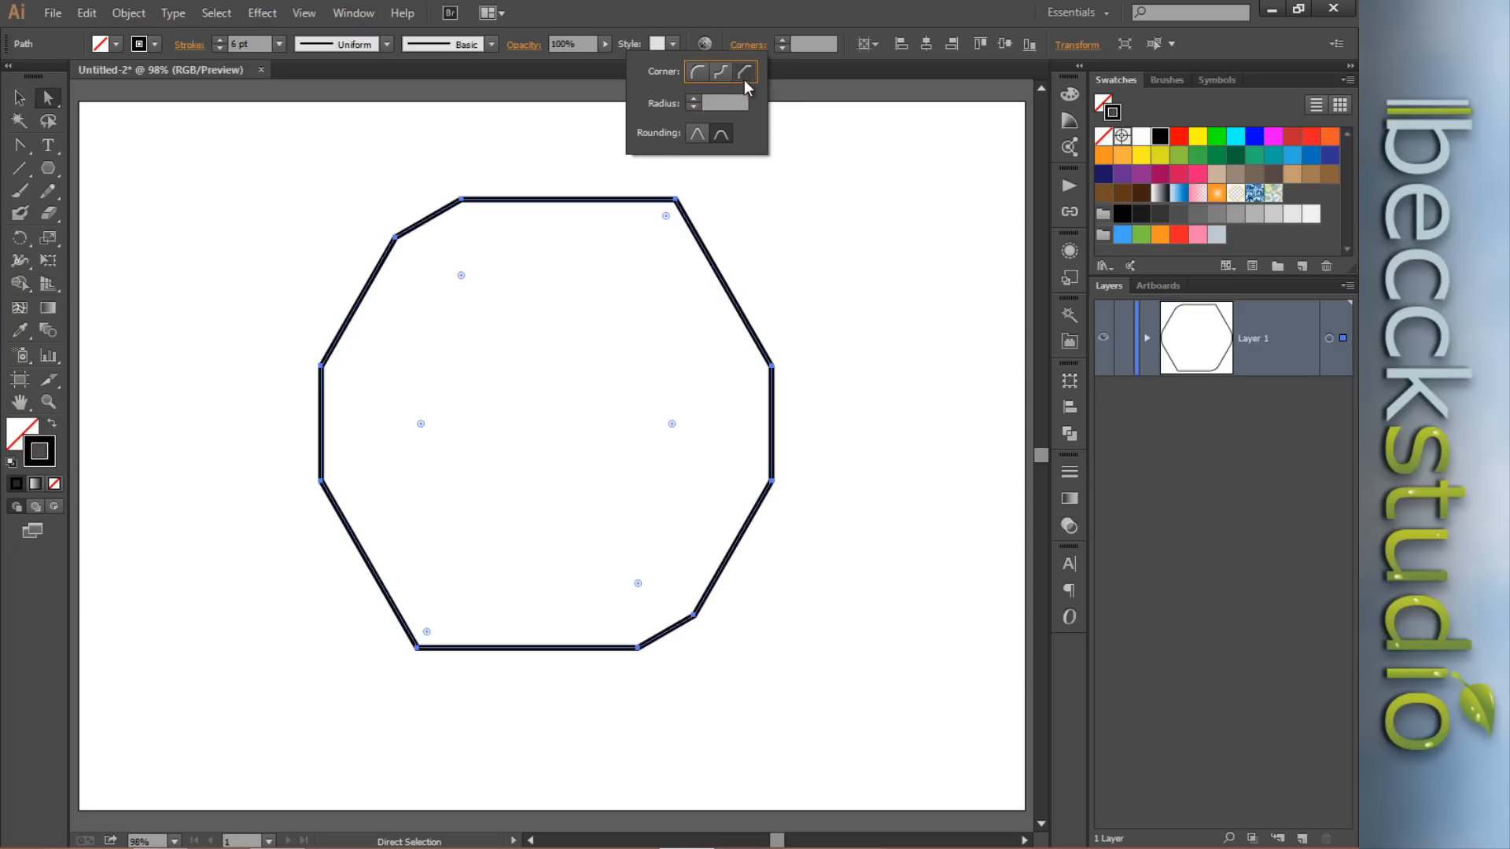
click(722, 73)
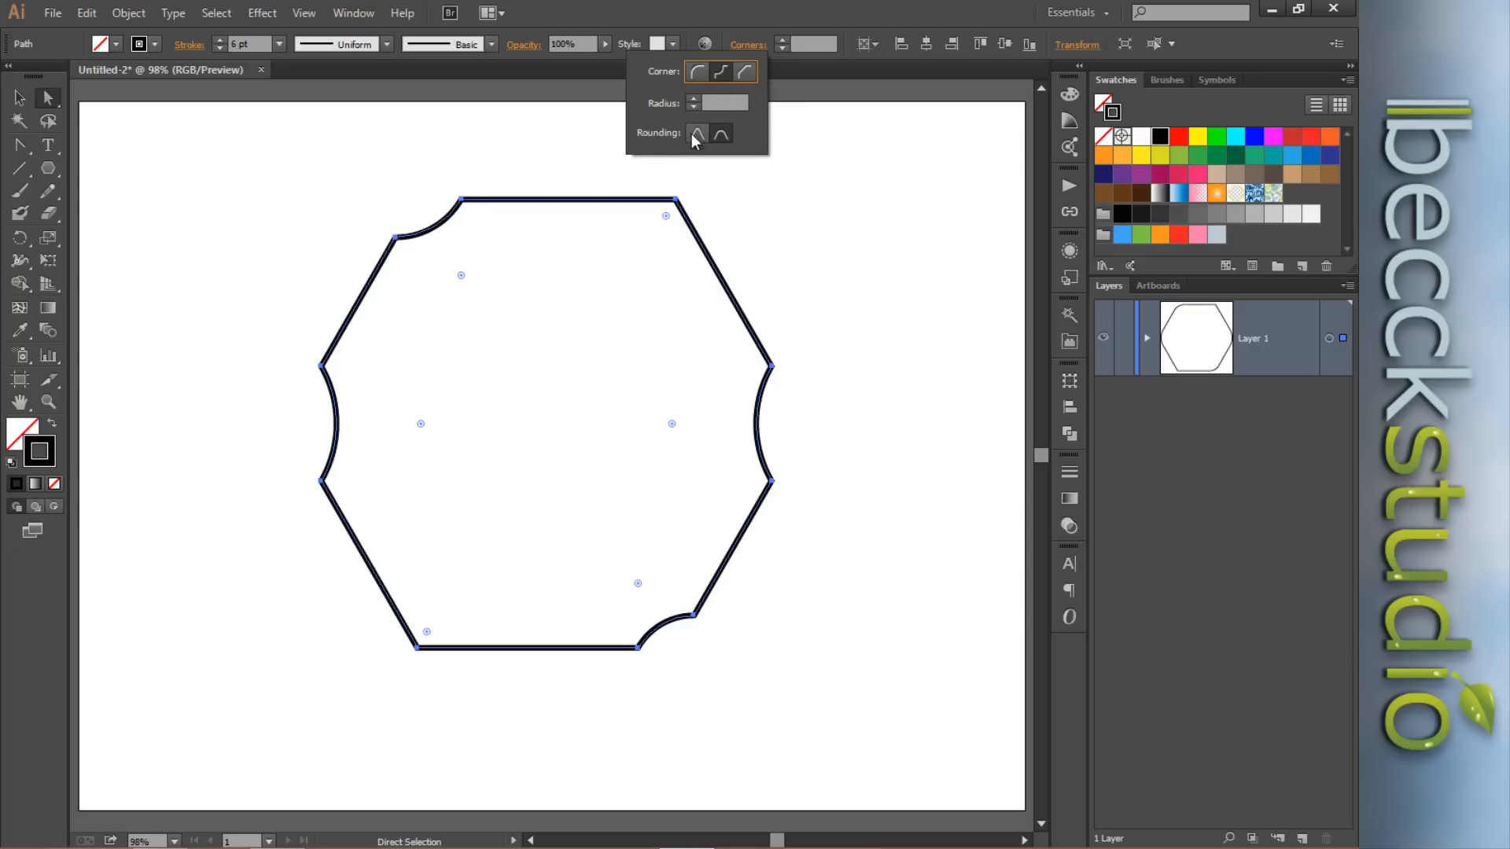
click(696, 73)
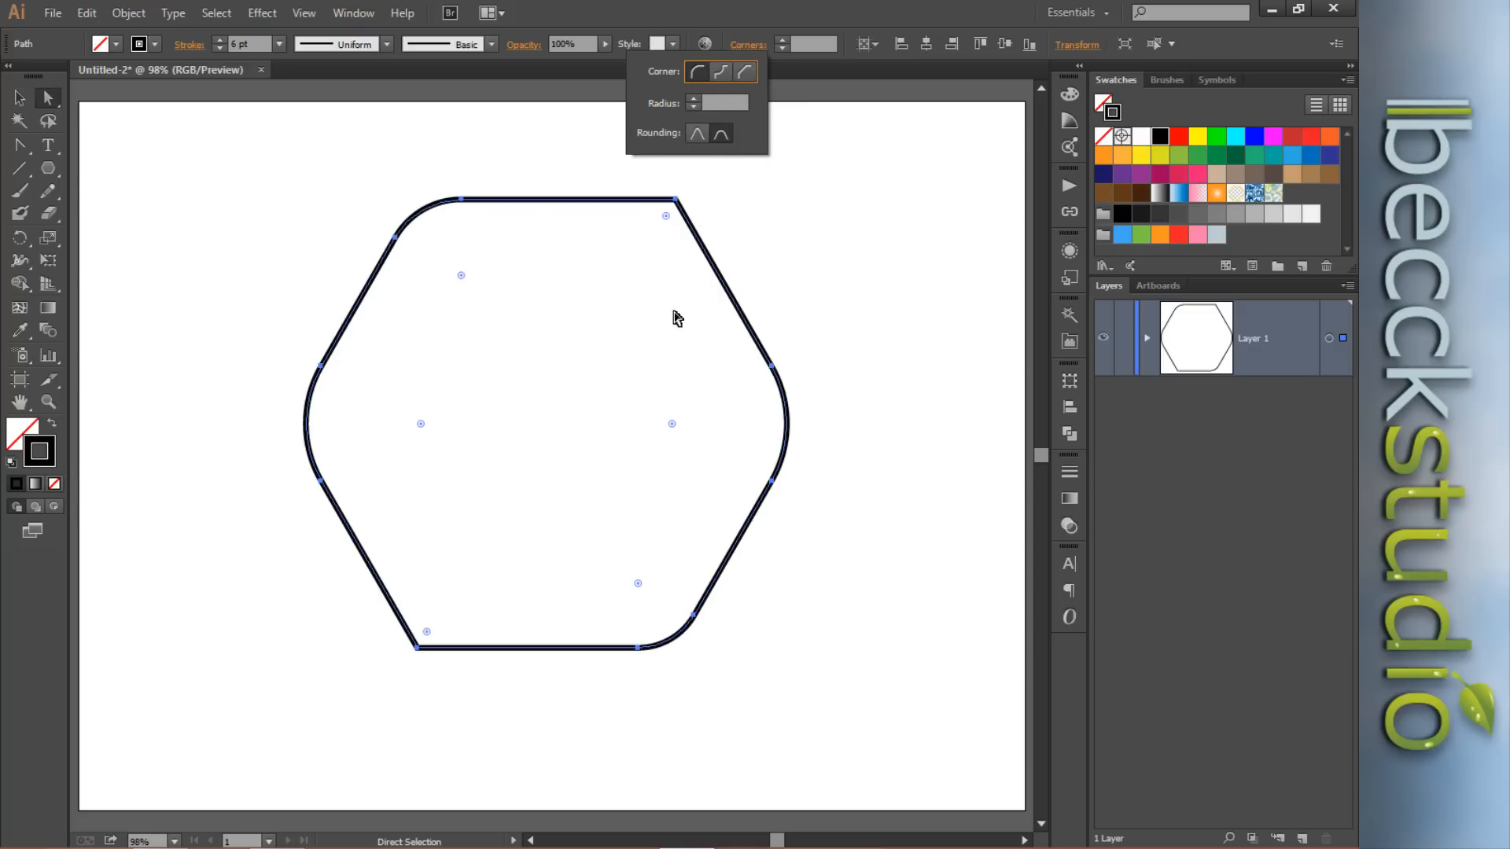
Undo all the individual corner roundings so the hexagon has six sharp corners again.
click(210, 319)
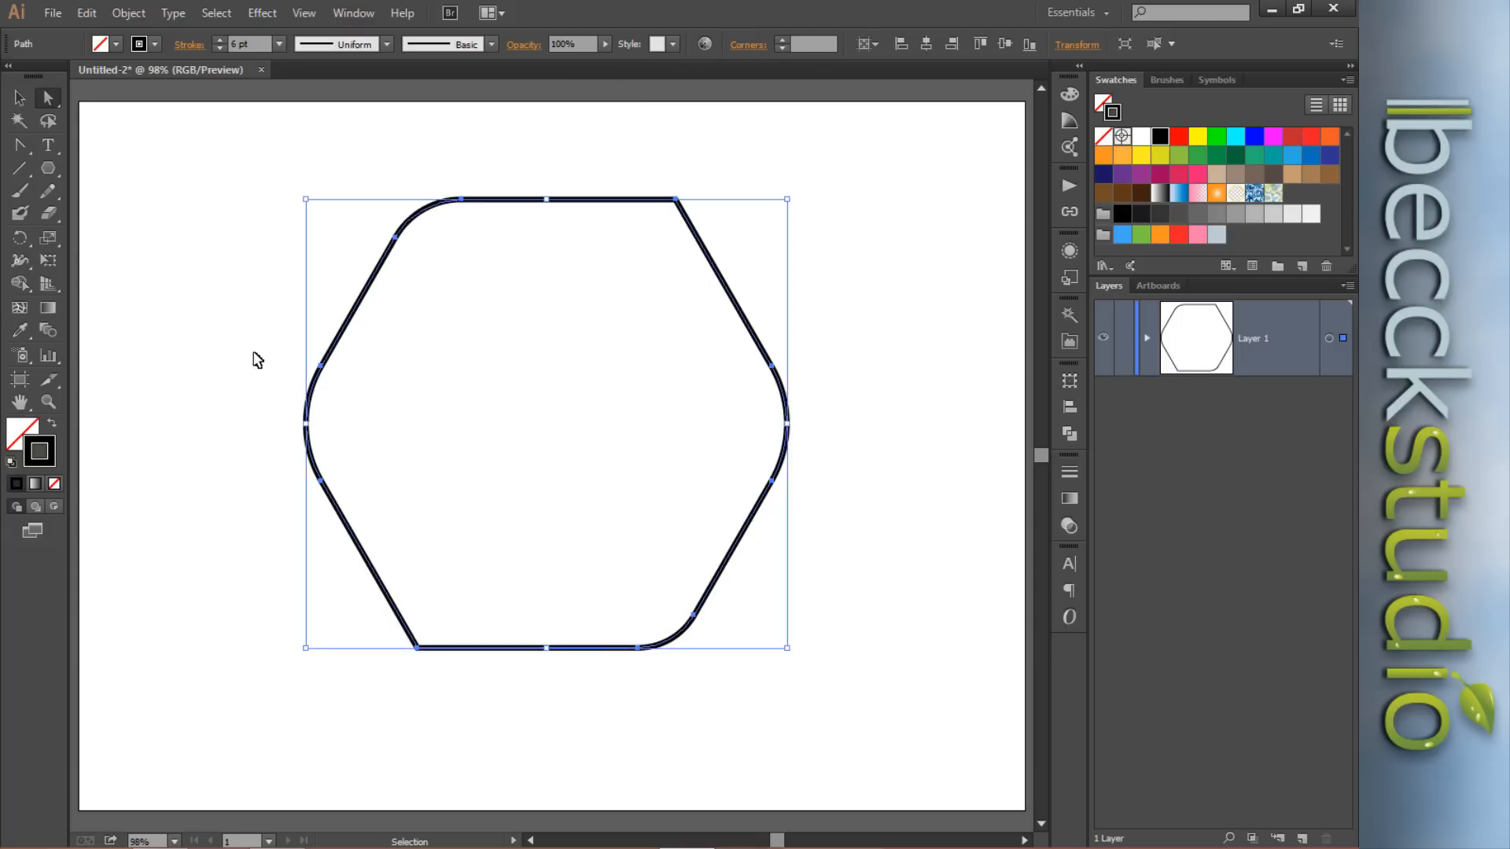
key(ctrl+z)
key(ctrl+z)
key(ctrl+z)
key(ctrl+z)
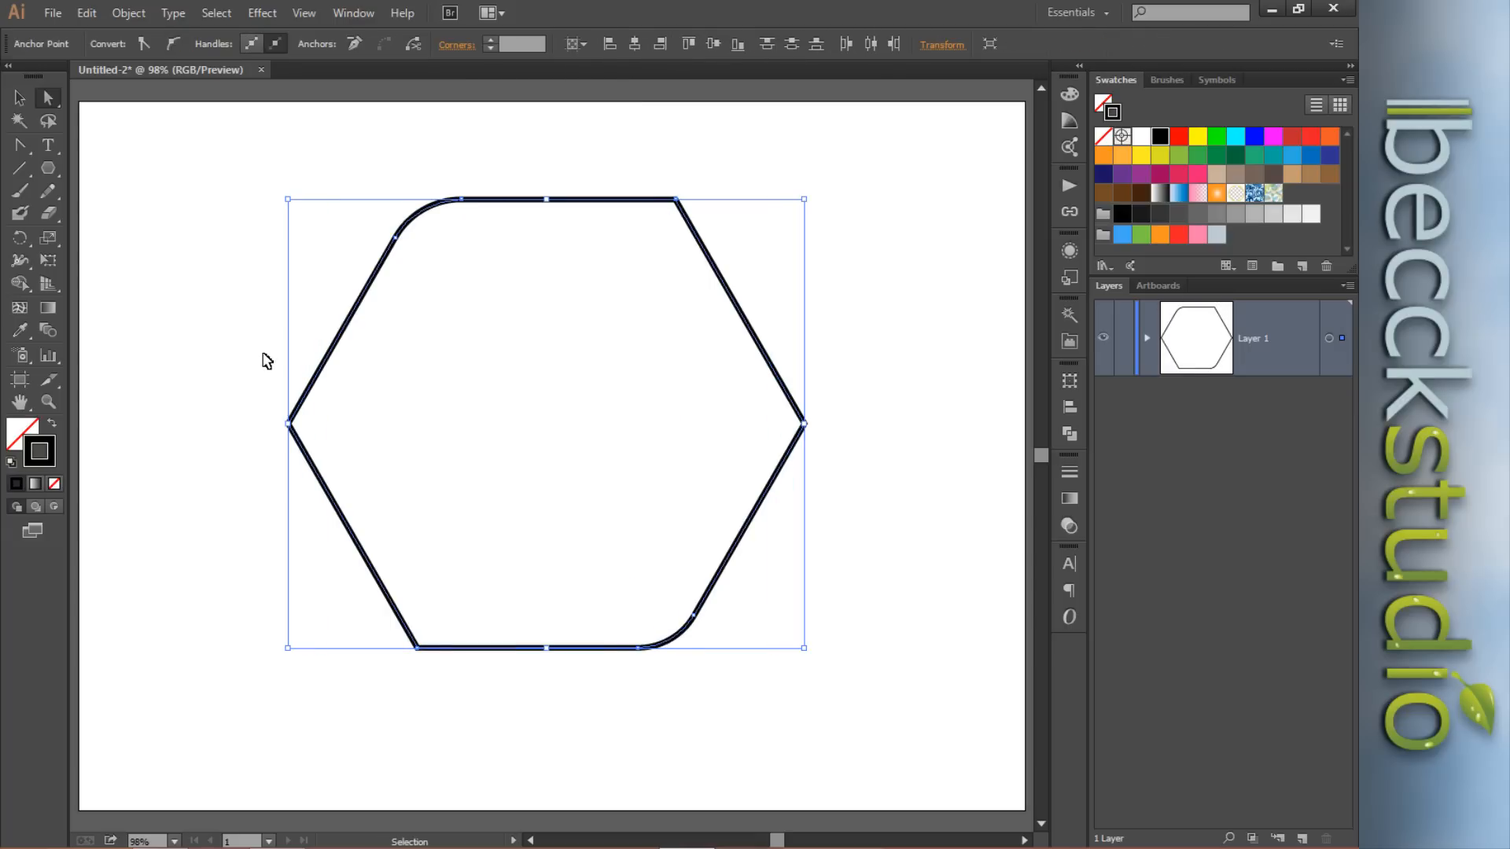
key(ctrl+z)
key(ctrl+z)
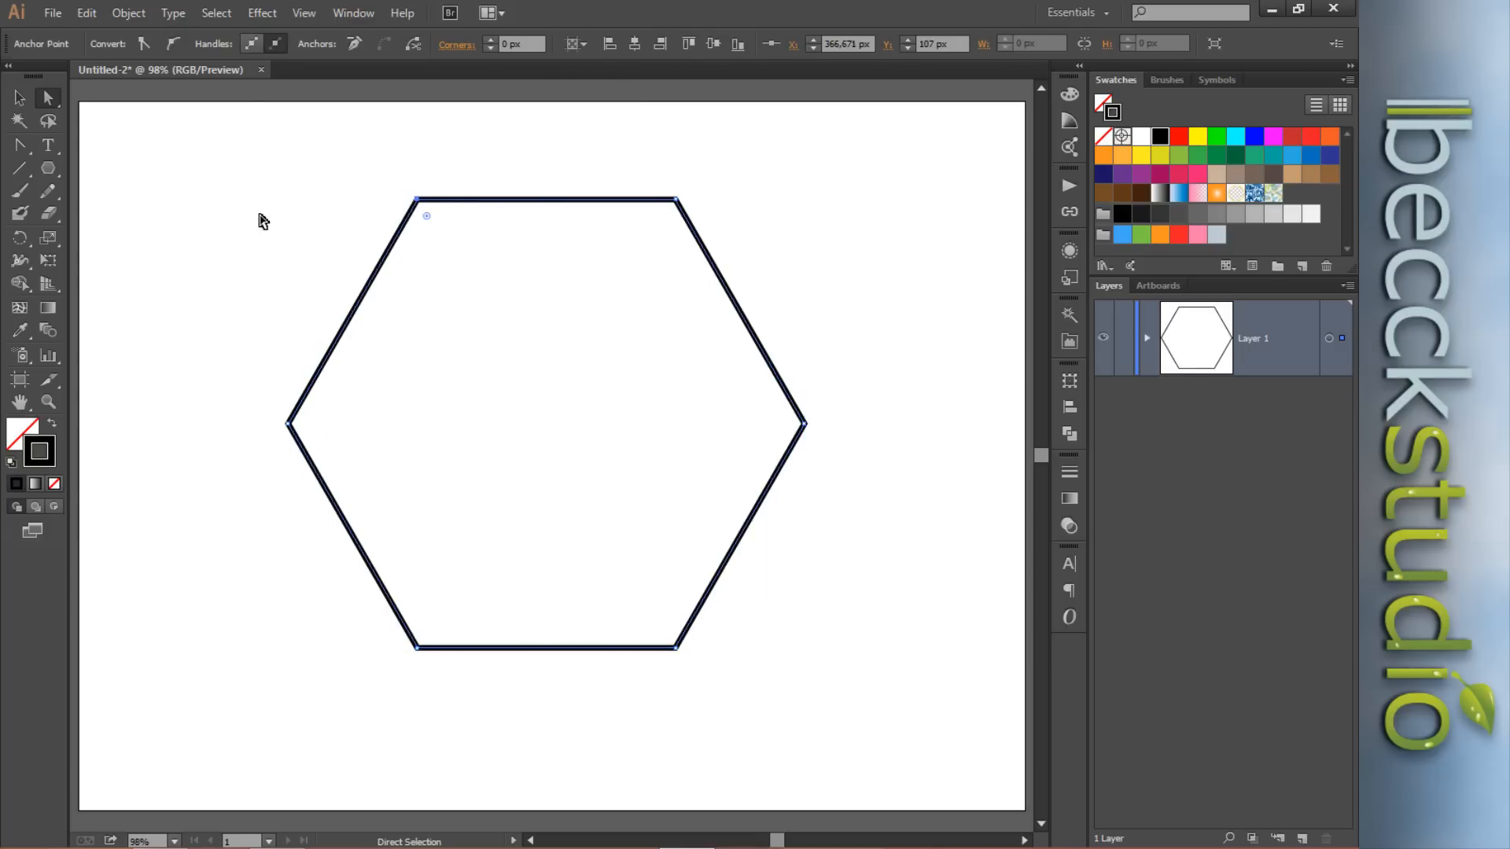
Select the whole hexagon, round all its corners to about 70 px freehand, and set the corner radius to exactly 88 px.
drag(186, 160, 845, 712)
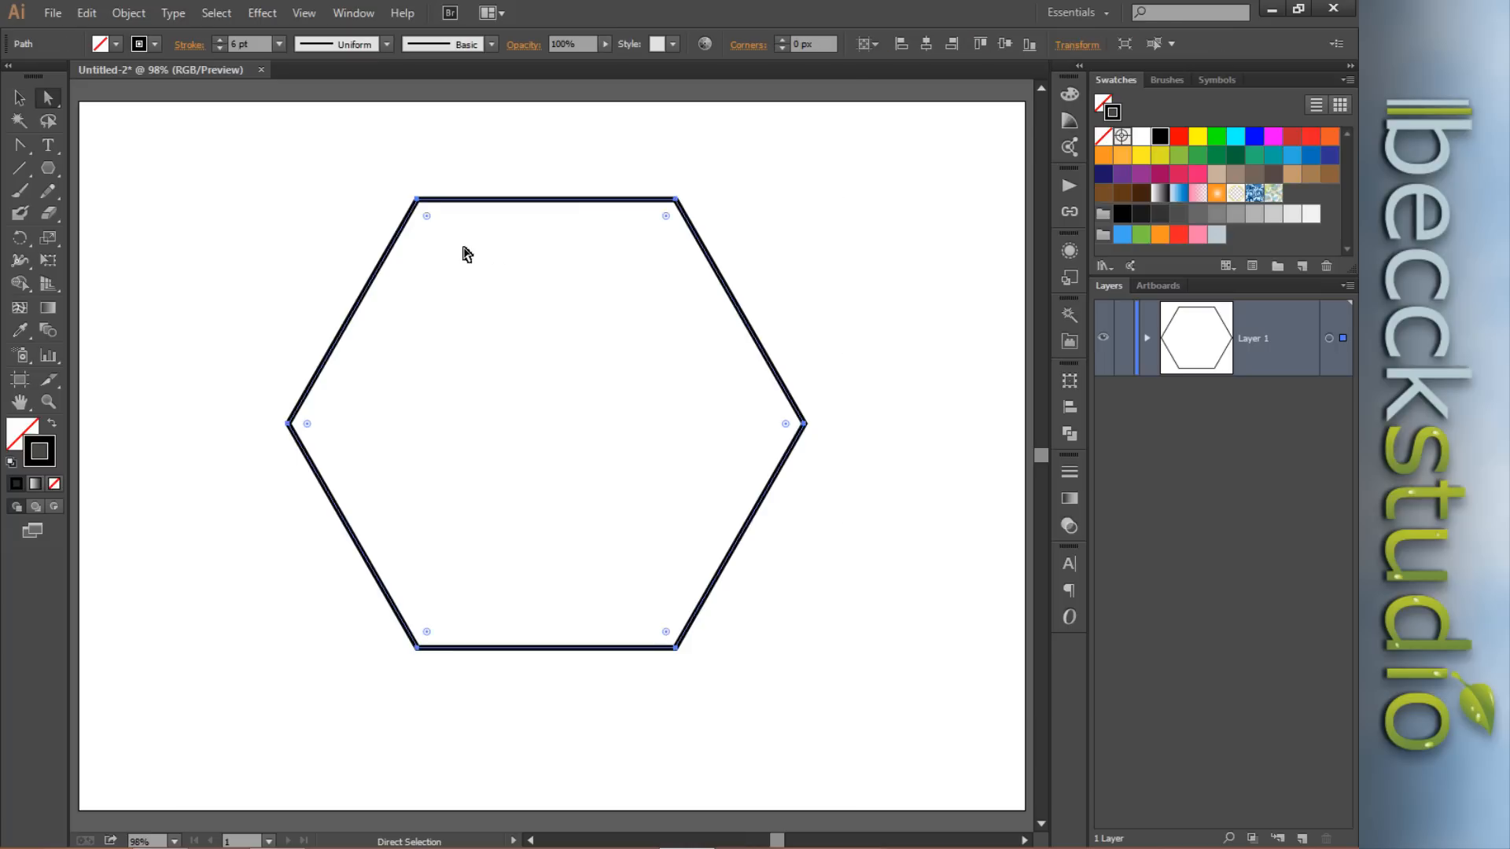
drag(427, 217, 464, 303)
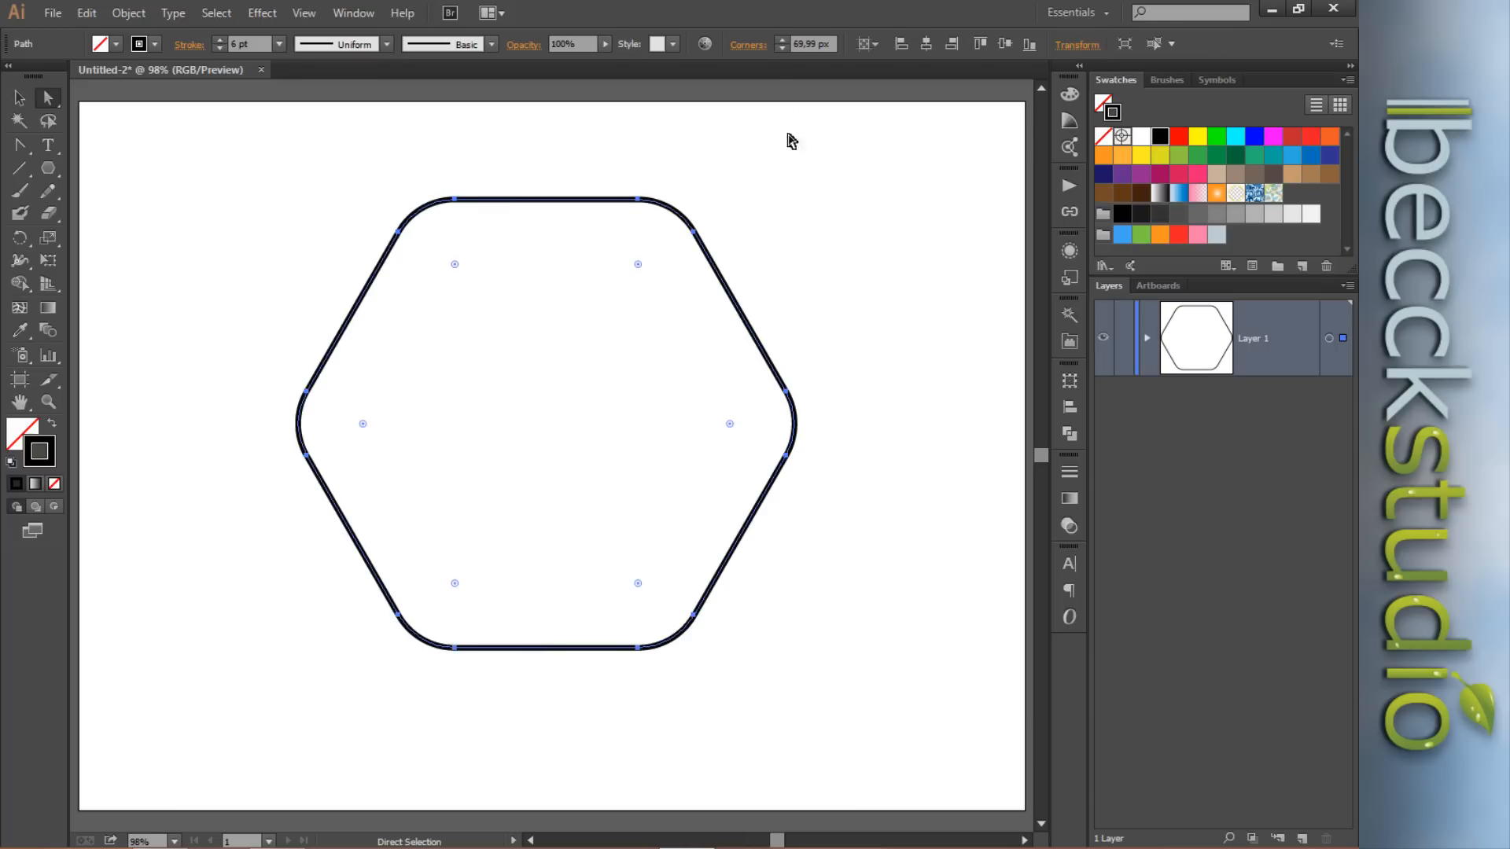
click(747, 47)
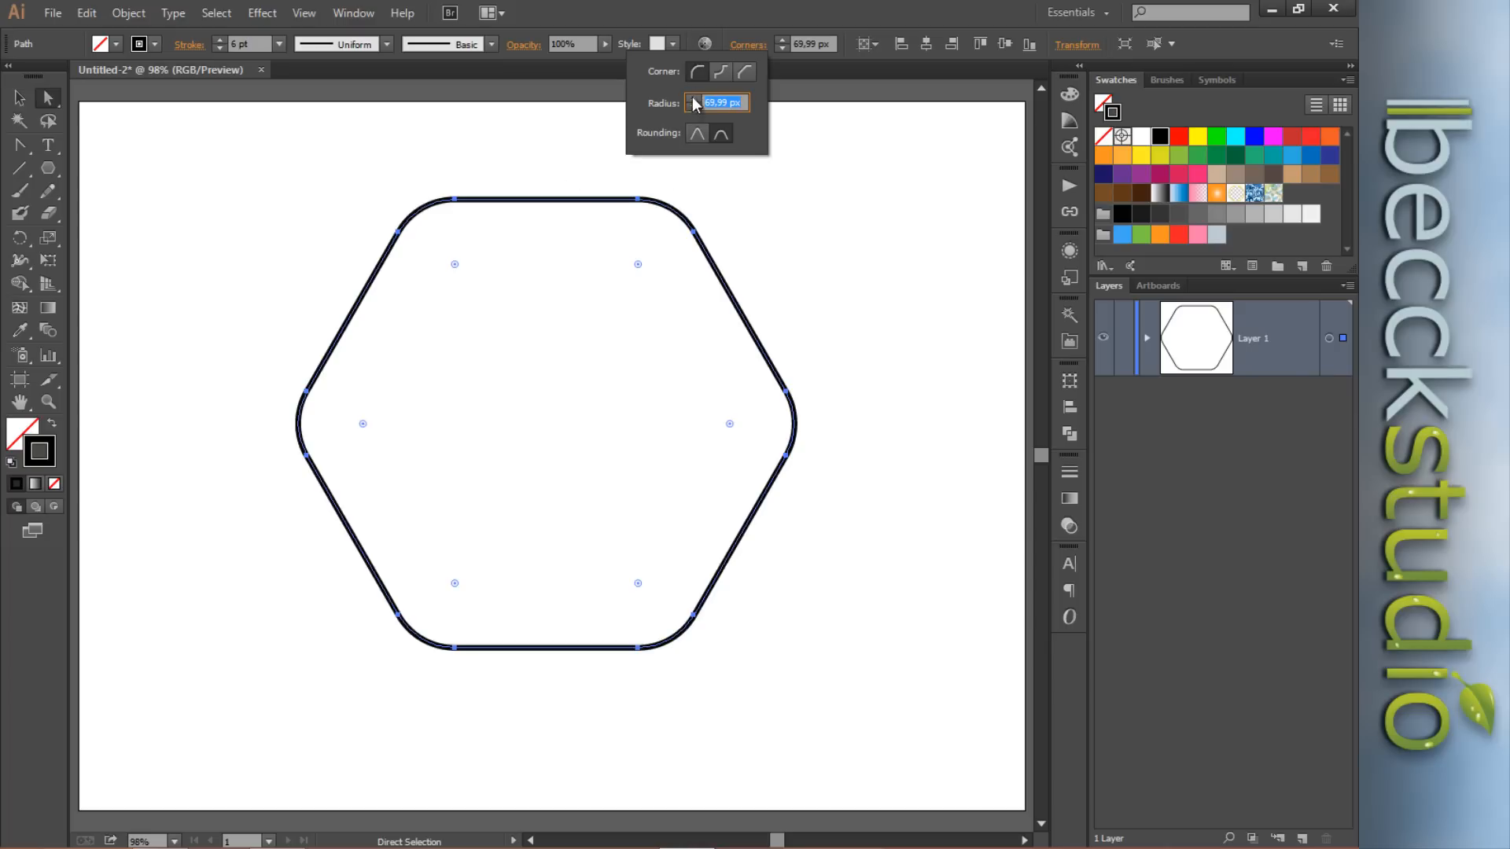
text(88)
key(Return)
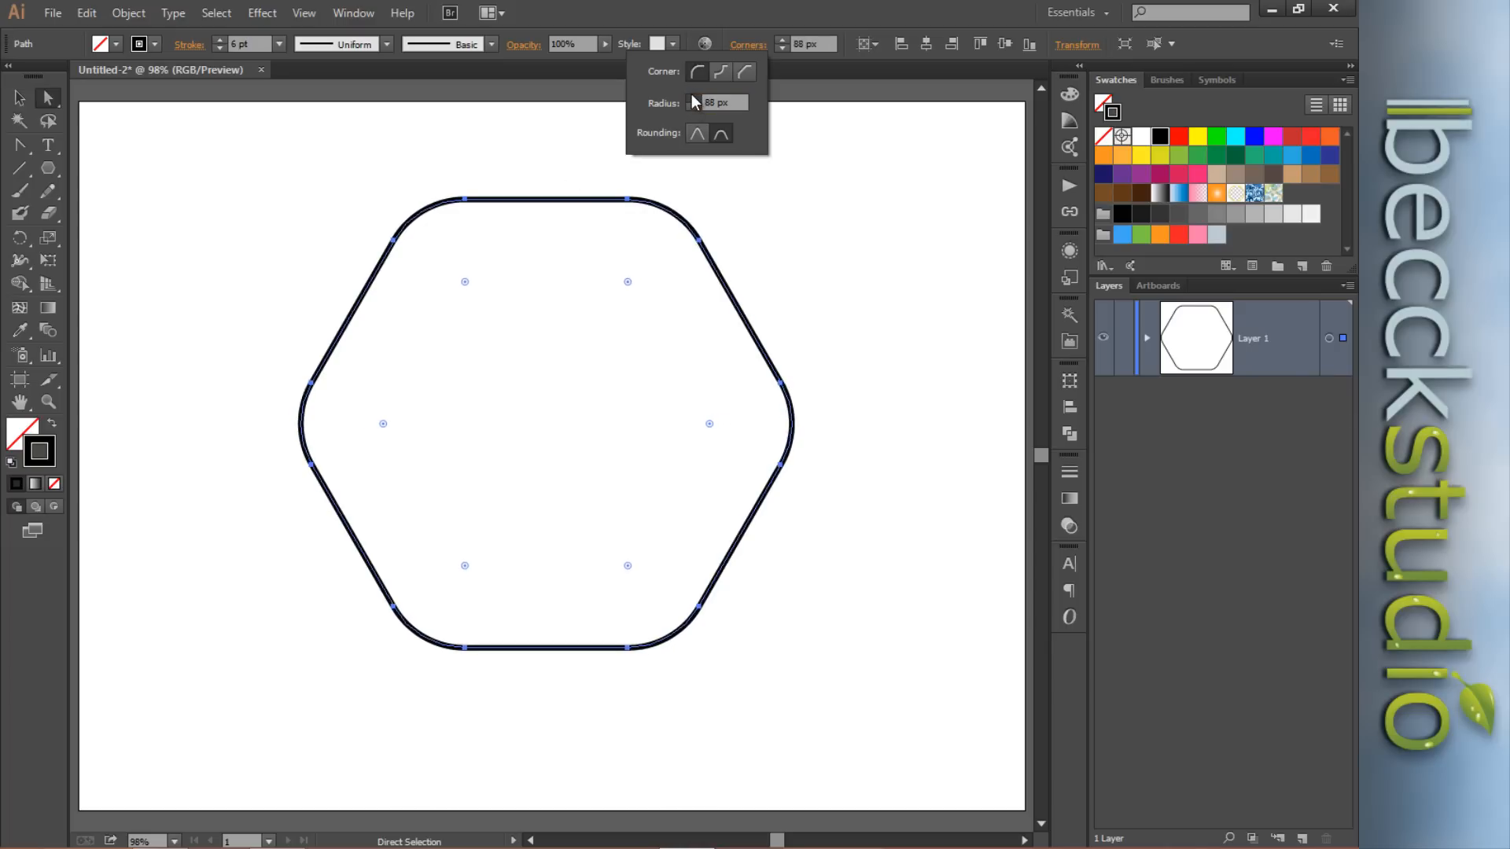
Raise the corner radius step by step to 144 px and compare the two rounding modes on the hexagon.
click(692, 94)
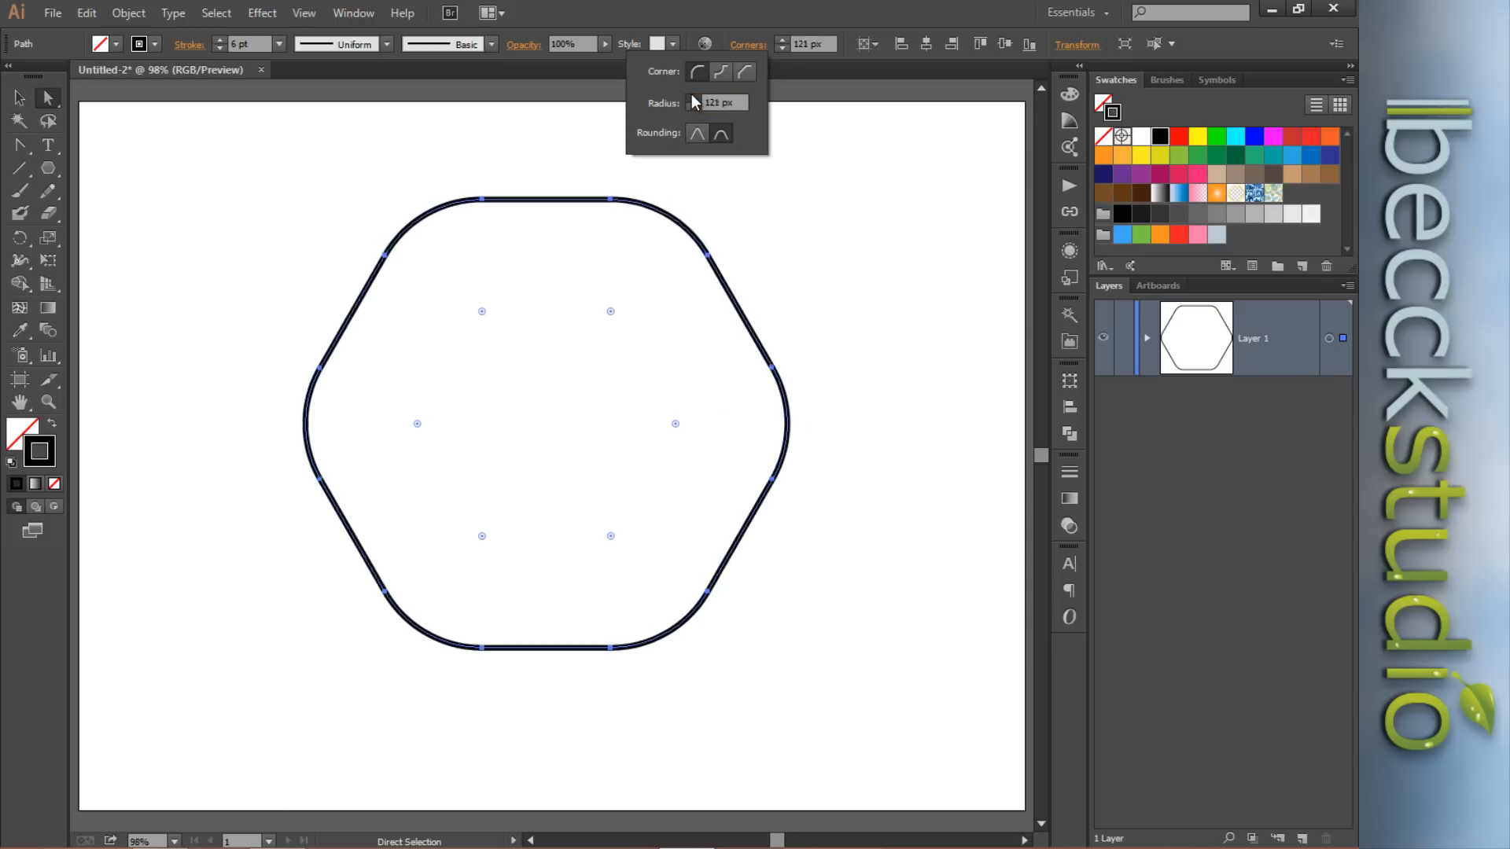
click(692, 98)
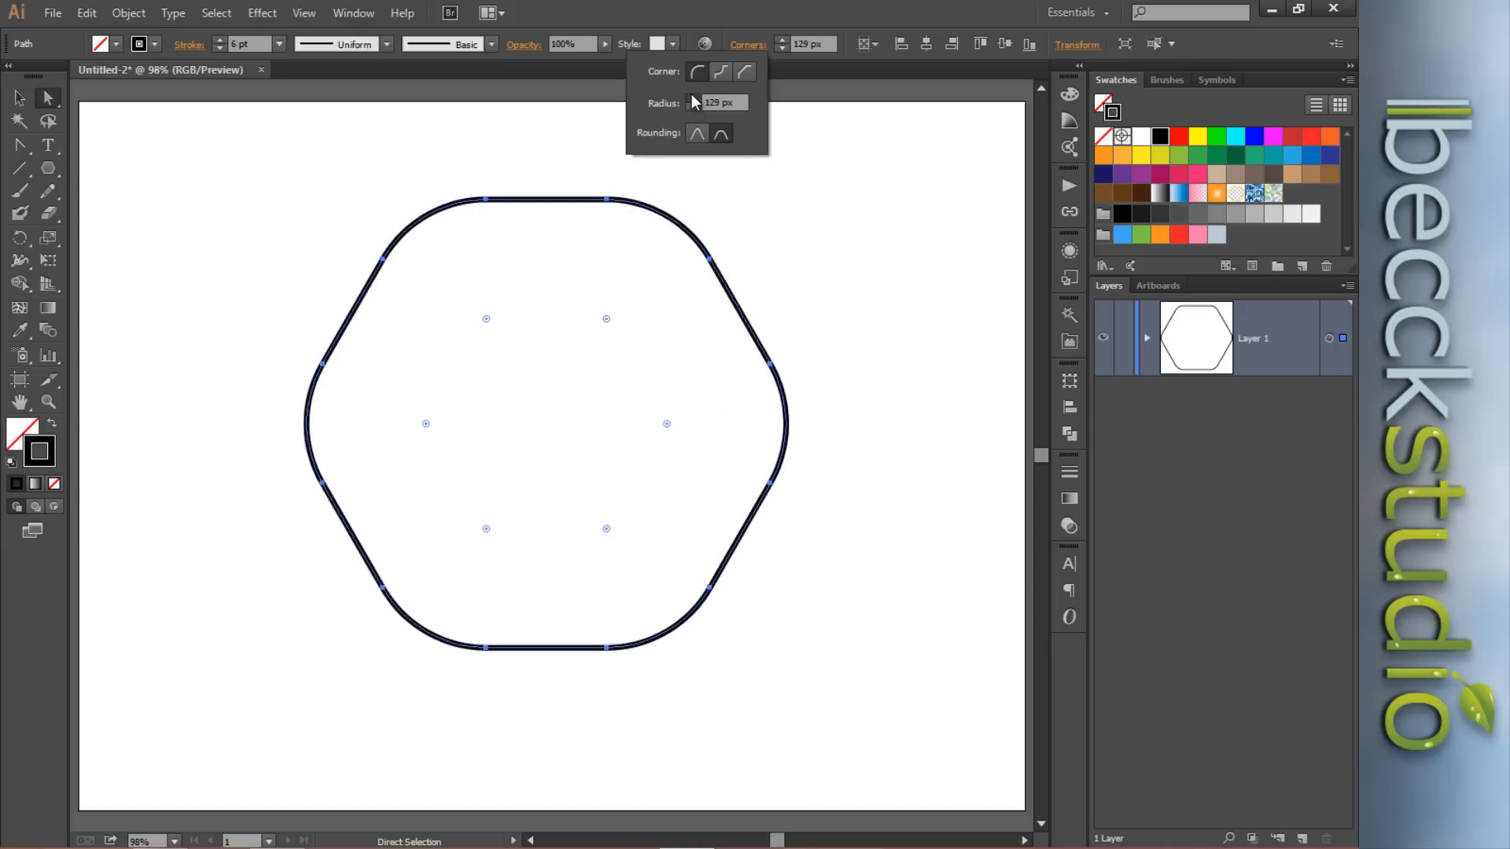
click(699, 139)
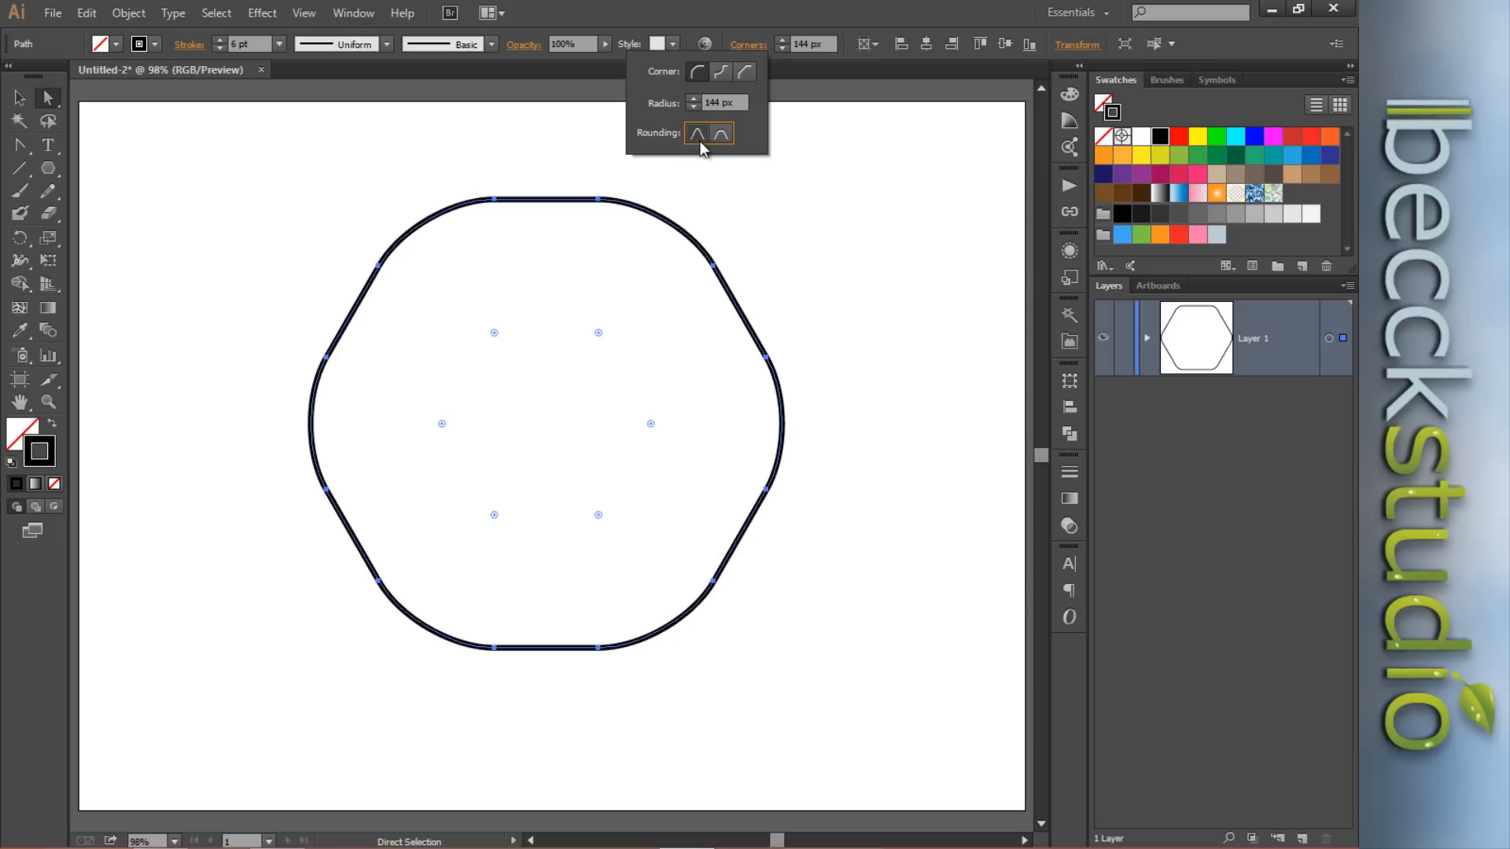
click(719, 134)
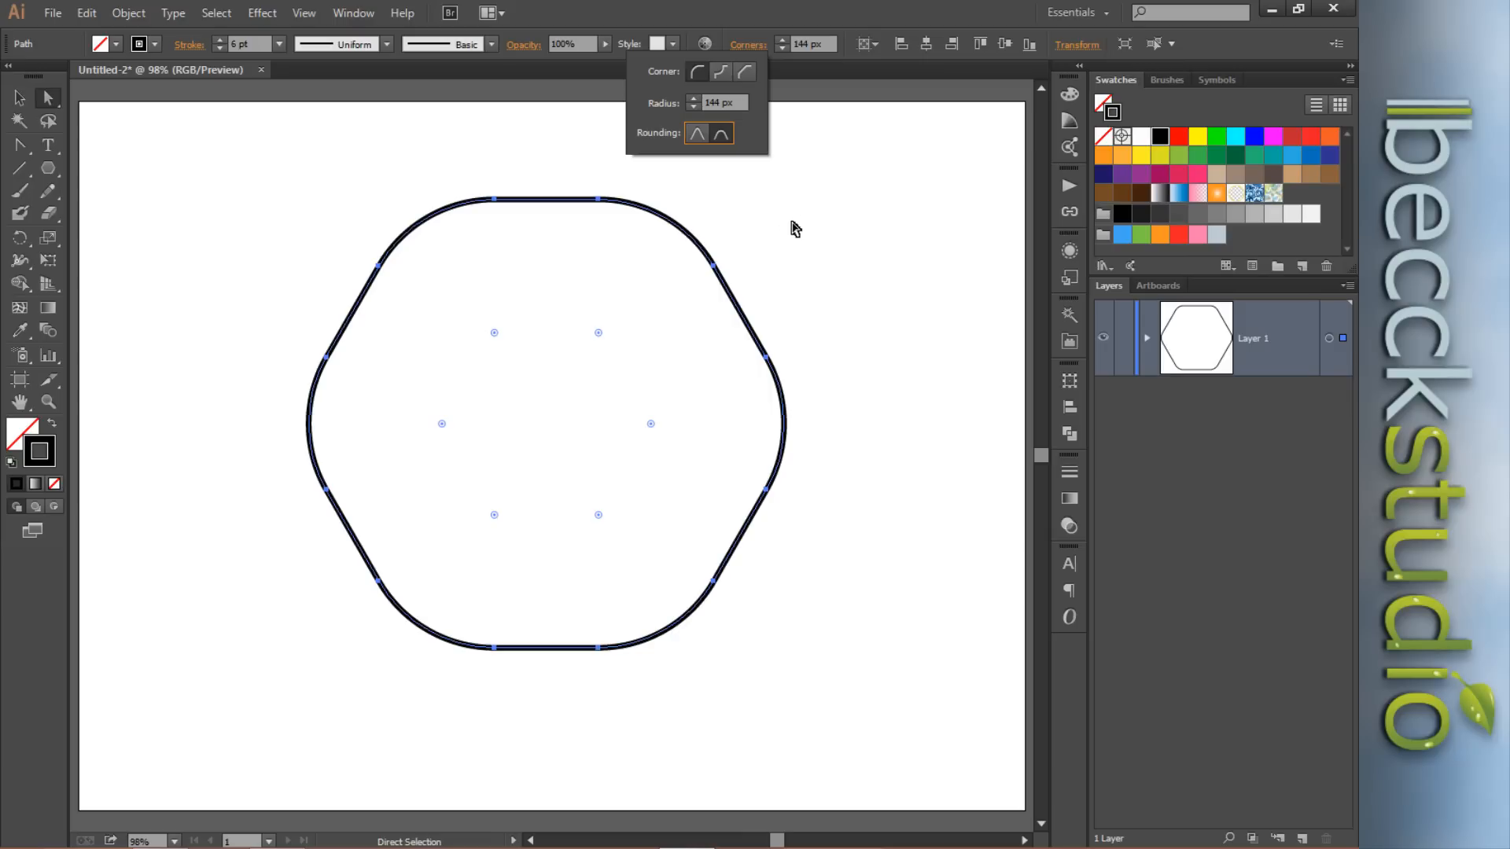
Apply Inverted Round to all corners, reduce only the two upper and two lower corners to about 80 px, and deselect the shape.
click(719, 73)
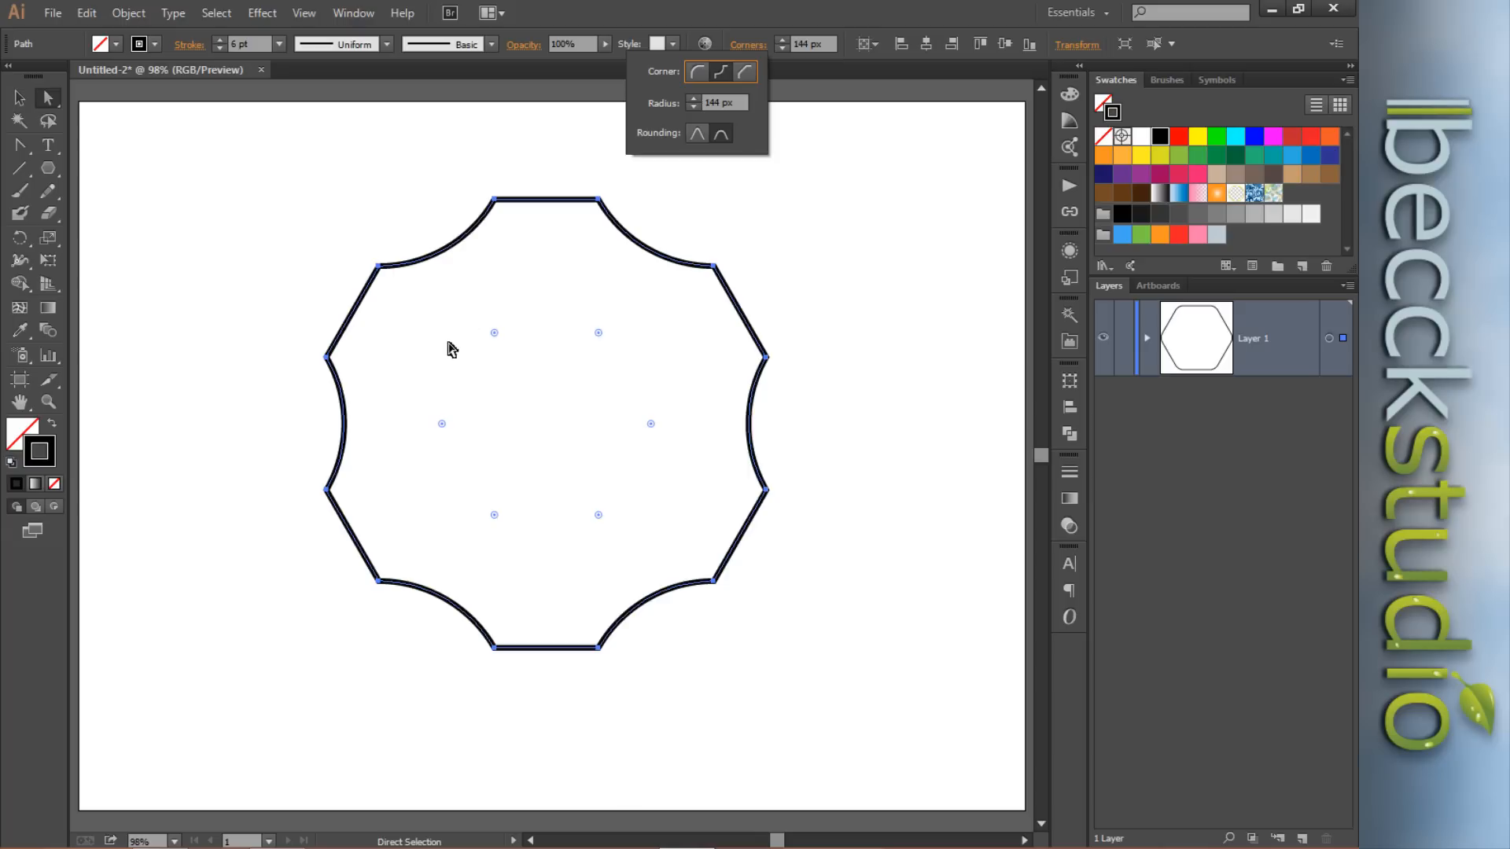
click(414, 165)
drag(418, 151, 606, 271)
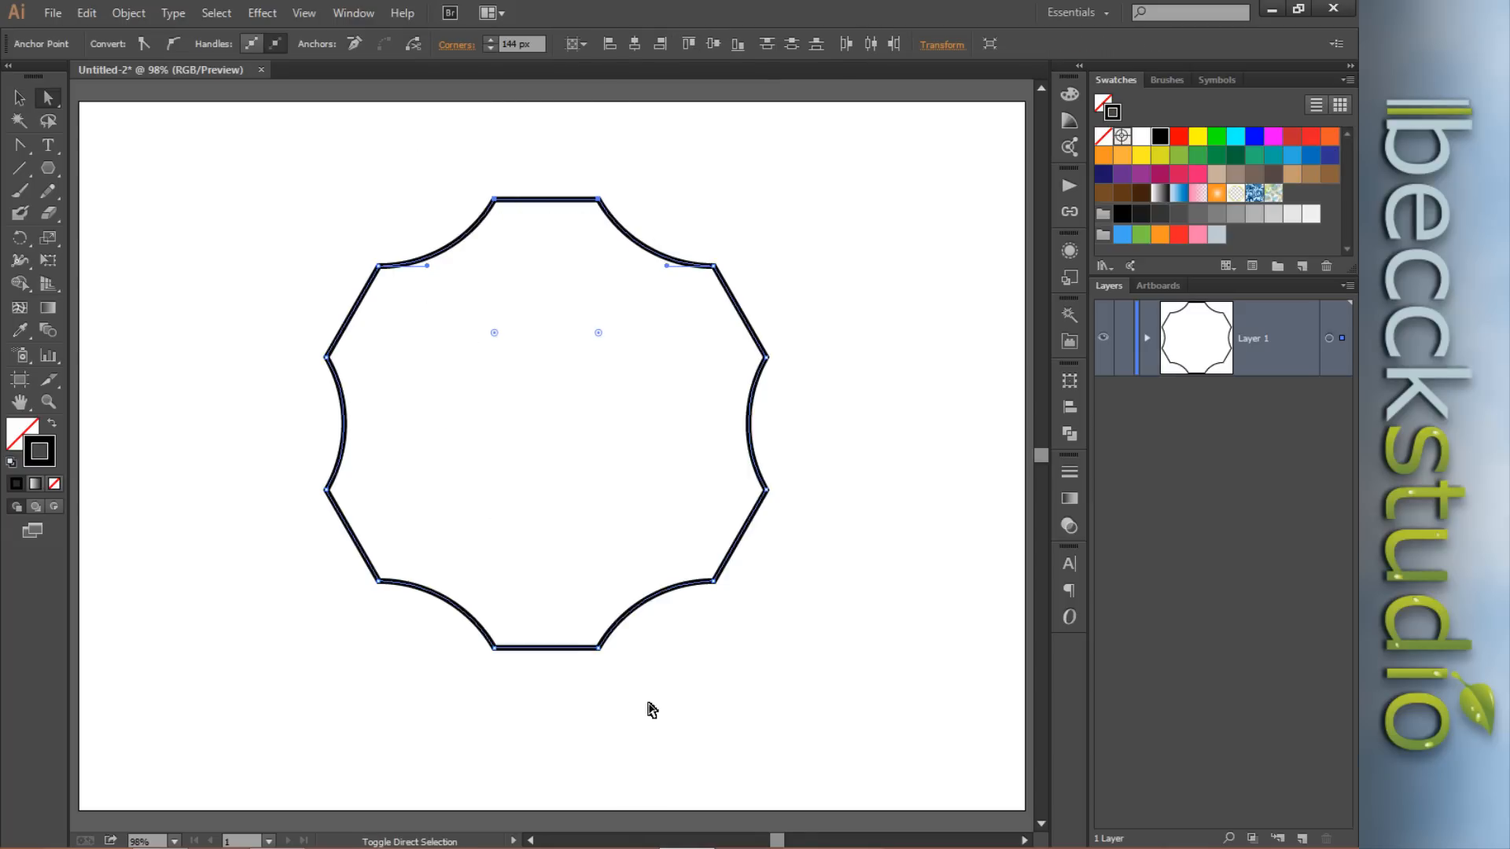
drag(640, 700, 432, 618)
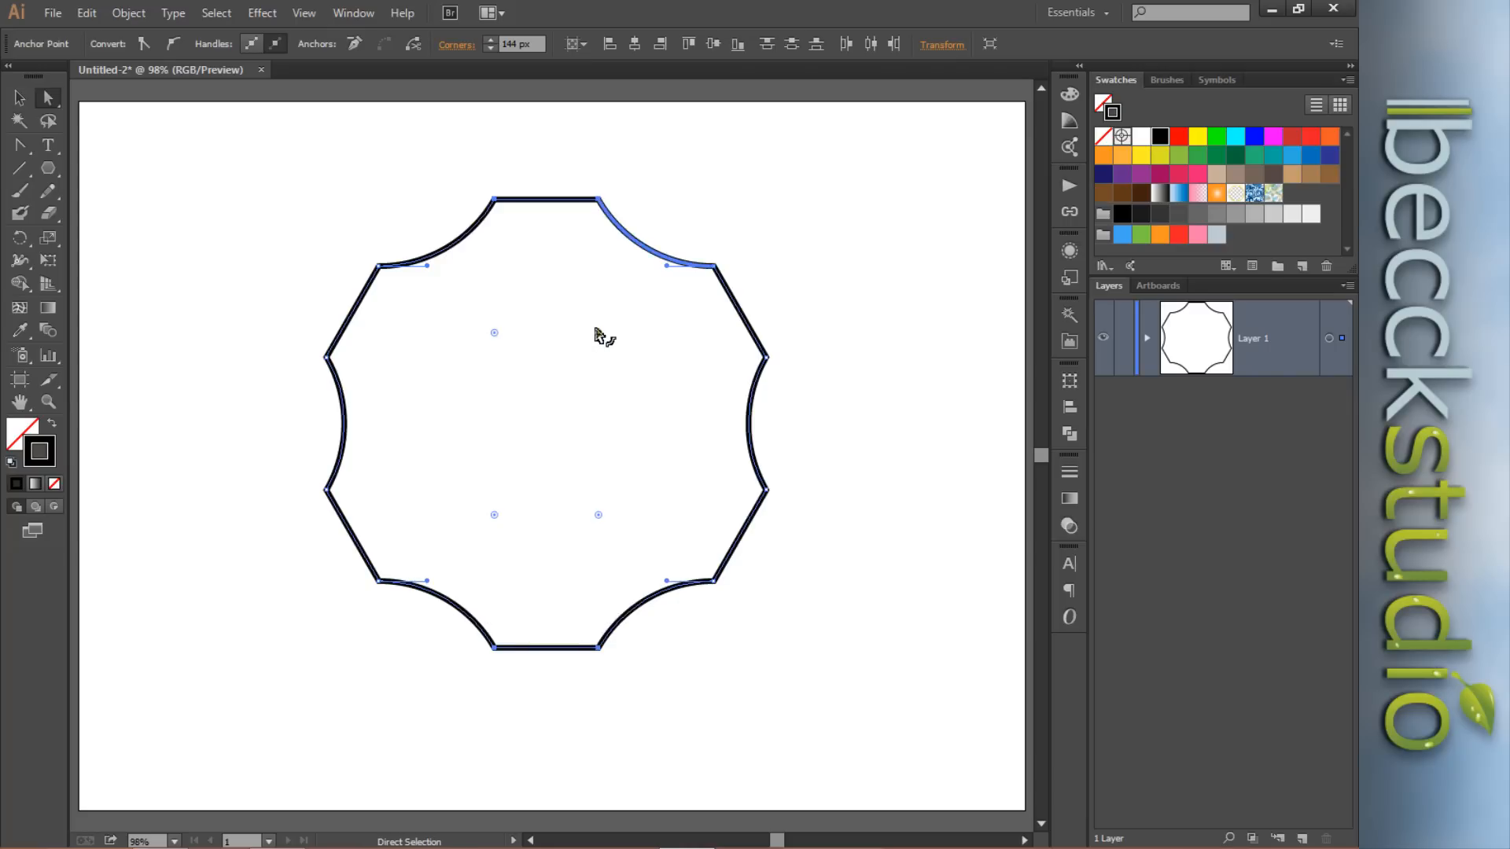
drag(598, 333, 636, 276)
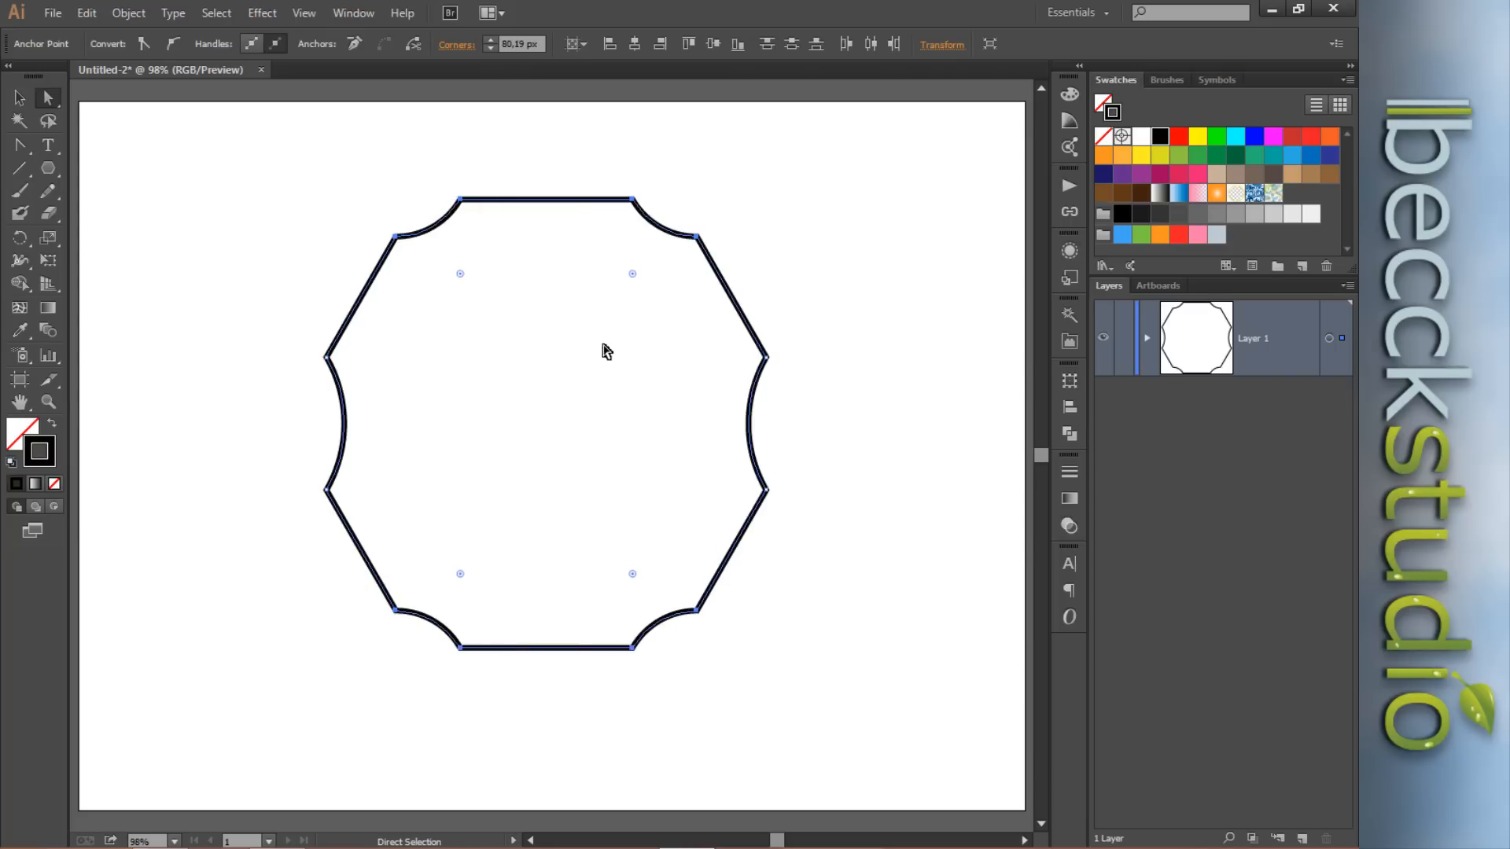
click(236, 417)
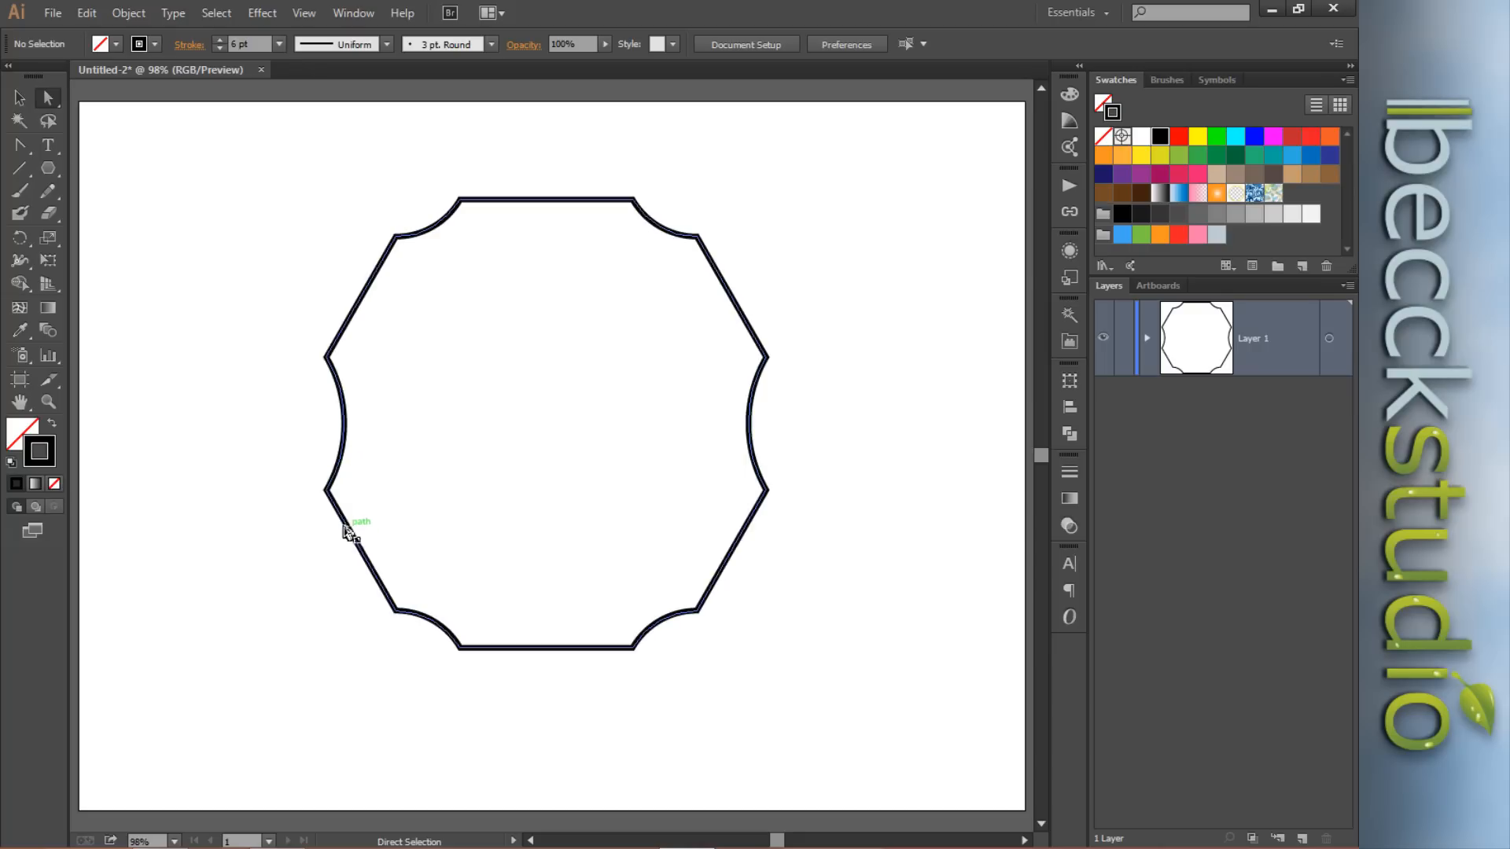
Select the whole scalloped shape with the Selection tool and delete it to empty the artboard.
click(19, 97)
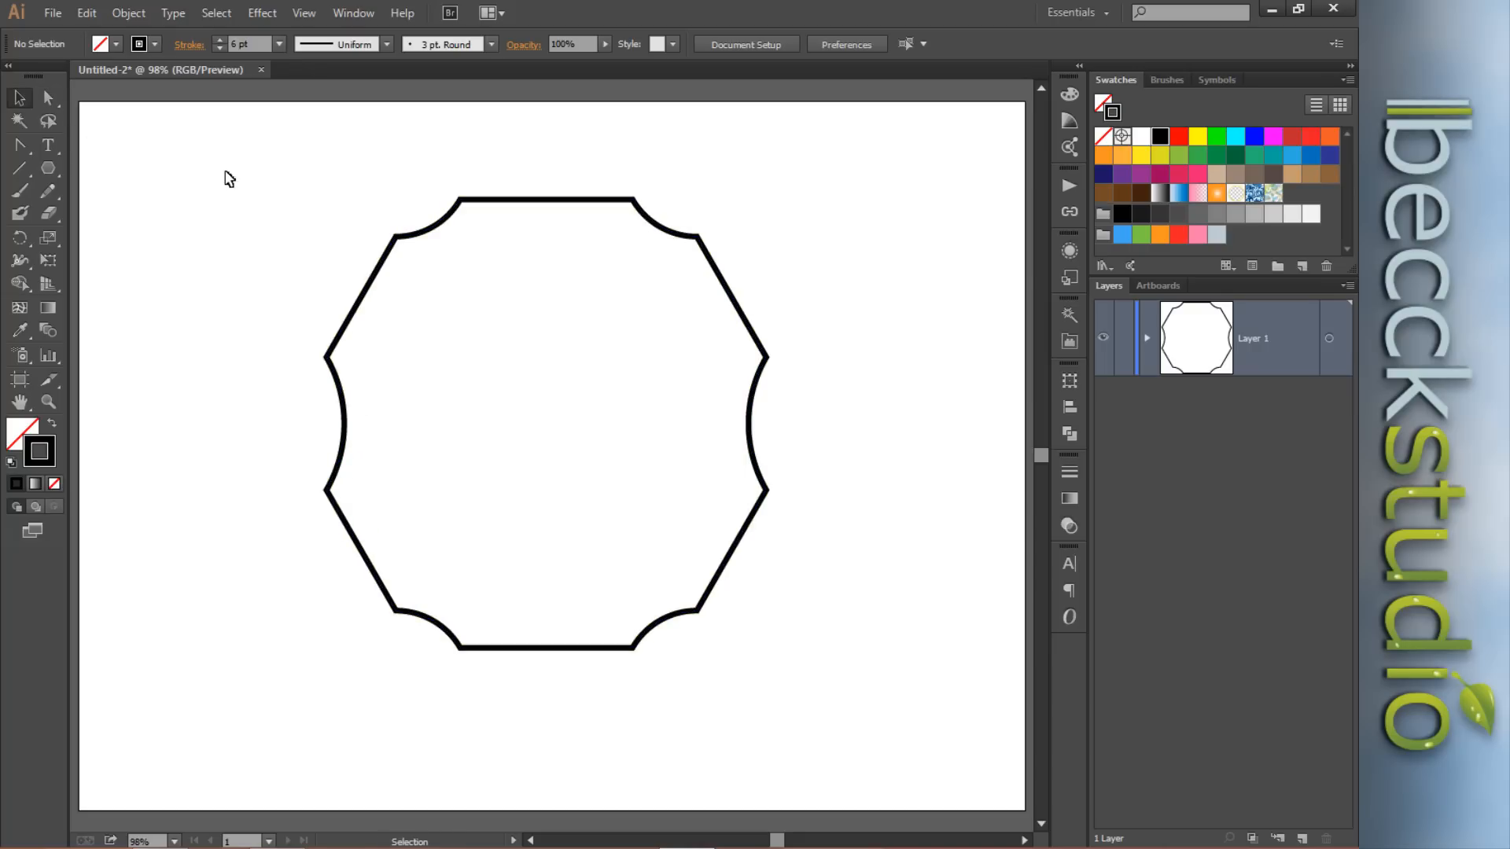
drag(221, 160, 844, 695)
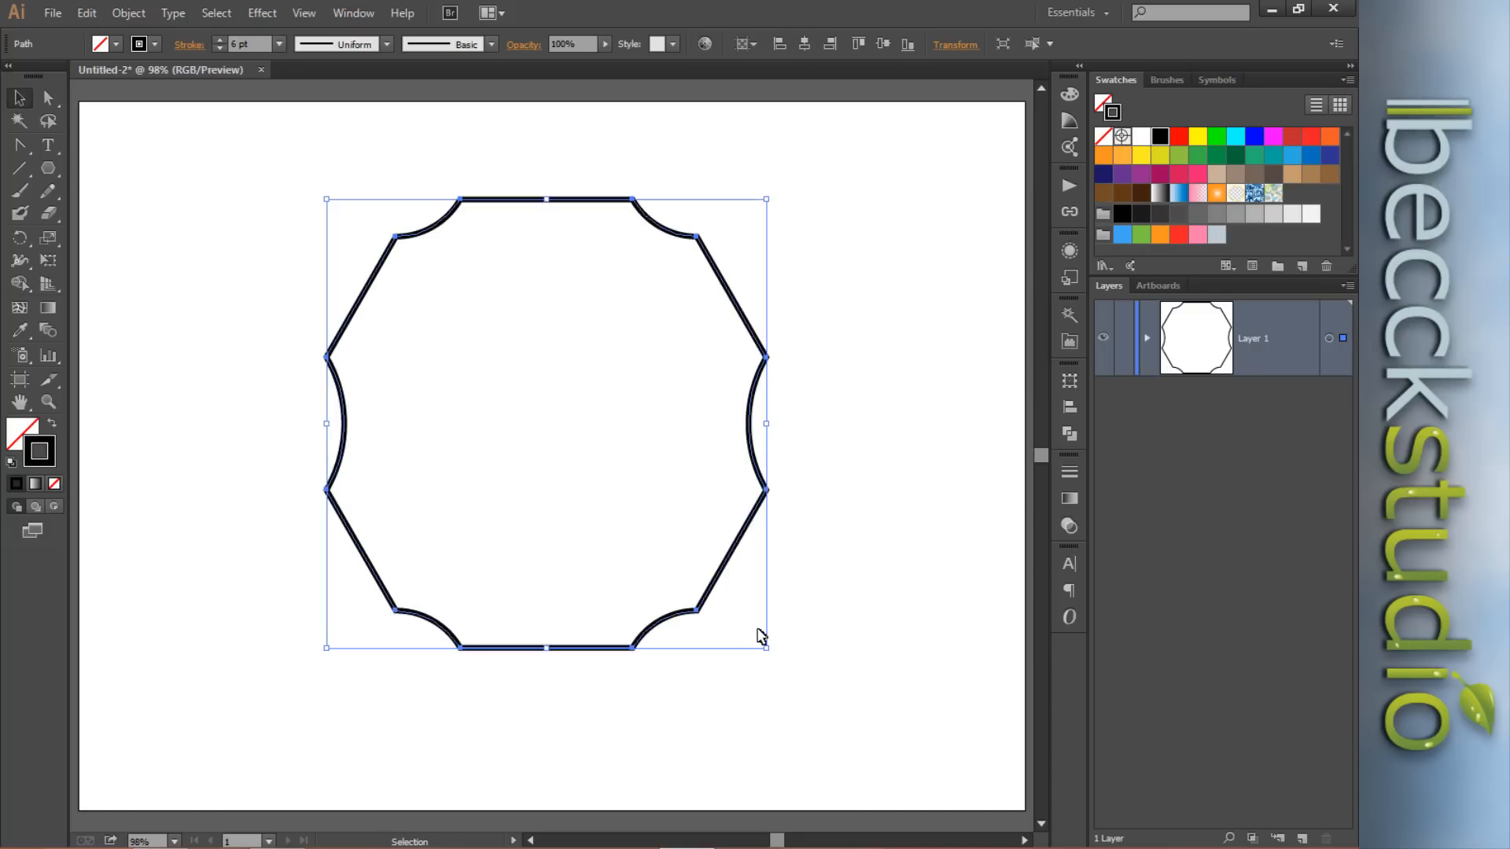
key(Delete)
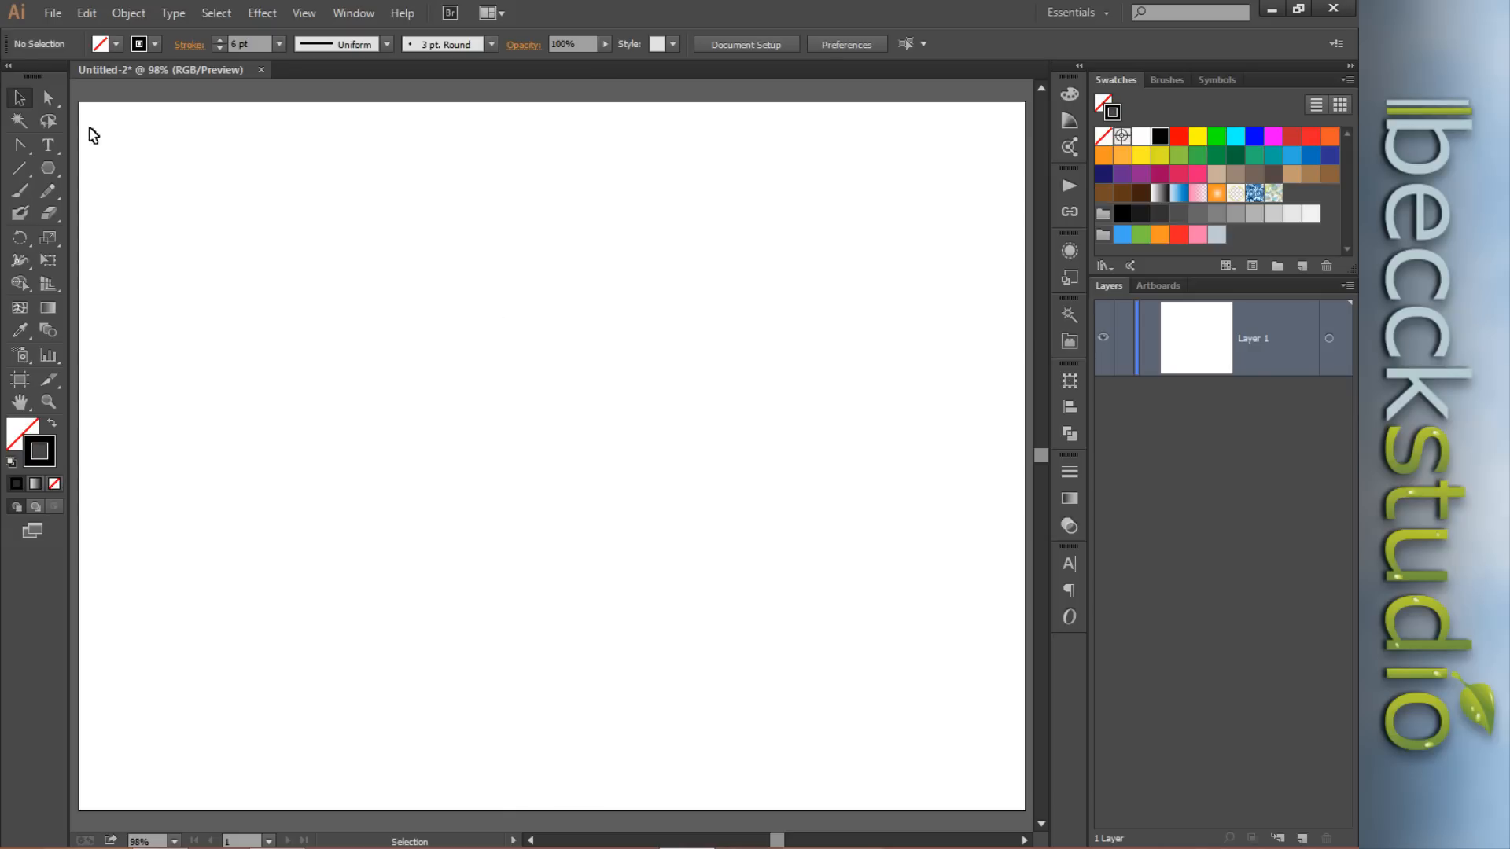
Place point text reading "X" left of the artboard's centre with the Type Tool, at a font size of 72 pt.
click(48, 146)
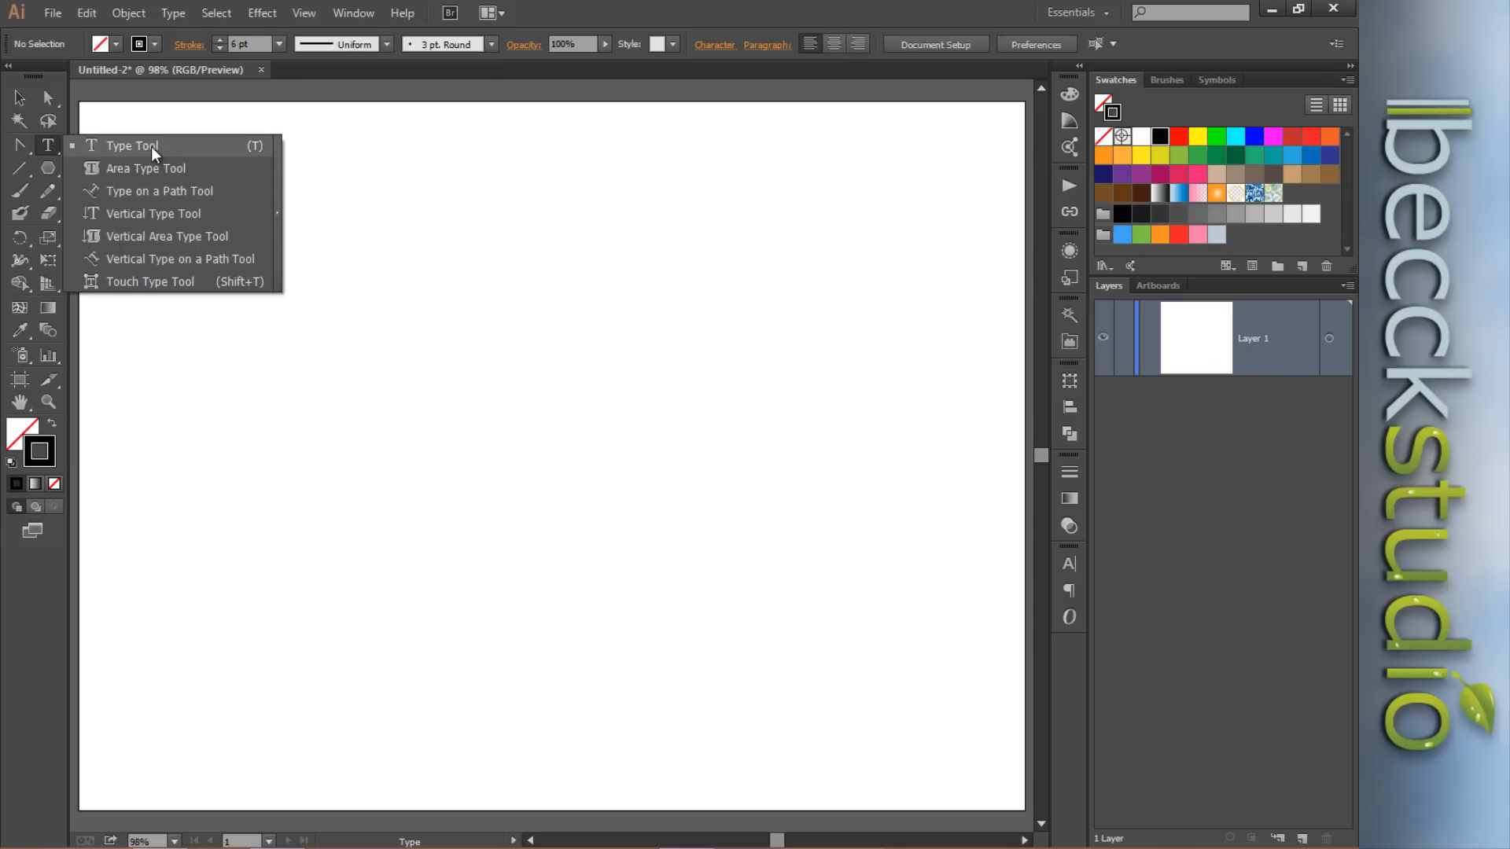
click(154, 149)
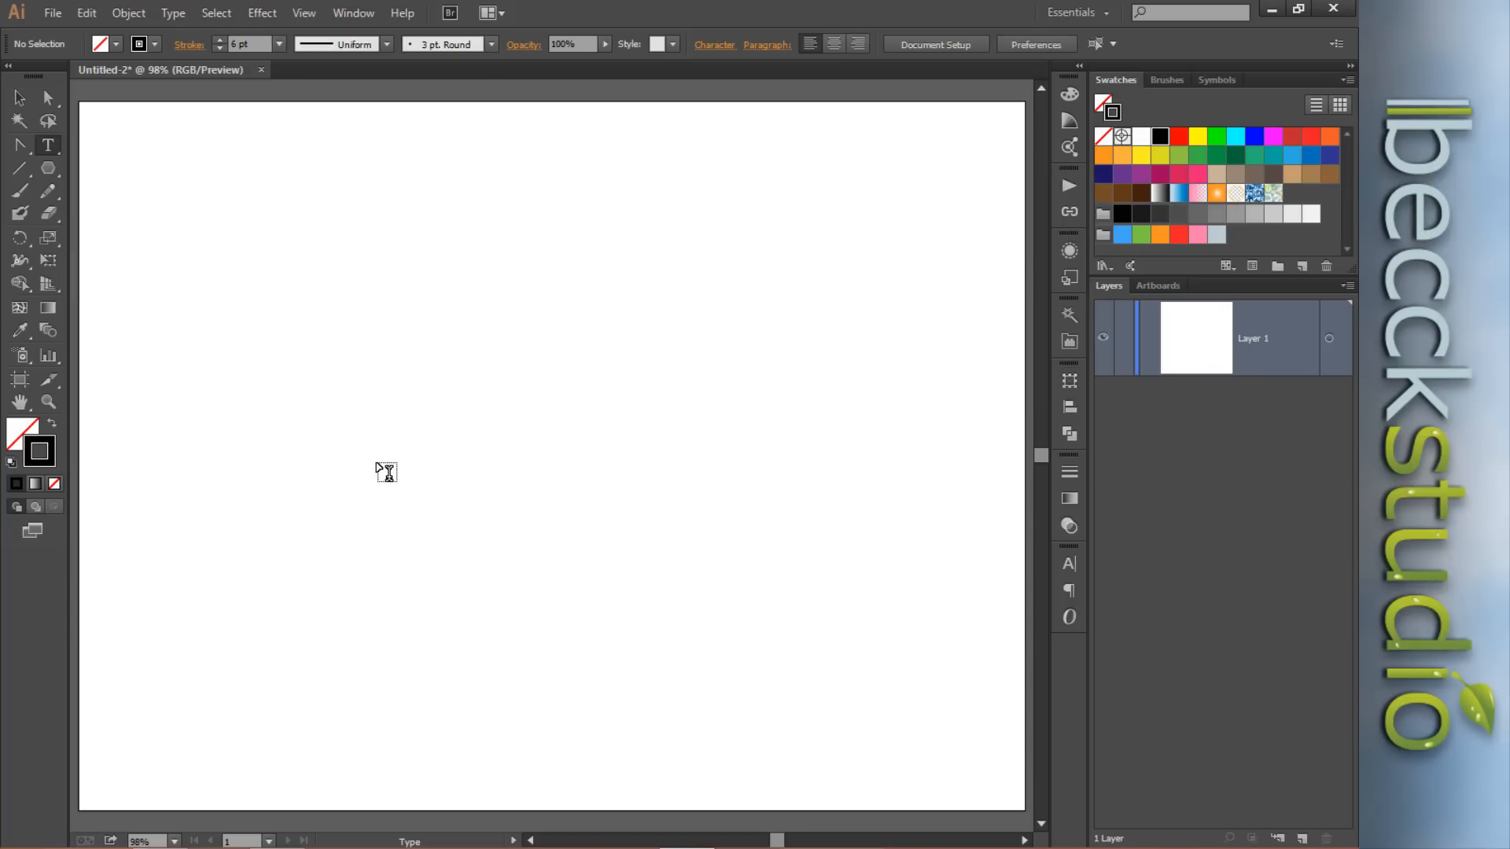
click(388, 473)
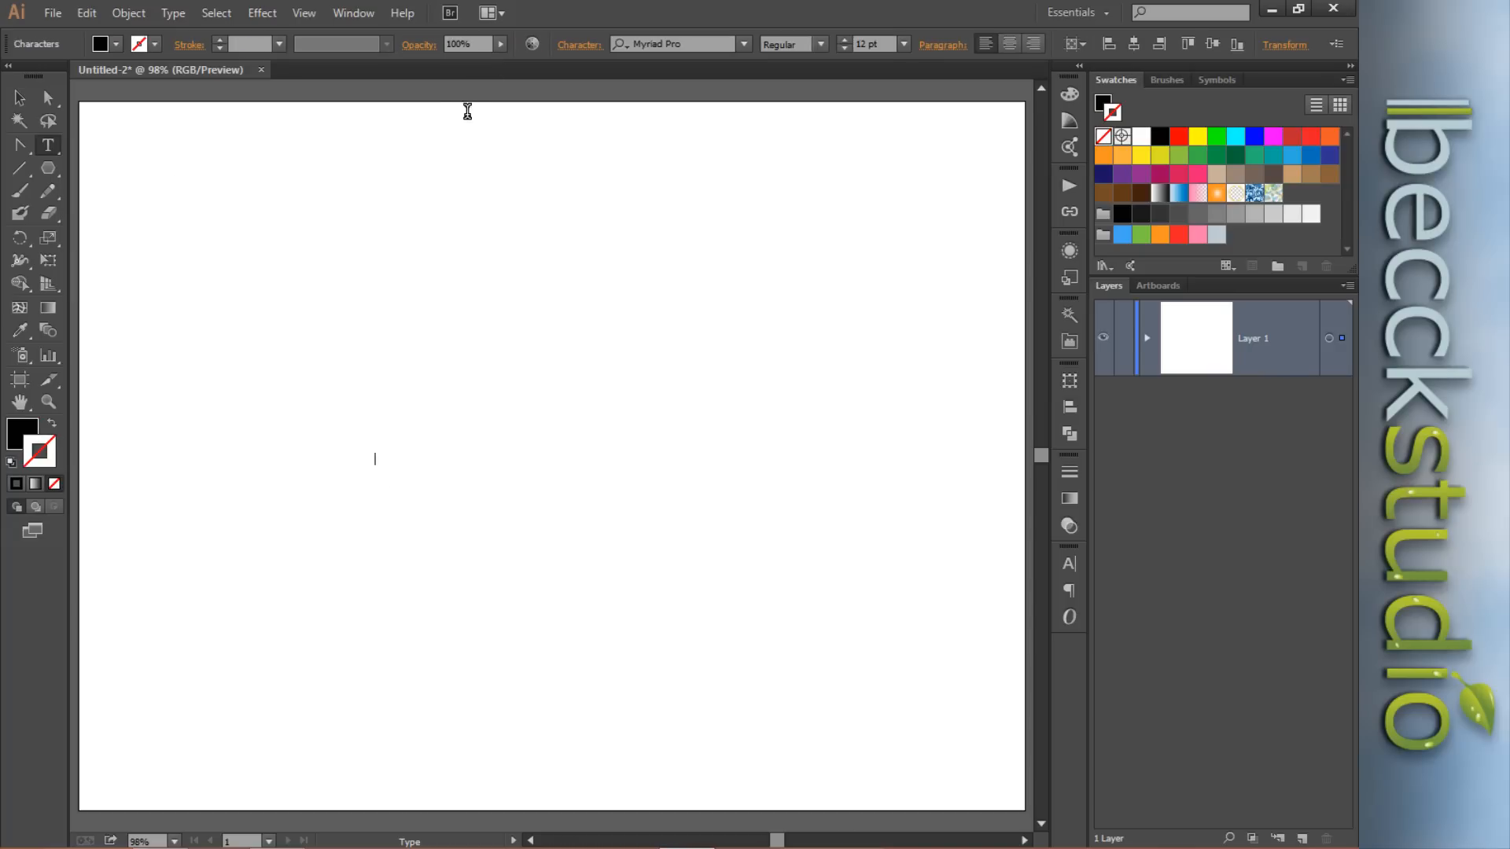
click(903, 43)
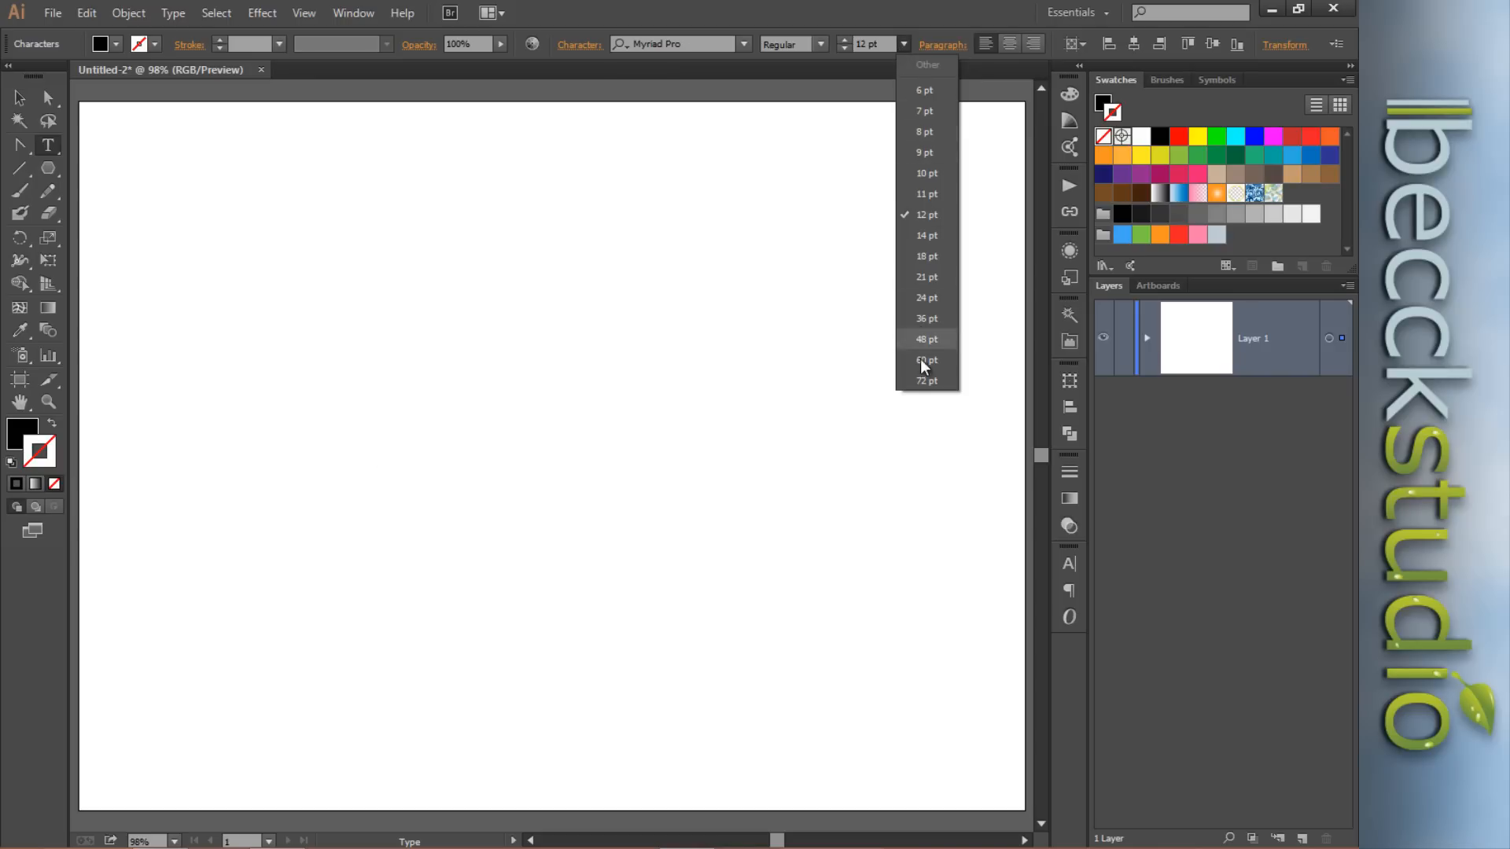
click(925, 380)
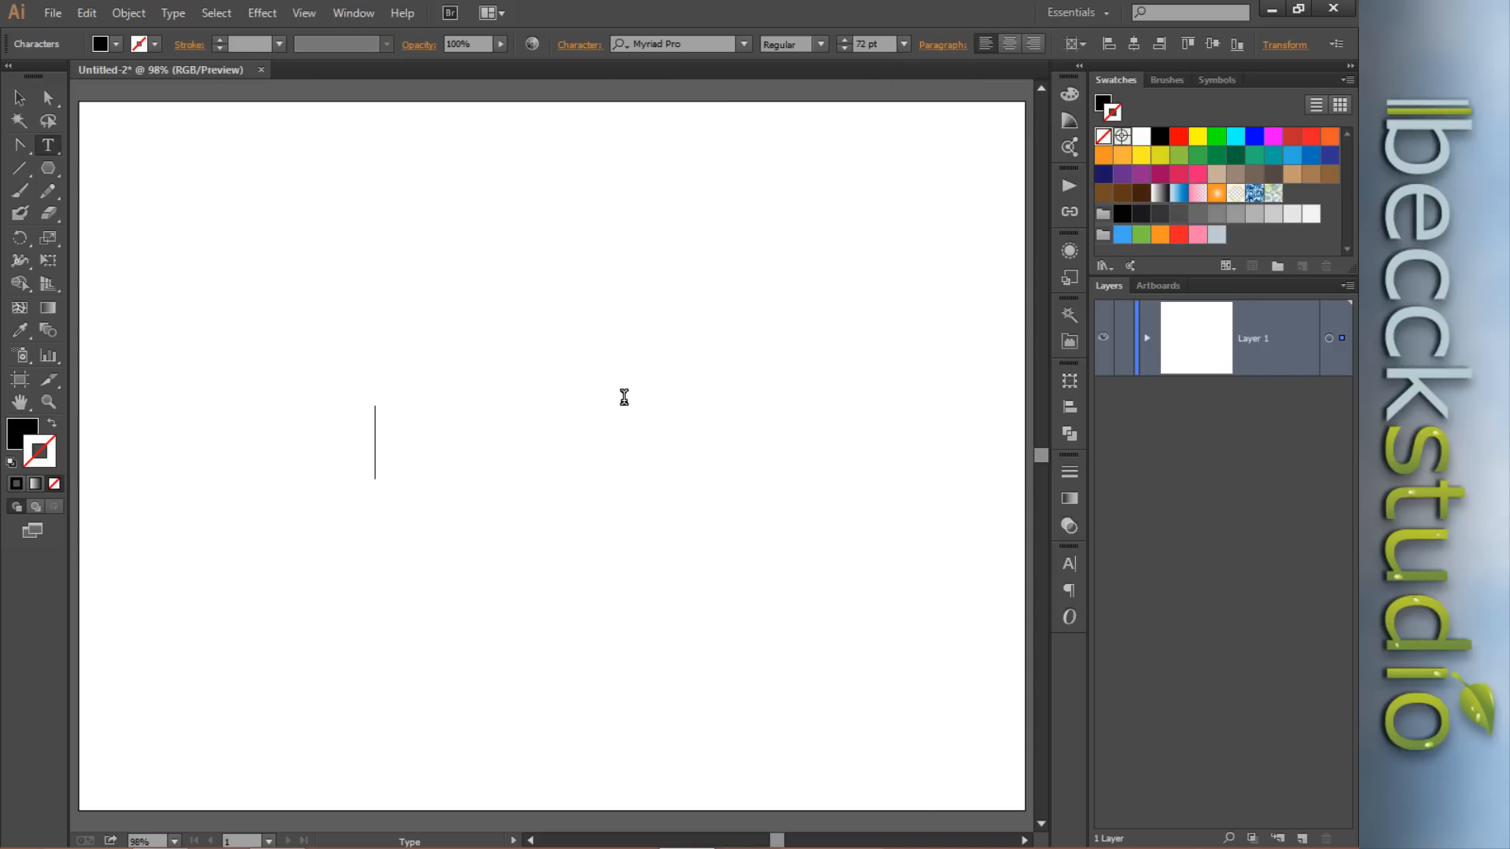
text(X)
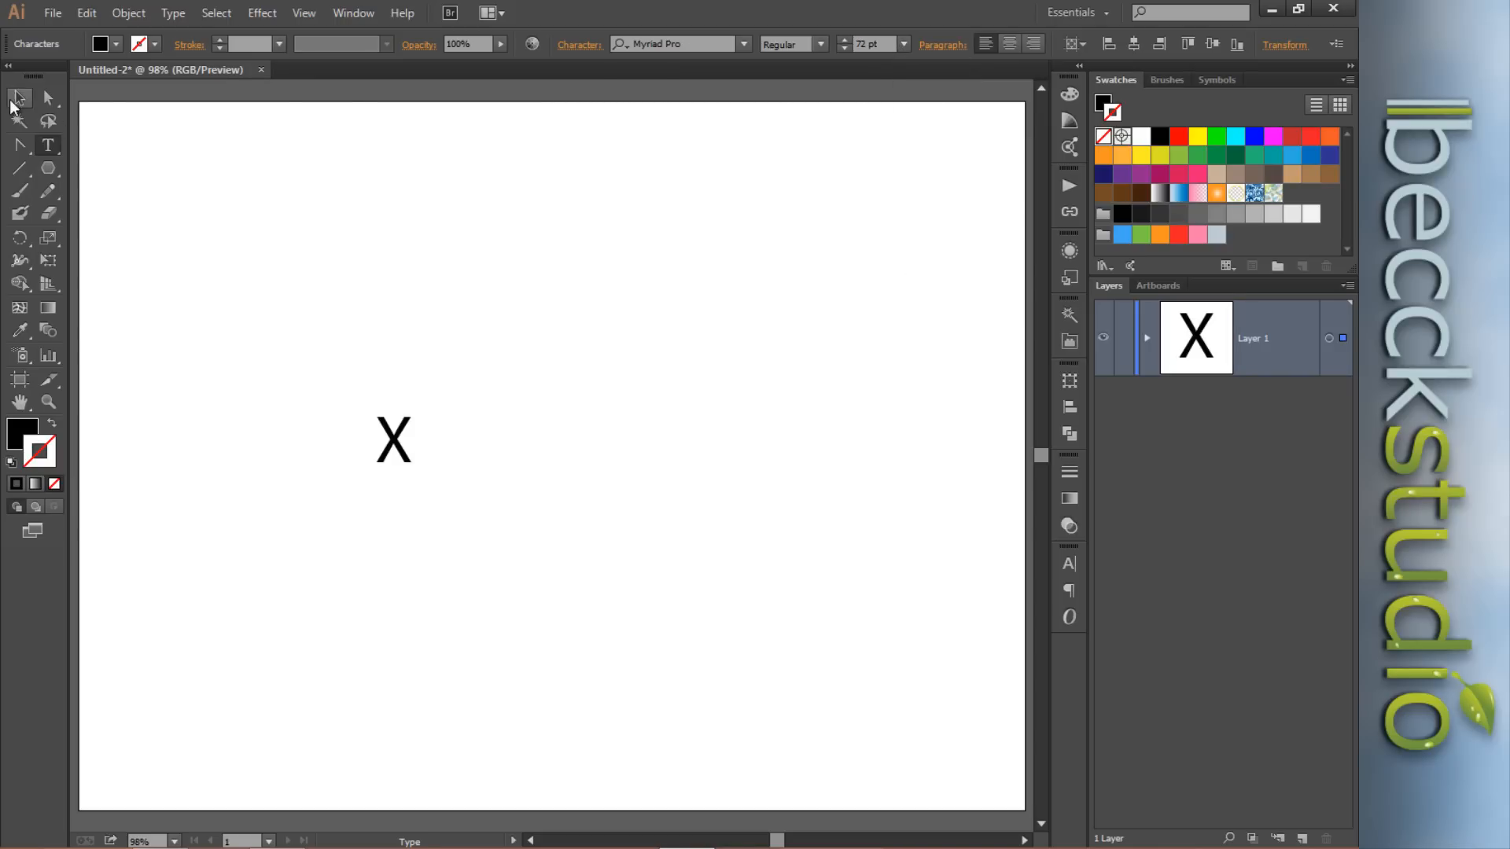
Finish the text entry, enlarge the X freehand to about 299 pt, and move it toward the upper middle of the artboard.
key(Escape)
drag(415, 480, 724, 700)
drag(492, 516, 641, 344)
Try the fonts Modern No. 20, Rockwell Extra Bold and Valken Regular on the letter X.
click(744, 44)
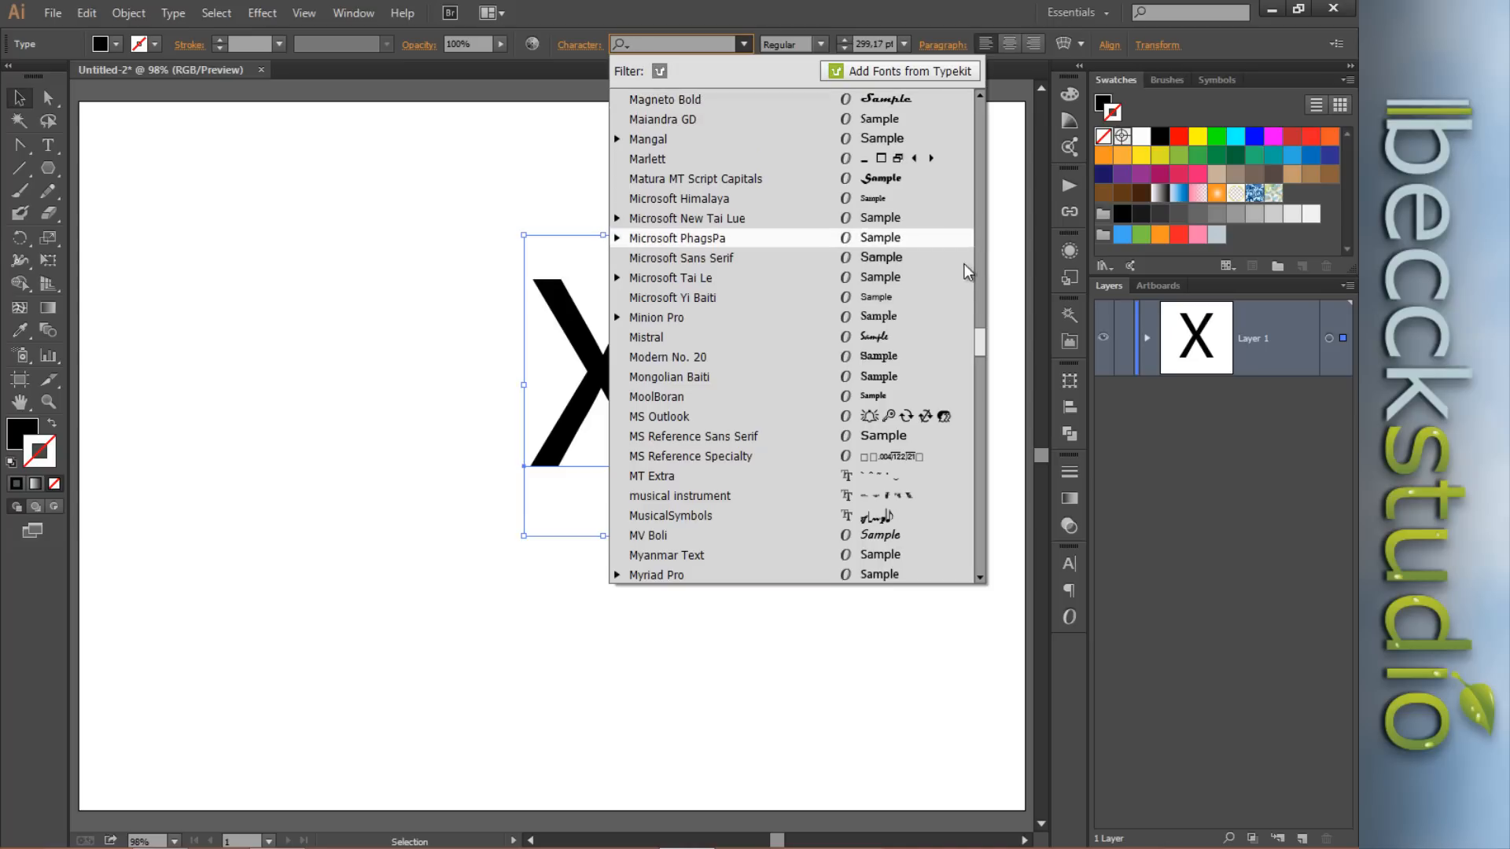
click(866, 357)
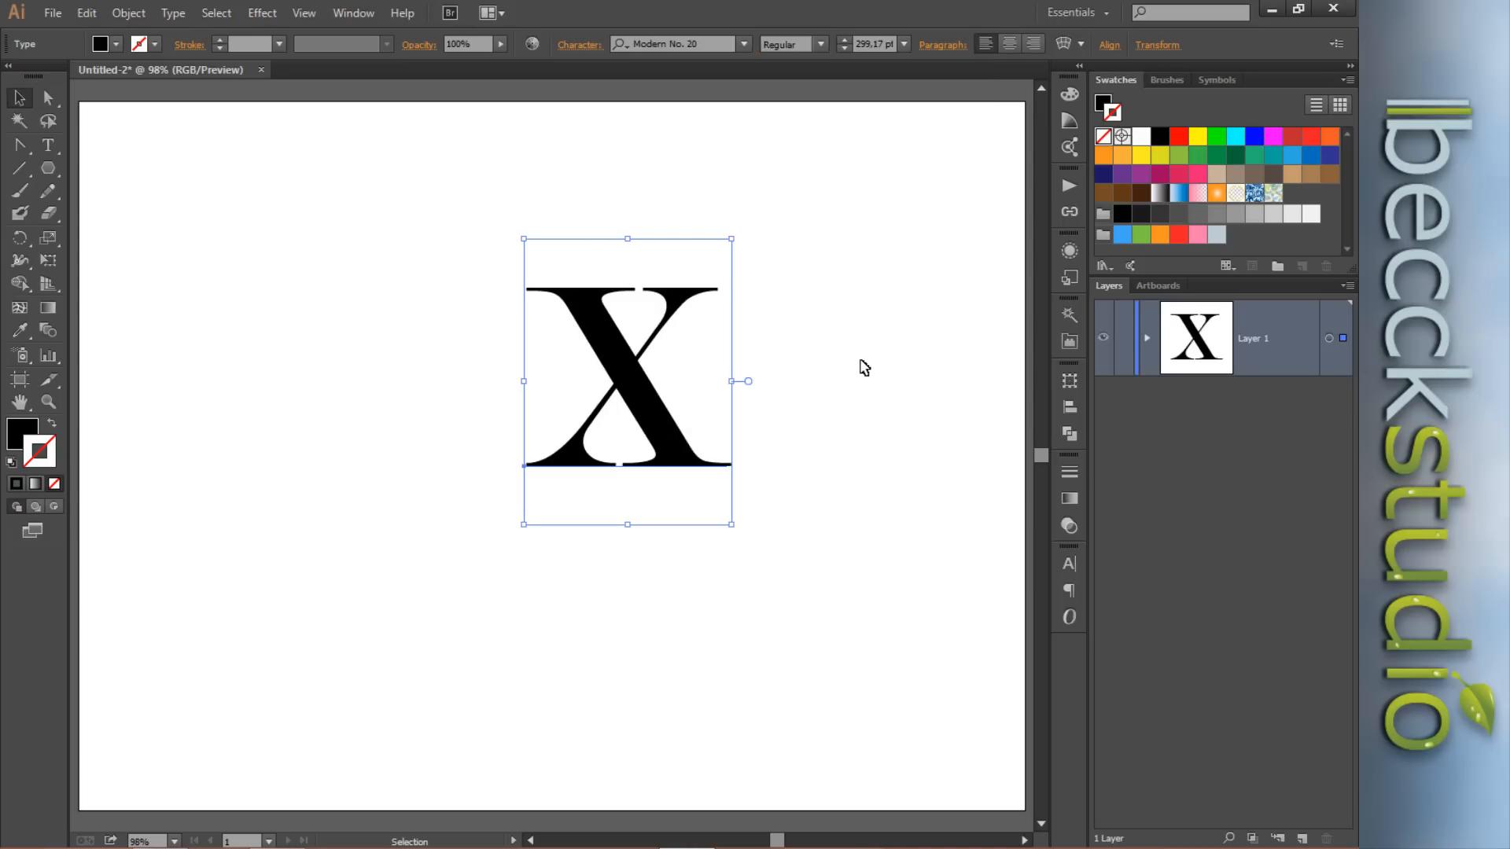
click(744, 44)
drag(979, 348, 986, 401)
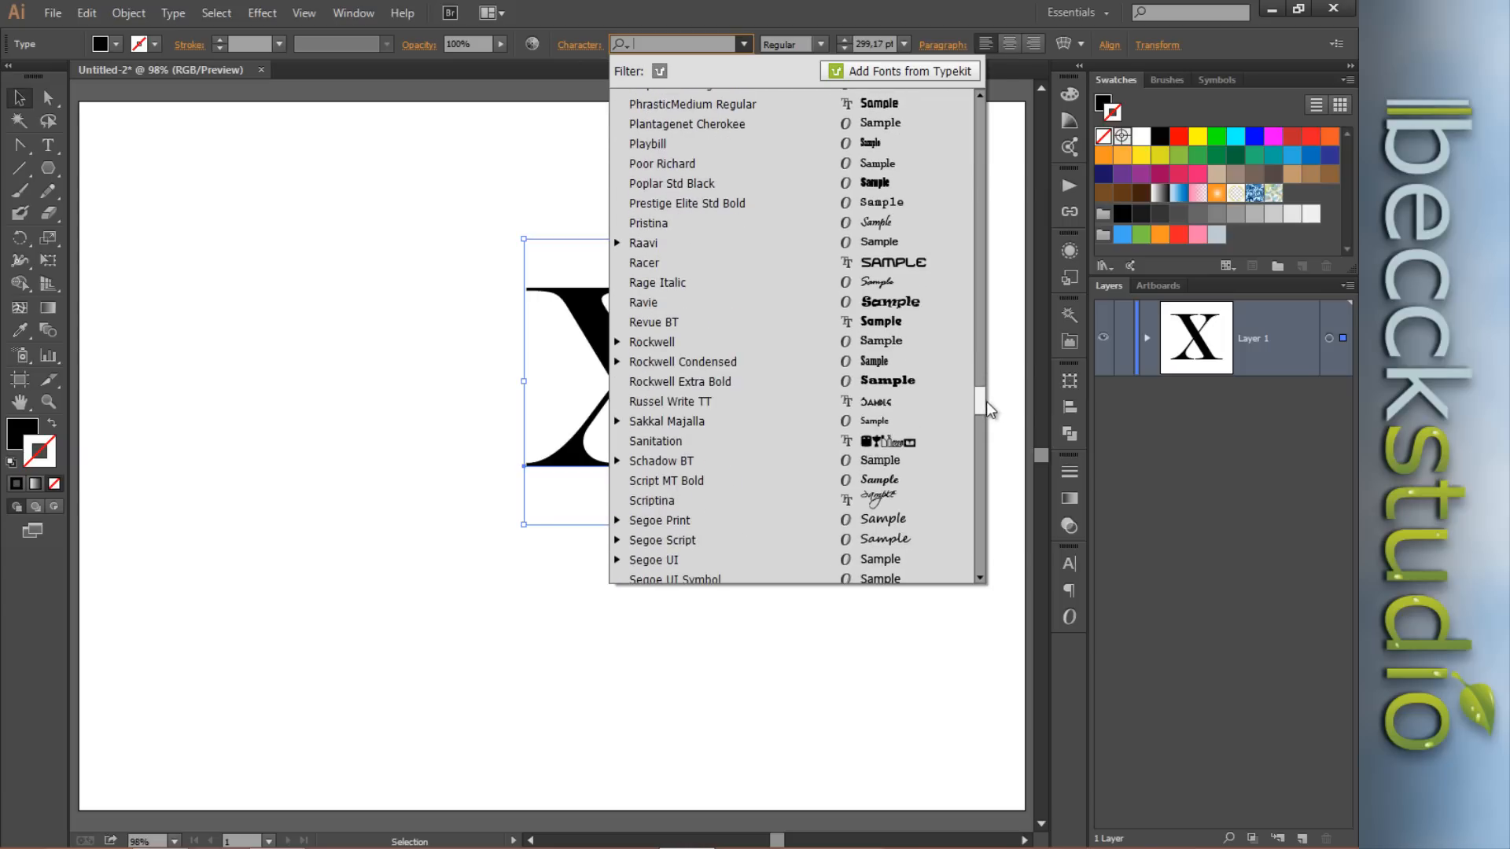
click(903, 388)
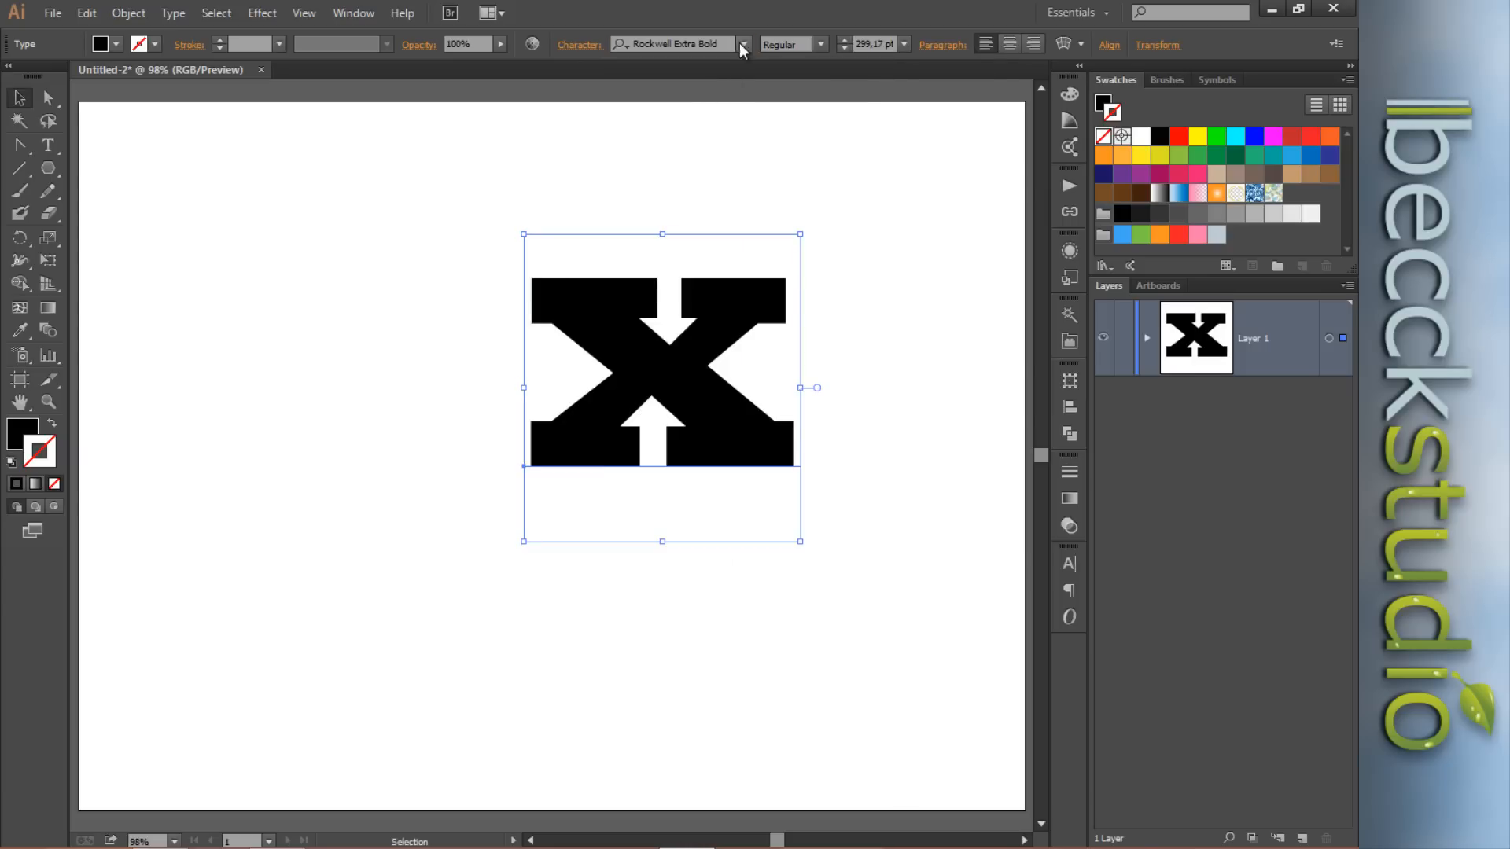
click(742, 45)
drag(979, 410, 985, 455)
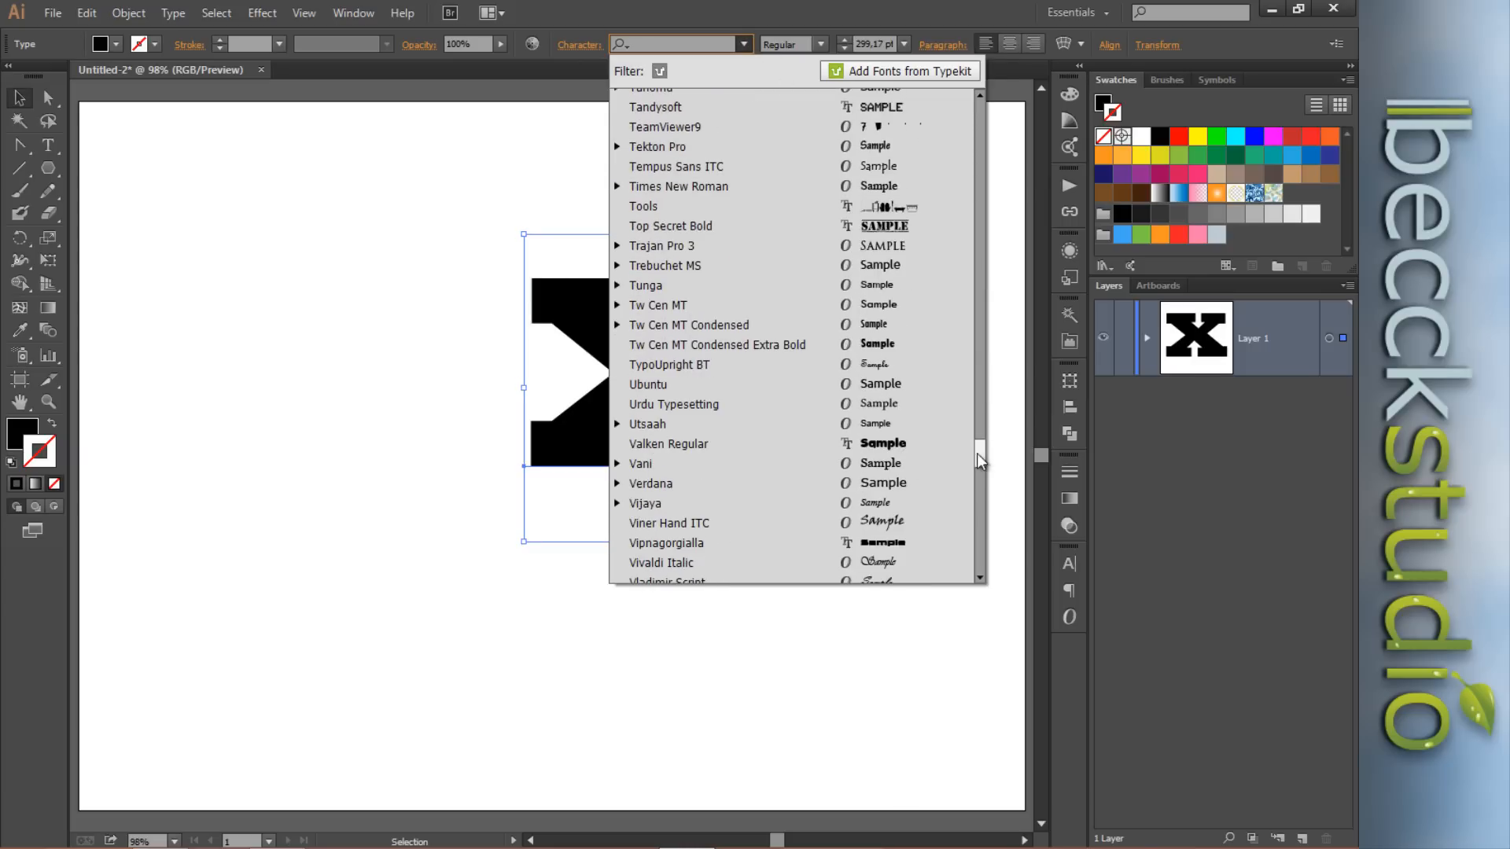
click(903, 444)
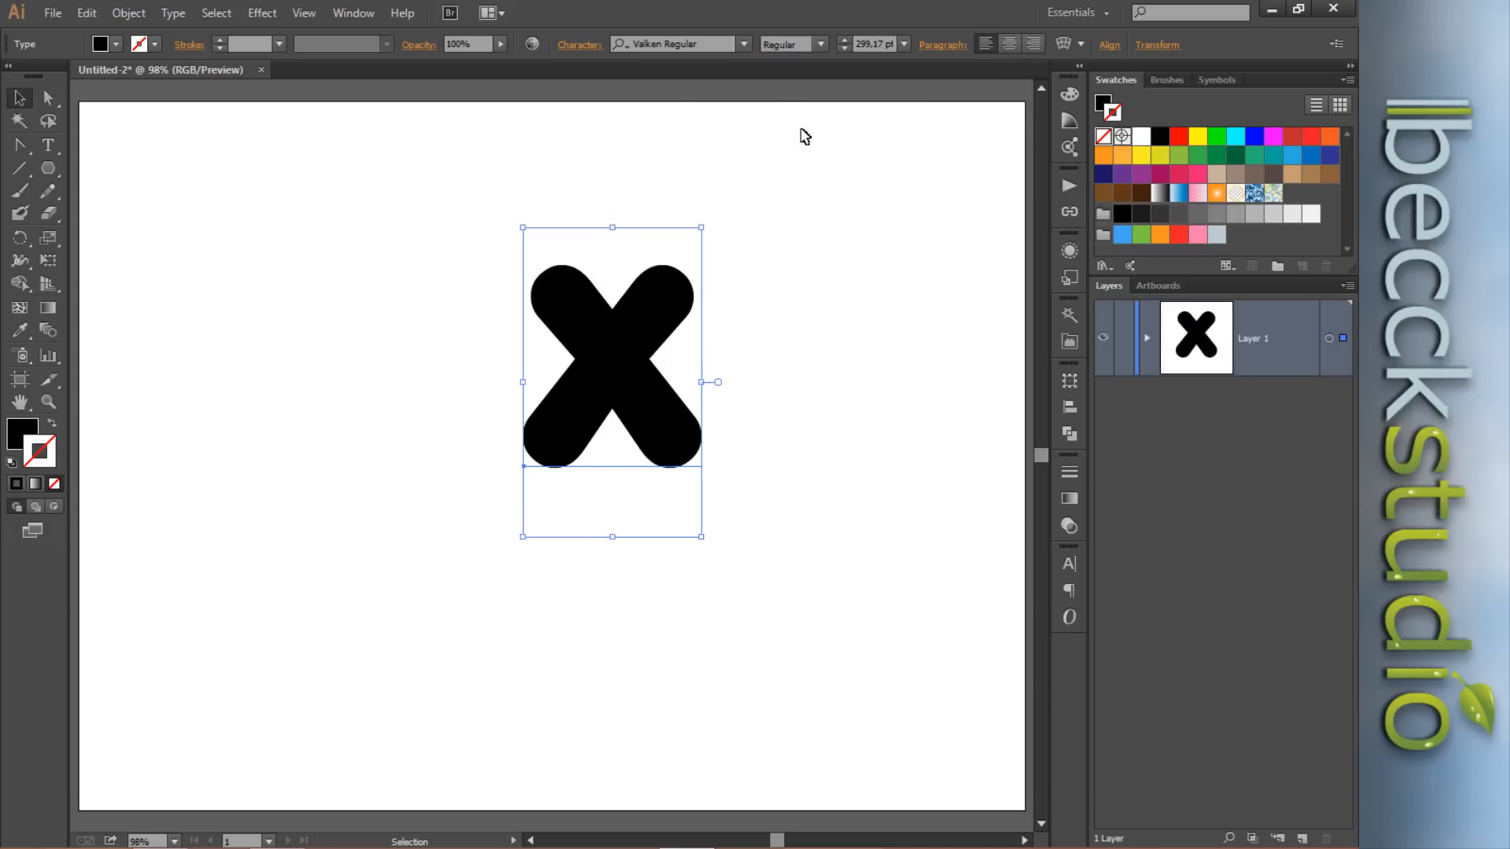
Browse further fonts for the X, try Vladimir Script, and set the letter in Vipnagorgialla.
click(742, 45)
scroll(980, 470, down, 5)
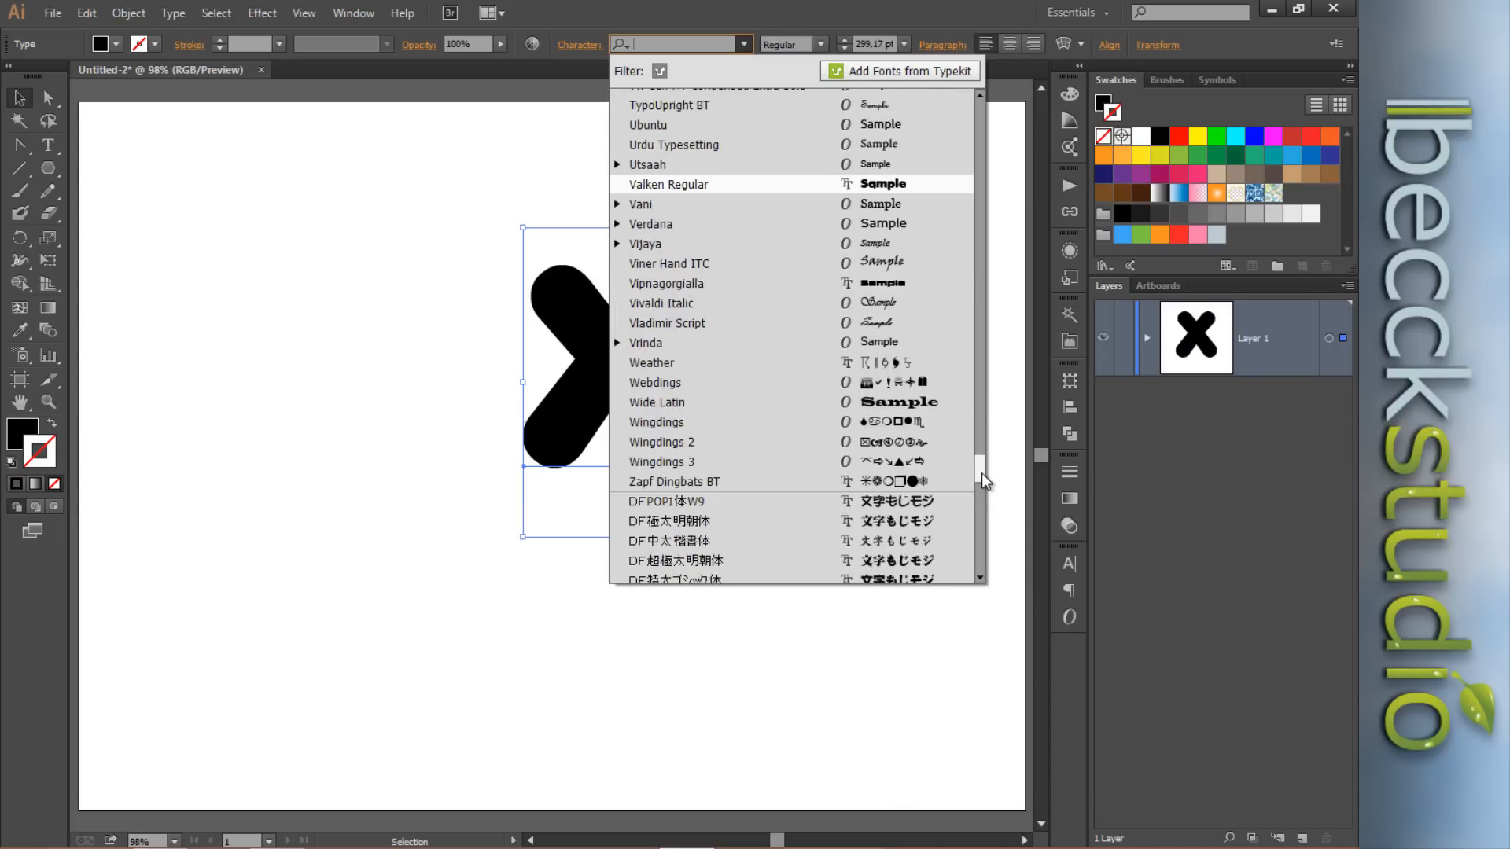
scroll(980, 470, up, 3)
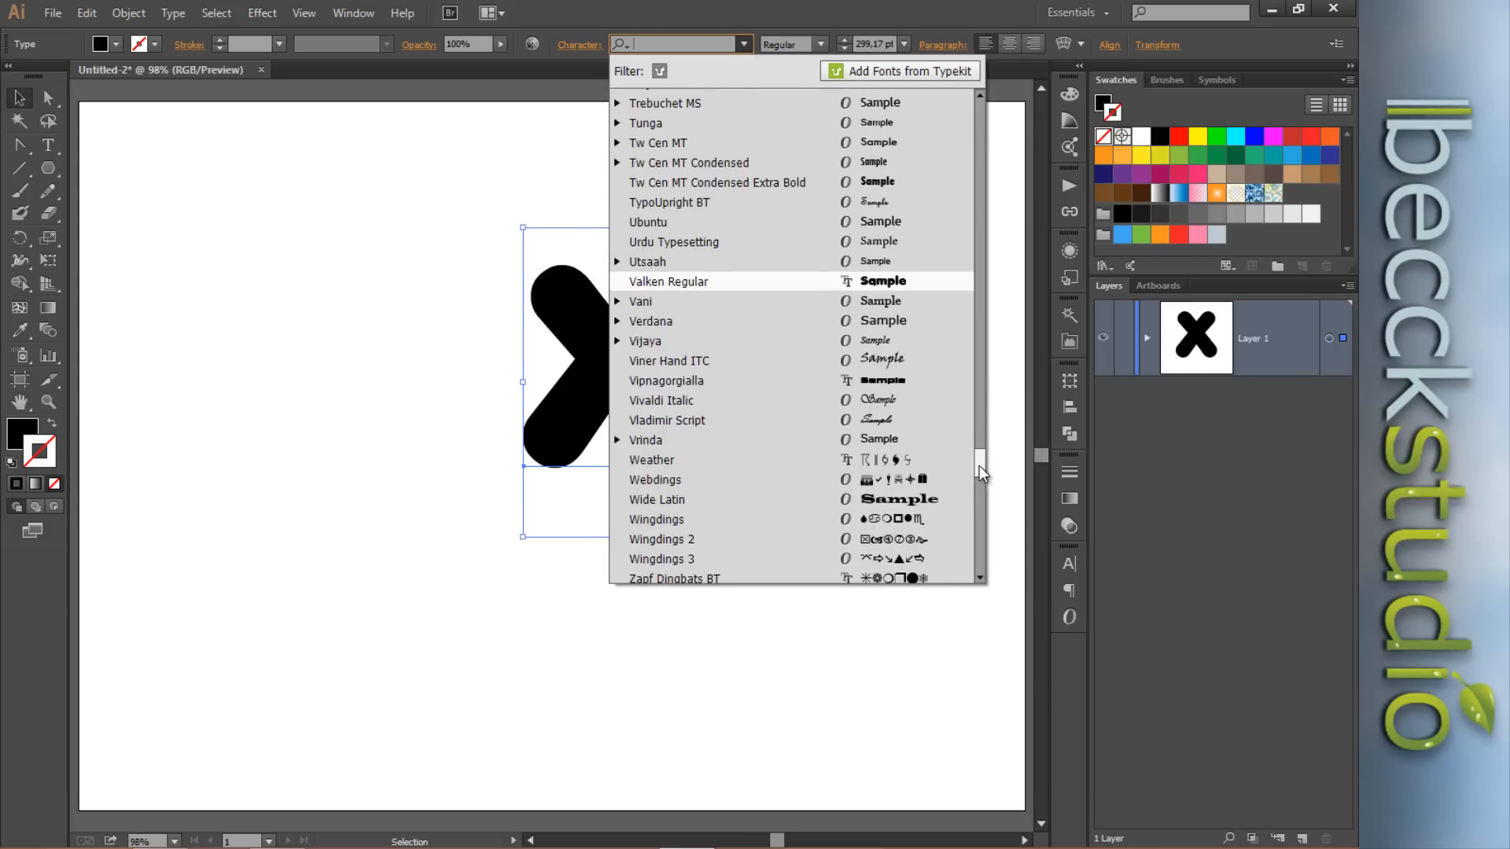
click(895, 422)
click(743, 45)
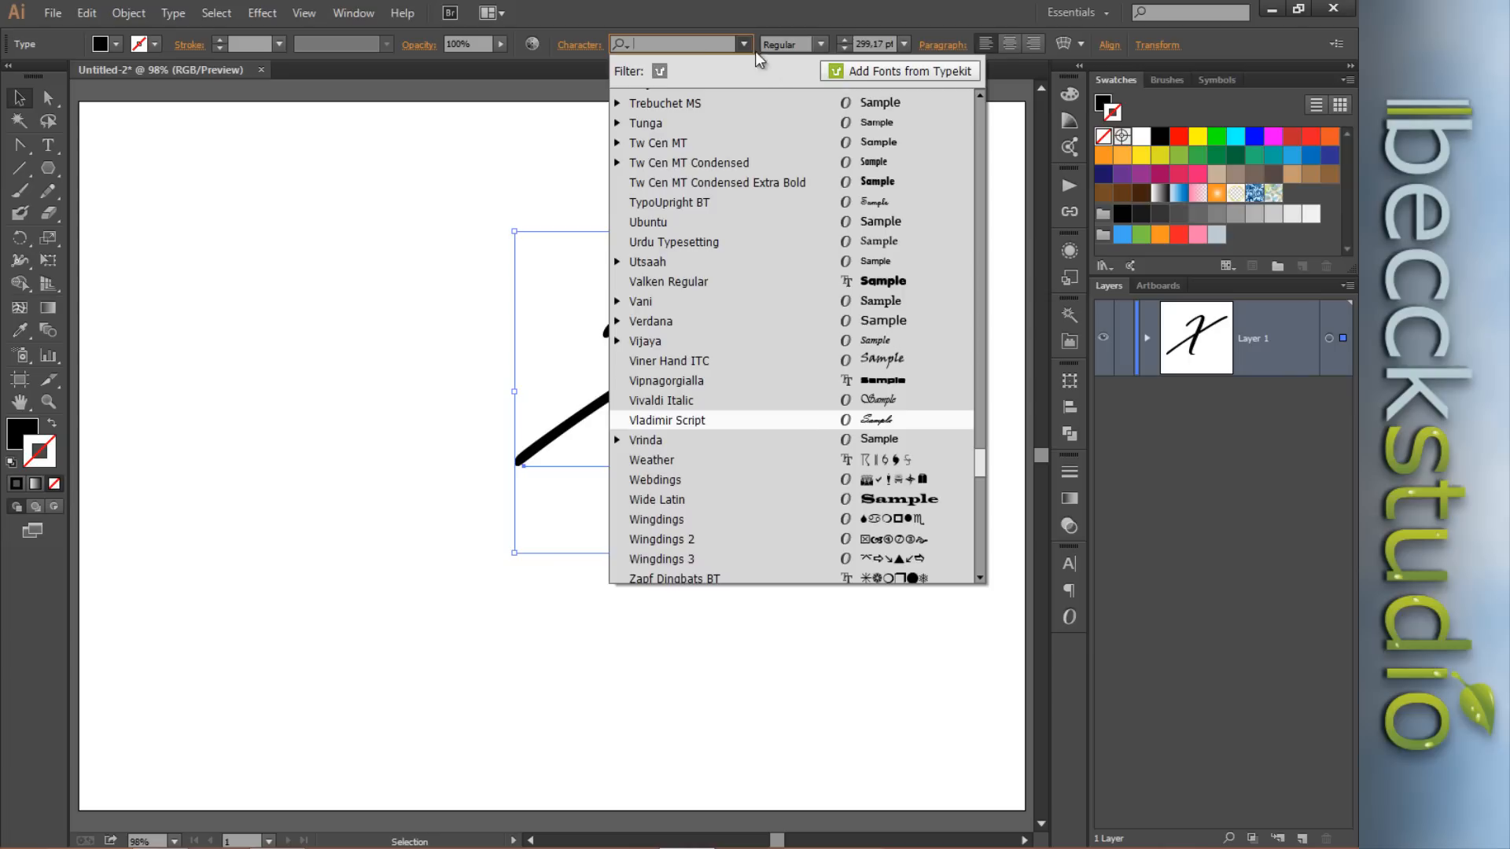
click(909, 383)
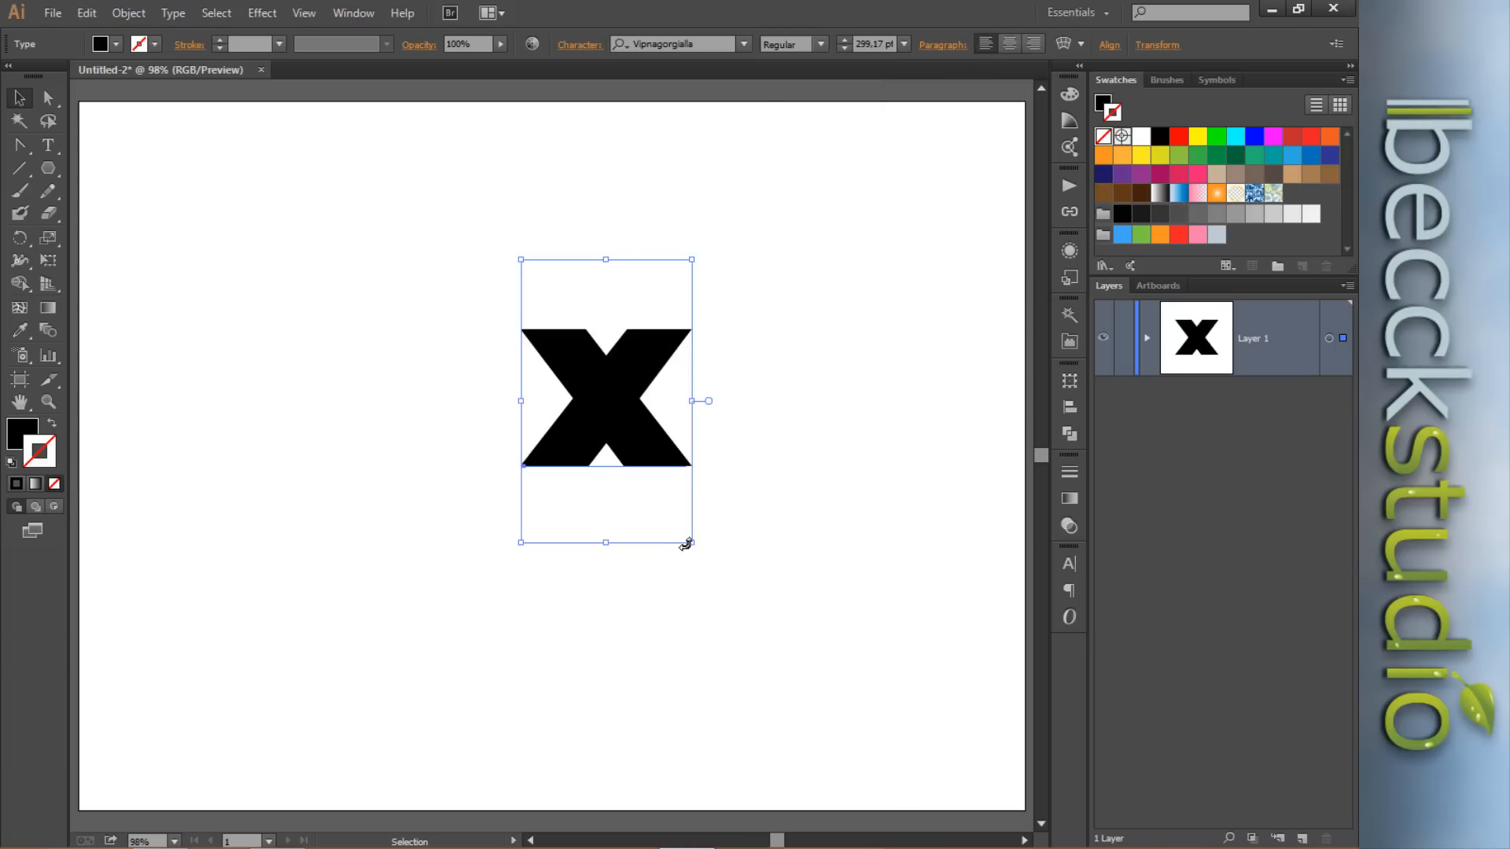
Enlarge the X to about 505 pt in the artboard's upper middle and expand its object and fill into editable paths.
drag(690, 541, 909, 738)
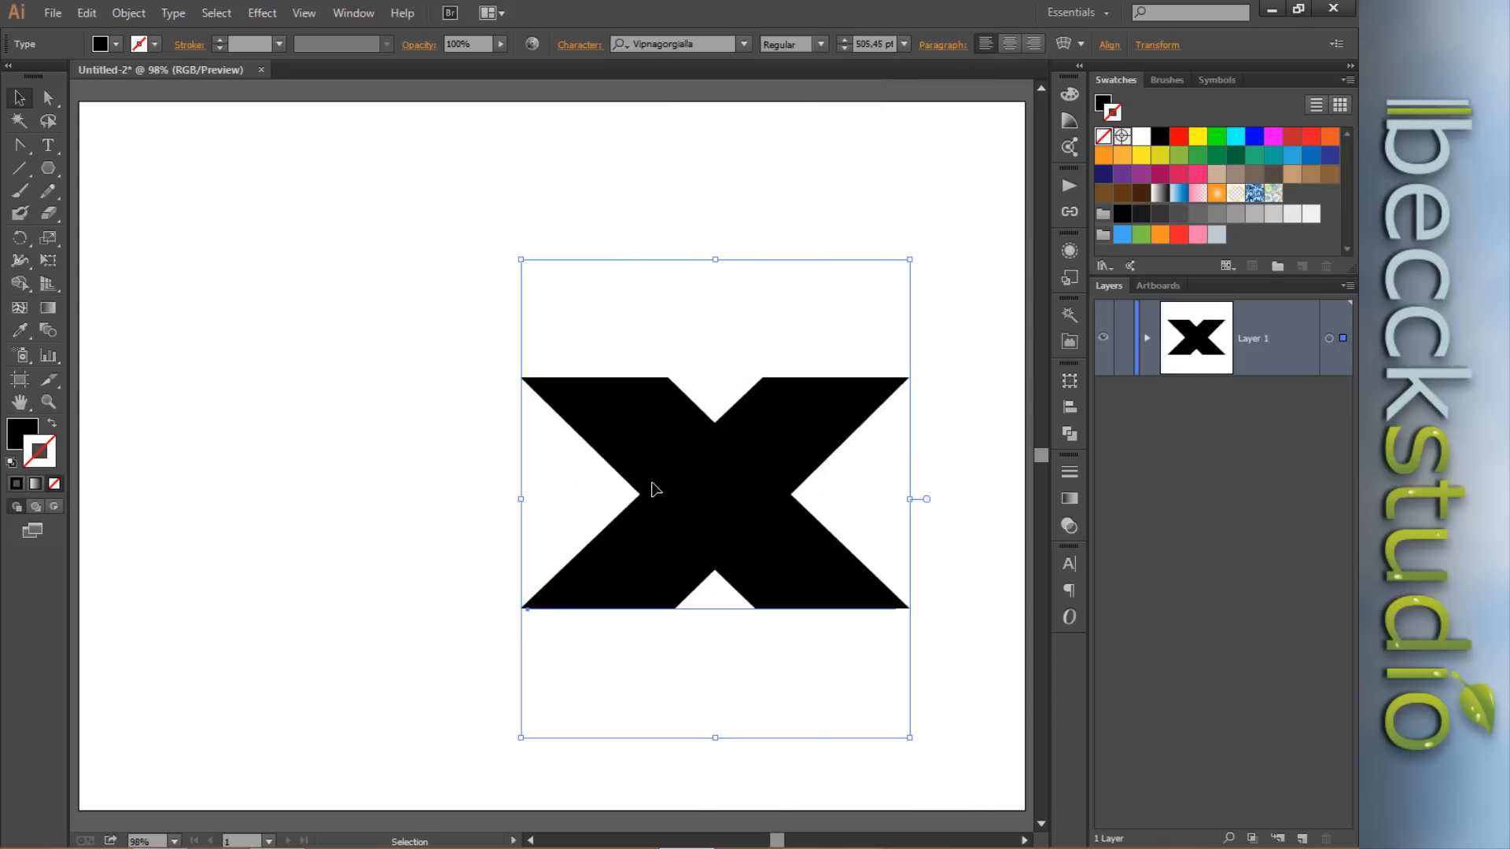
drag(713, 481, 555, 375)
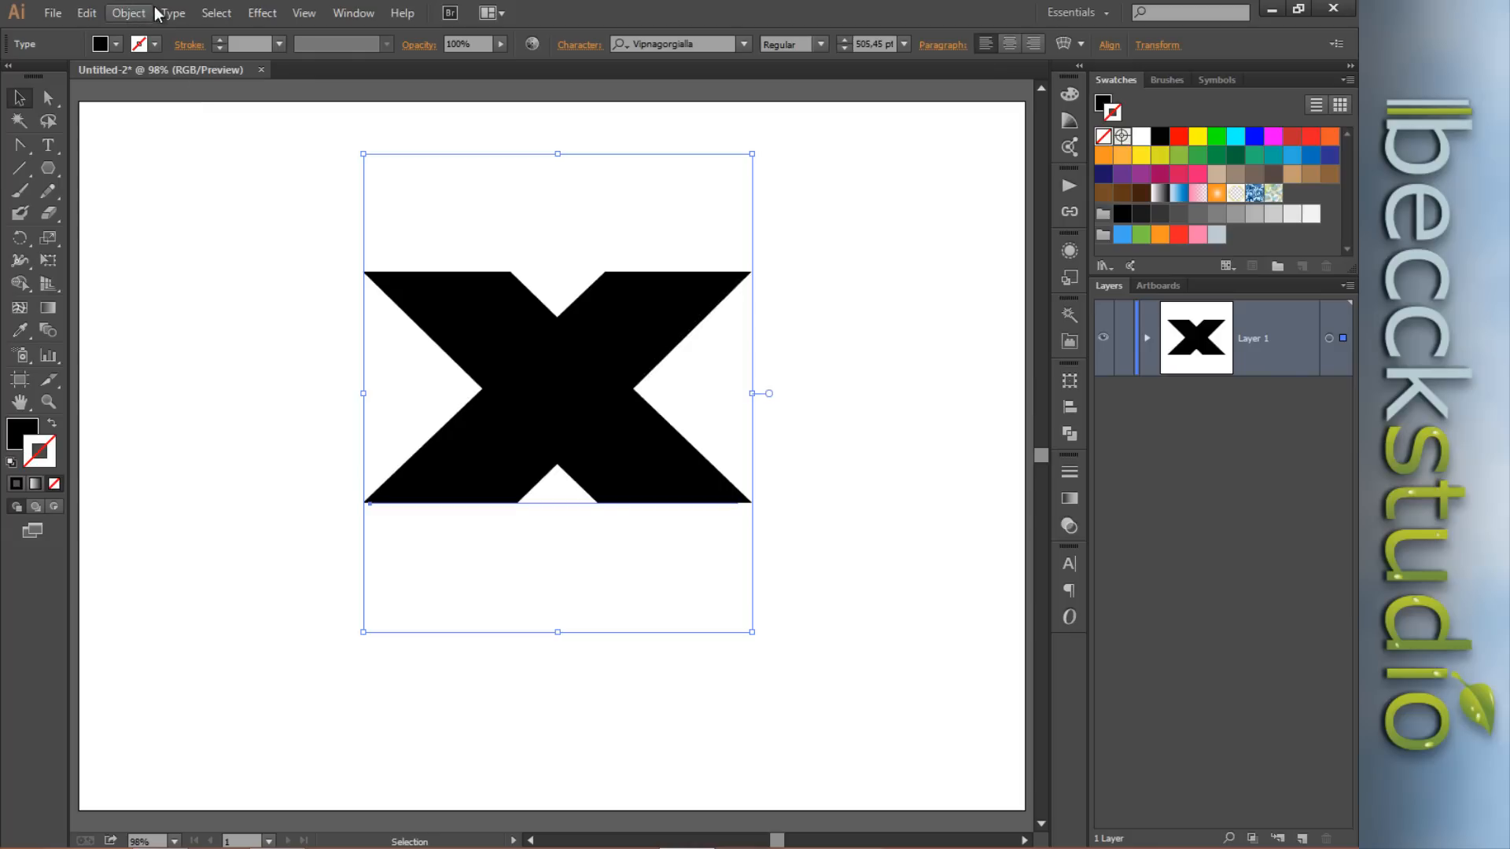
click(128, 13)
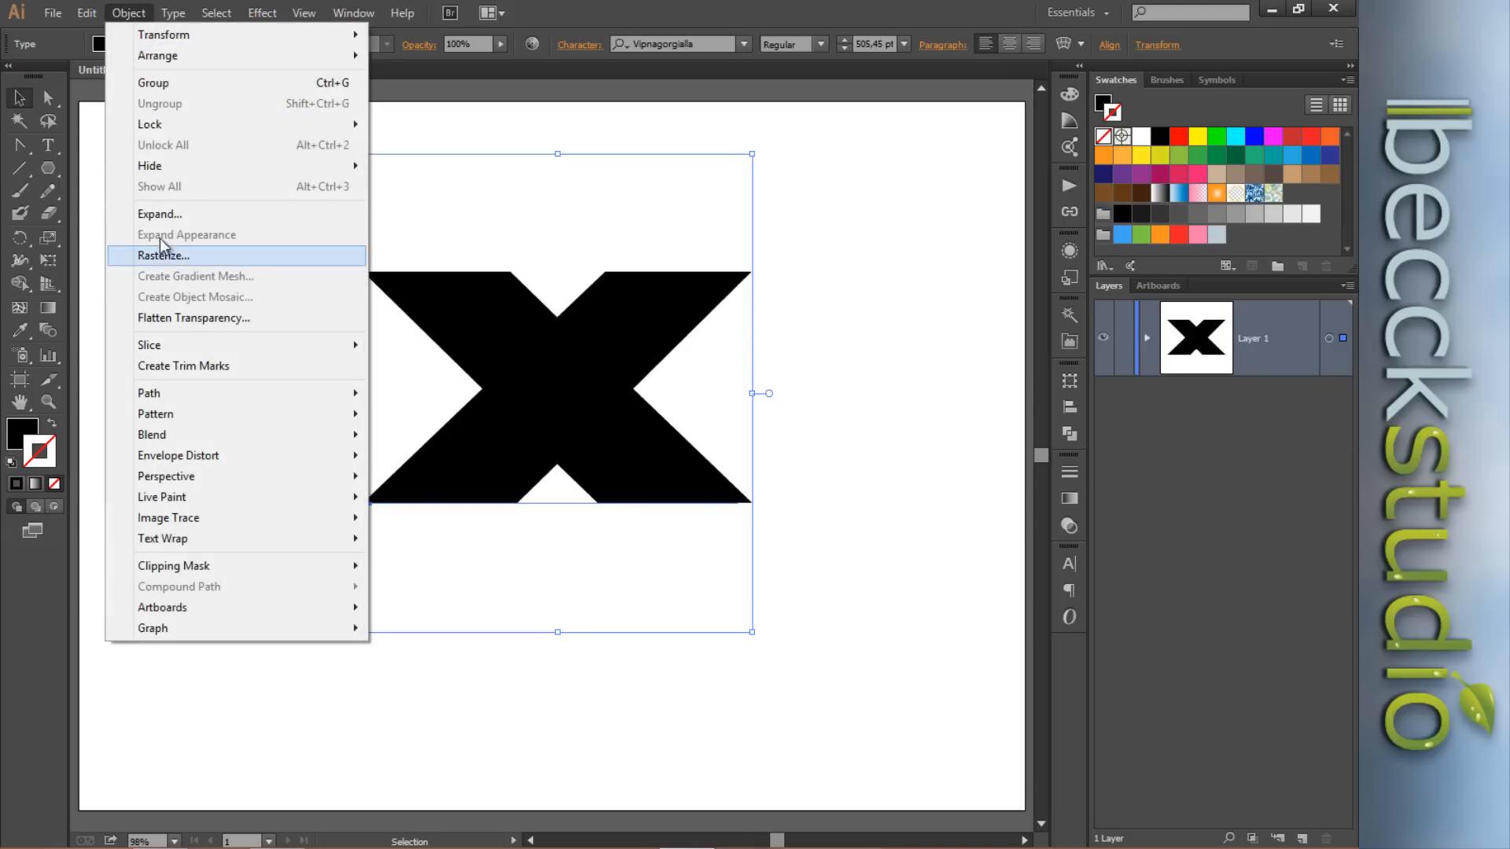
click(162, 213)
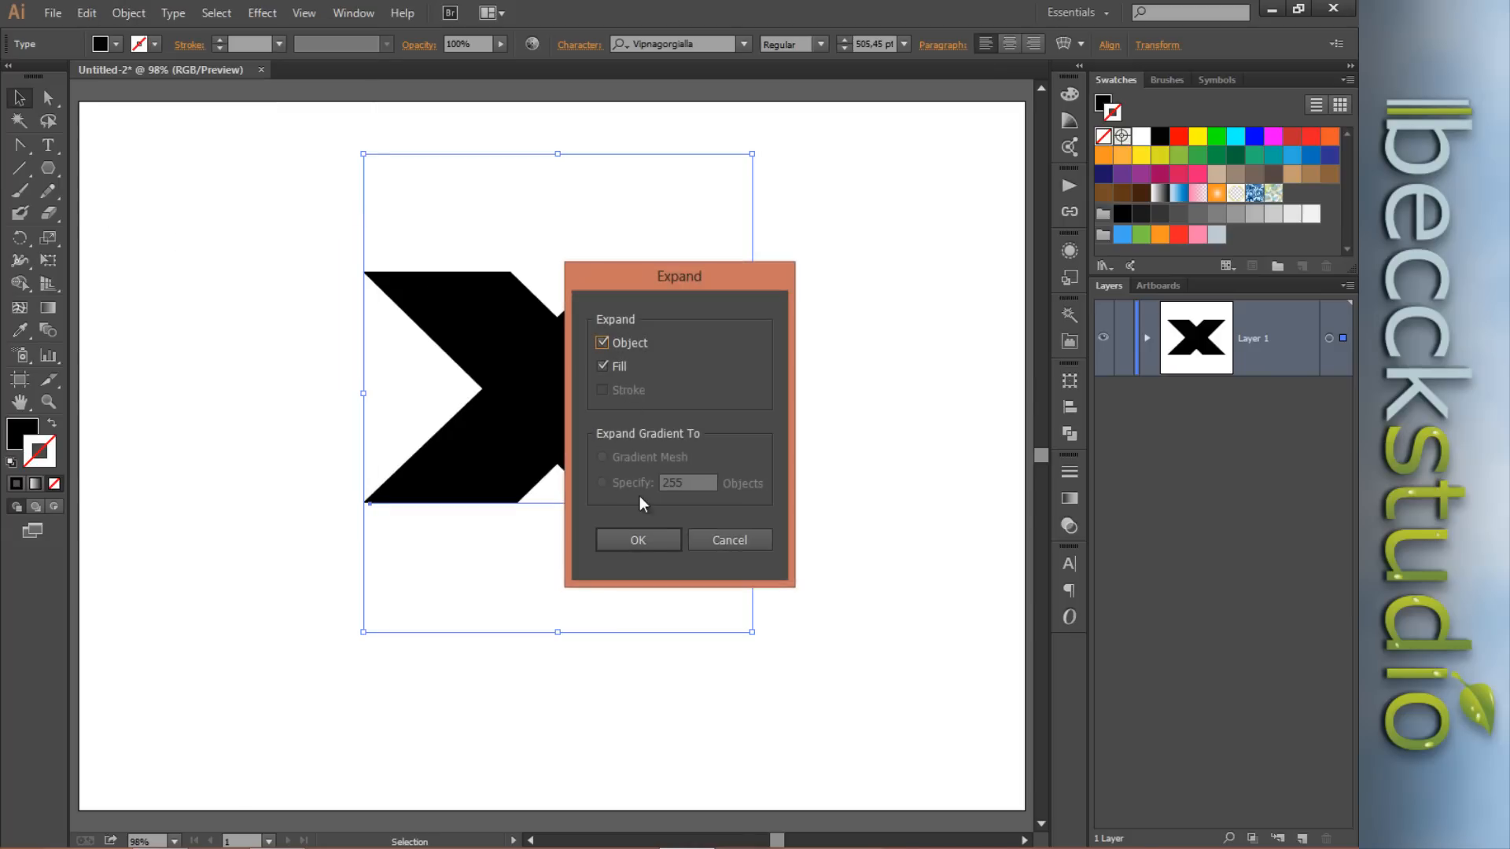
click(641, 541)
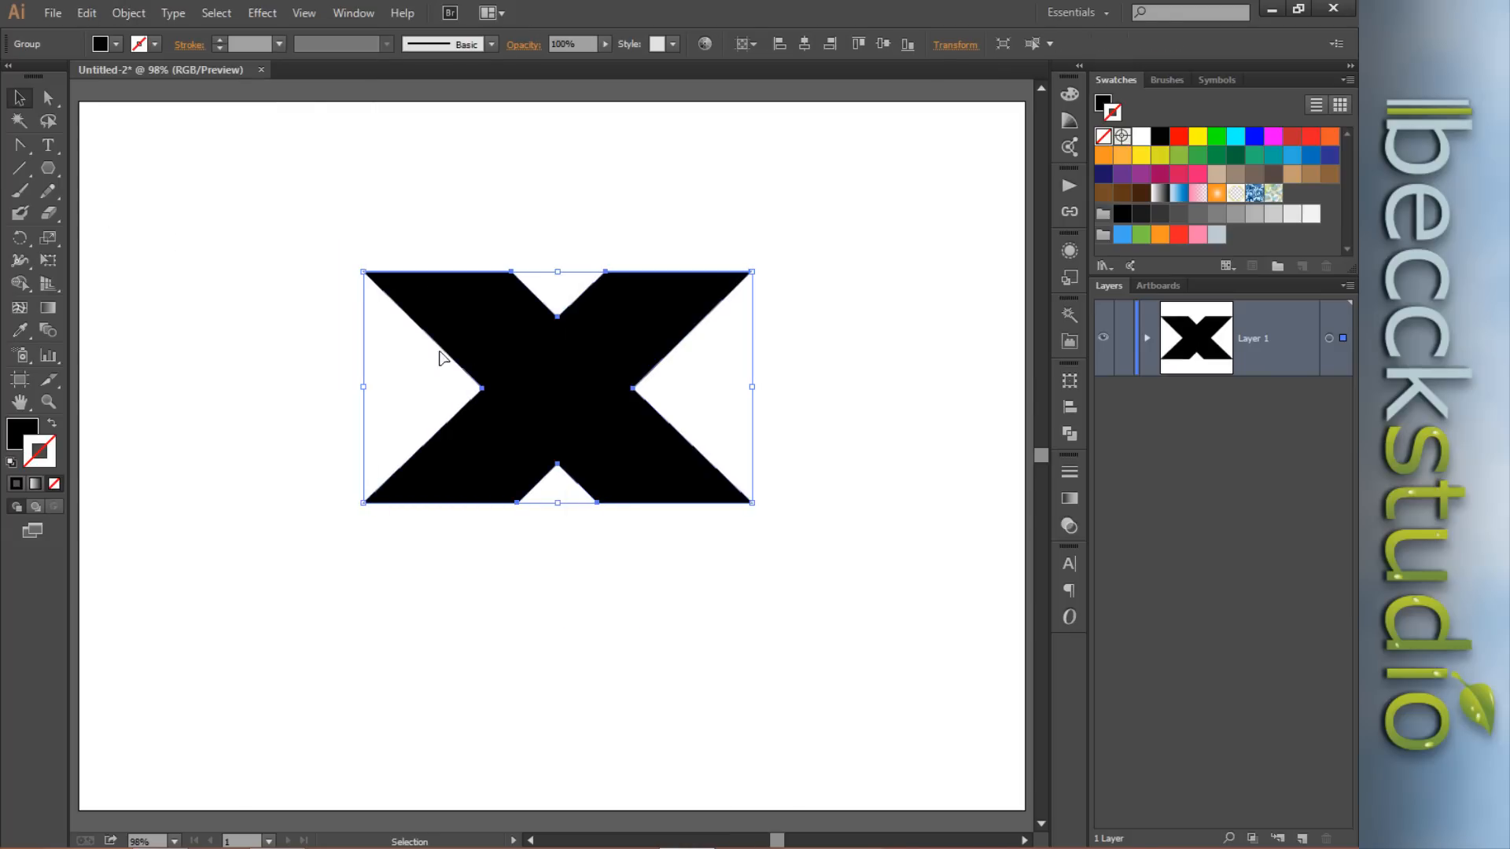
Round the X's two corners flanking the upper notch and its two inner side corners freehand with the Direct Selection tool's live corners.
key(a)
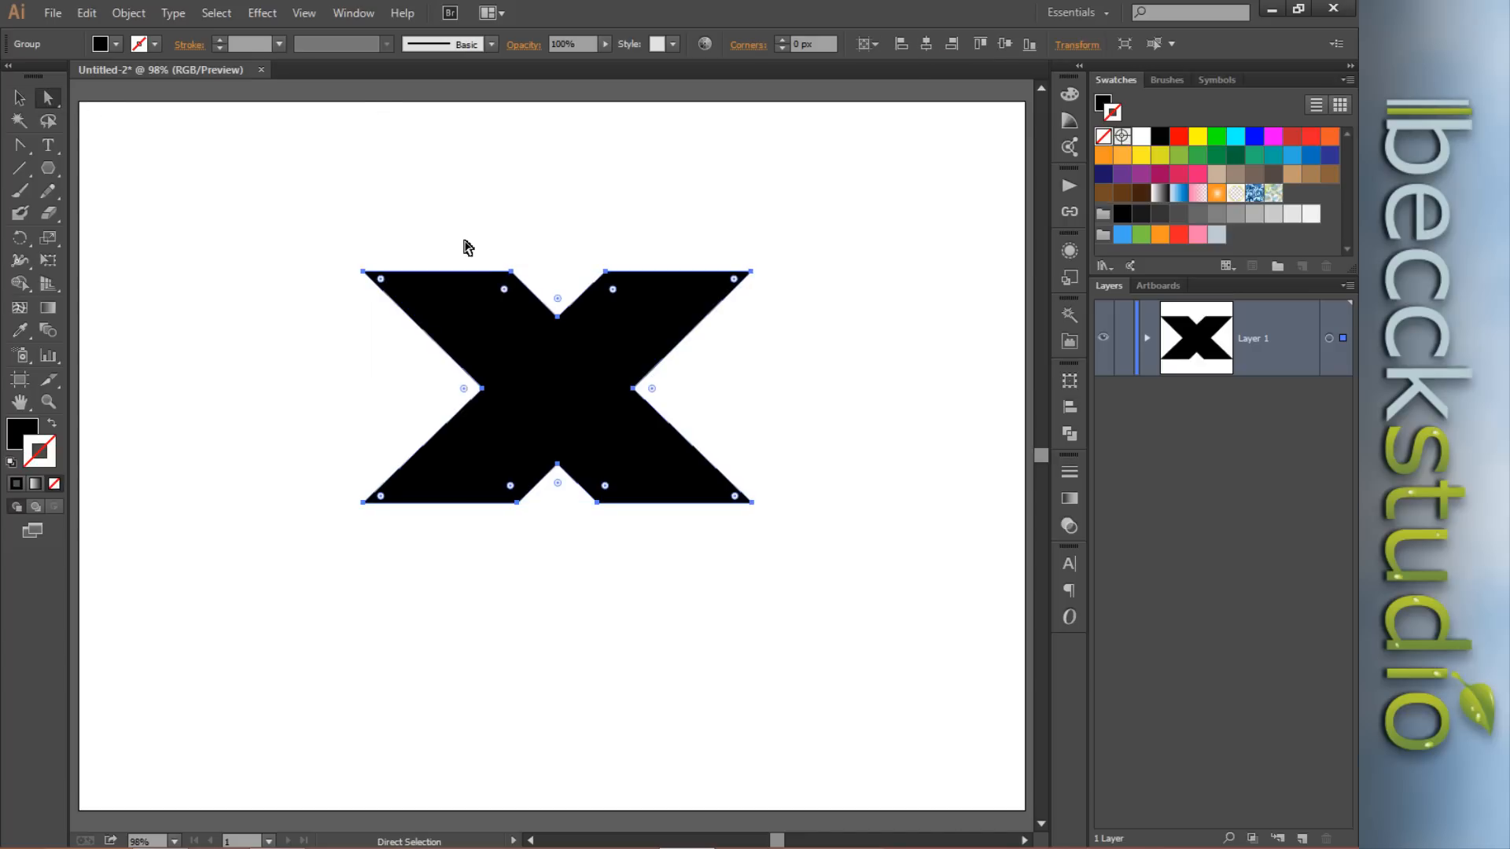
drag(476, 238, 655, 337)
click(559, 233)
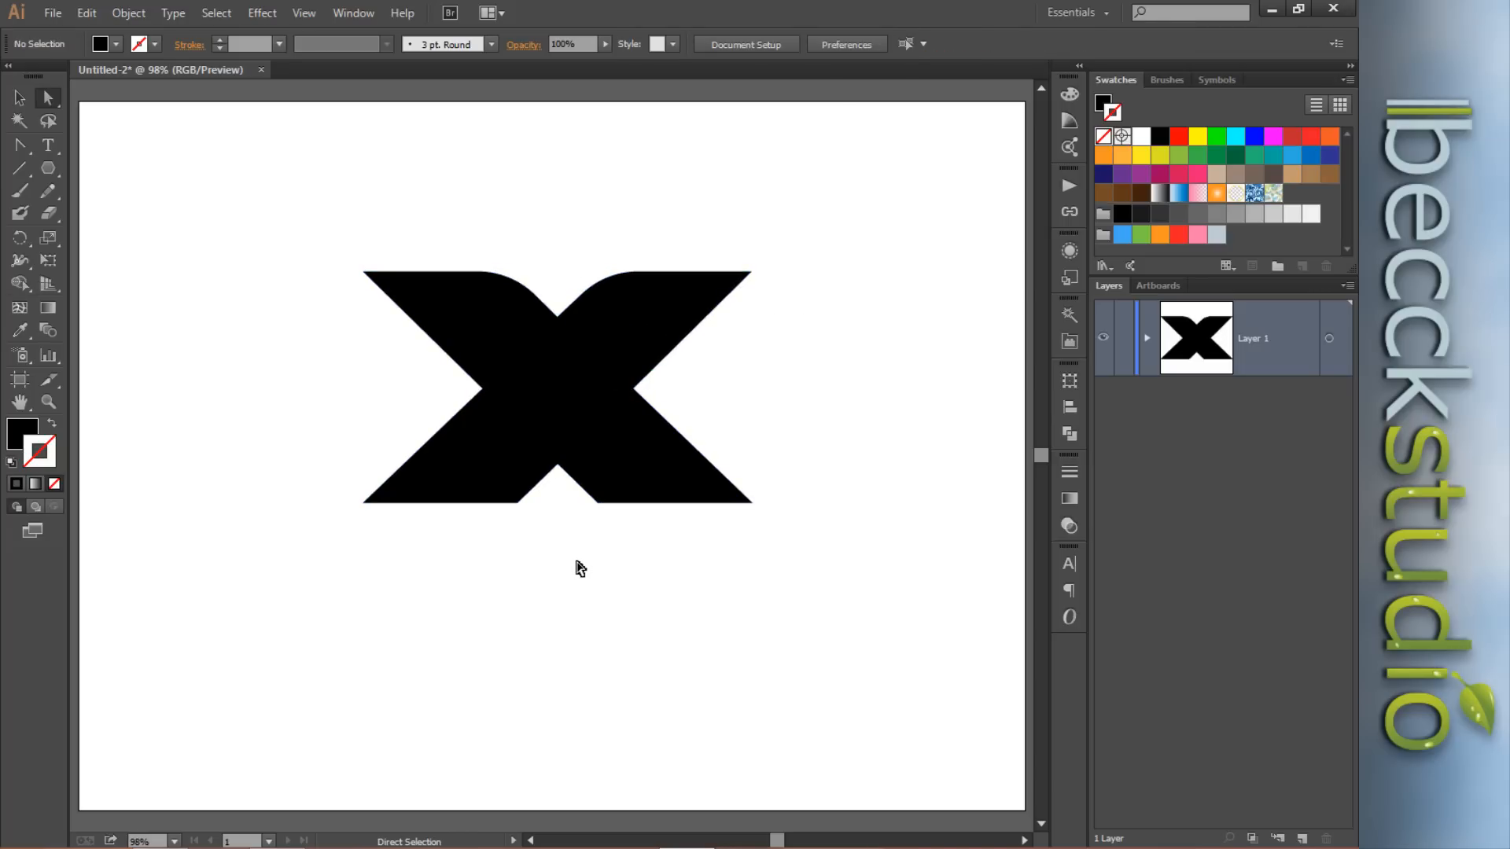
drag(418, 371, 696, 417)
click(527, 224)
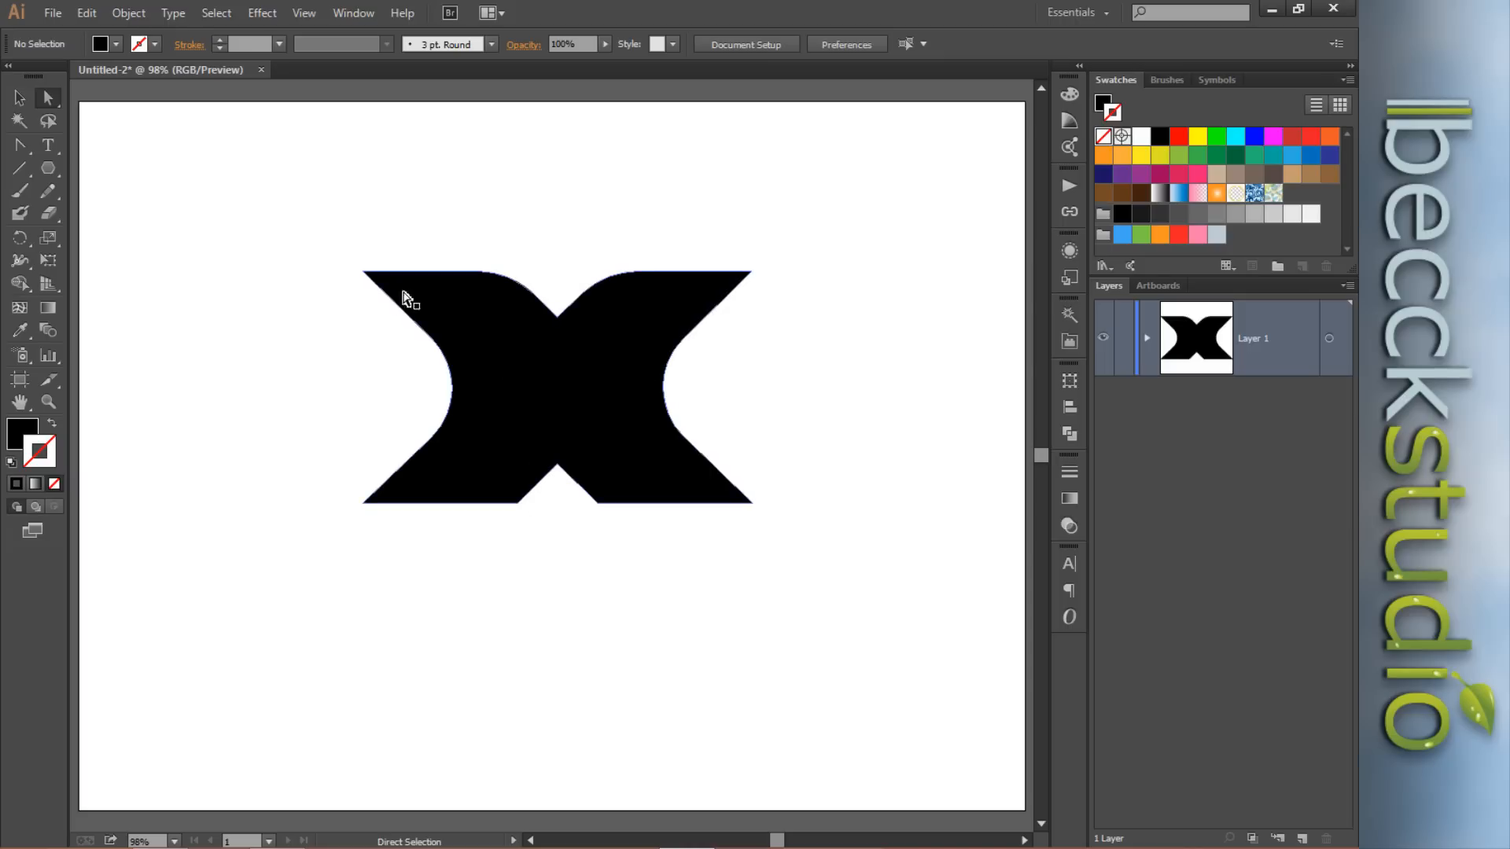
Select the whole X shape and delete it from the artboard.
click(20, 98)
drag(332, 227, 761, 556)
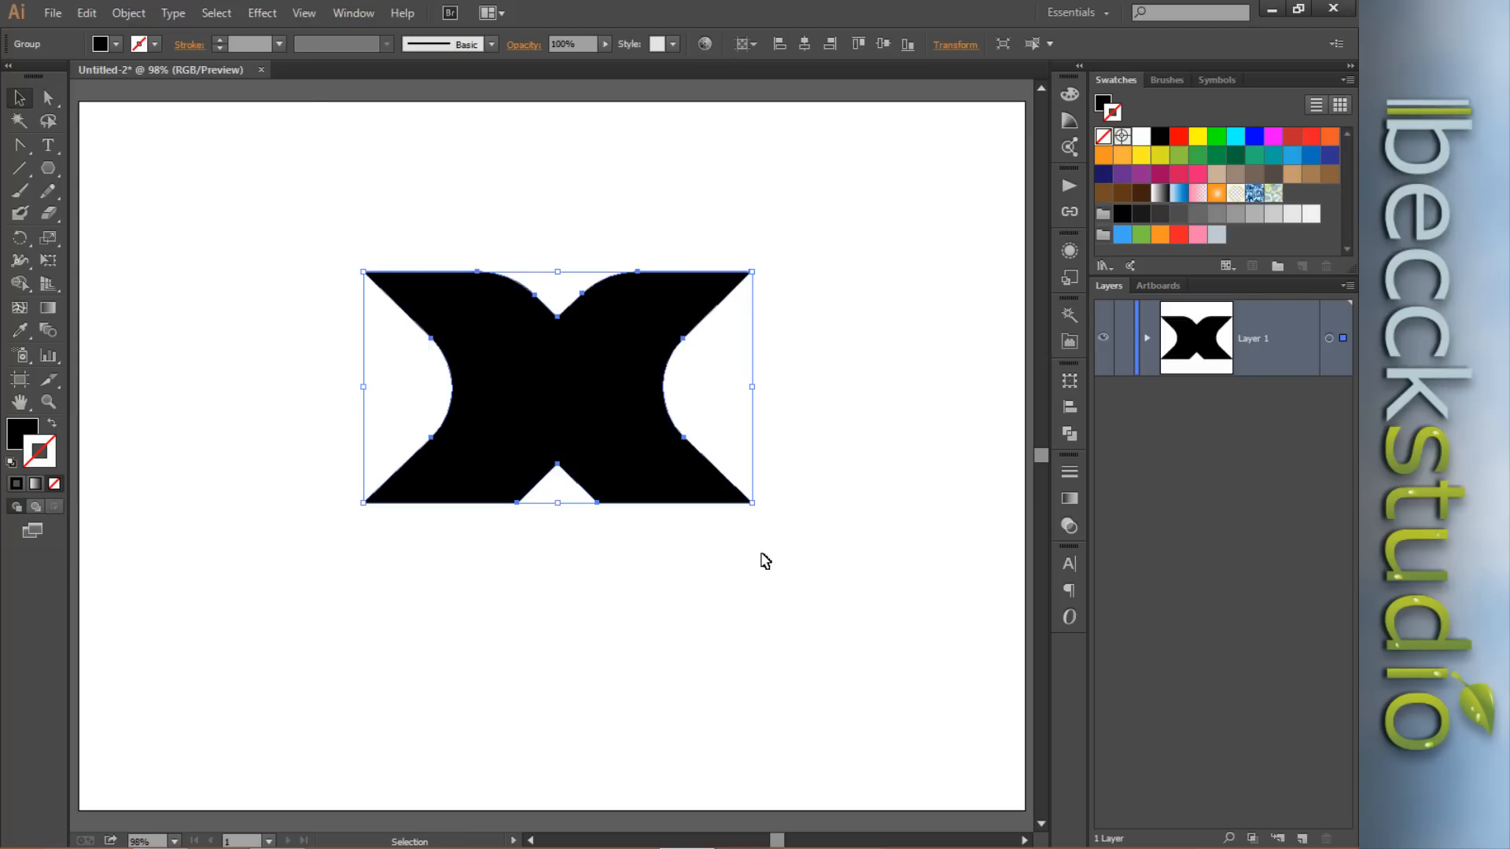
key(Delete)
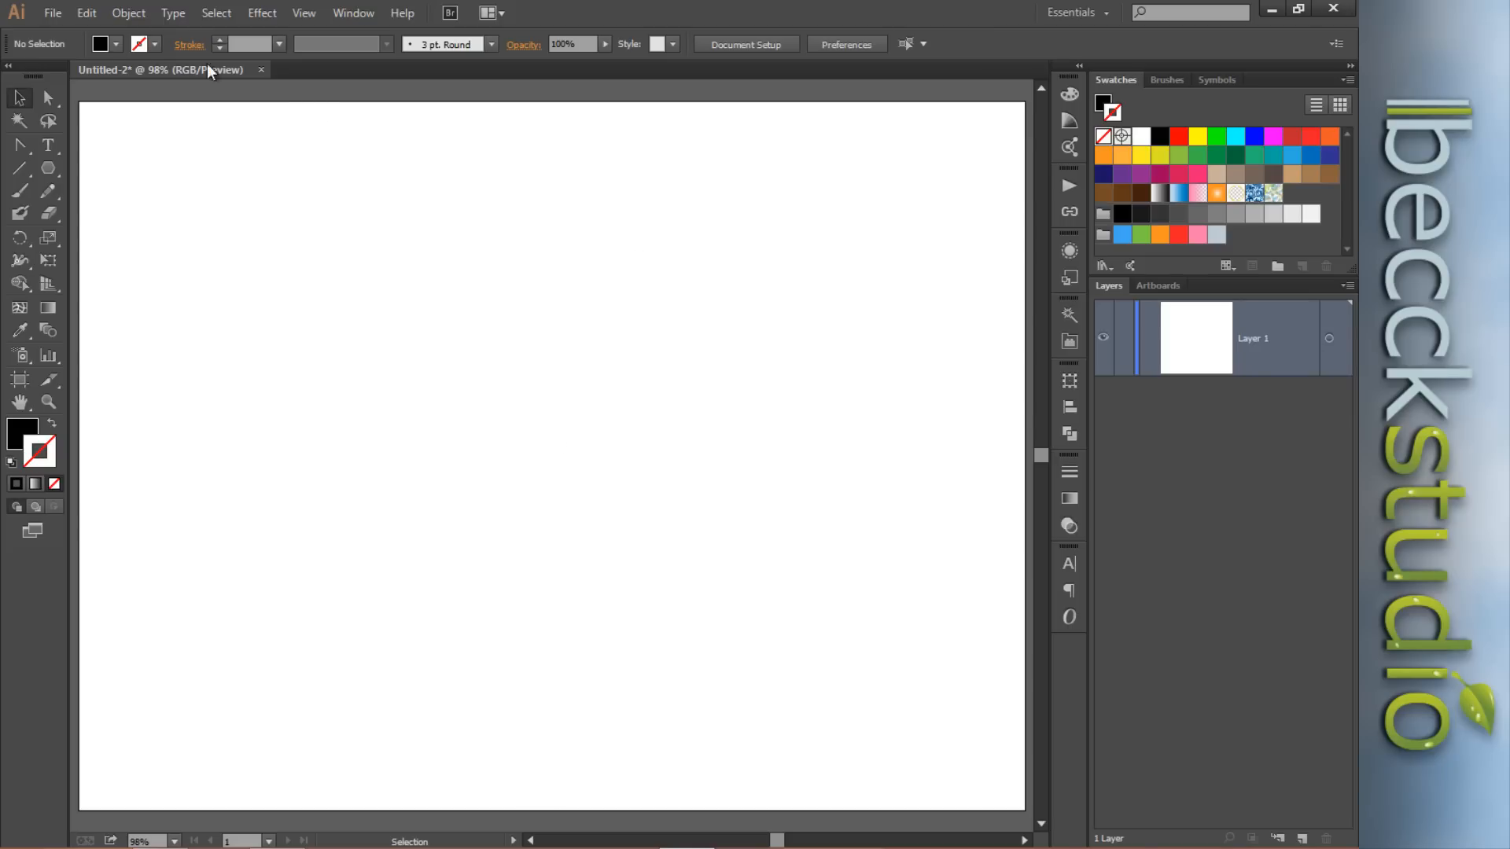
Open the recently used file Logo Becck Studio.ai.
click(54, 16)
mouse_move(133, 99)
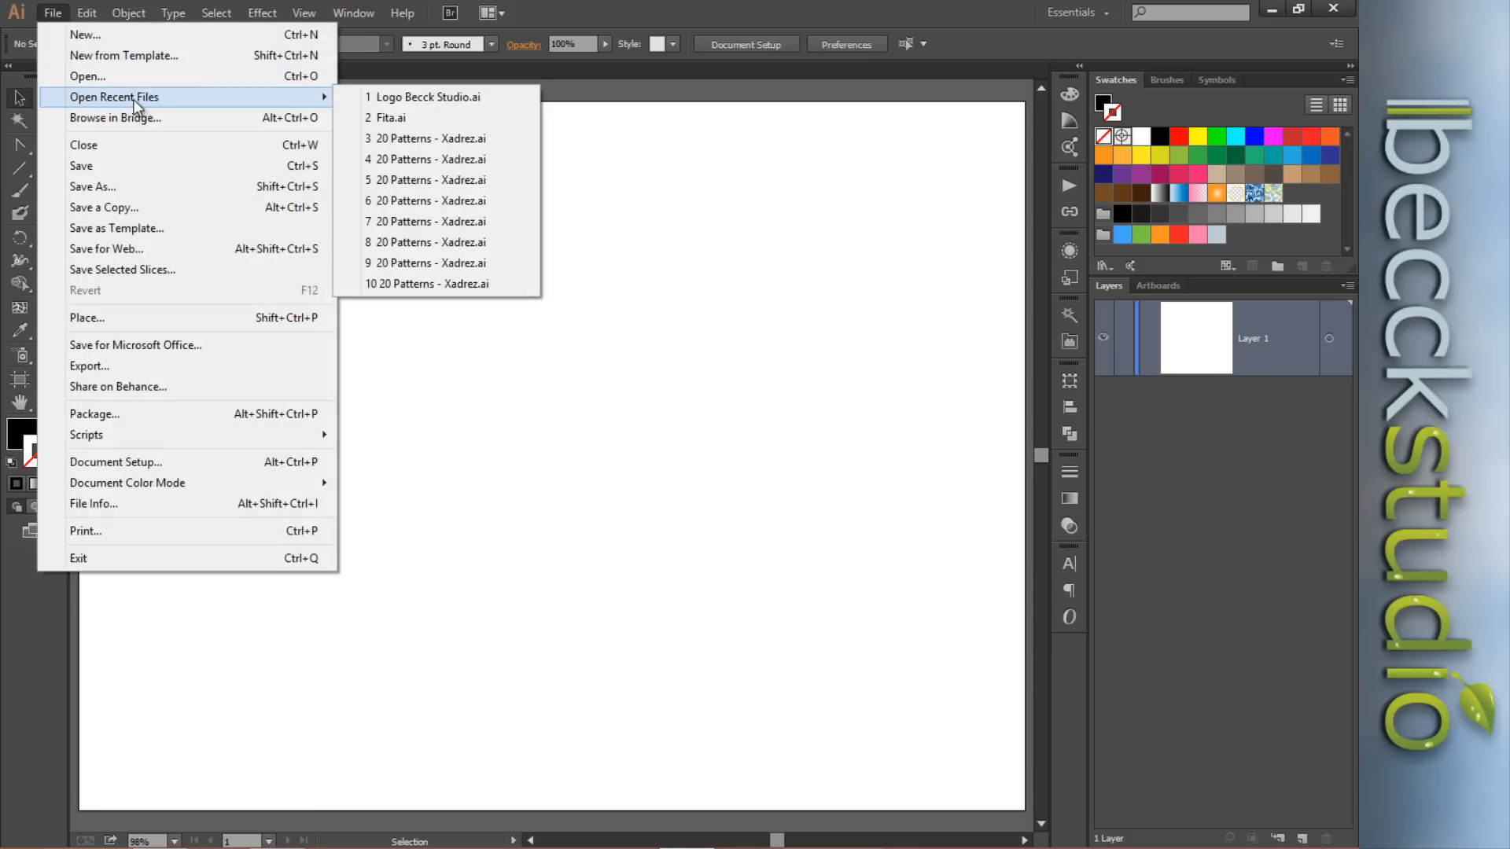
click(429, 97)
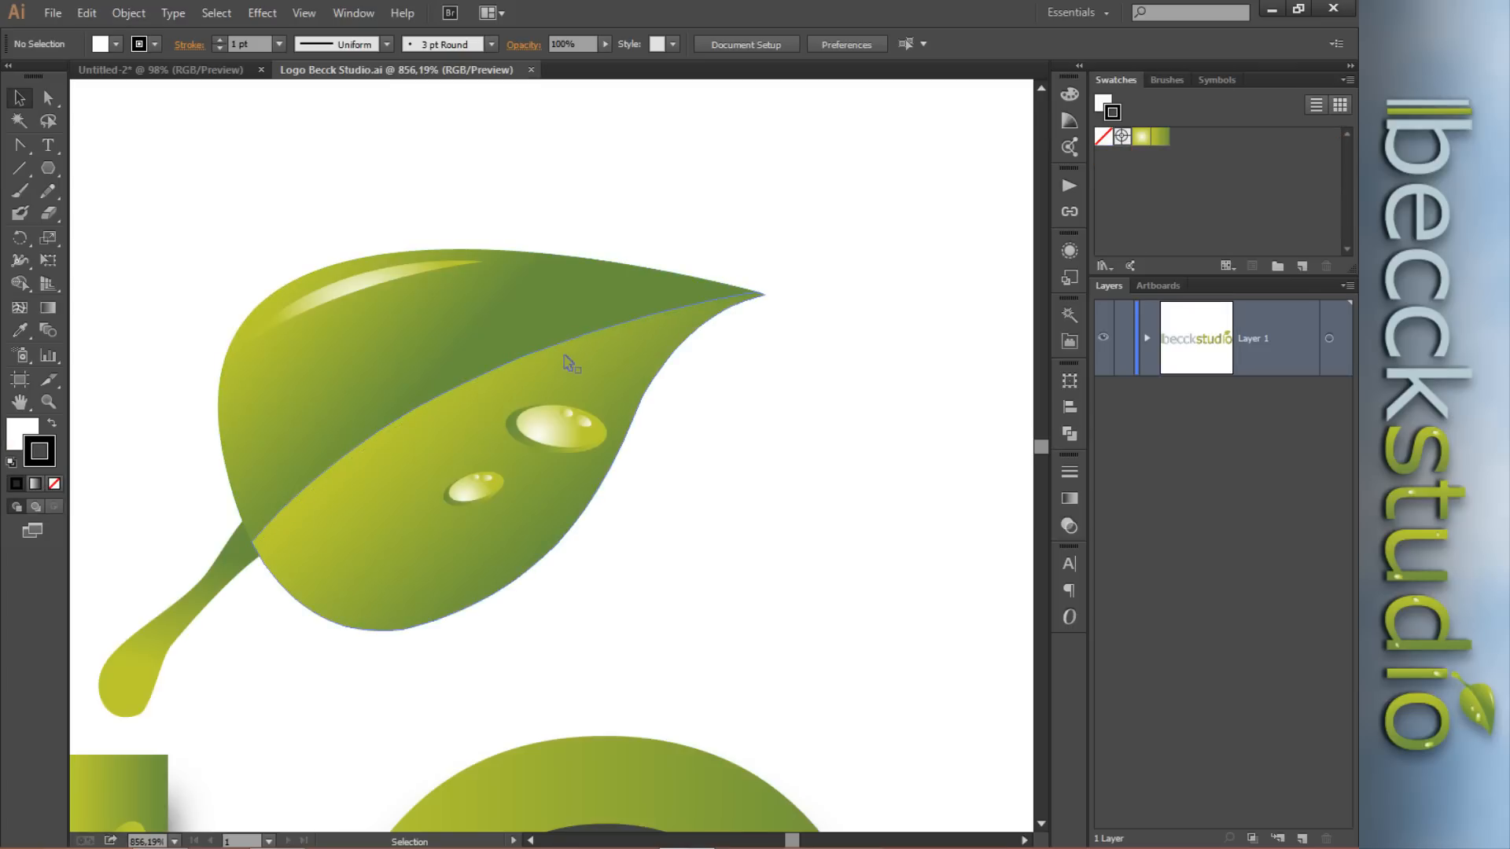
key(ctrl+0)
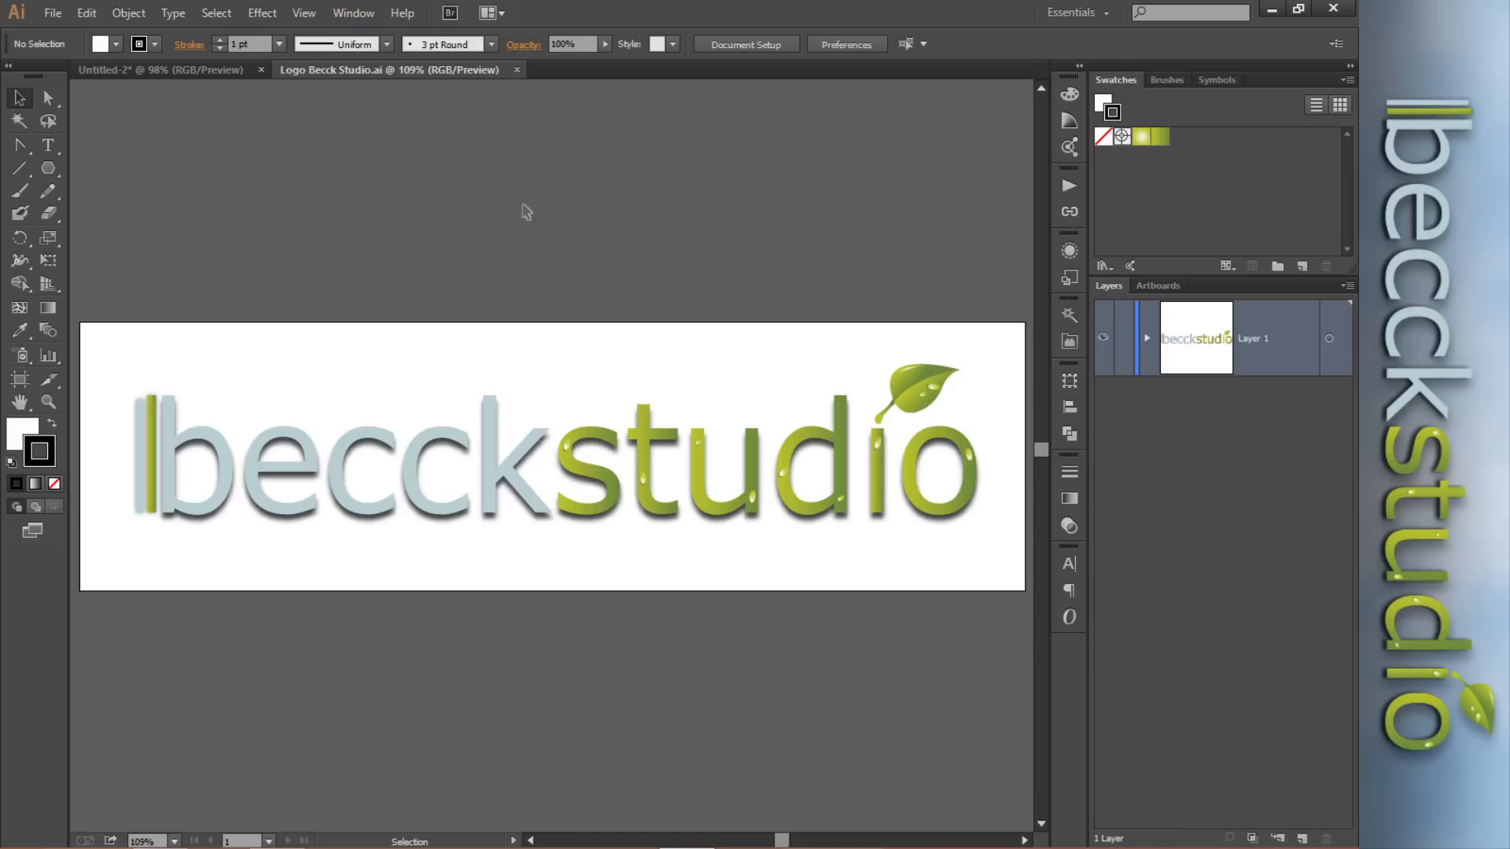
Start saving the logo as an SVG file named Logo Becck Studio, up to the SVG options.
click(52, 14)
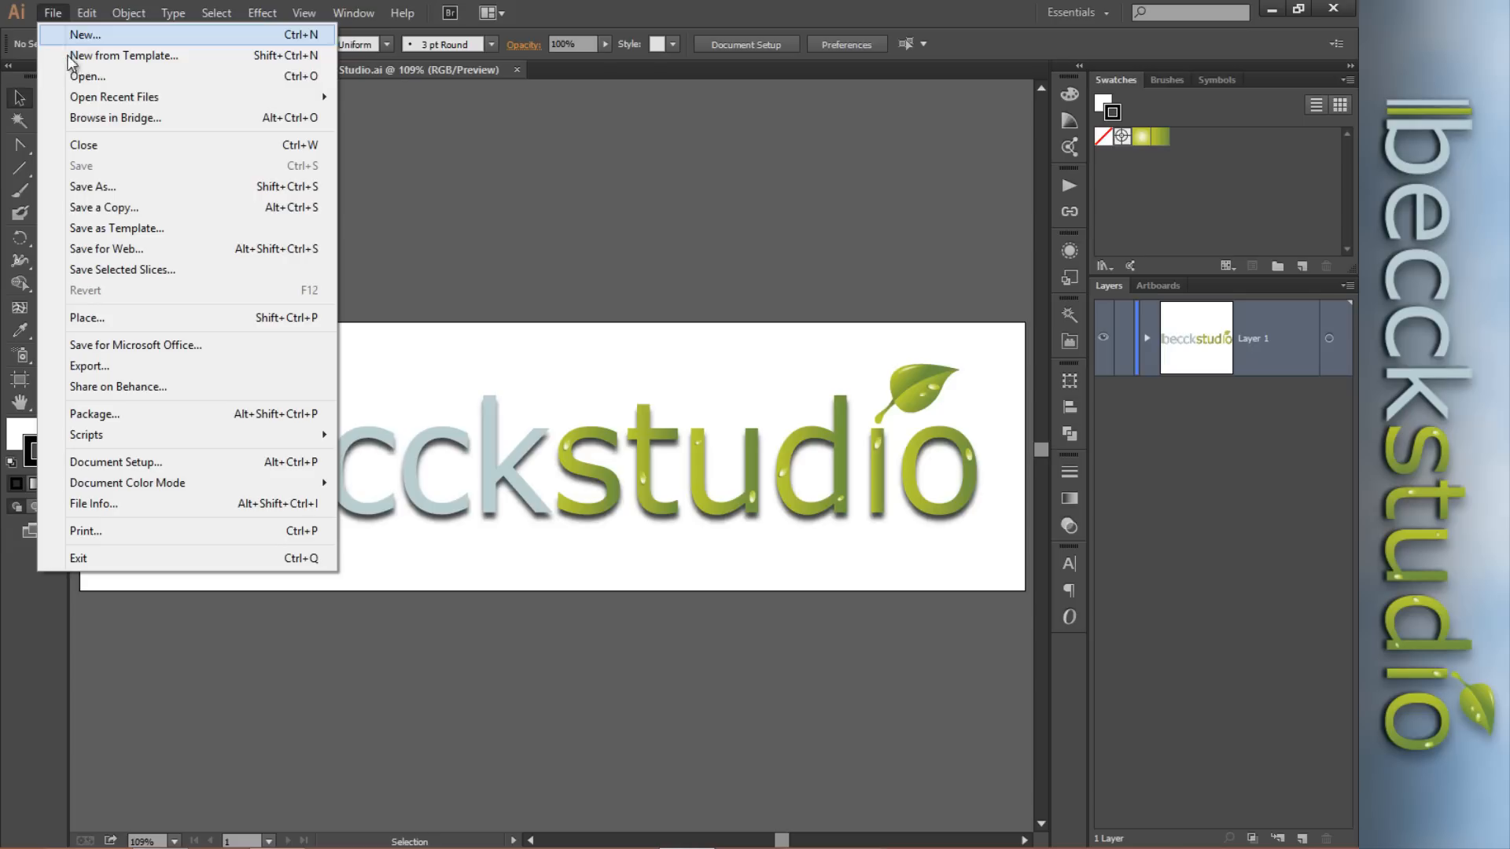
click(107, 191)
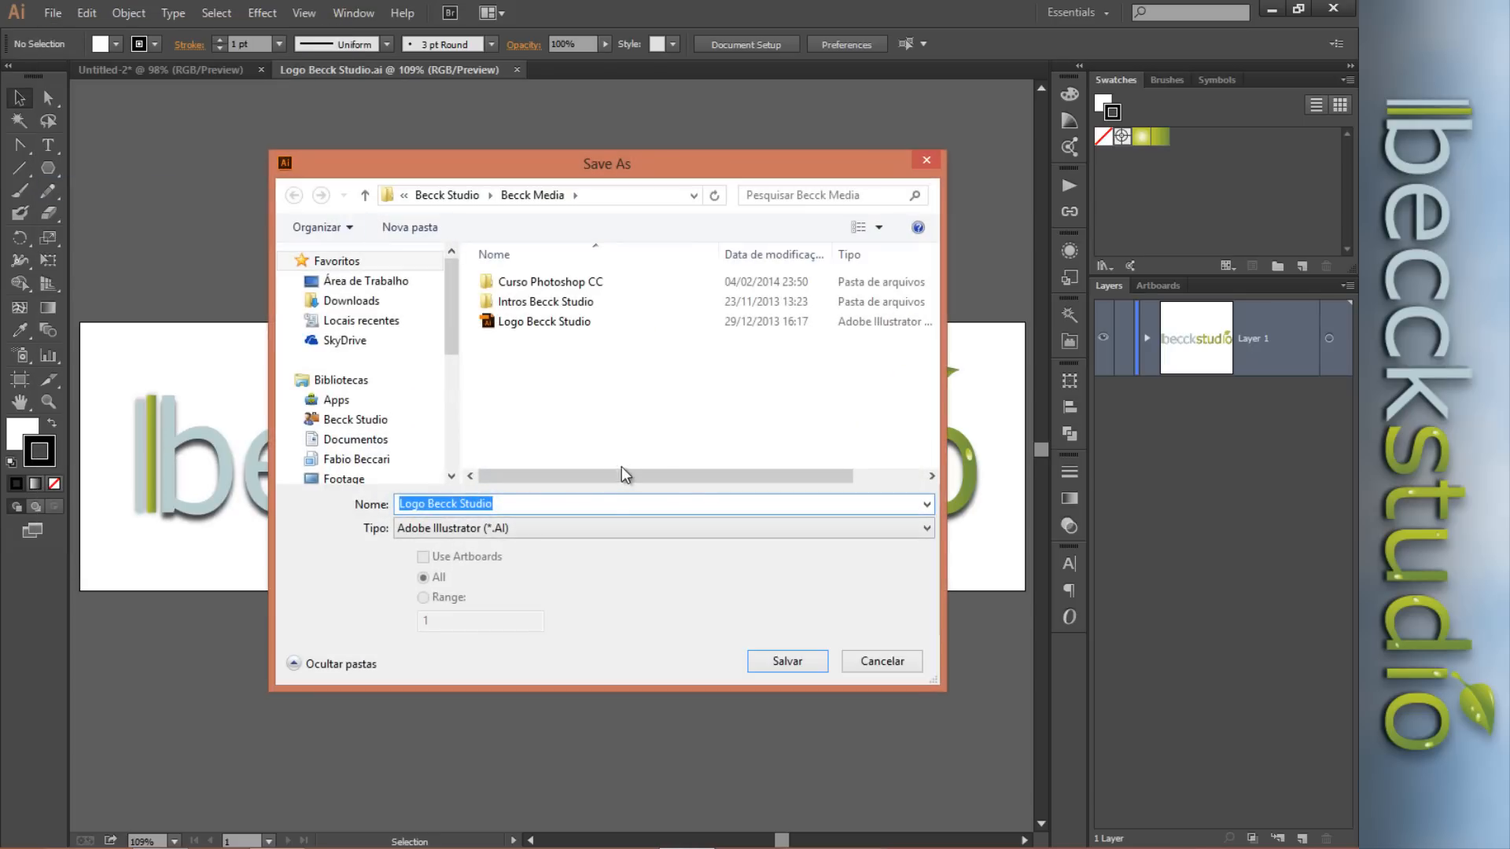
click(598, 527)
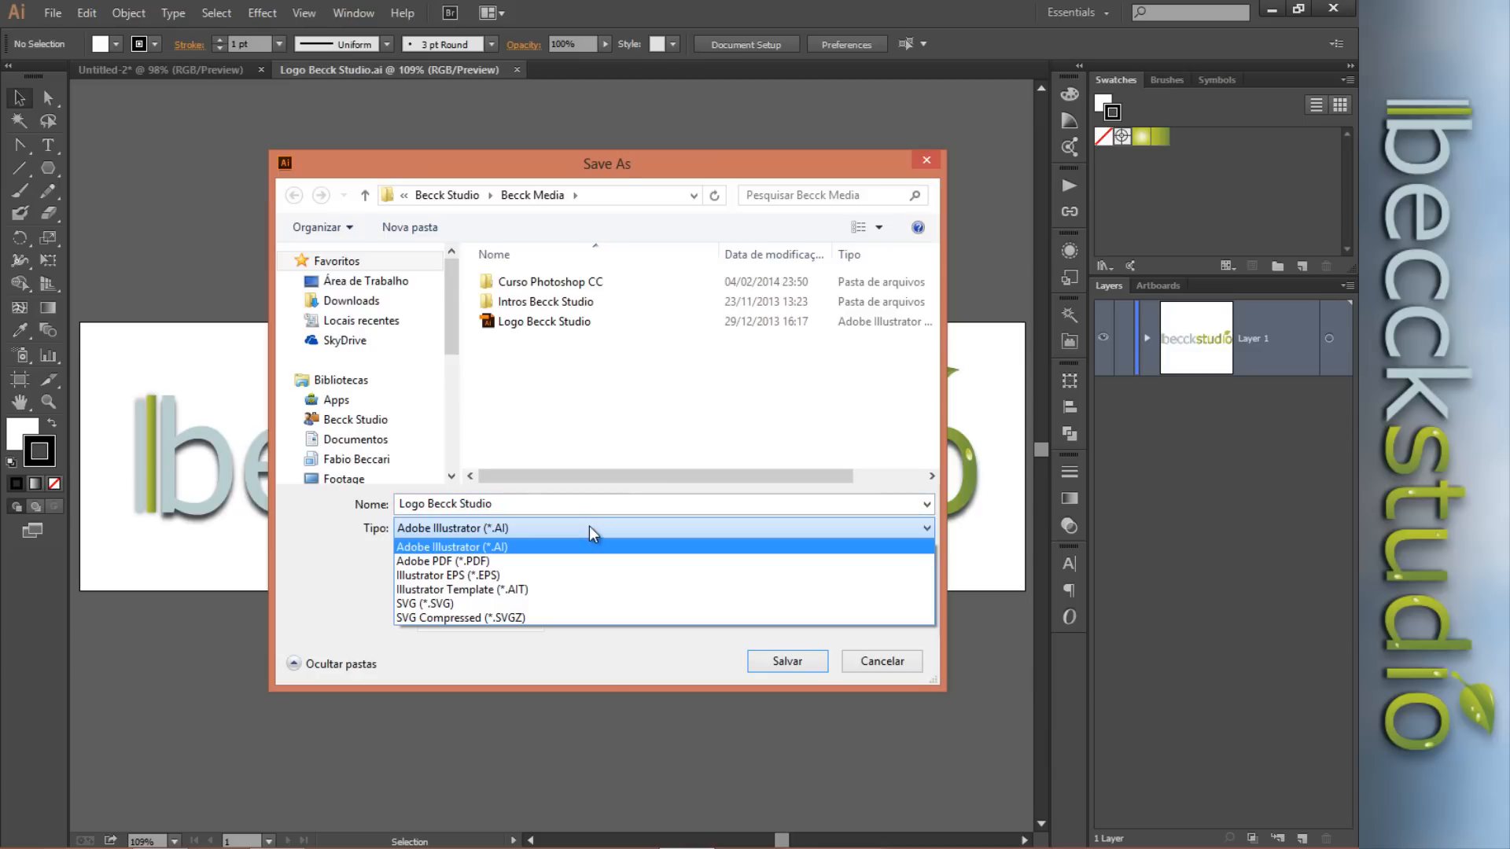
click(524, 604)
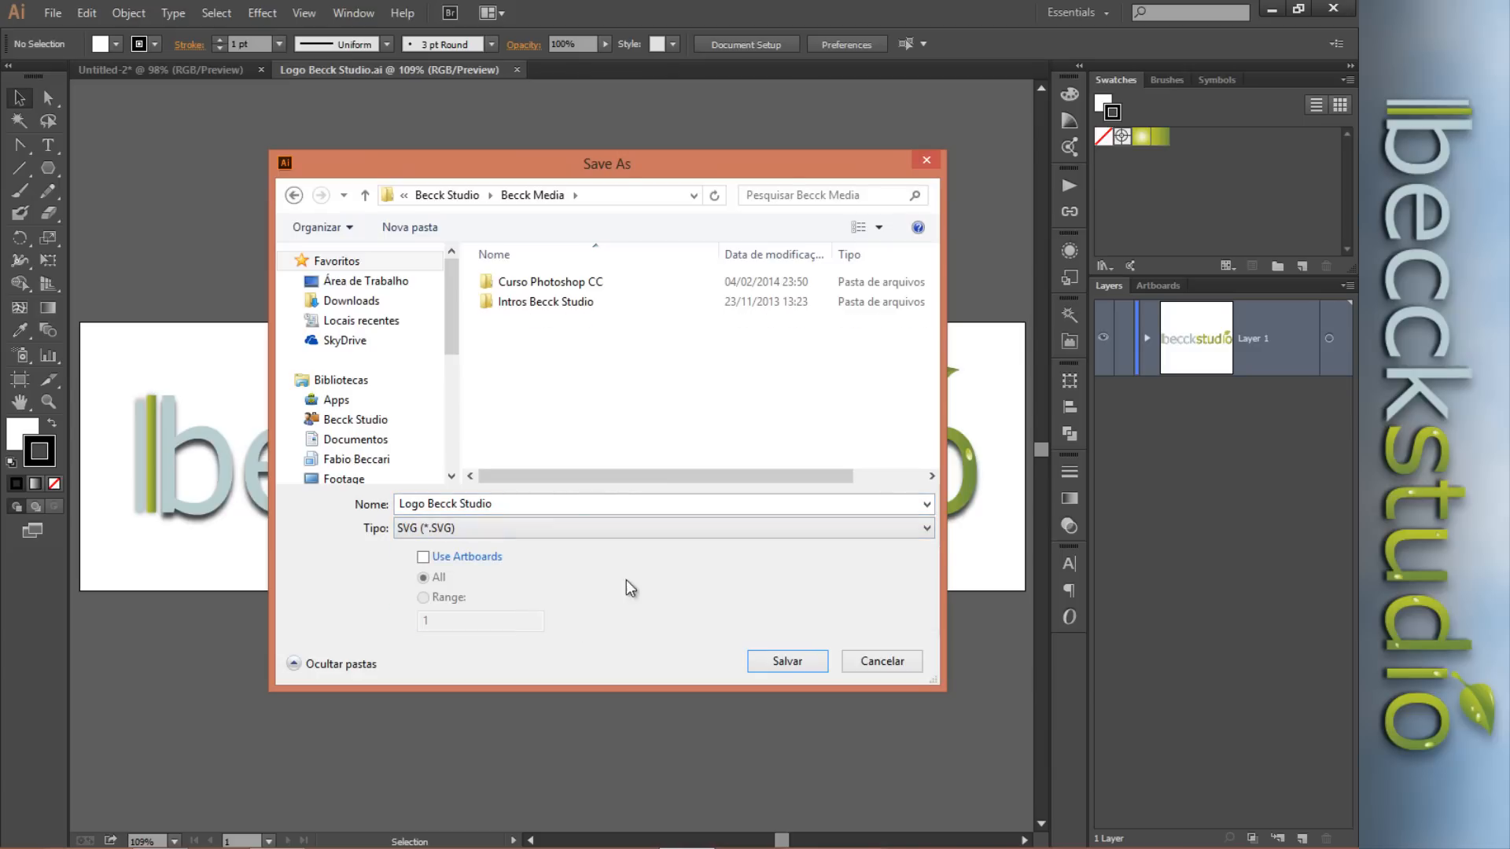
click(774, 661)
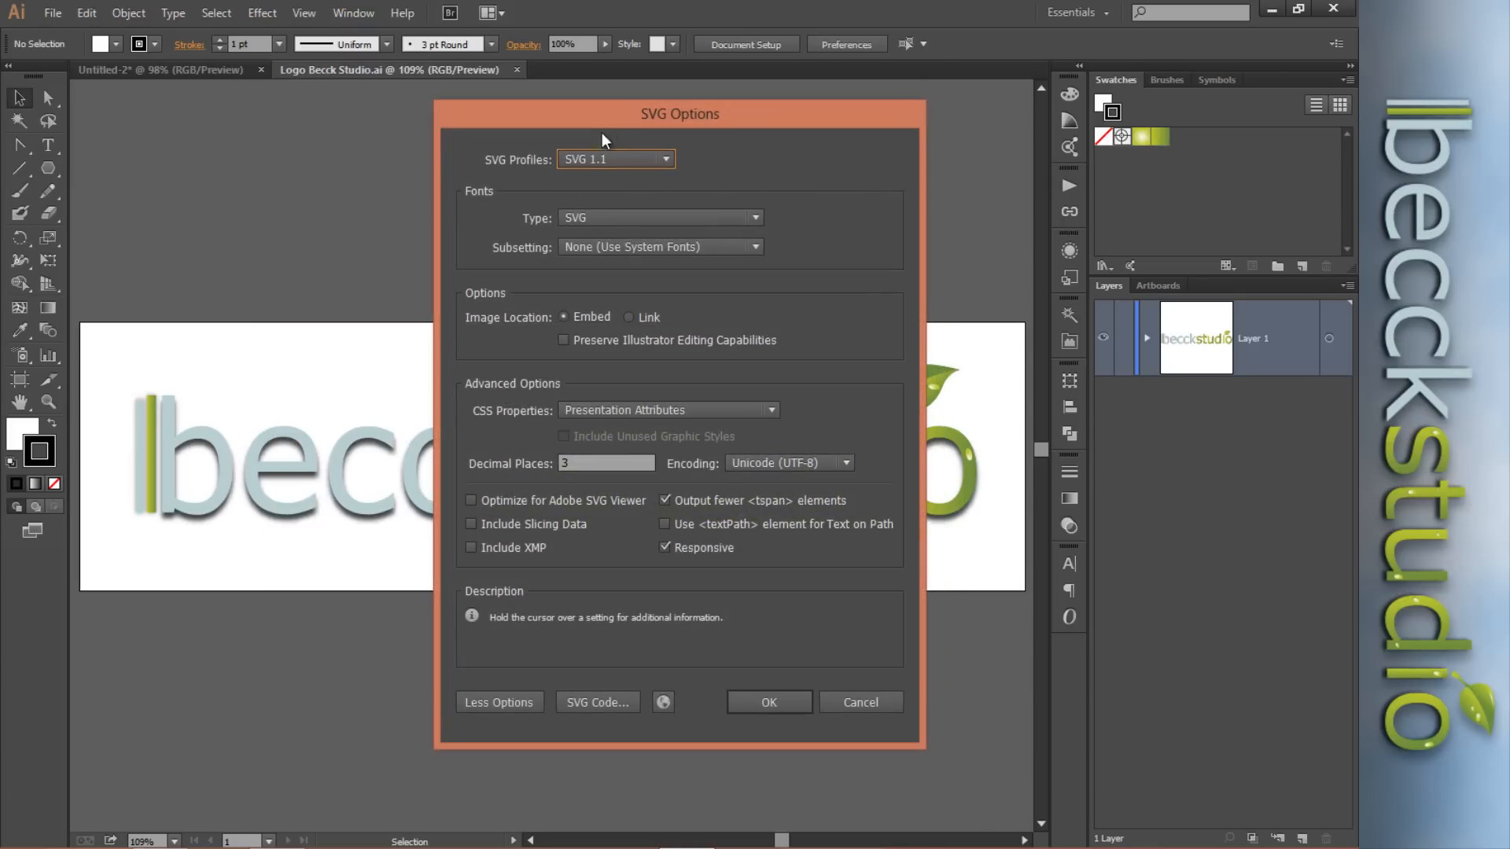
drag(616, 116, 567, 110)
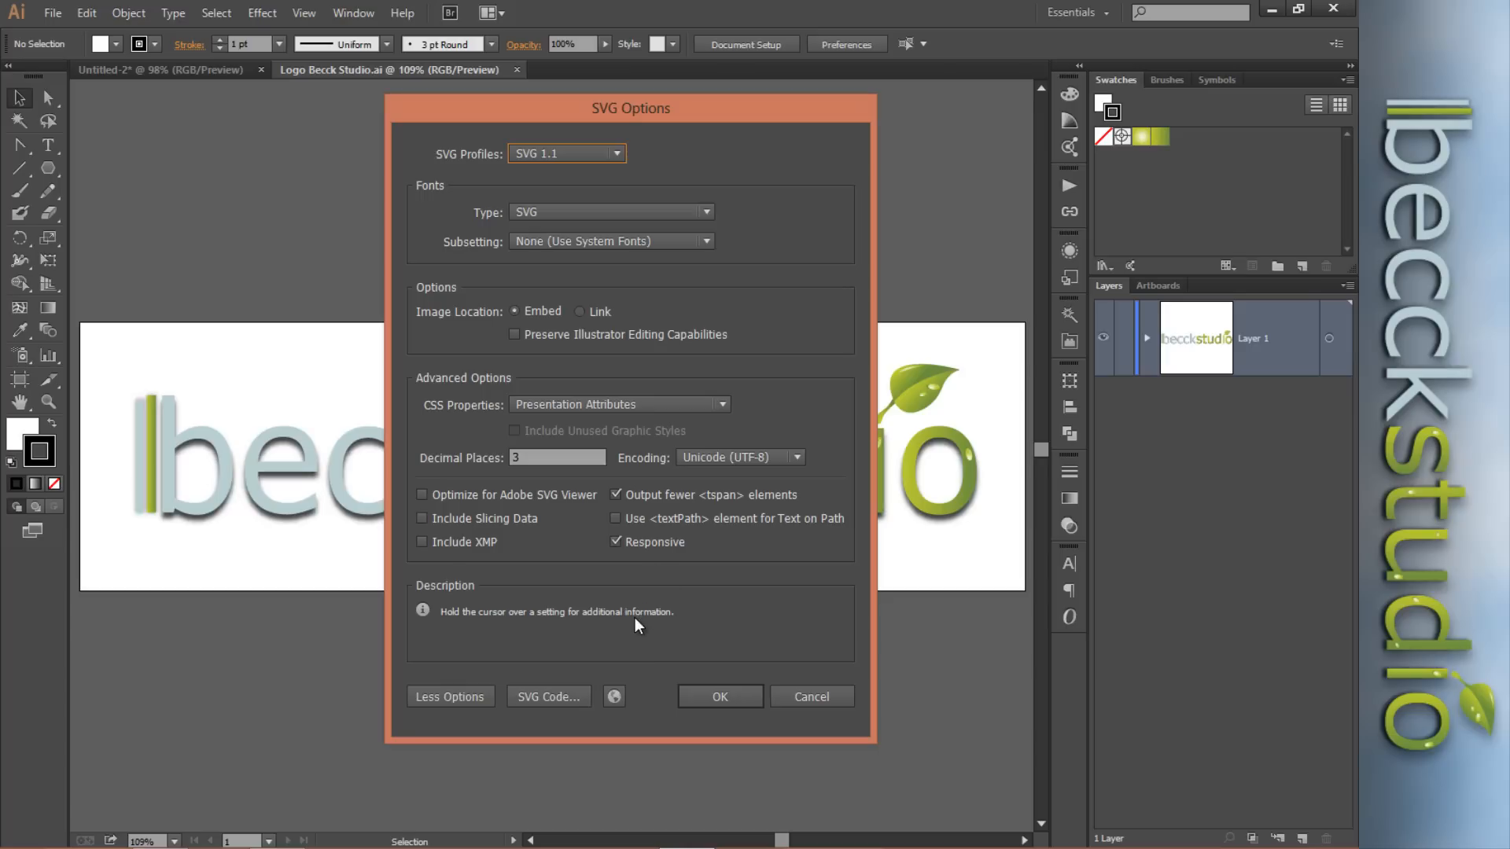
Preview the SVG logo in the web browser at narrow and wide window sizes, and cancel the SVG save.
click(613, 698)
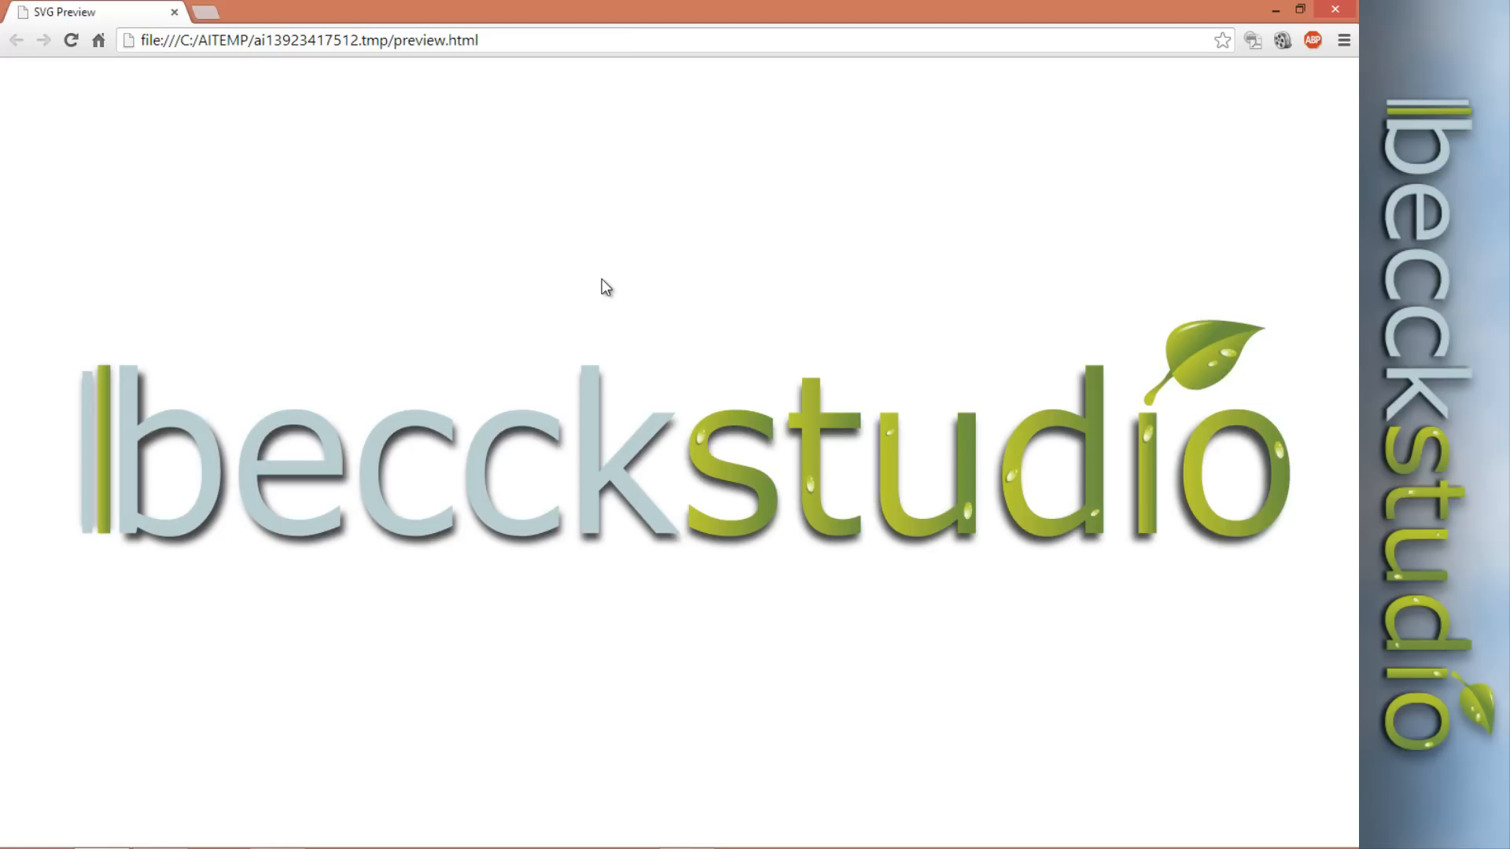
click(1300, 10)
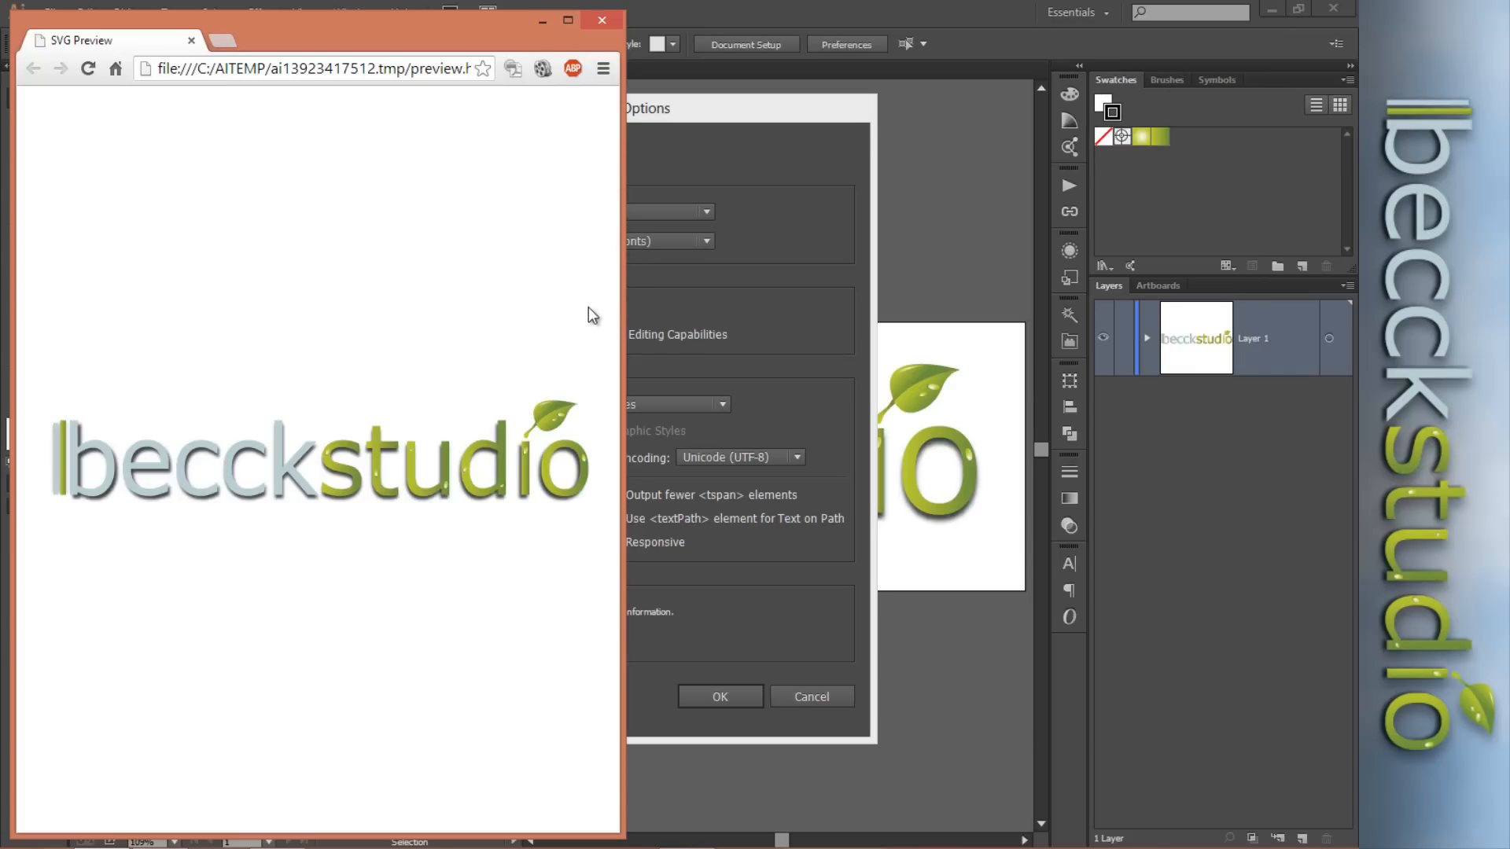
drag(620, 284, 455, 394)
drag(558, 388, 369, 402)
drag(259, 405, 101, 428)
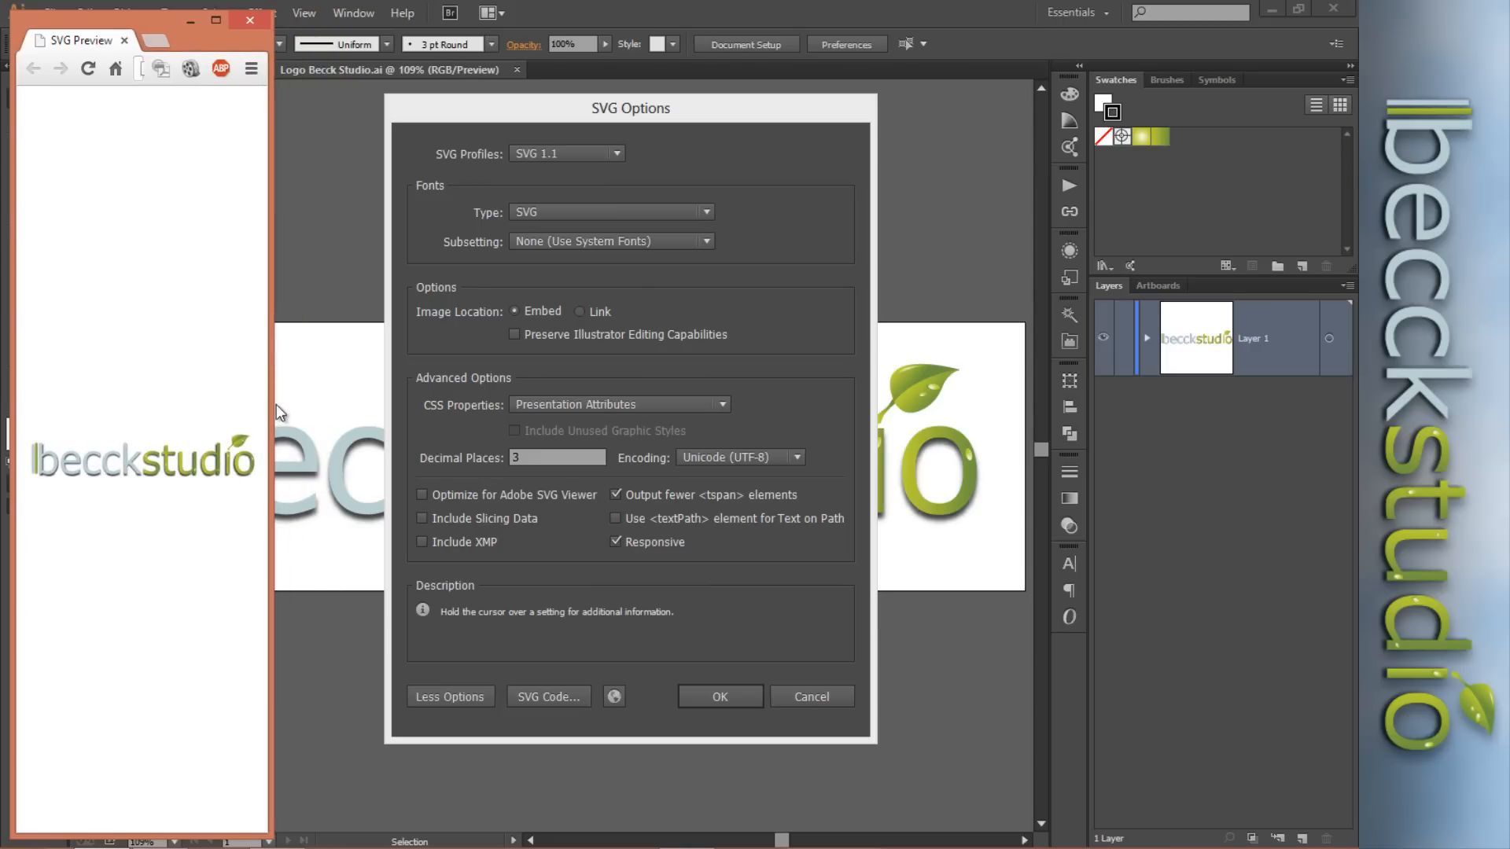
drag(271, 405, 791, 383)
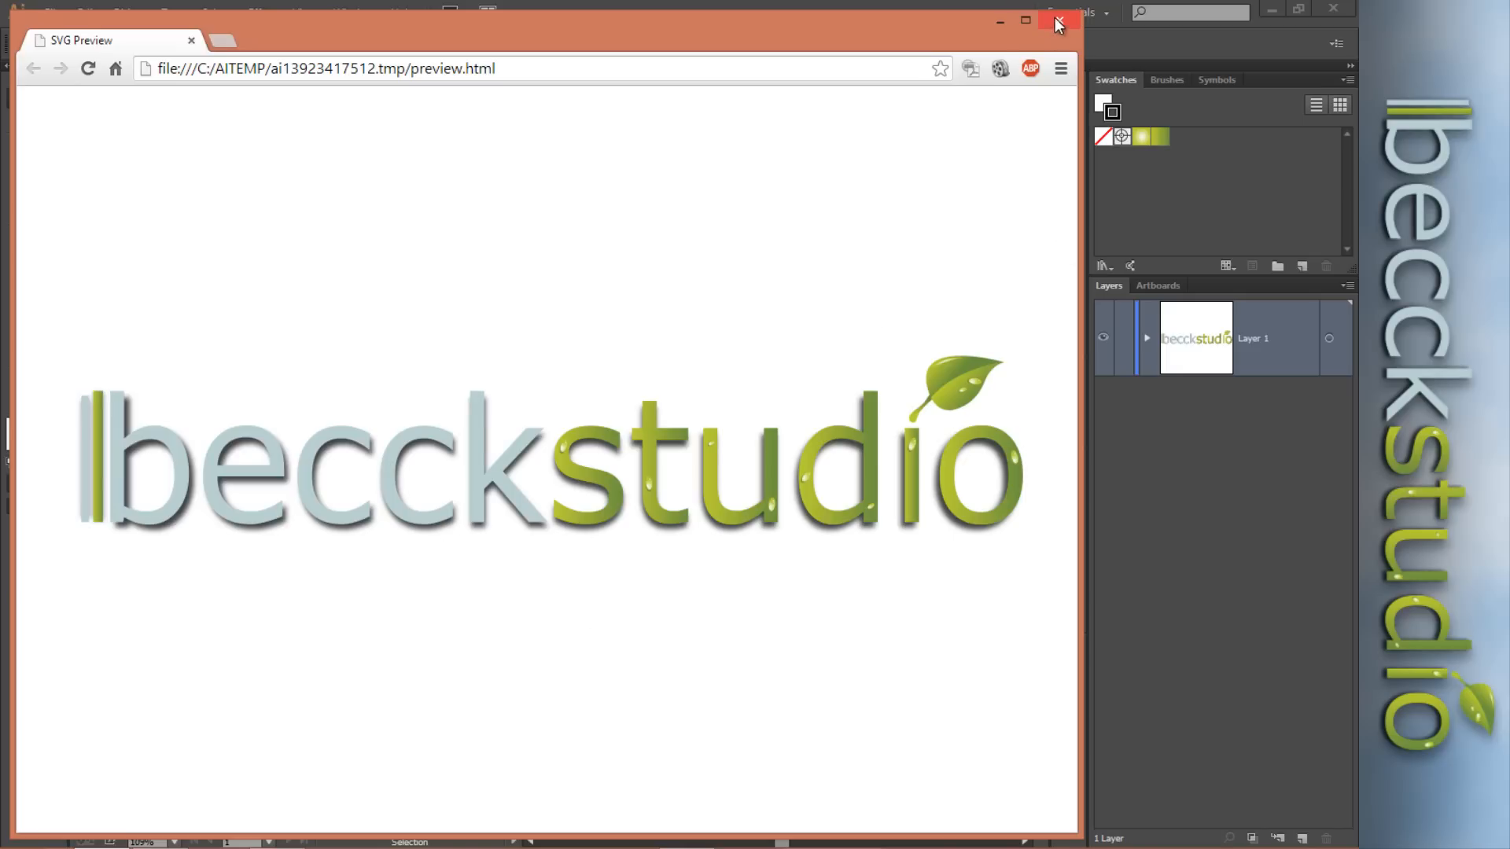
click(1026, 20)
click(1335, 13)
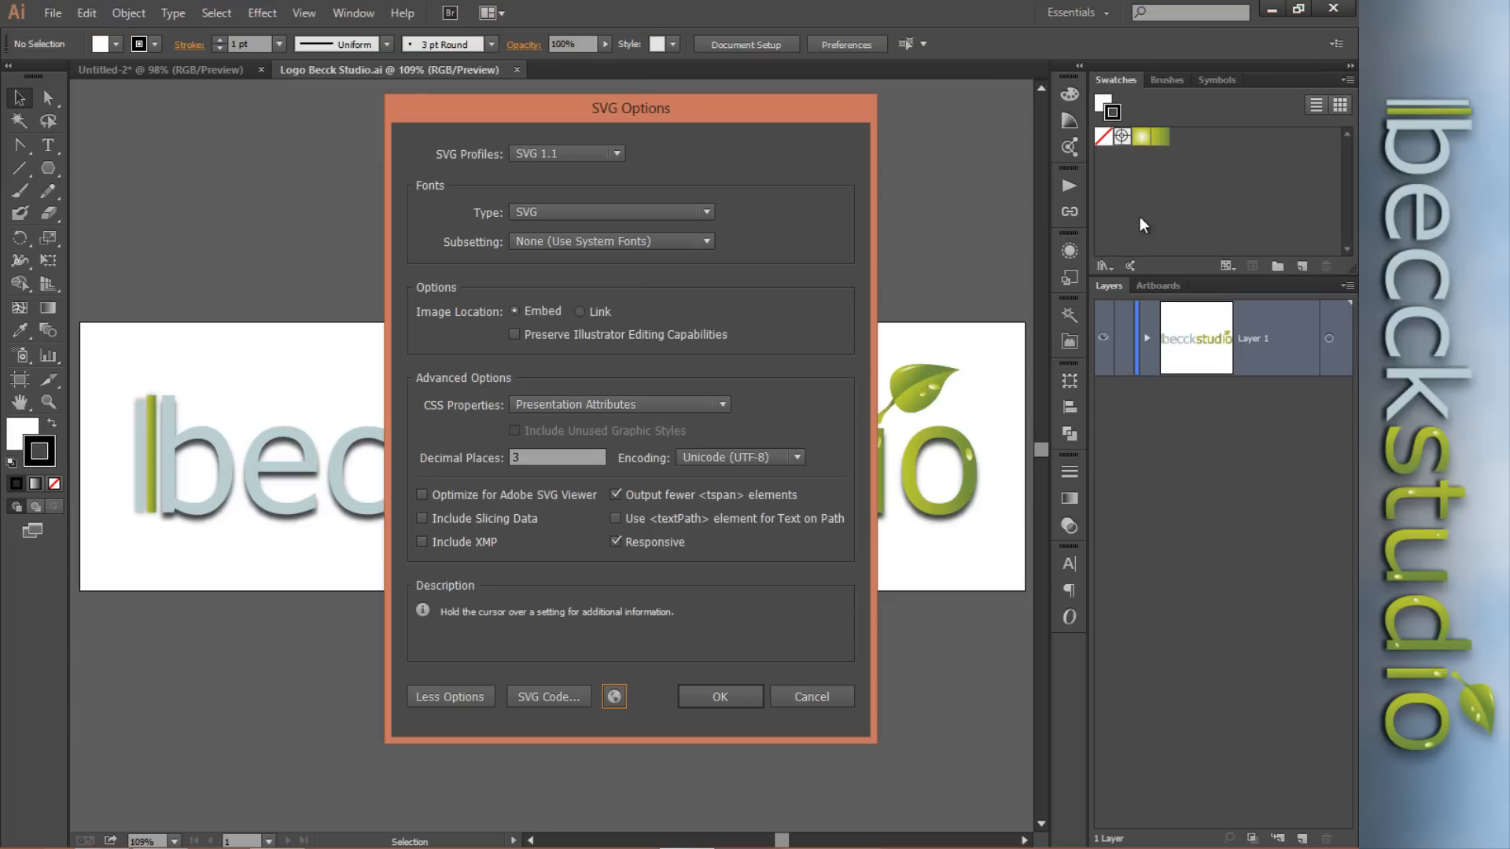
click(772, 697)
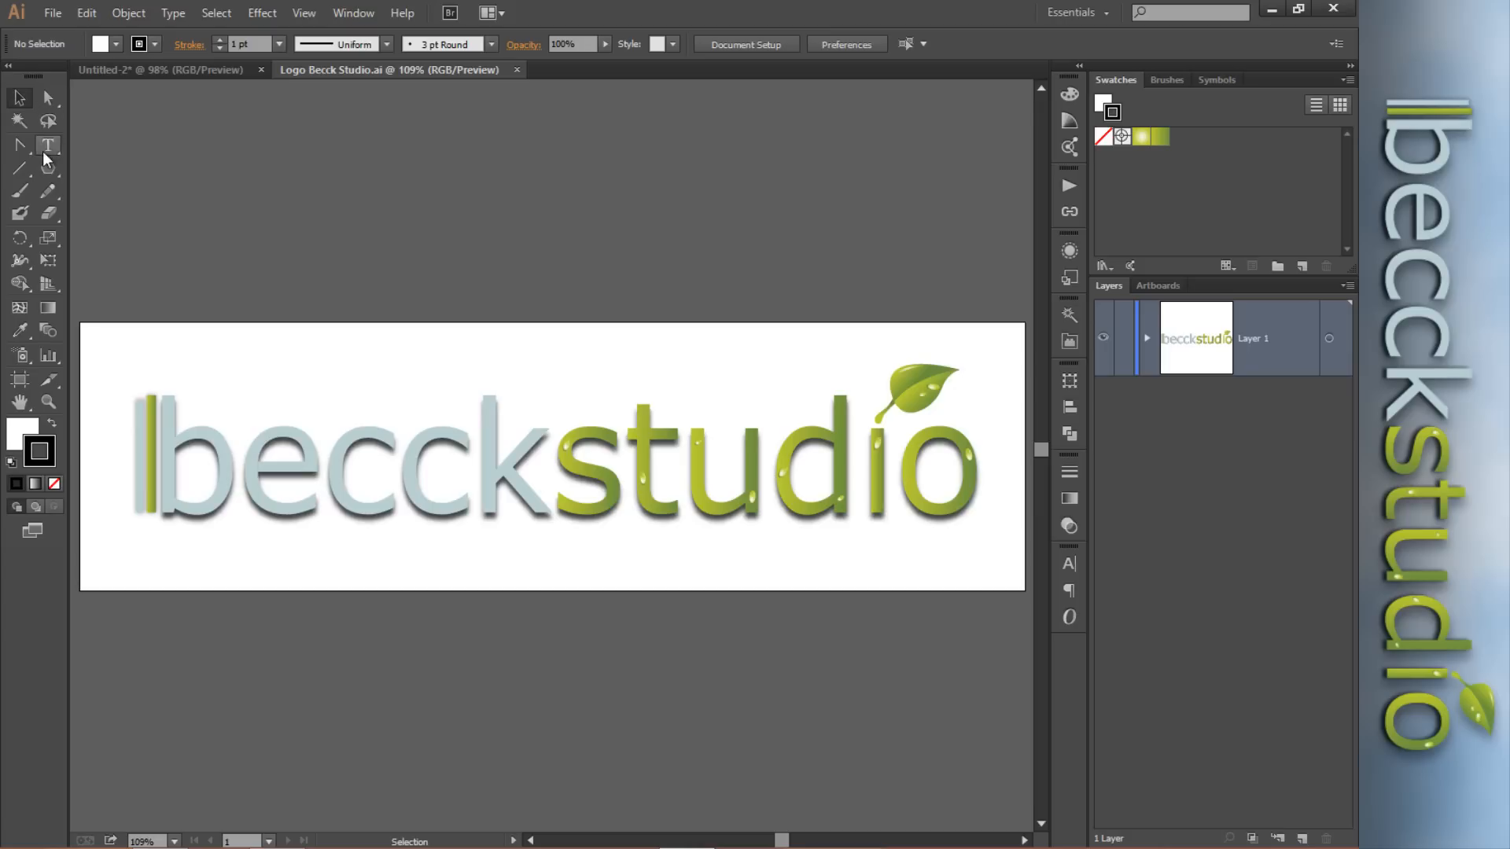
In the Untitled-2 document, place point text reading "Becck" at 72 pt left of the artboard's centre with the Type tool.
drag(47, 146, 101, 141)
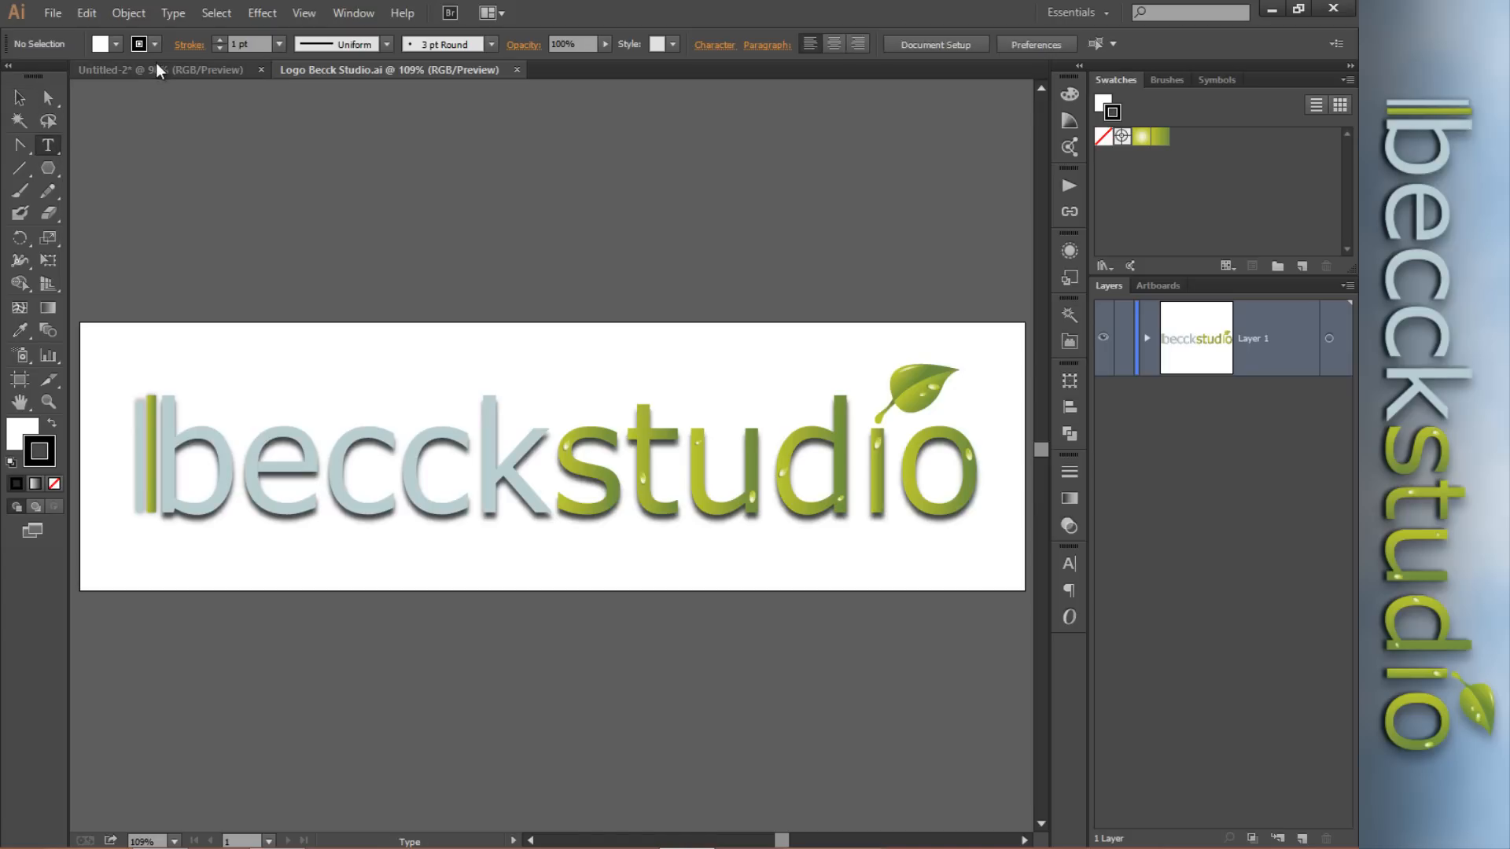
click(162, 69)
click(374, 461)
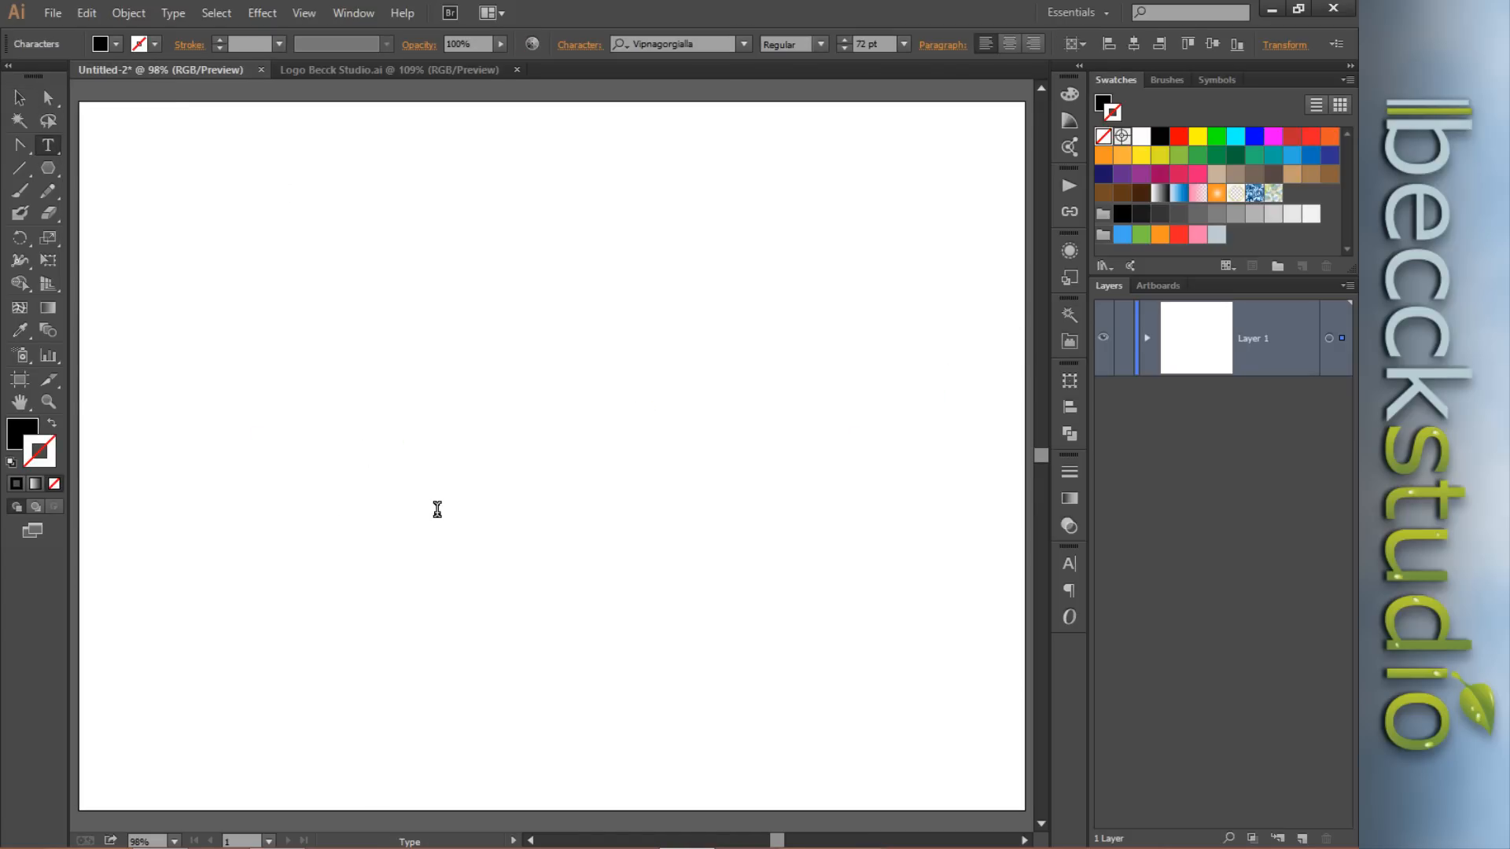
text(Becck)
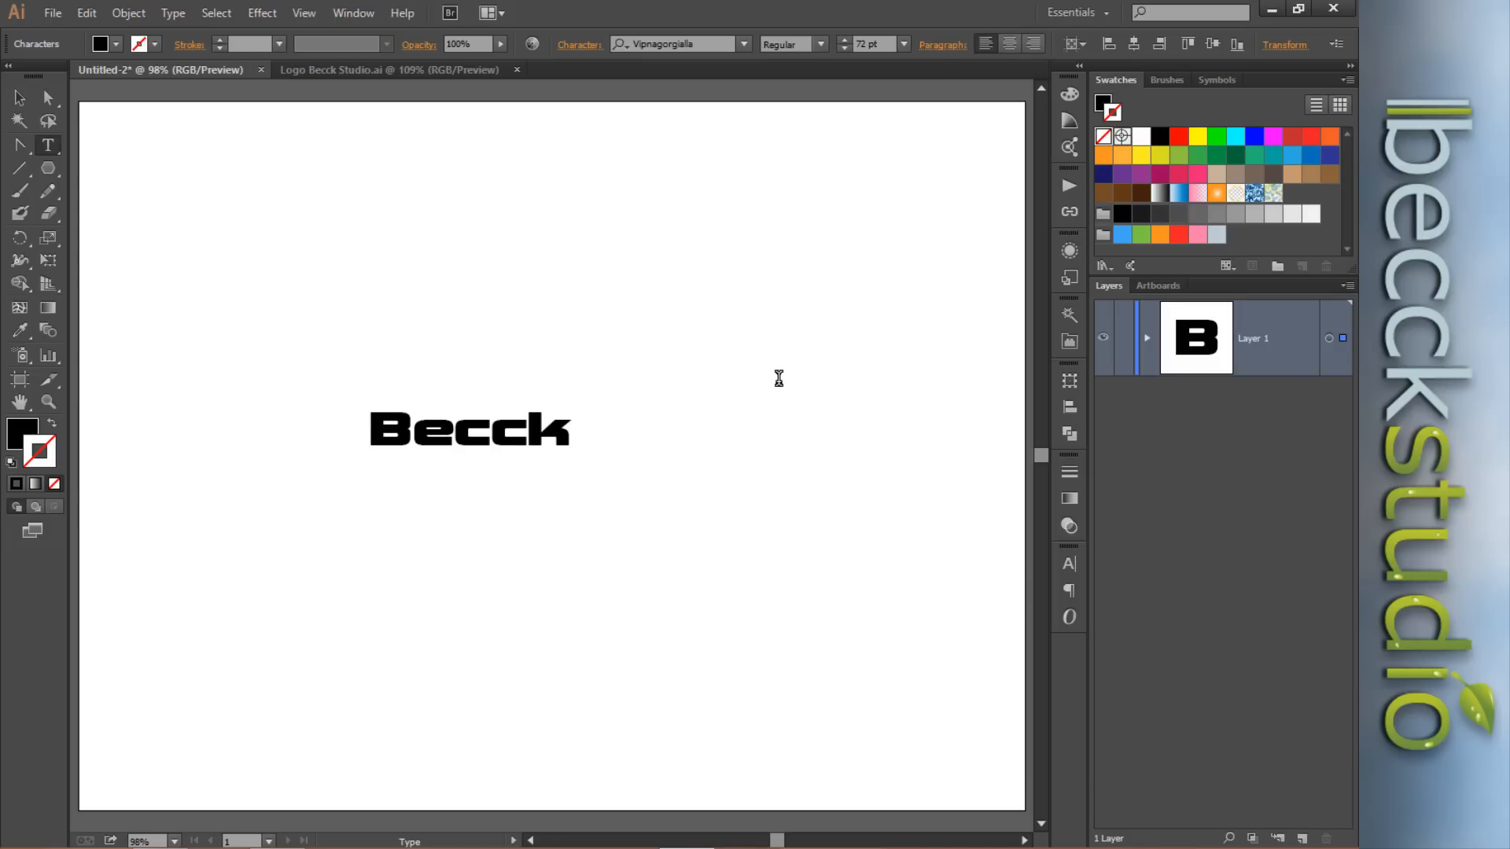
key(Escape)
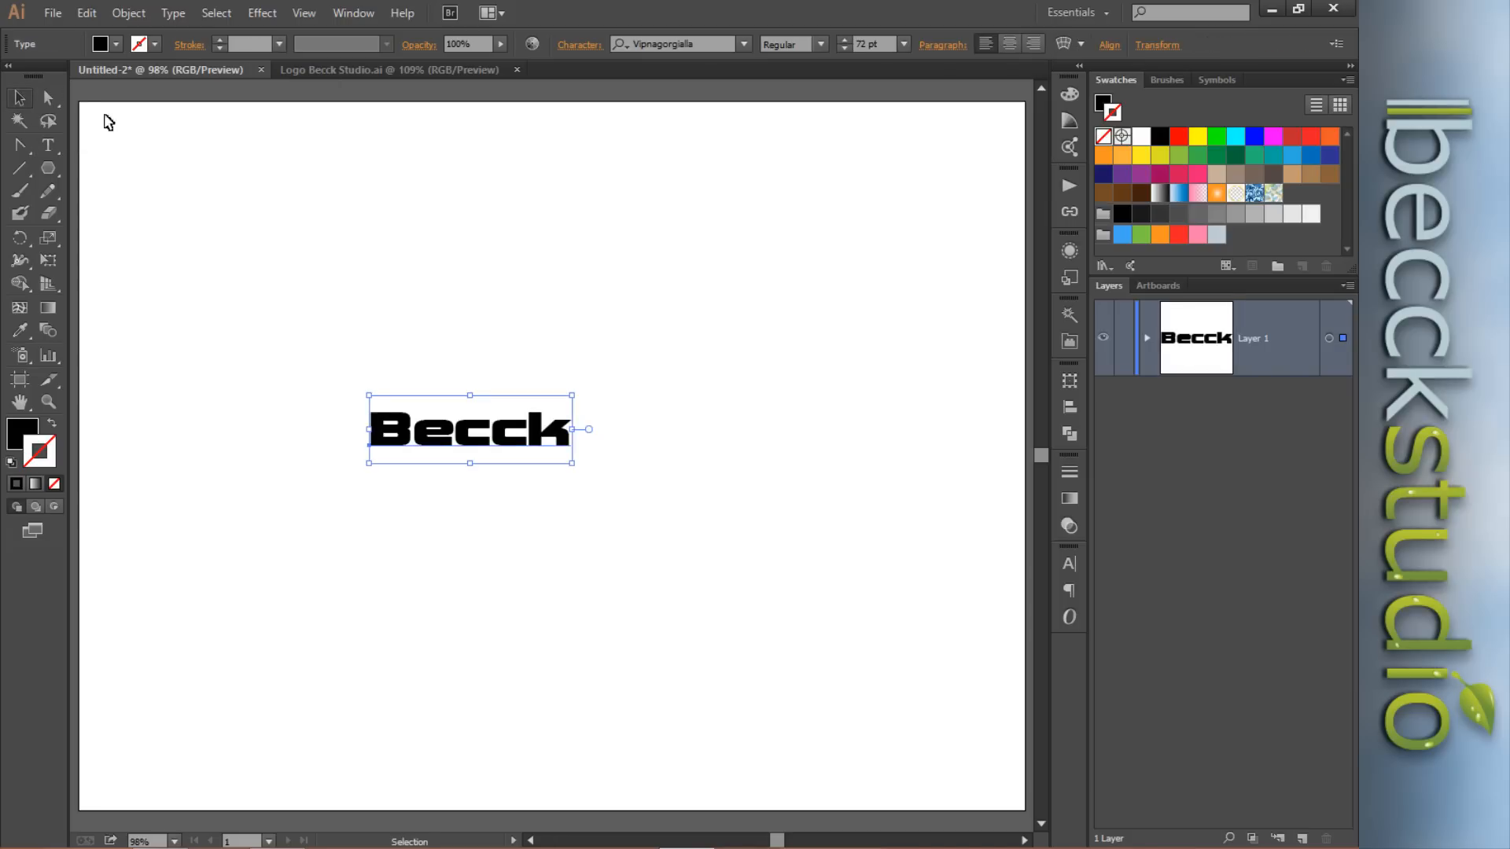
Enlarge the word "Becck" freehand to about 247 pt and centre it on the artboard.
click(564, 409)
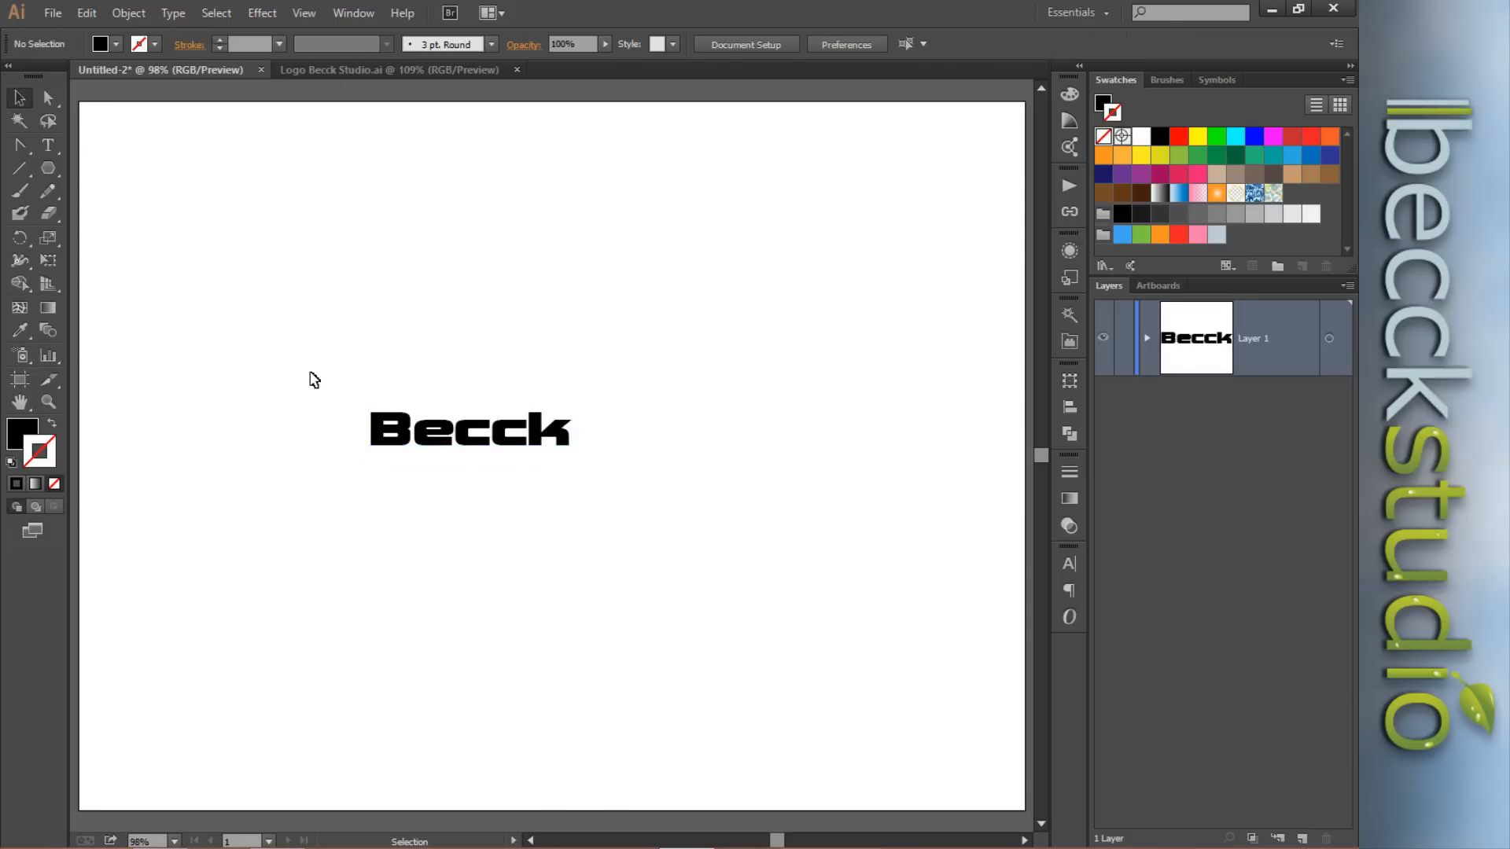
drag(311, 377, 651, 493)
drag(565, 404, 912, 236)
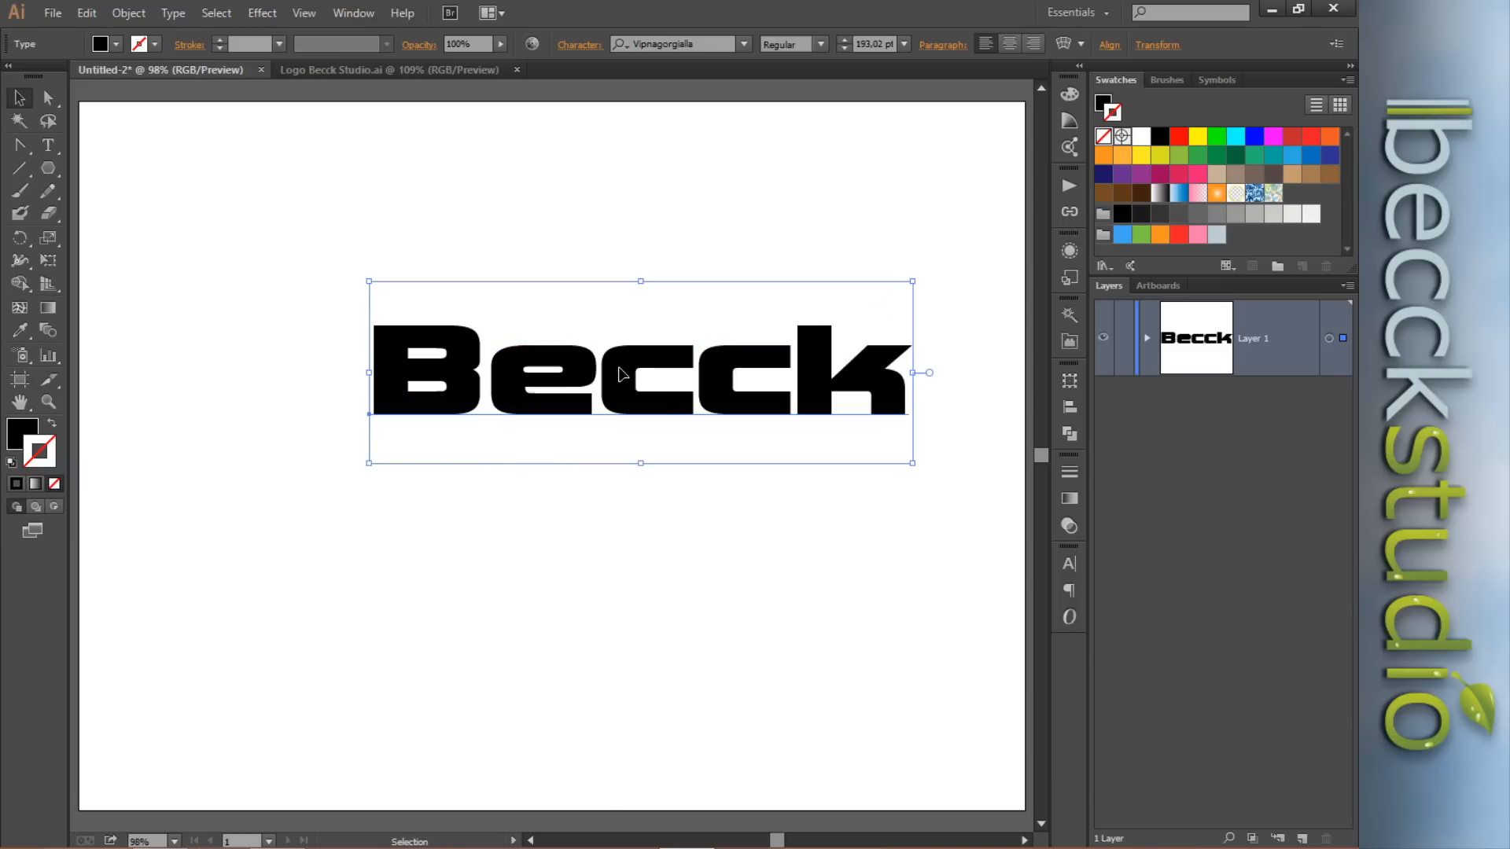
drag(537, 421, 458, 466)
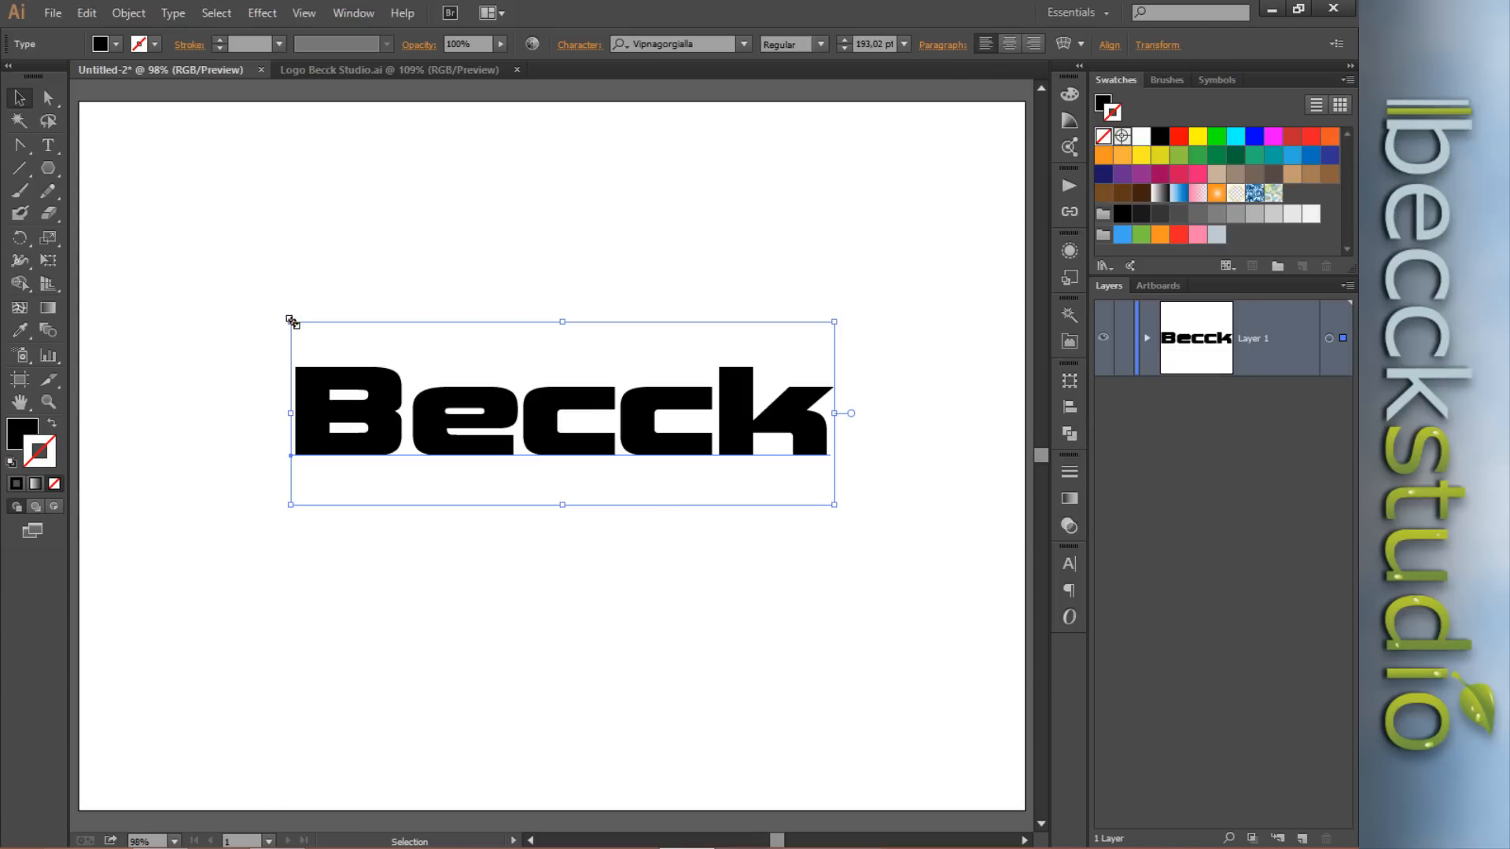
drag(291, 321, 138, 271)
drag(484, 419, 552, 471)
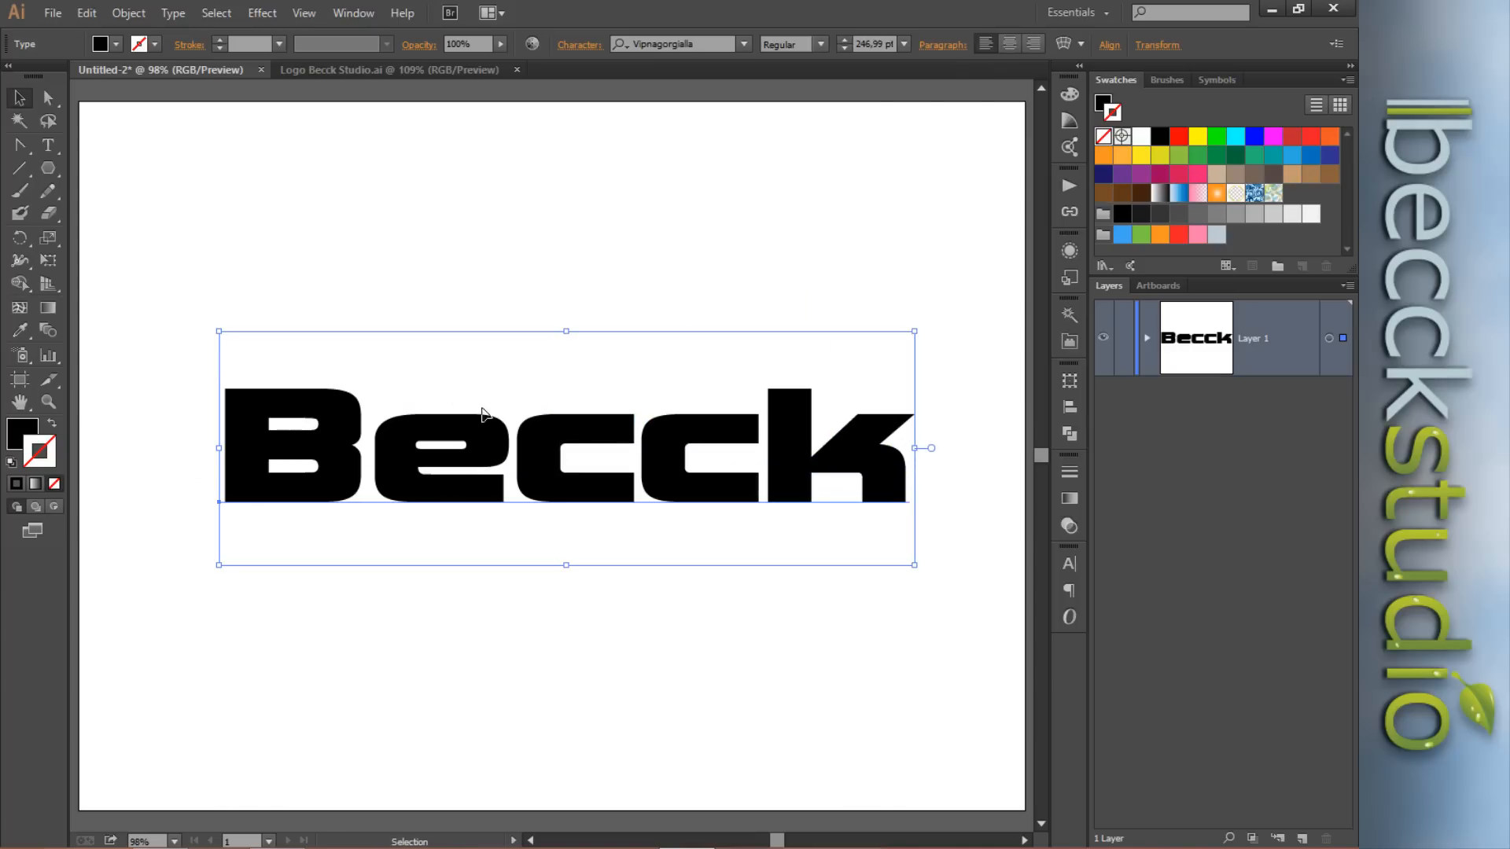
double_click(343, 452)
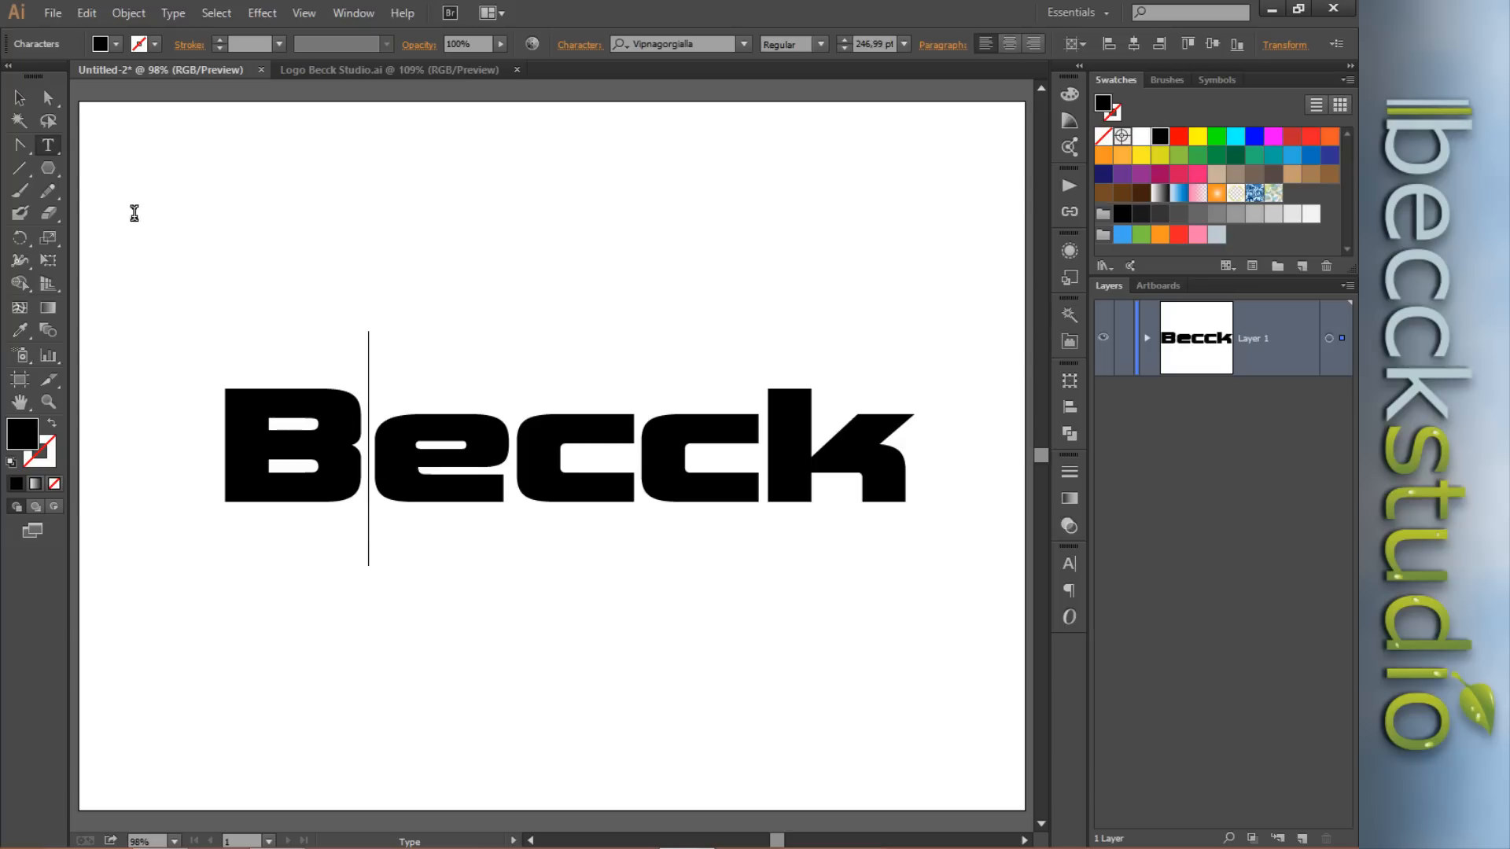
key(Escape)
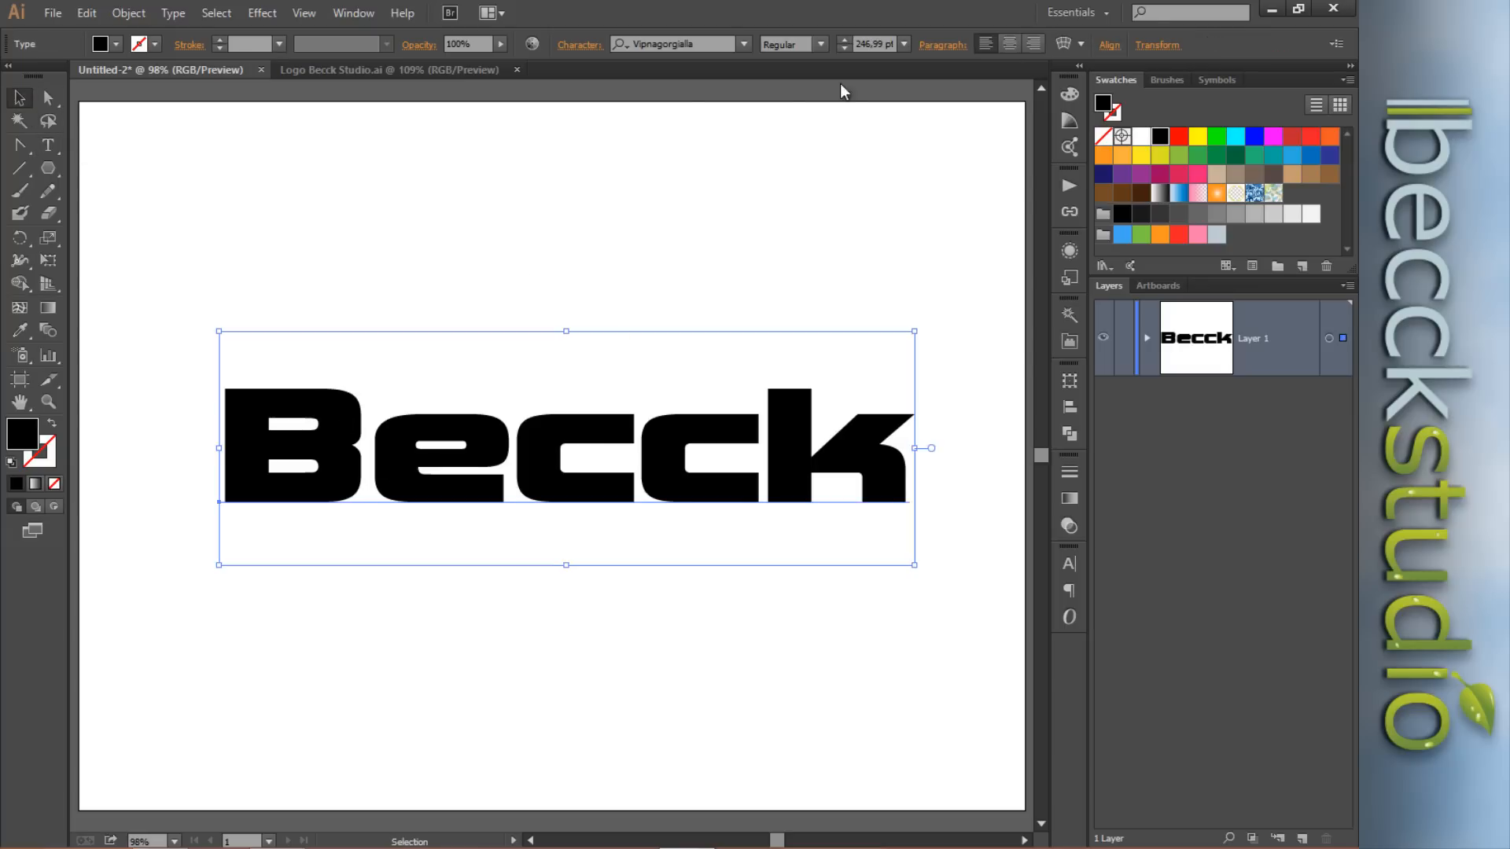
click(744, 44)
click(744, 44)
click(1068, 563)
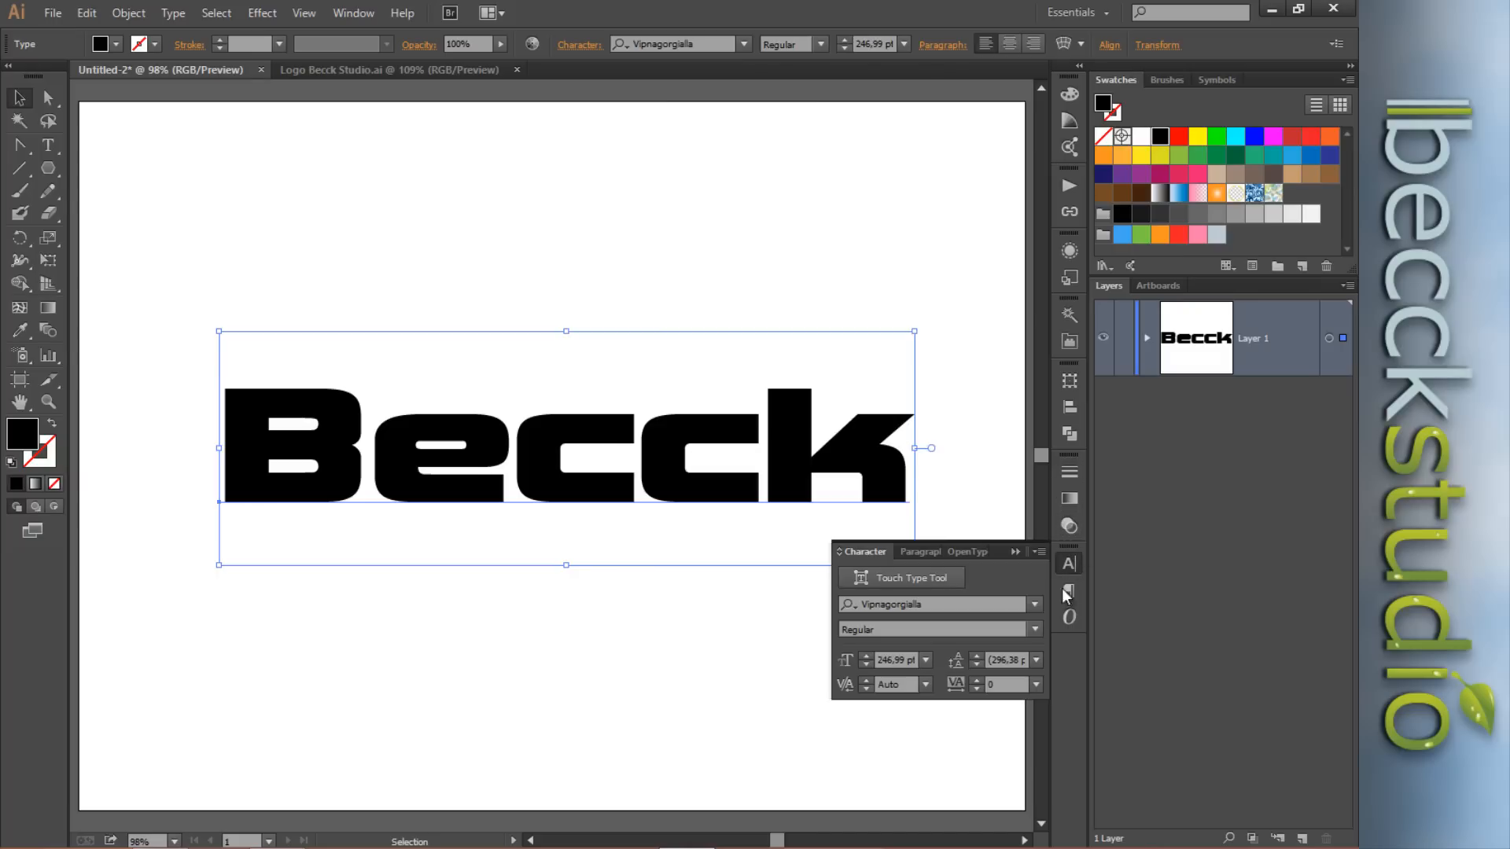
click(1065, 568)
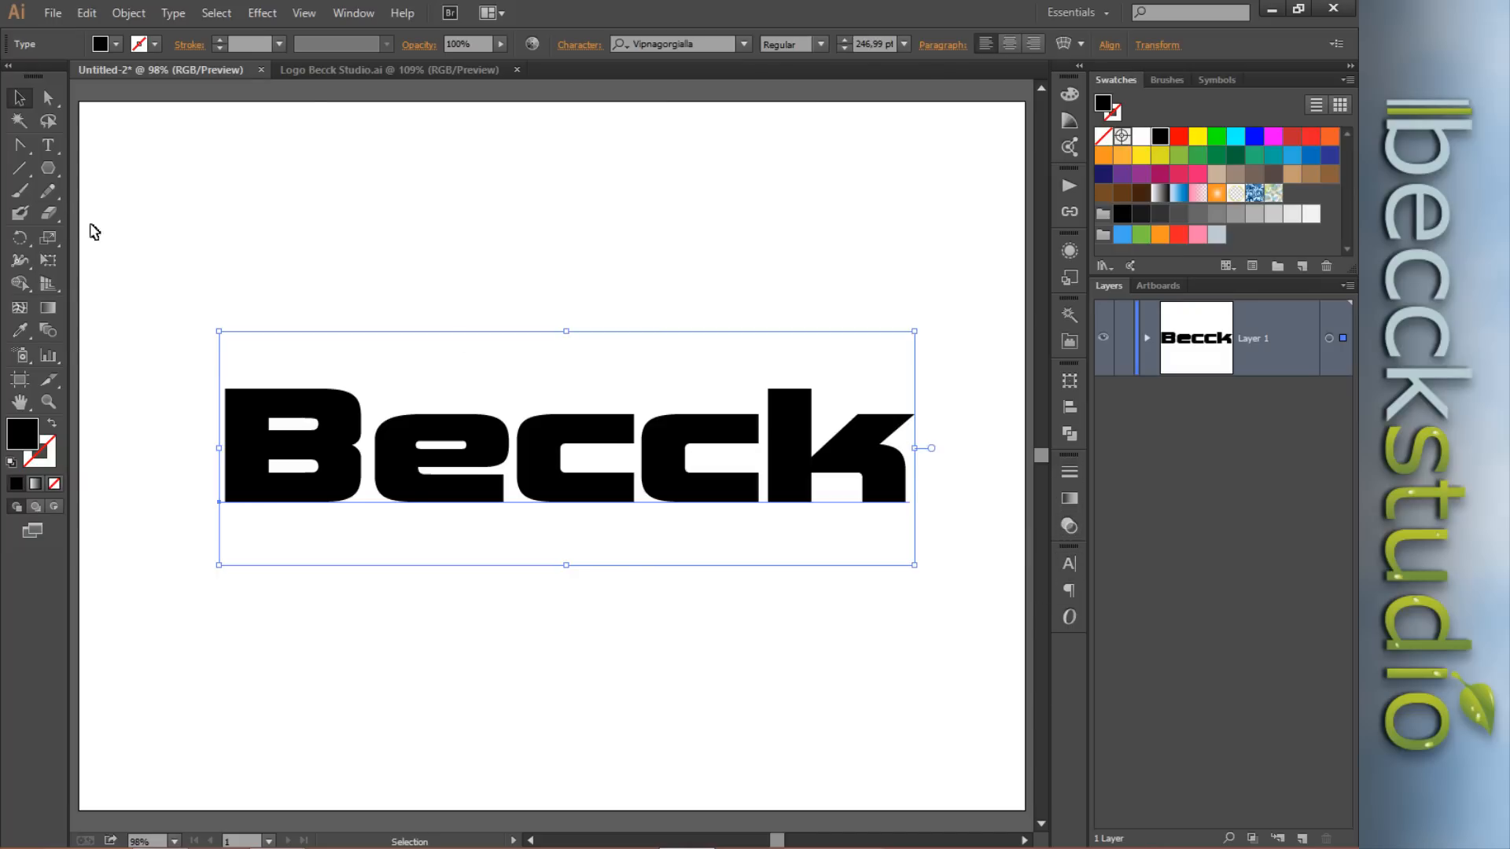
Enlarge the letter "B" to roughly one and a half times its size with the Touch Type tool.
click(48, 144)
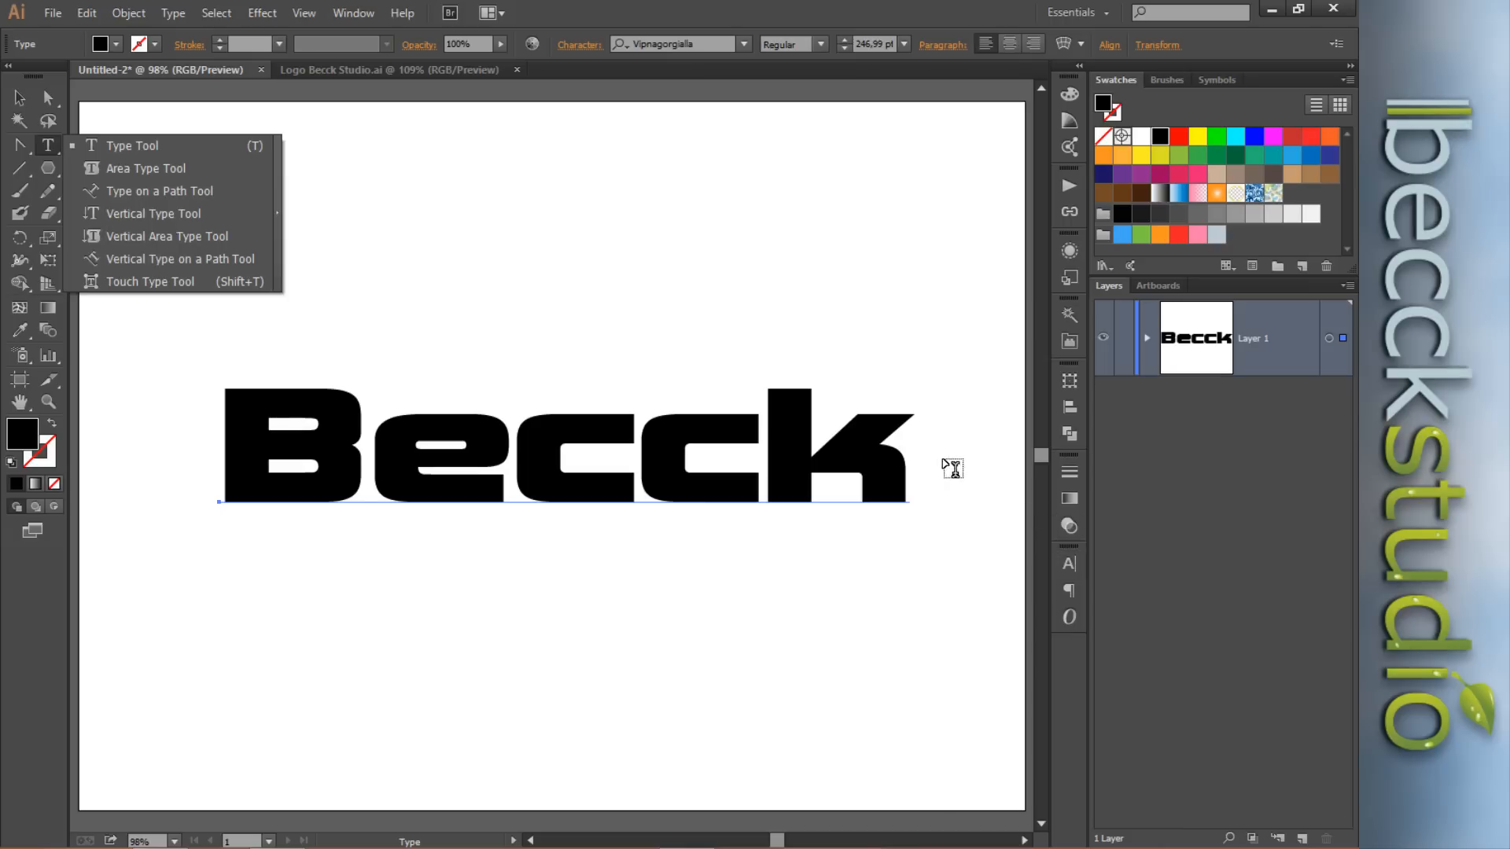
click(1070, 564)
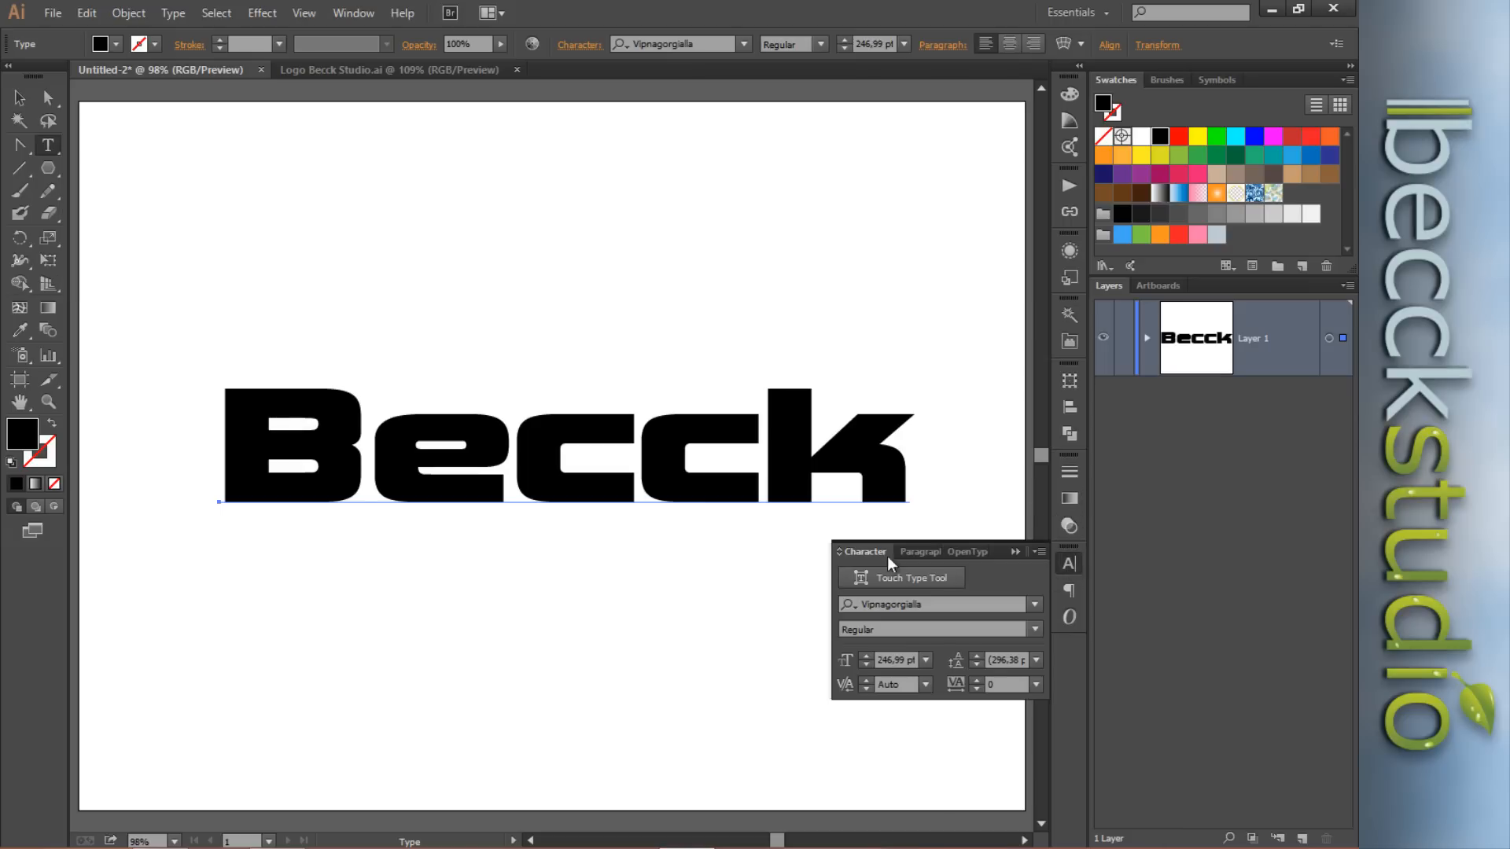
click(353, 13)
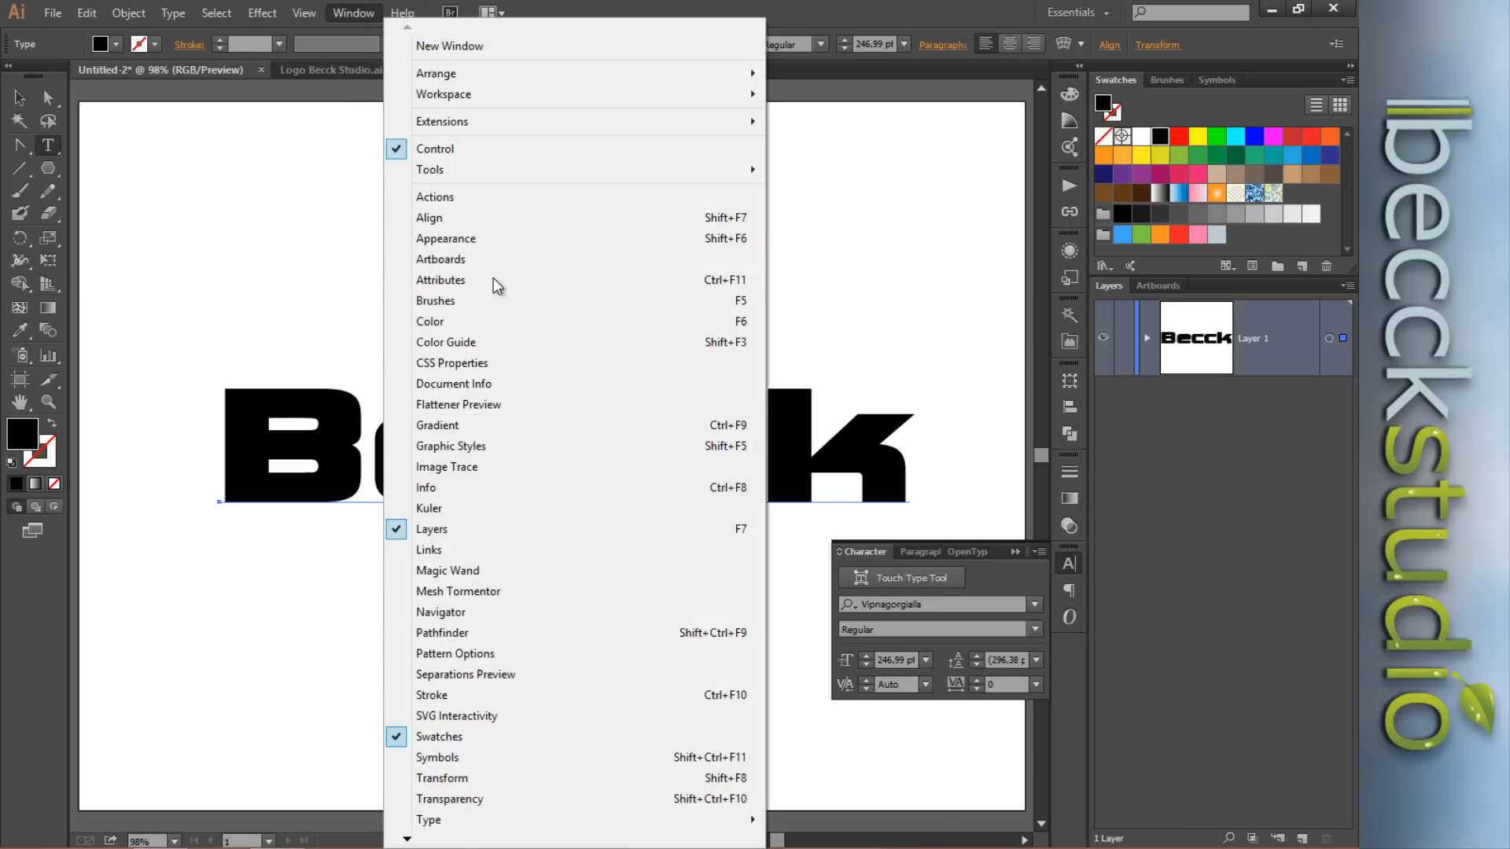
click(888, 577)
click(887, 578)
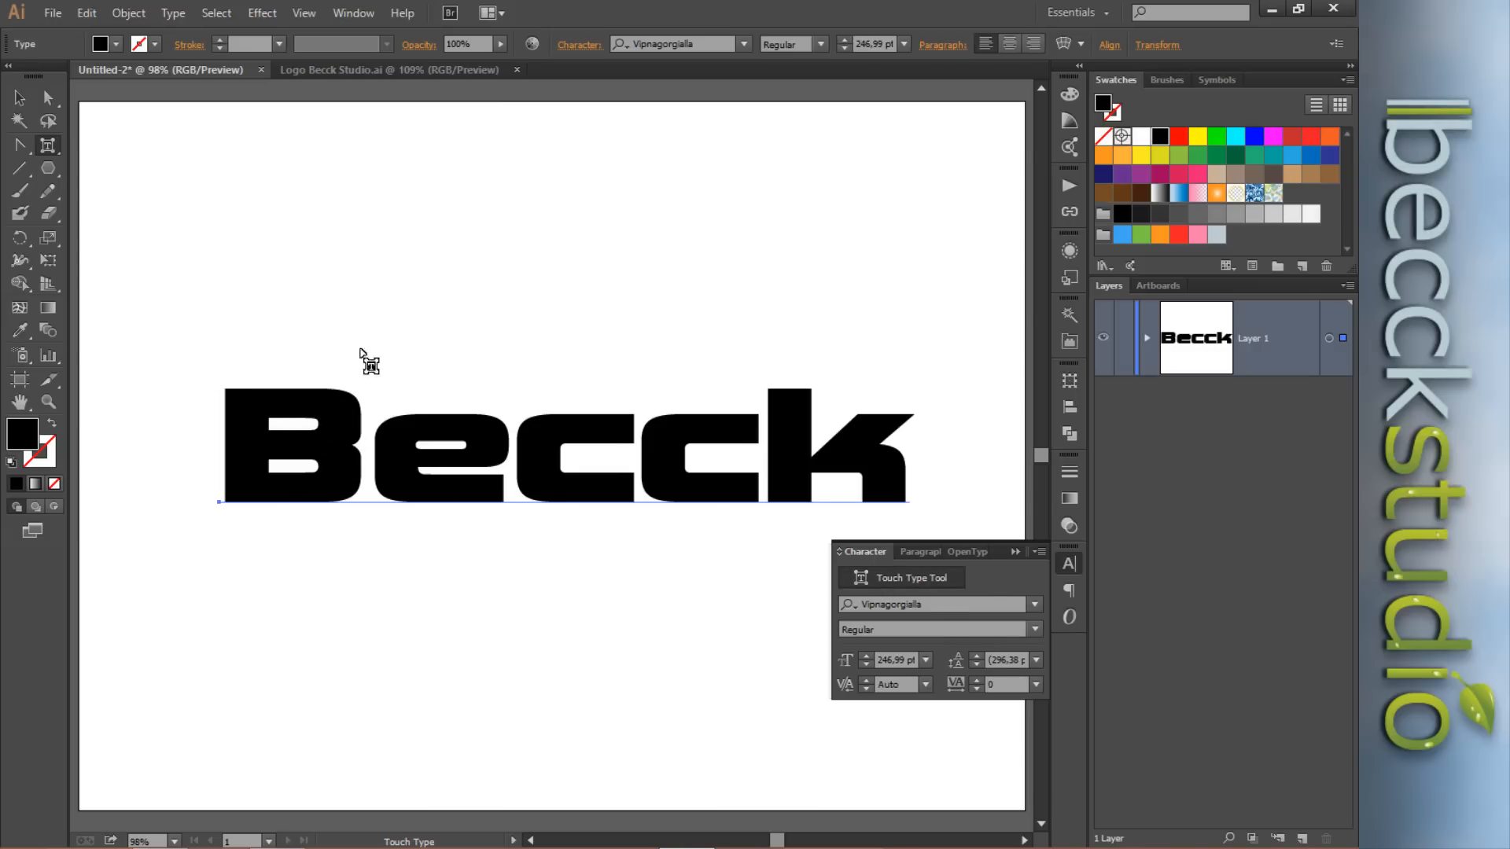
click(335, 410)
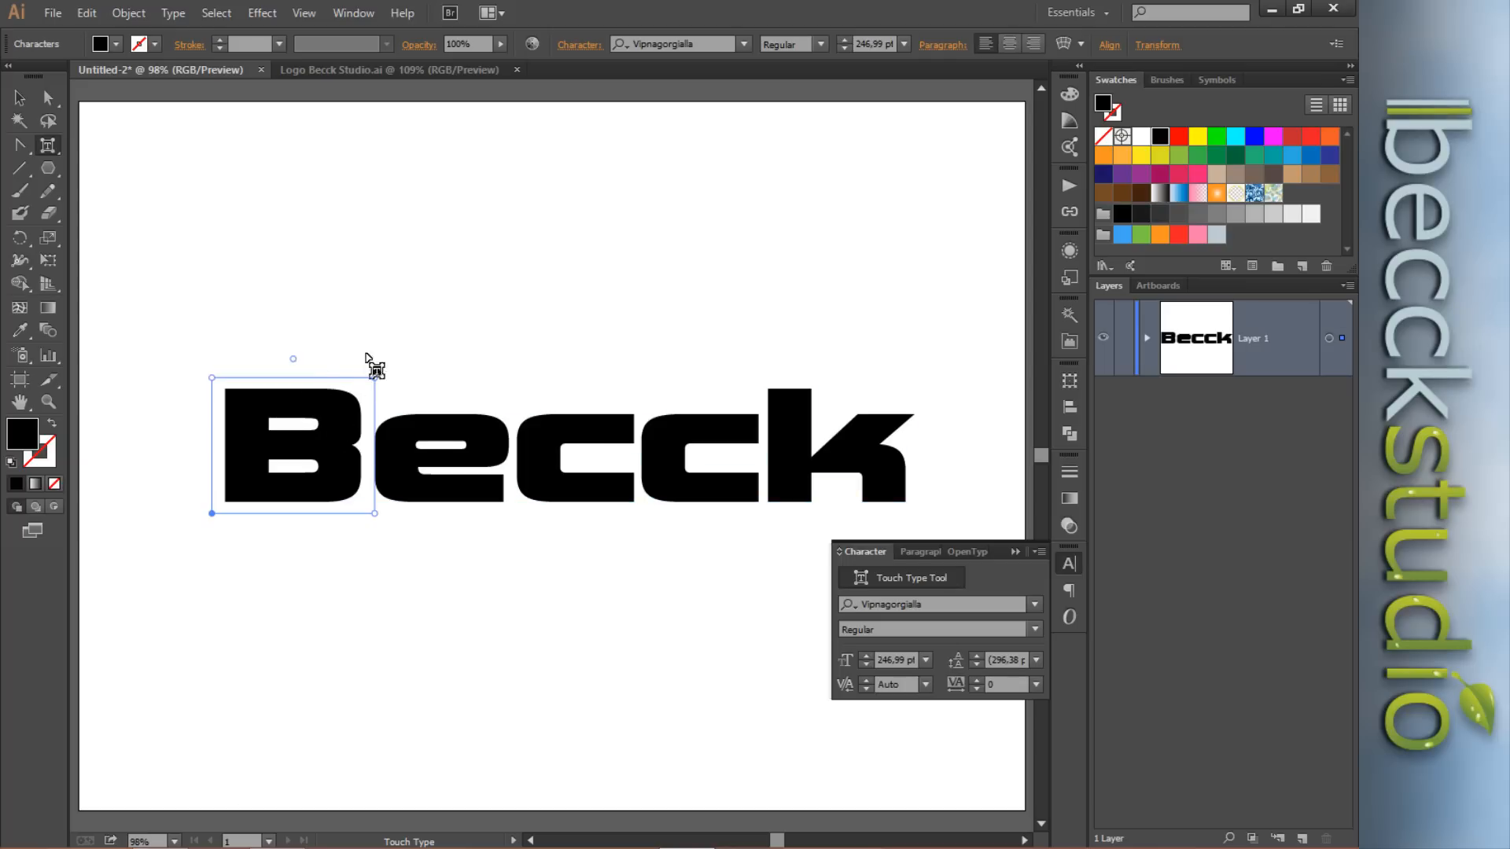
drag(371, 377, 524, 220)
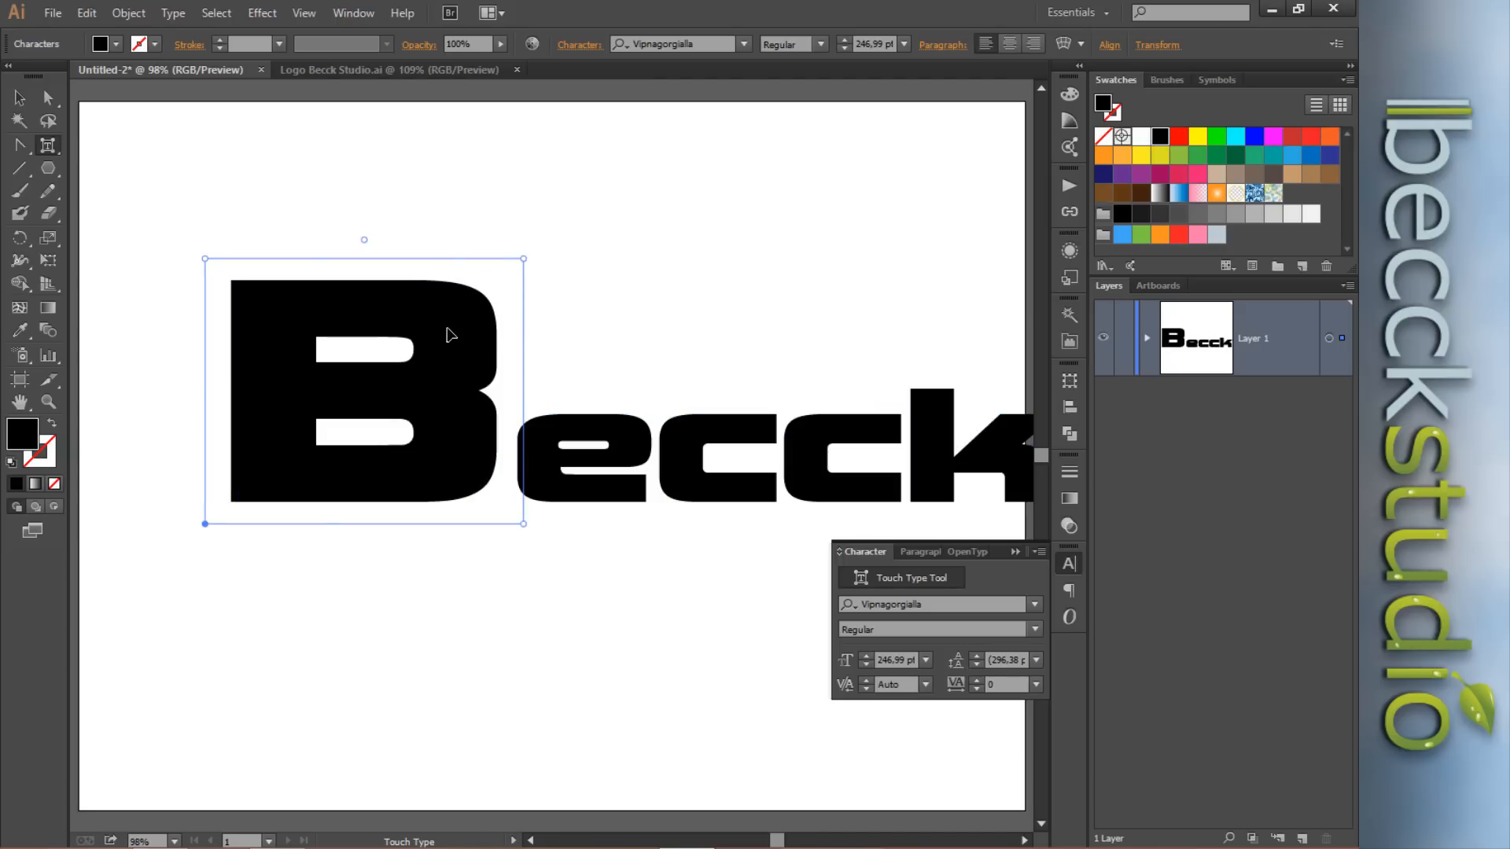
drag(522, 260, 447, 319)
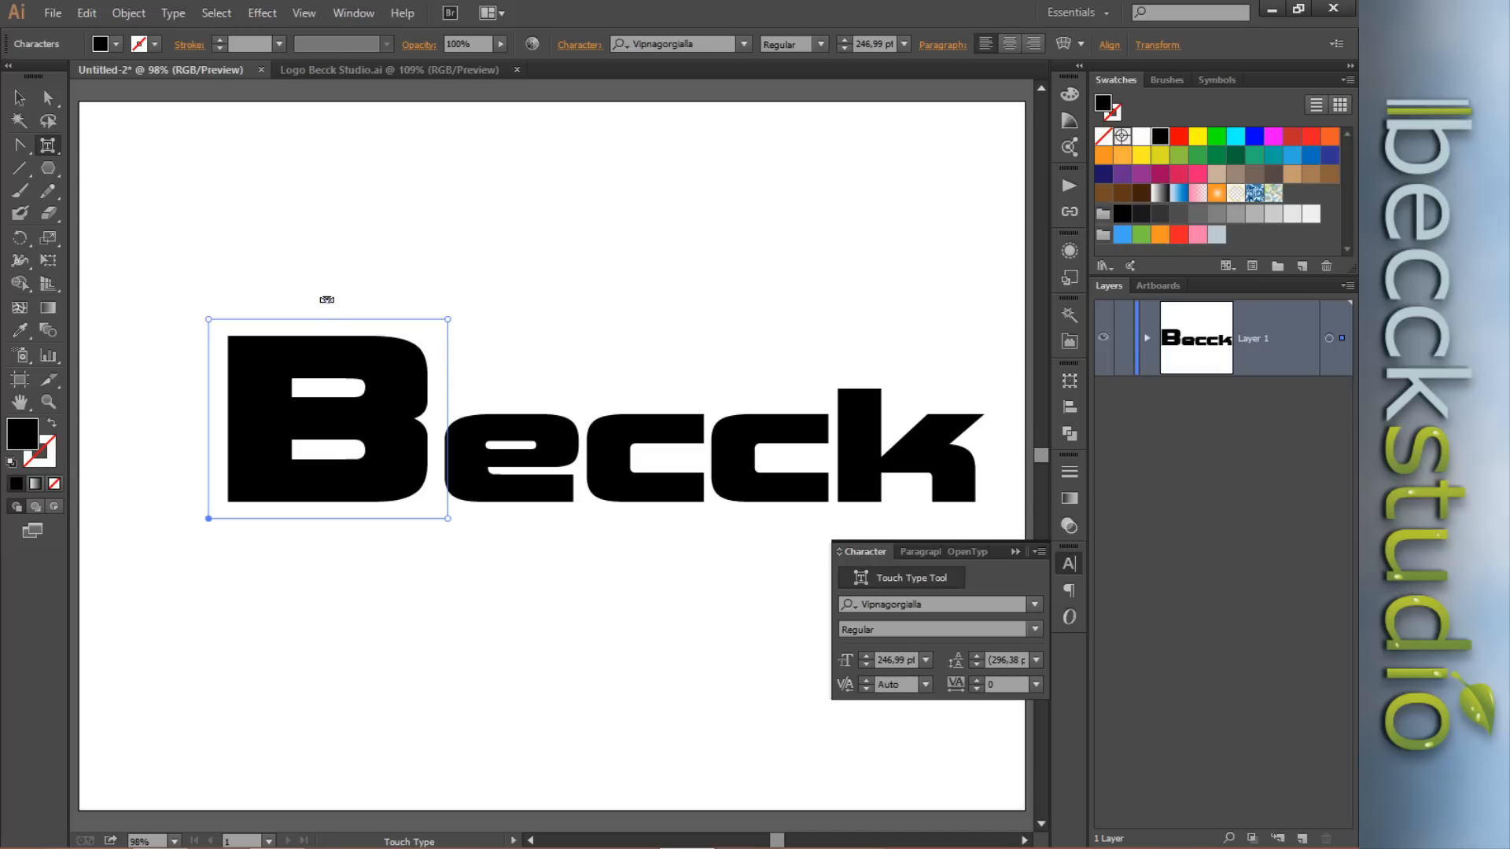
Rotate the "B" clockwise and shift it slightly right, and tilt the "e" counter-clockwise with the Touch Type tool.
drag(327, 300, 394, 309)
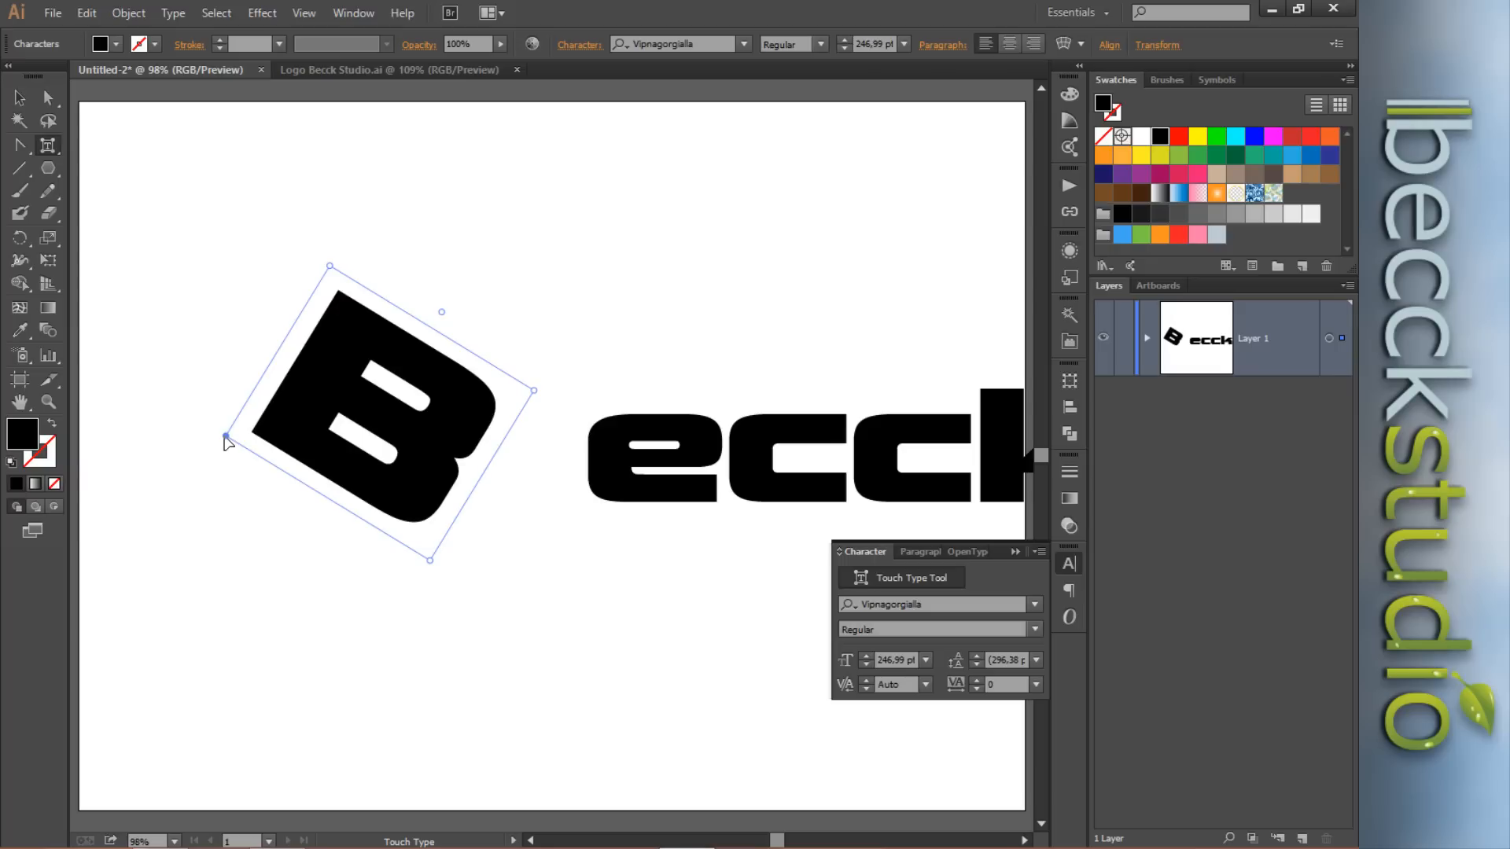
drag(226, 438, 268, 451)
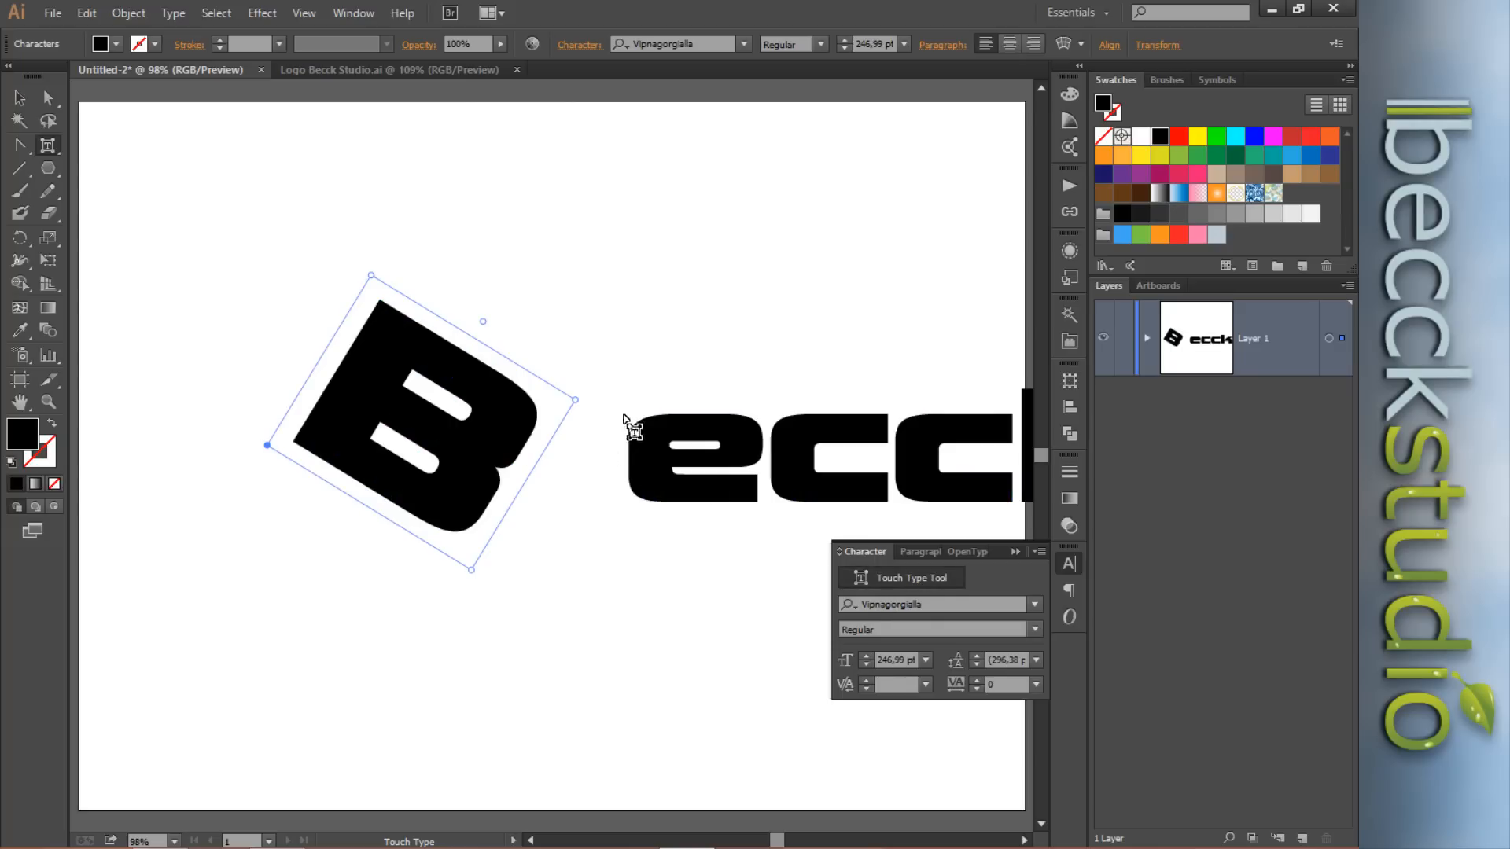
click(678, 460)
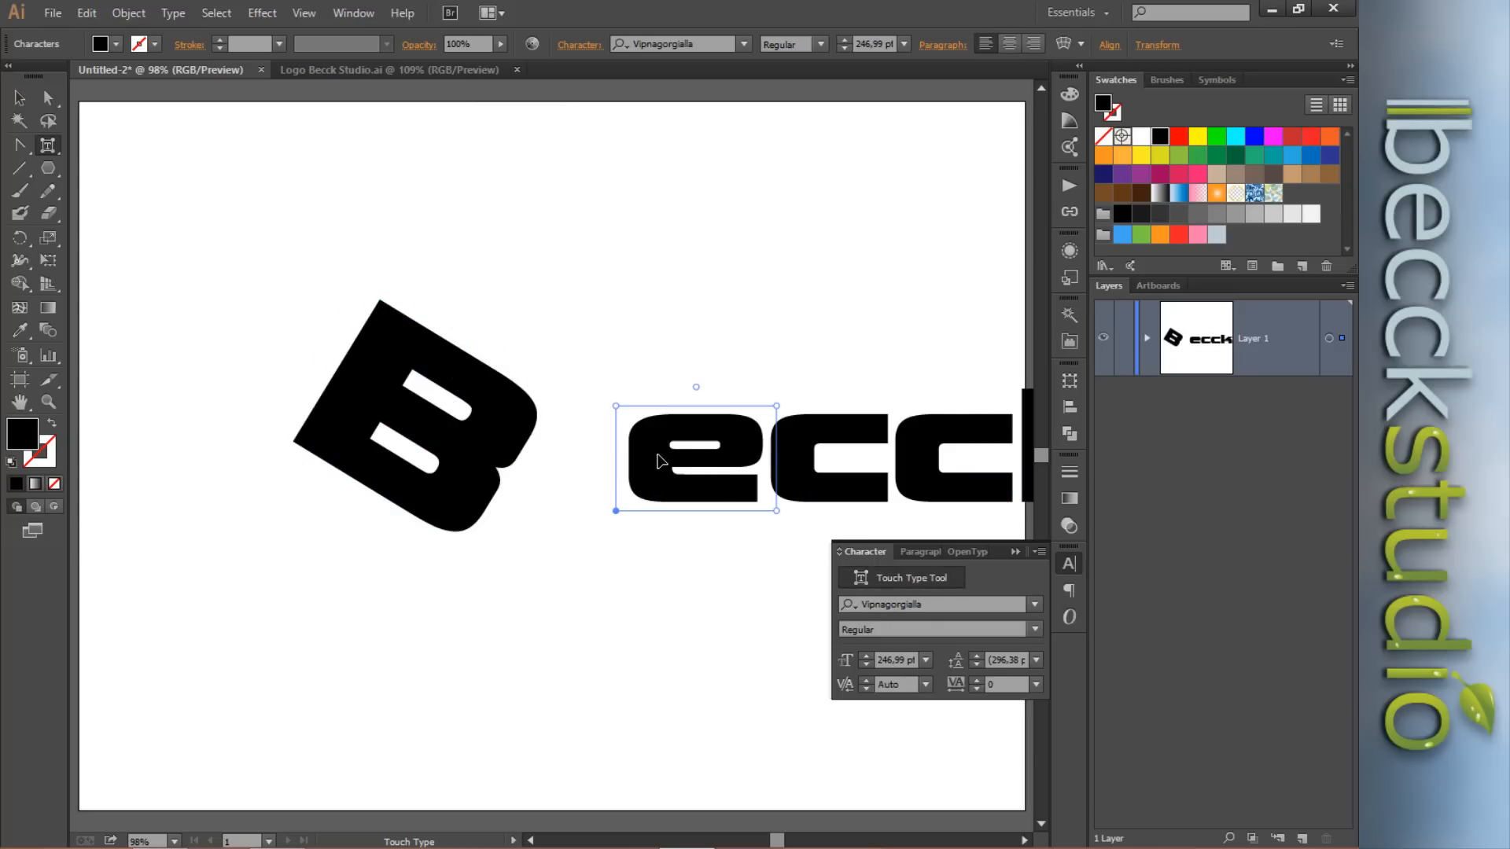
drag(687, 387, 721, 388)
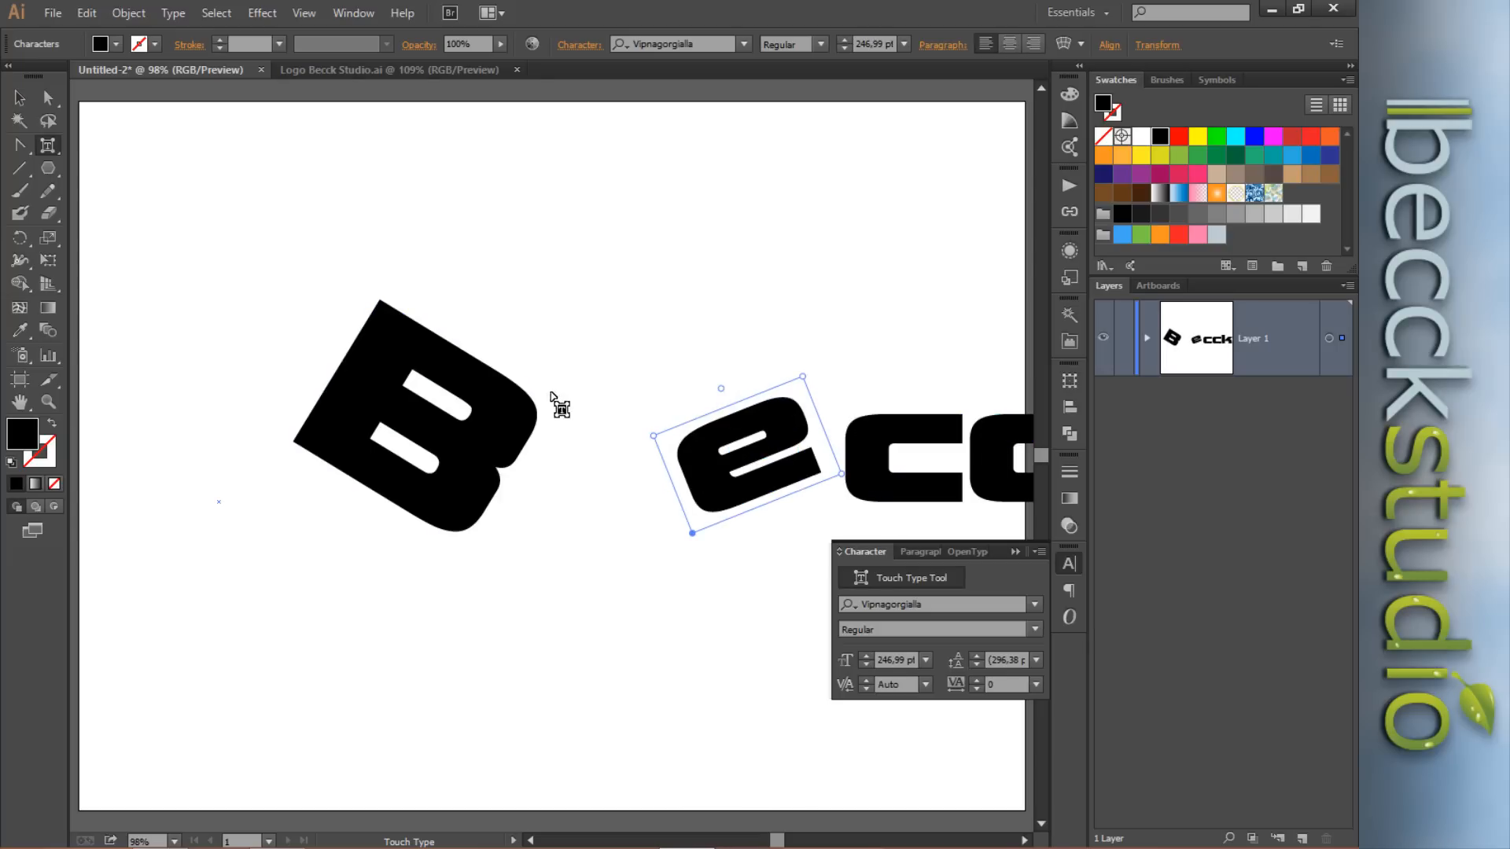
Tighten the kerning to -400 between "B" and "e" and to -40 between "e" and the first "c".
click(22, 99)
click(37, 148)
drag(49, 145, 125, 146)
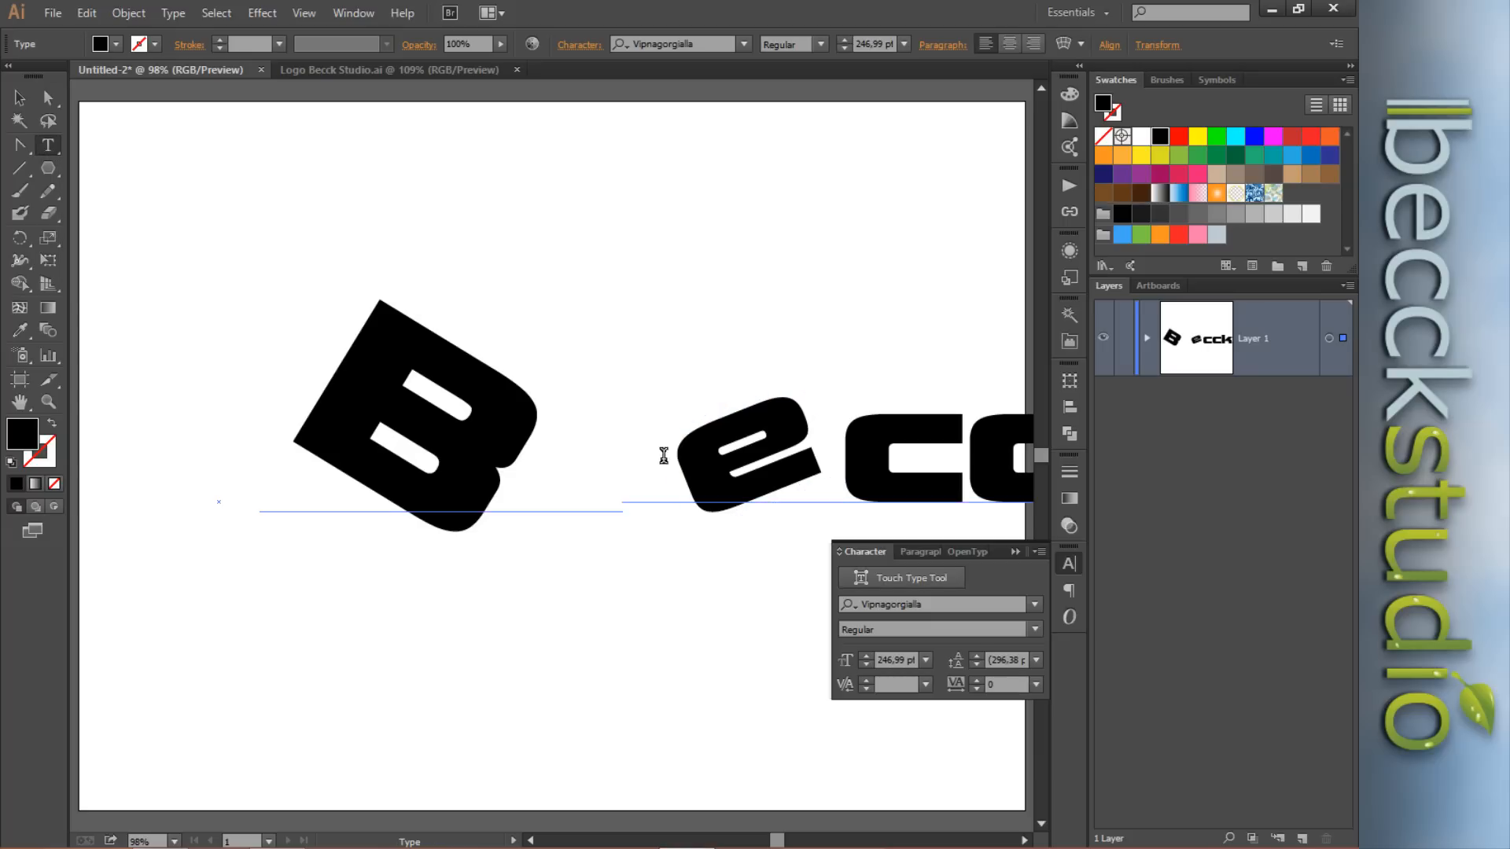
click(494, 430)
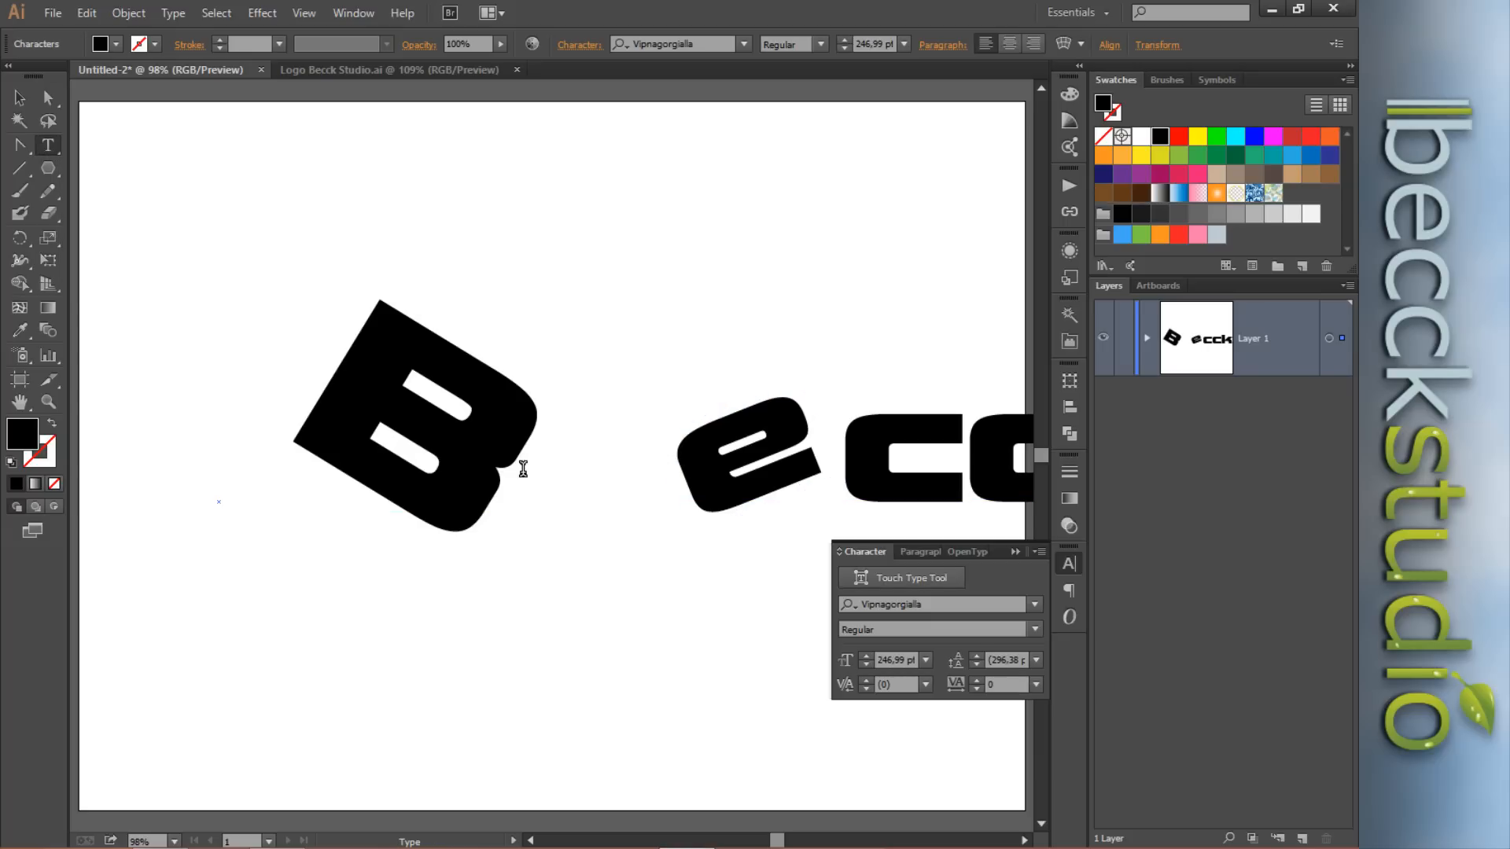
key(Left)
key(Right)
key(alt+Left)
key(alt+Left)
key(alt+Left)
key(alt+Left)
key(alt+Left)
key(alt+Left)
key(alt+Left)
key(alt+Left)
key(alt+Left)
key(alt+Left)
key(alt+Left)
key(alt+Left)
key(alt+Left)
key(alt+Left)
key(alt+Left)
key(alt+Left)
key(alt+Left)
key(alt+Left)
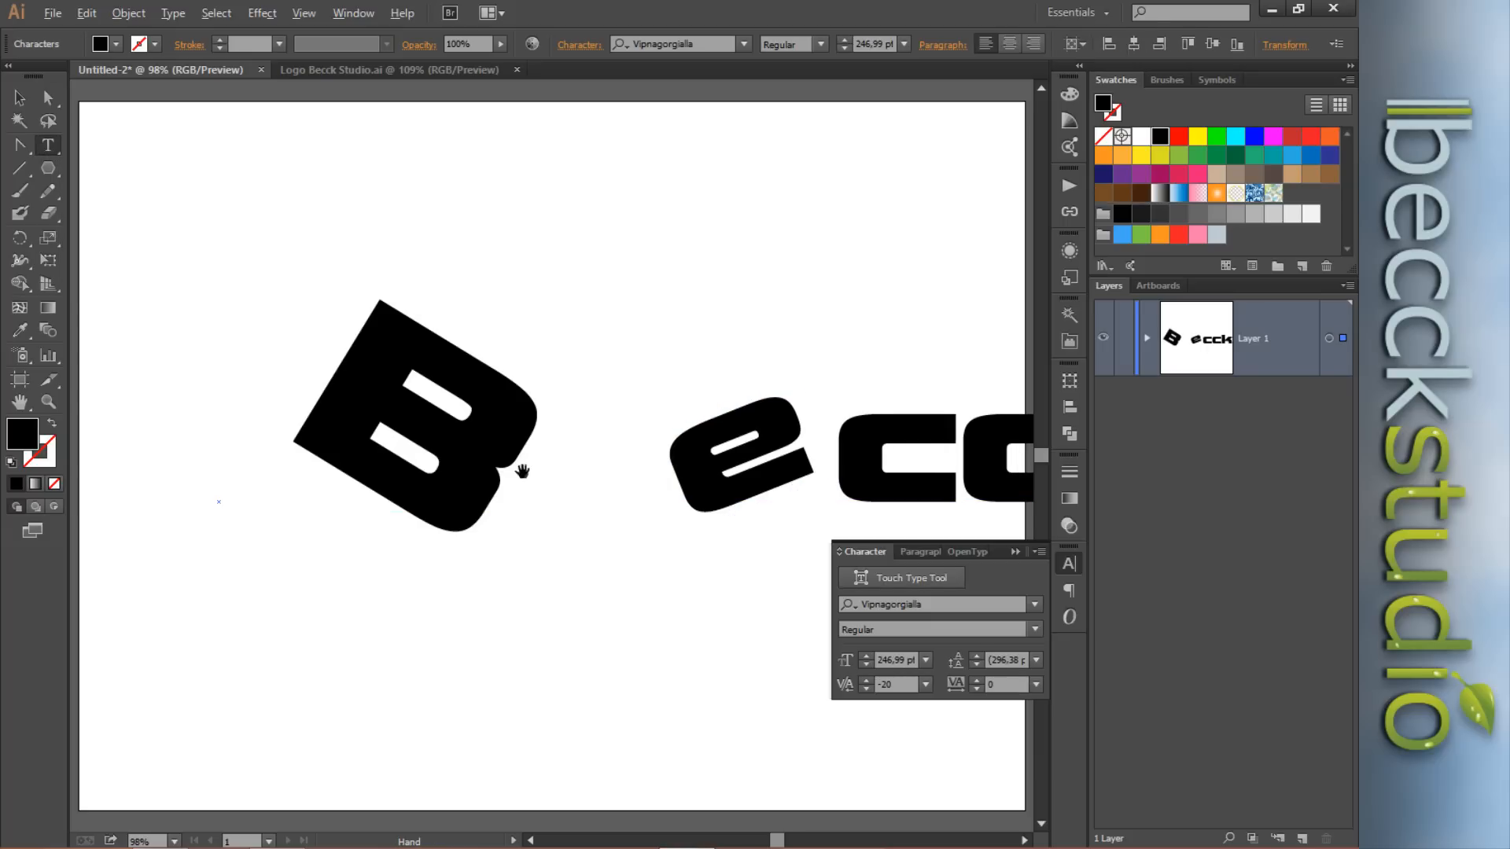
key(alt+Left)
key(alt+Left)
key(alt+Left)
key(alt+Left)
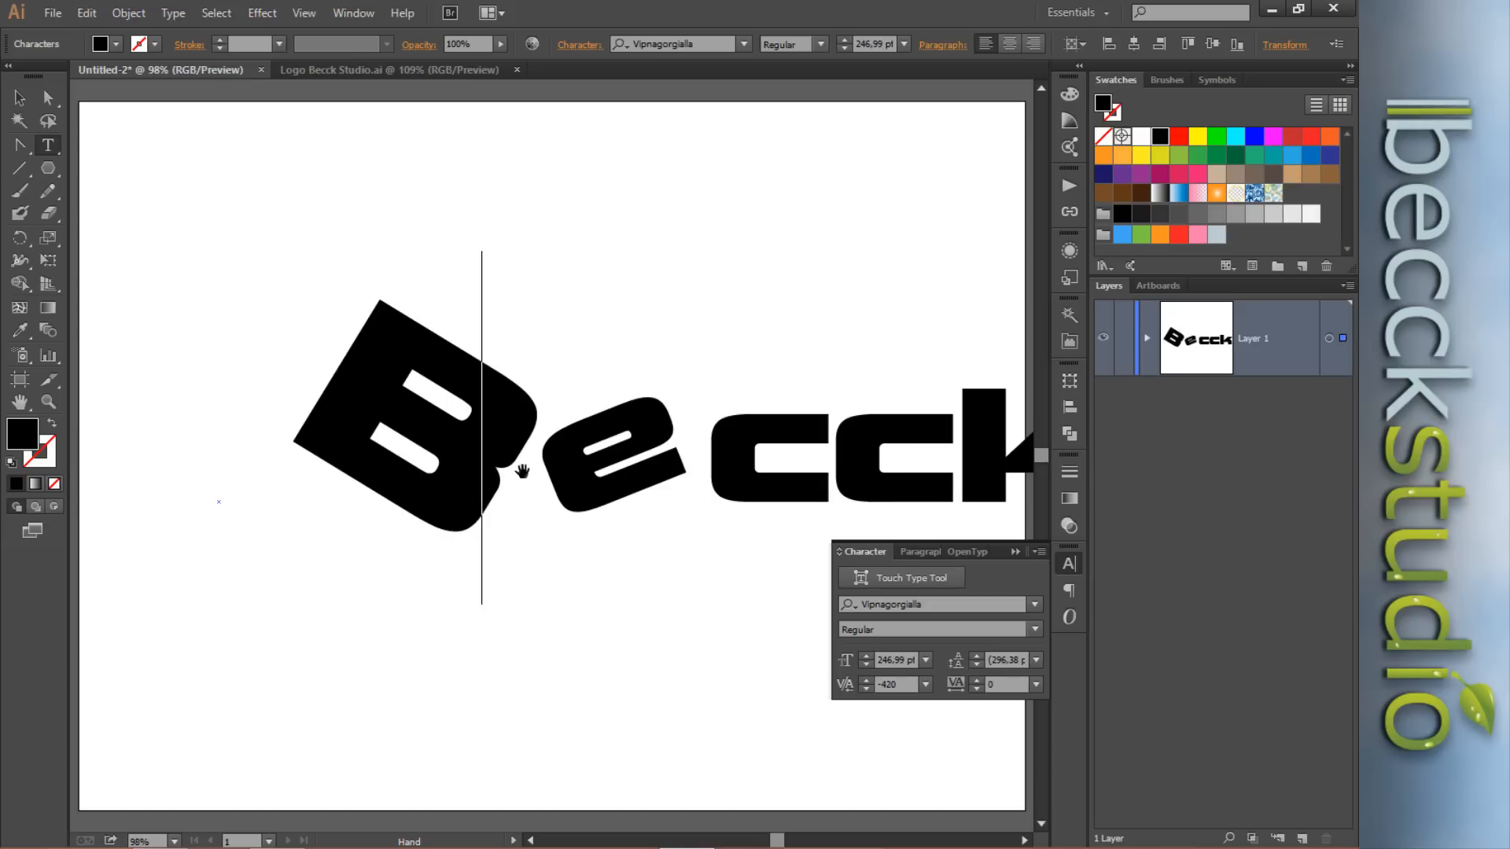
key(Right)
key(alt+Left)
key(alt+Left)
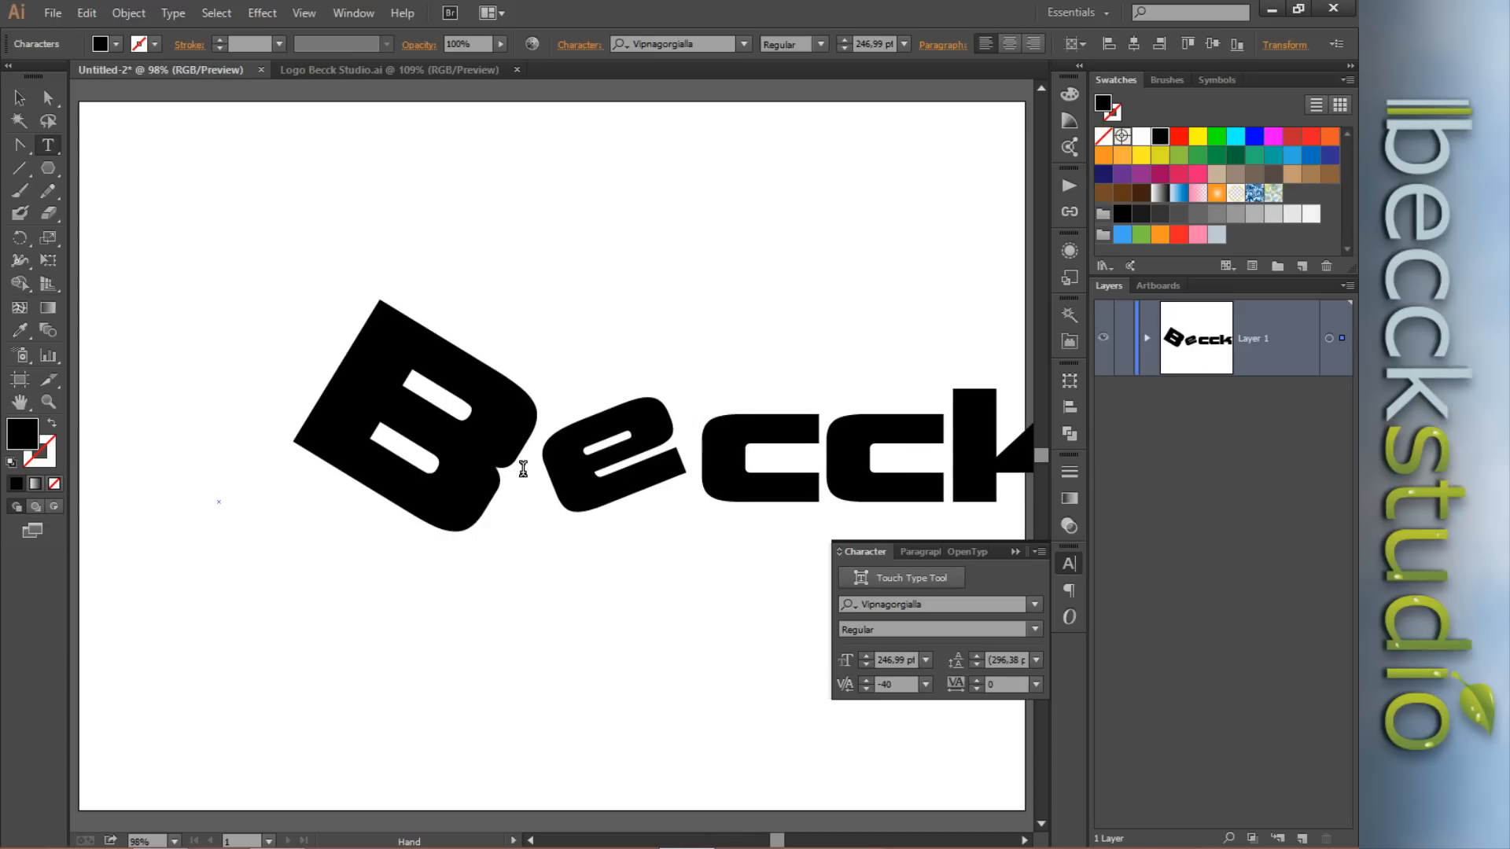
text(uiuu)
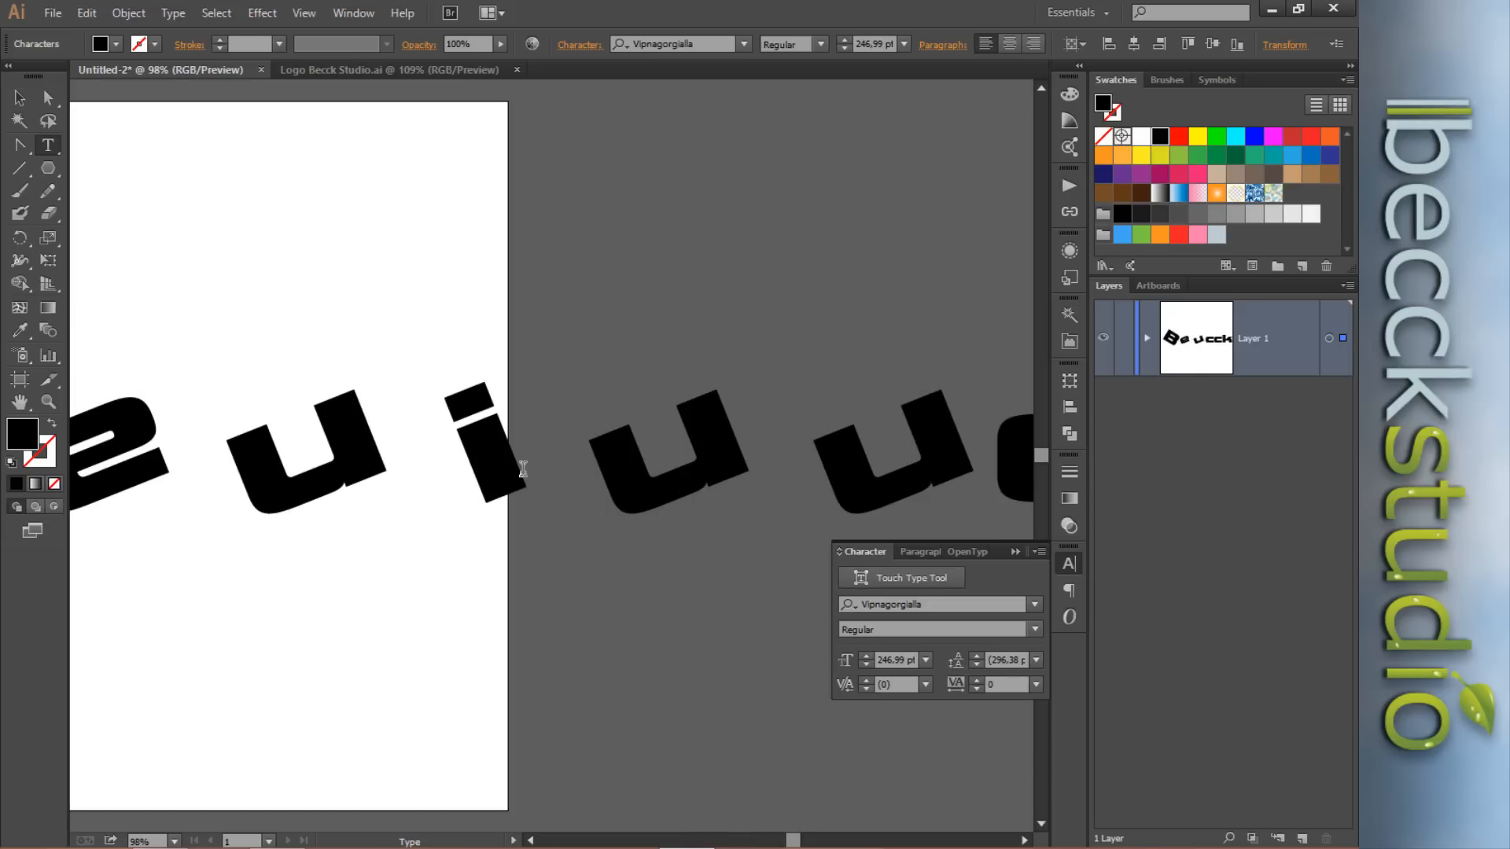
key(BackSpace)
key(BackSpace)
key(BackSpace)
key(BackSpace)
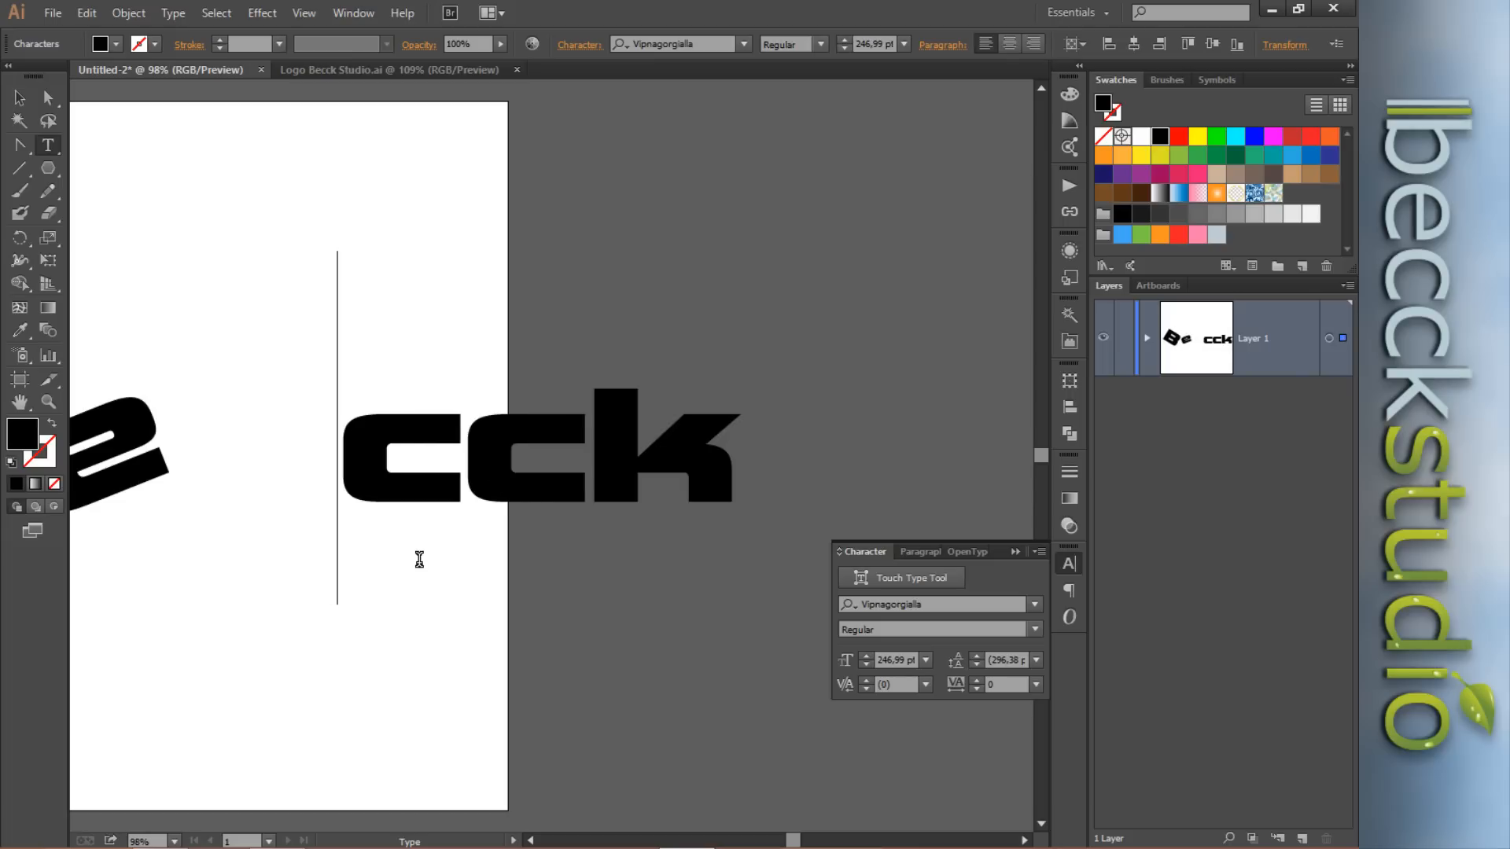
key(Left)
key(Delete)
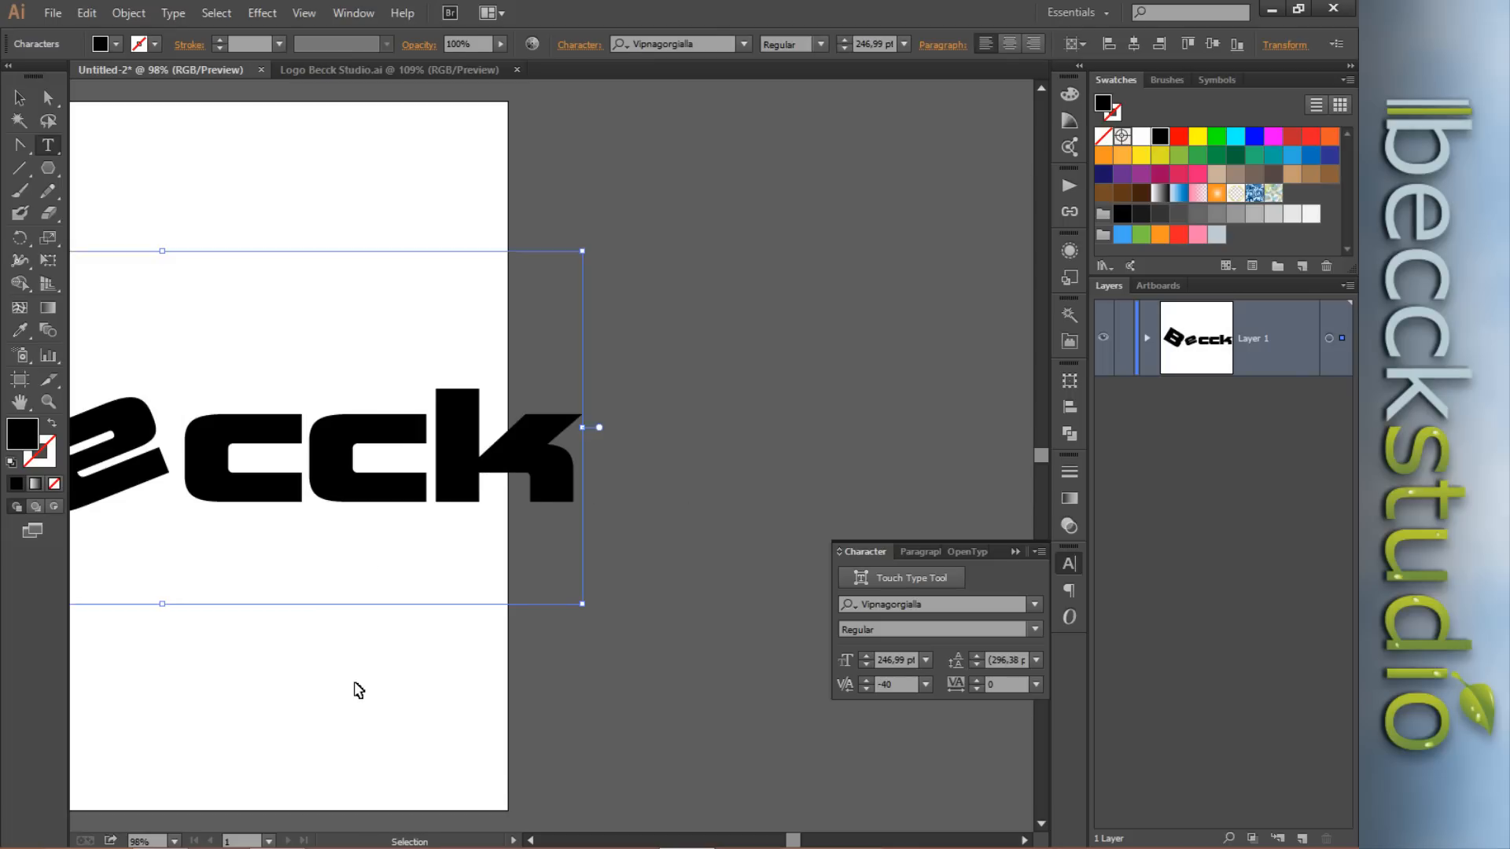
Tighten the kerning further to -60 between "e" and the first "c" and to -440 between "B" and "e".
ctrl+click(354, 691)
drag(433, 687, 657, 630)
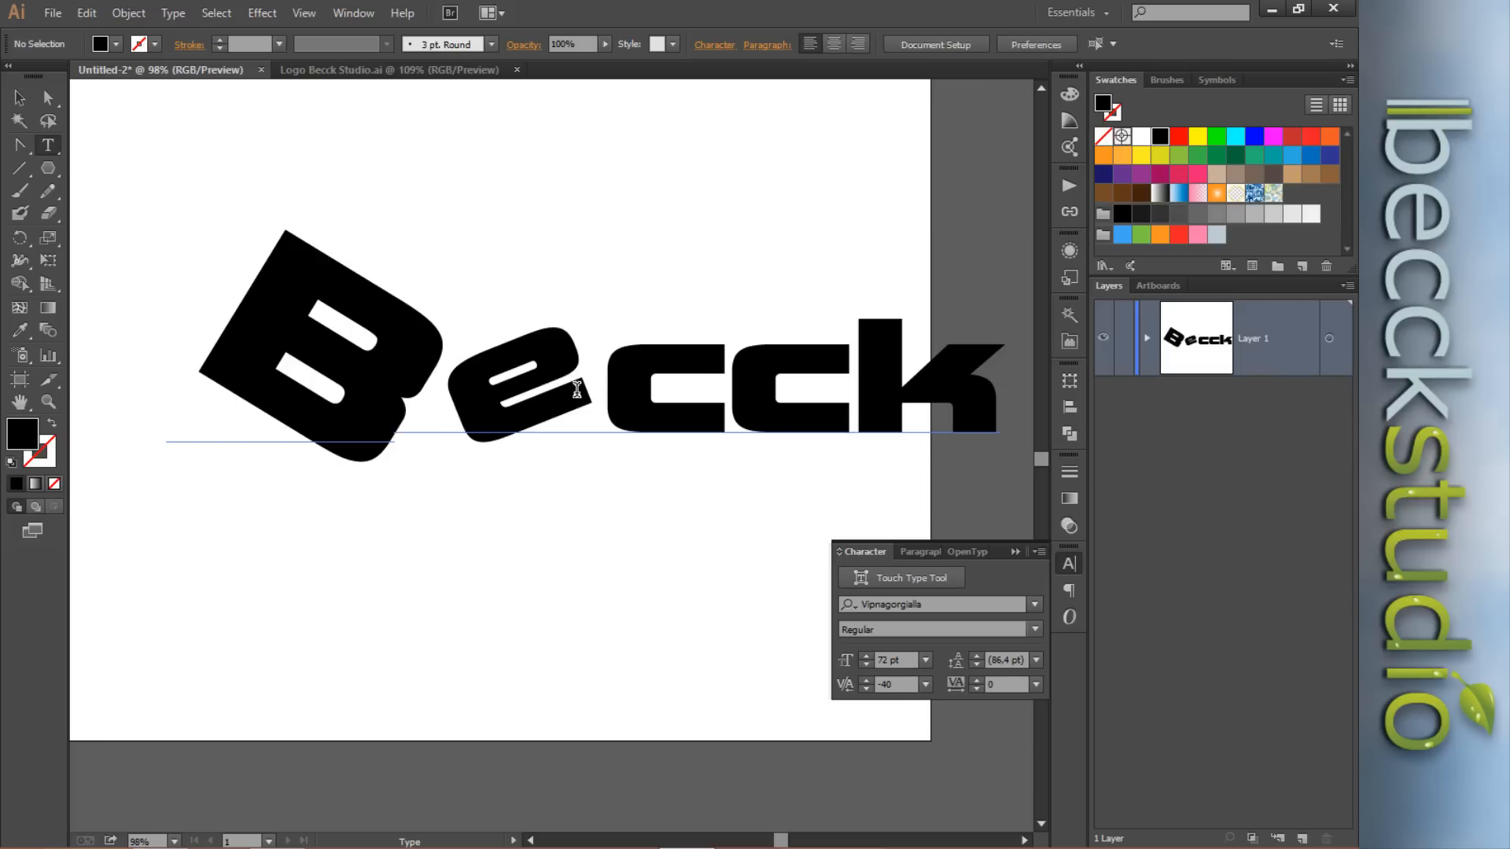
right_click(605, 391)
click(450, 375)
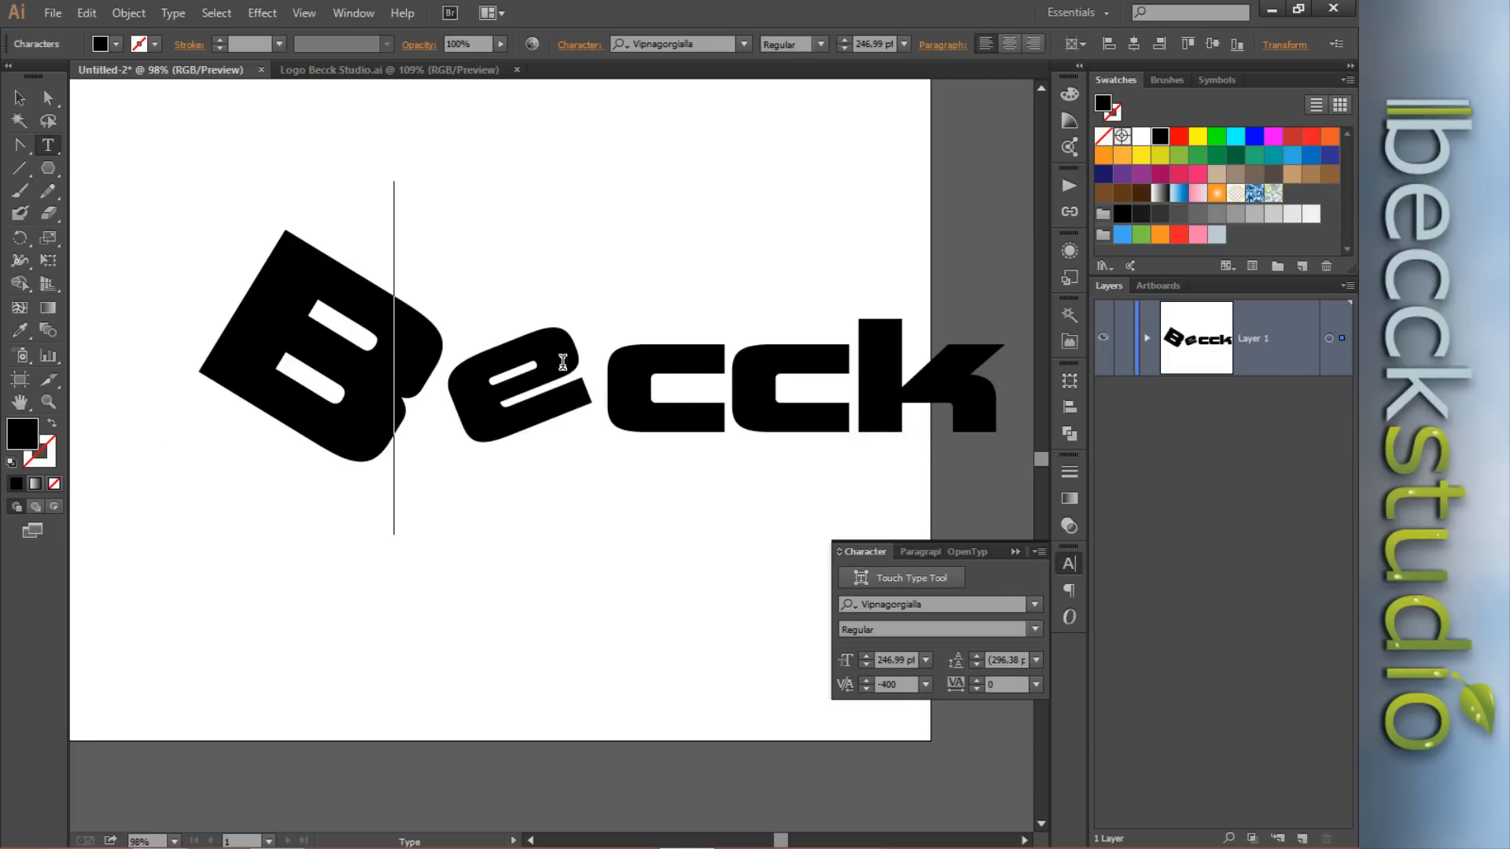
click(606, 334)
key(alt+Left)
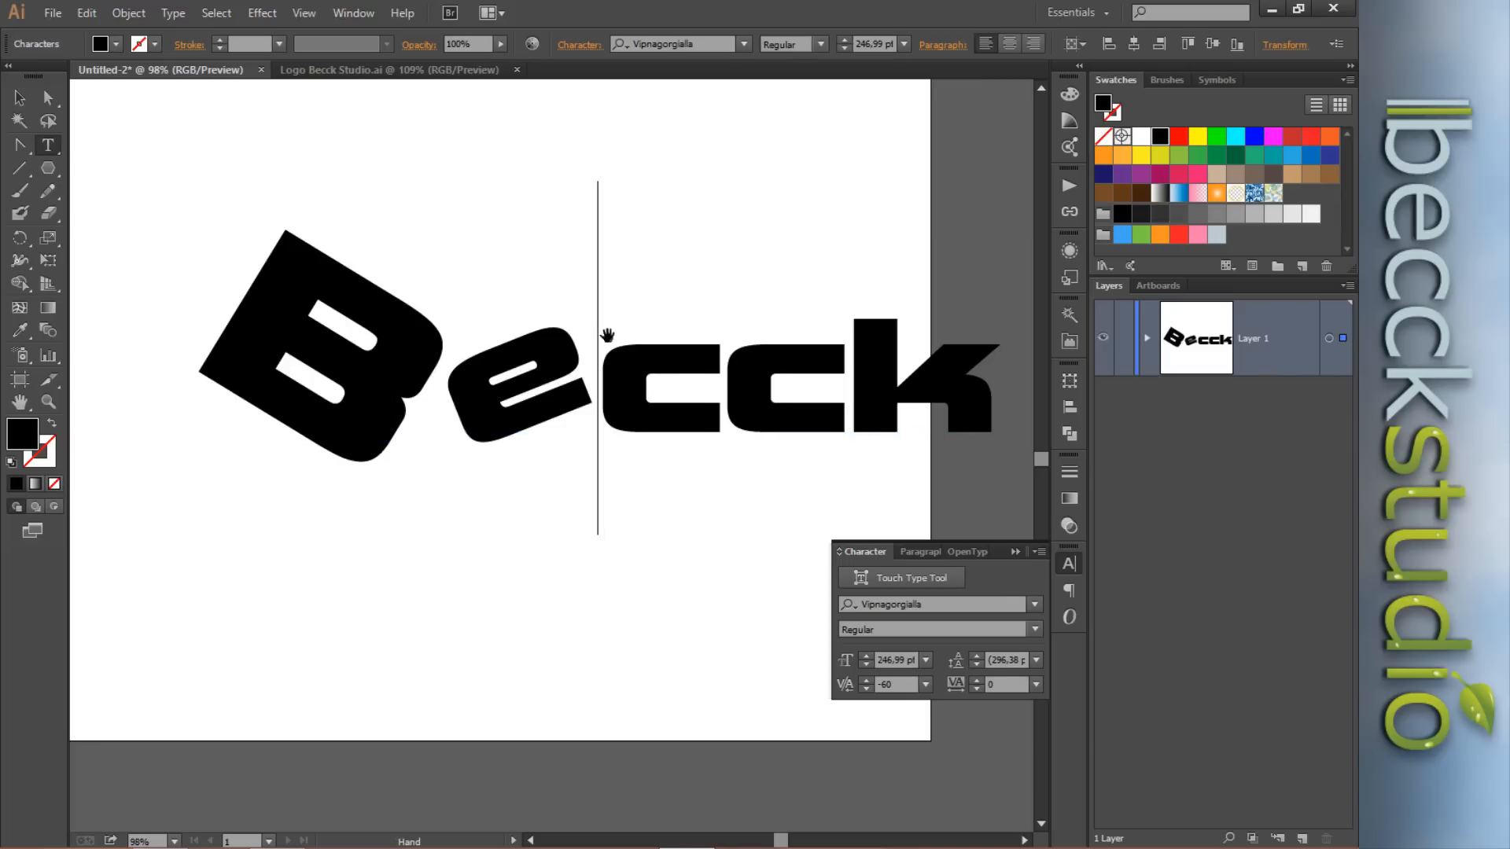
key(Left)
key(alt+Left)
key(alt+Left)
key(alt+Left)
key(alt+Left)
key(alt+Left)
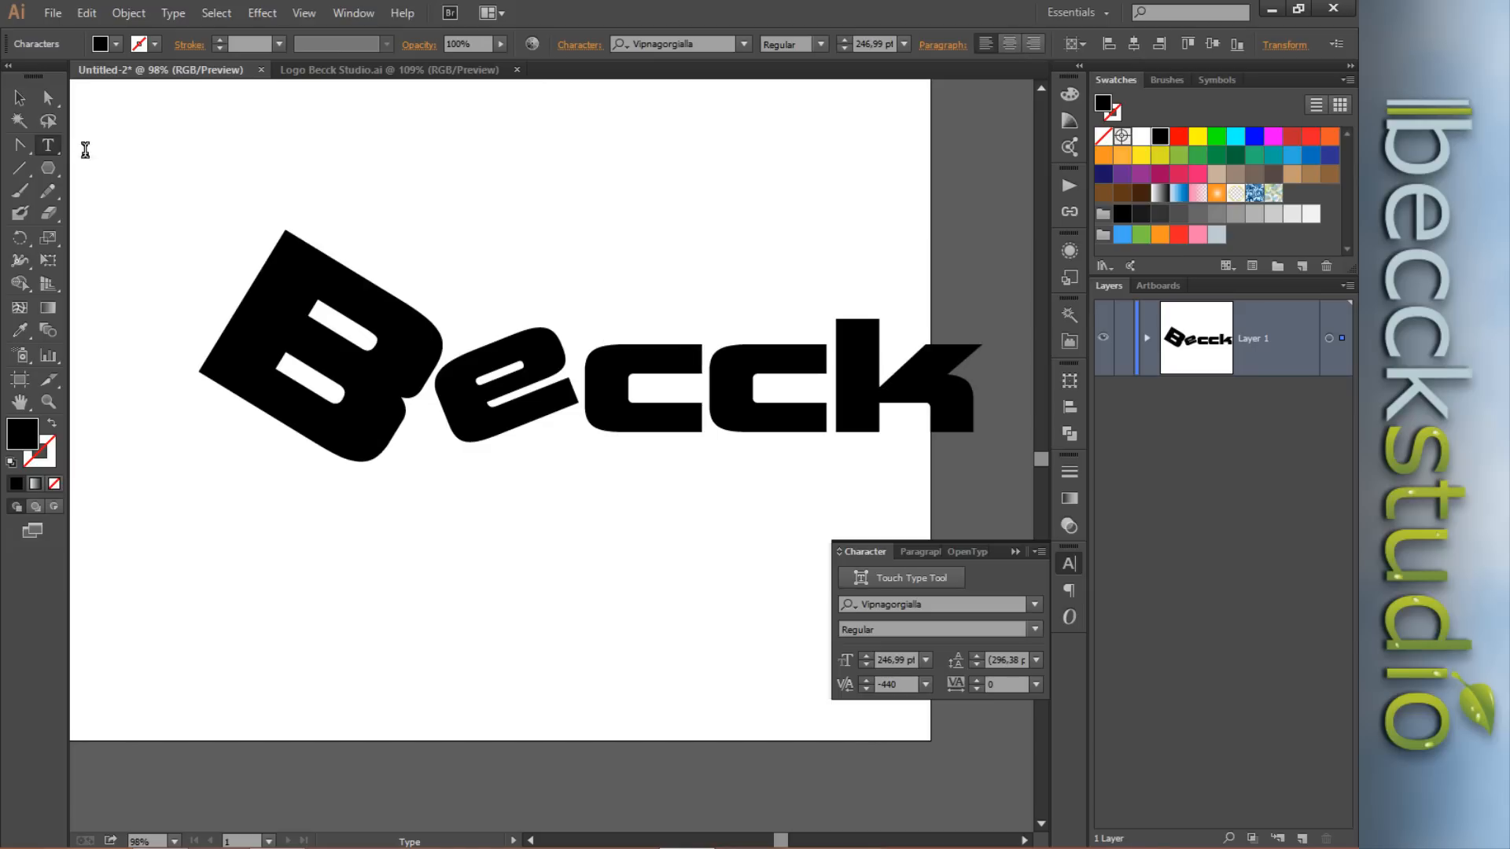
Move the reshaped word "Becck" left and slightly up so it fits within the artboard, and deselect it.
click(20, 98)
drag(489, 369, 562, 364)
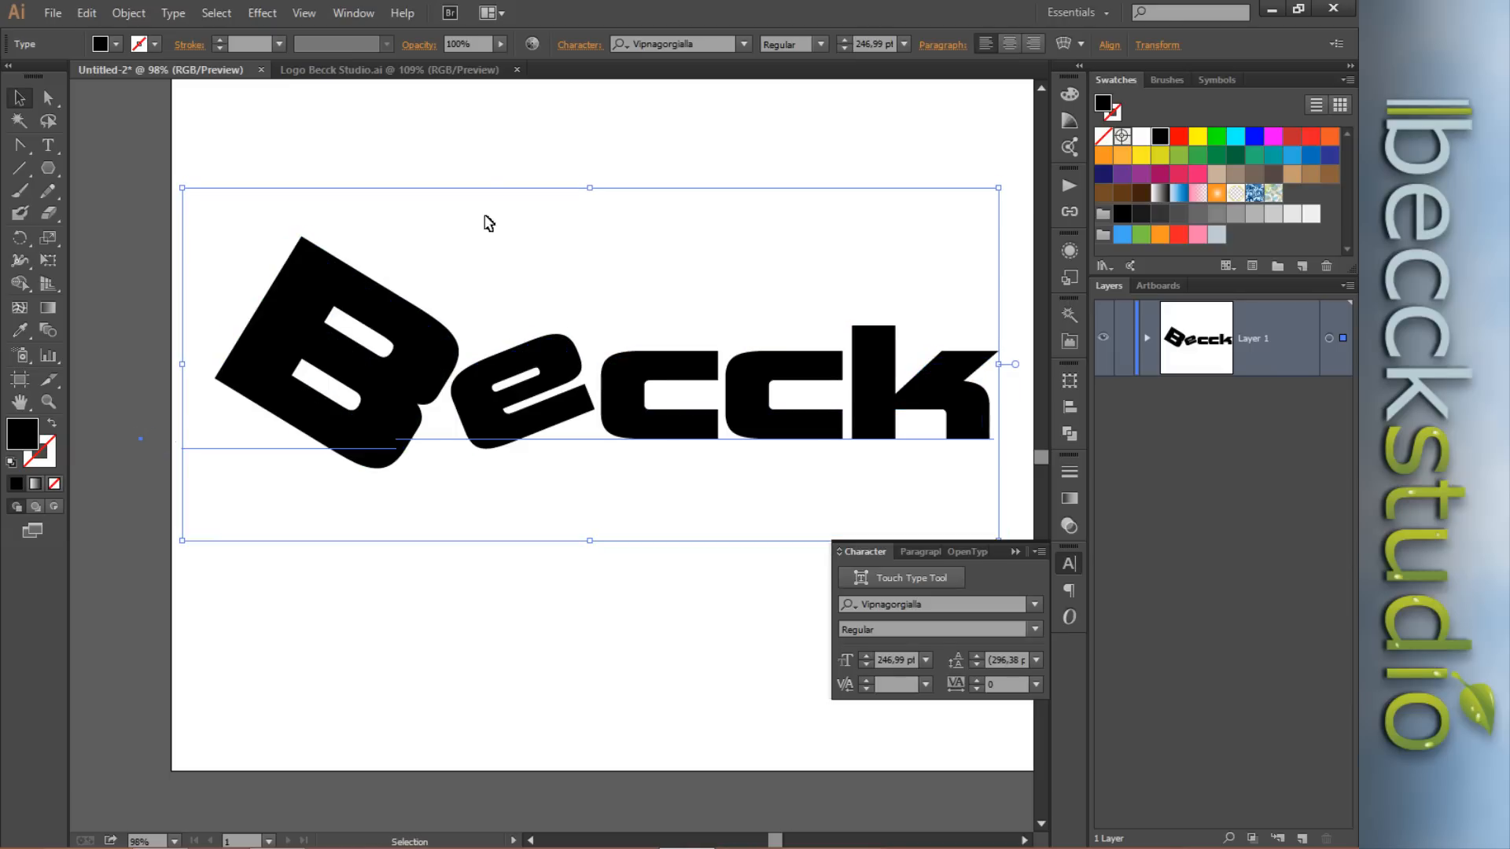
click(463, 172)
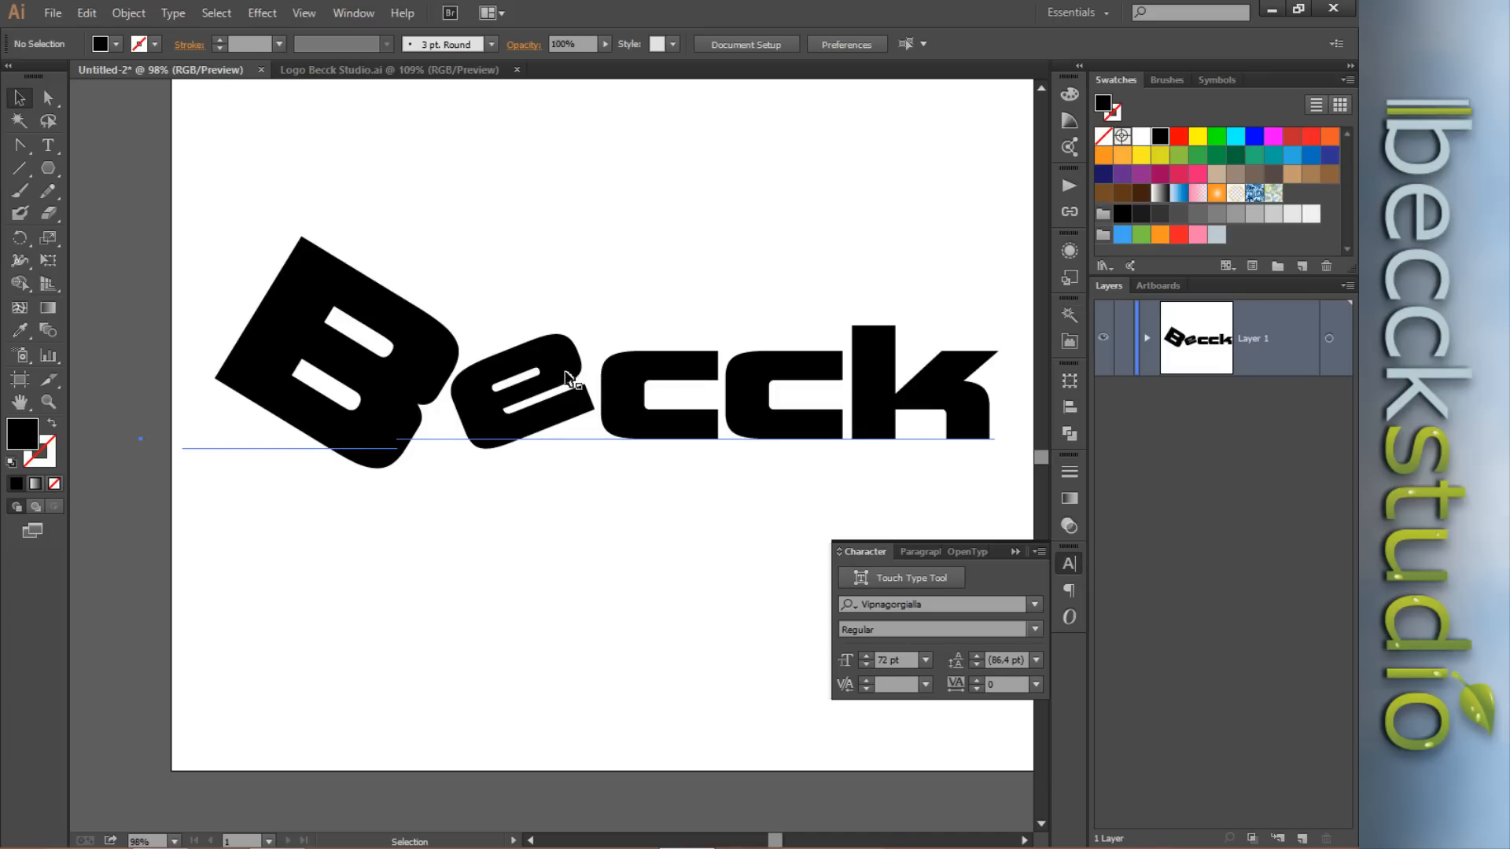
click(557, 402)
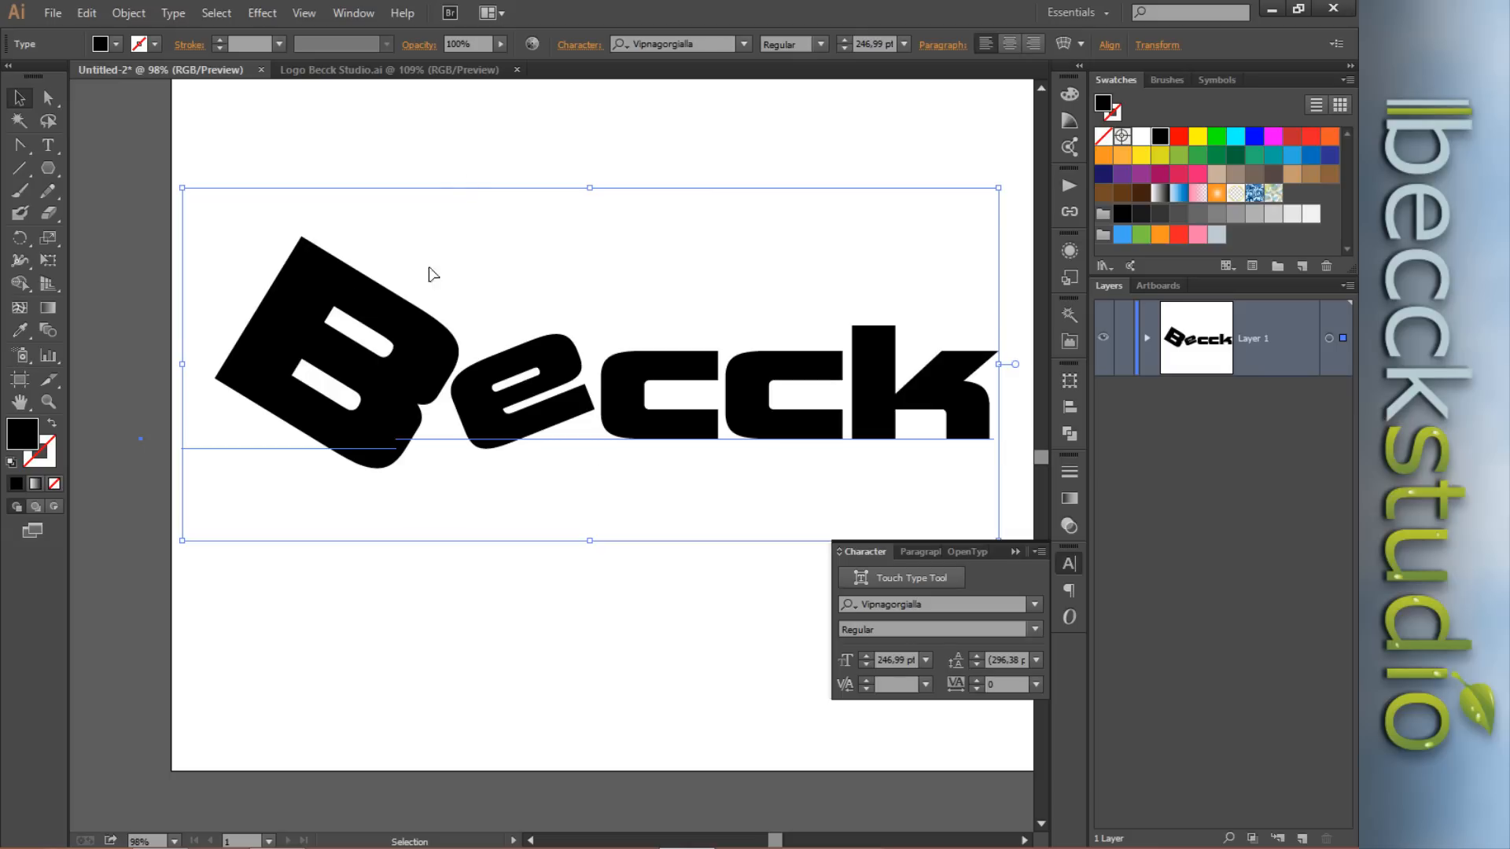
click(508, 599)
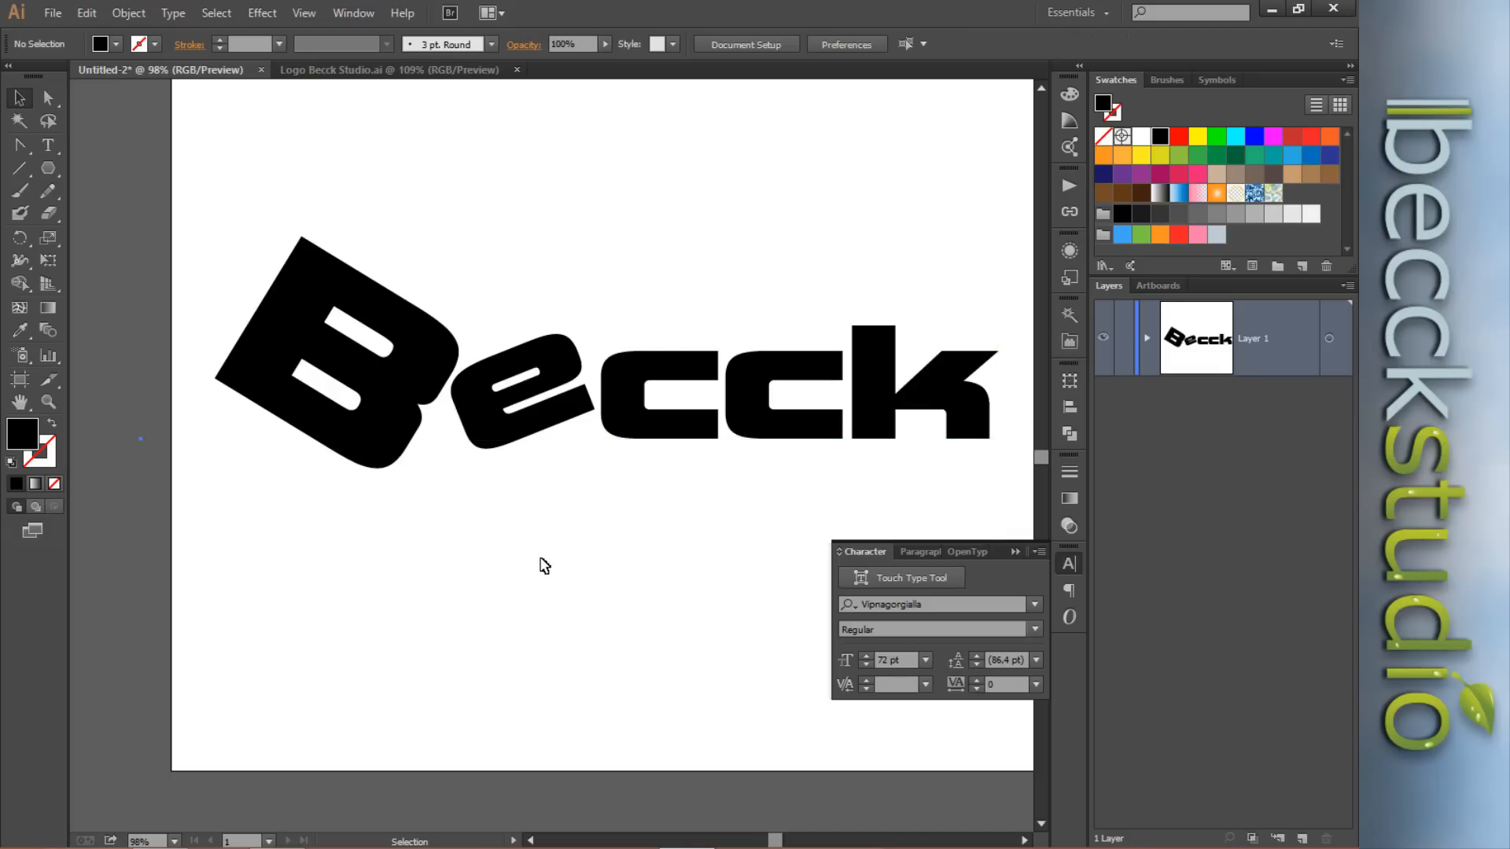